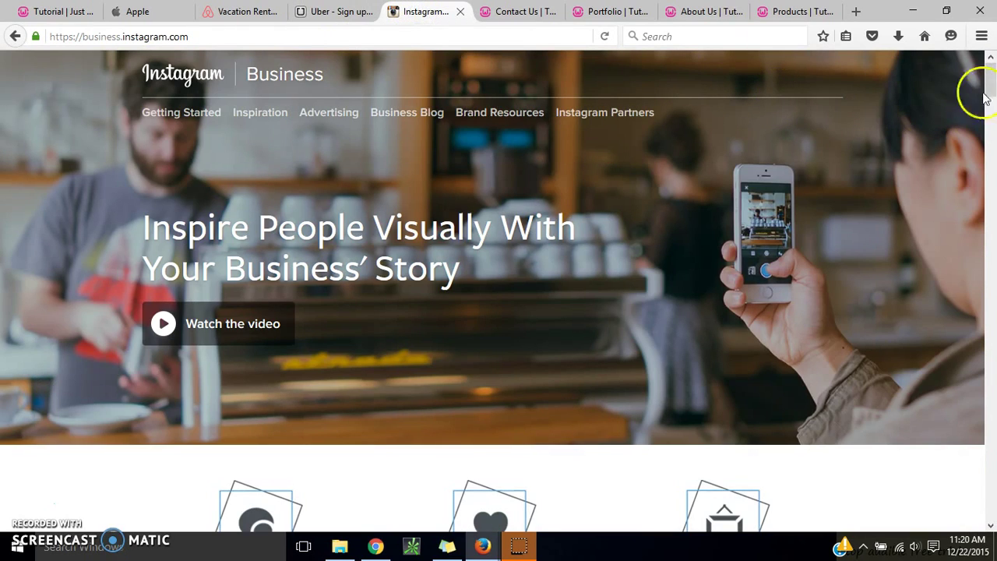
# Close the Apple, Airbnb, Uber and Instagram example pages, keeping the tutorial site's pages open.
pyautogui.click(160, 11)
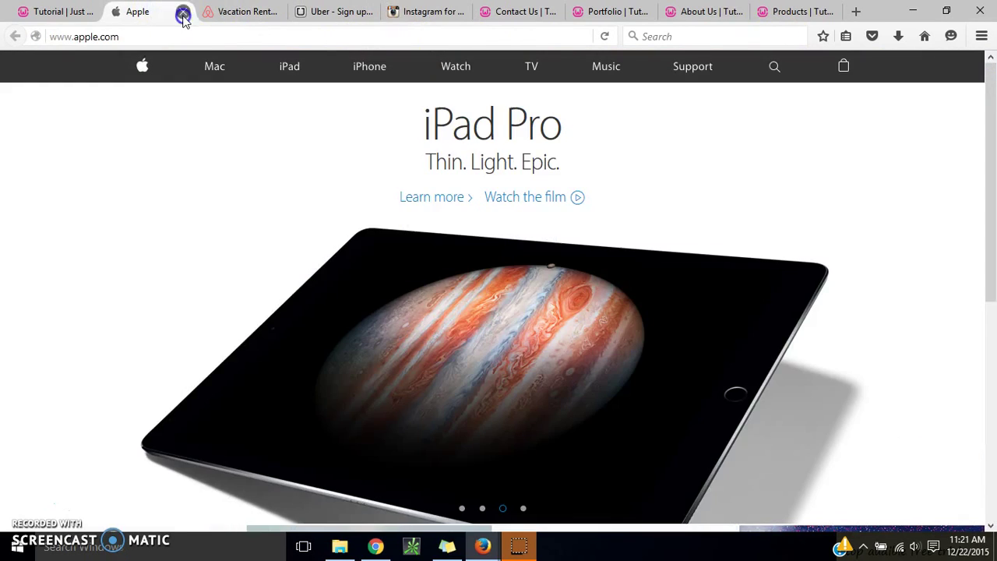
pyautogui.click(183, 13)
pyautogui.click(182, 13)
pyautogui.click(182, 13)
pyautogui.click(182, 13)
# Look through the finished tutorial site's home page, including its product gallery.
pyautogui.click(32, 11)
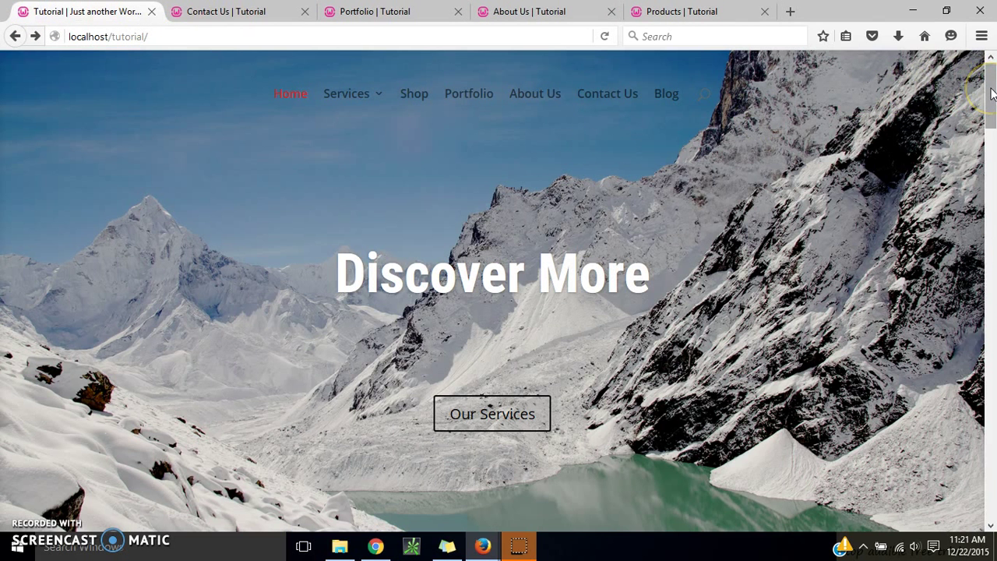
pyautogui.moveTo(992, 94); pyautogui.dragTo(986, 416)
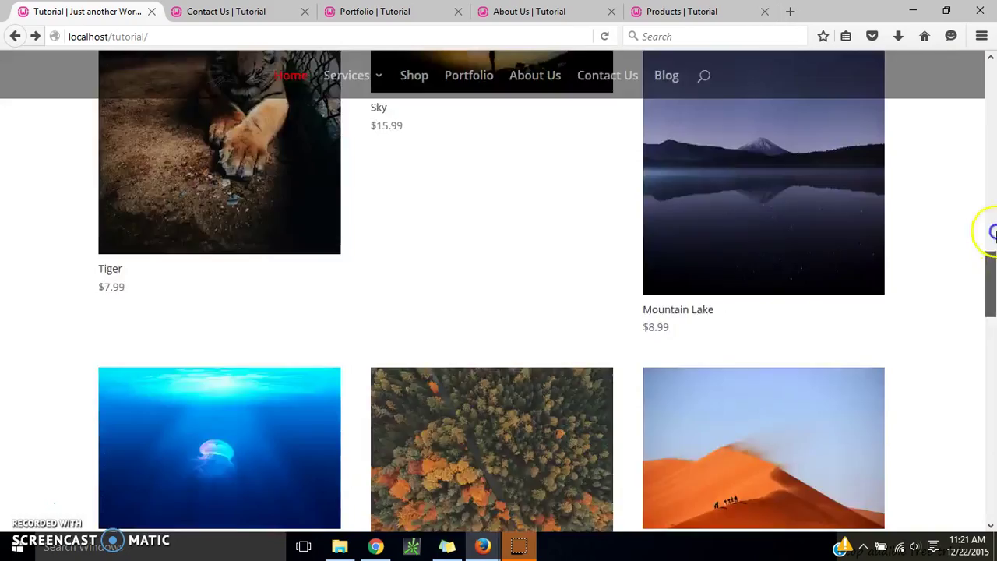
pyautogui.moveTo(988, 231); pyautogui.dragTo(986, 86)
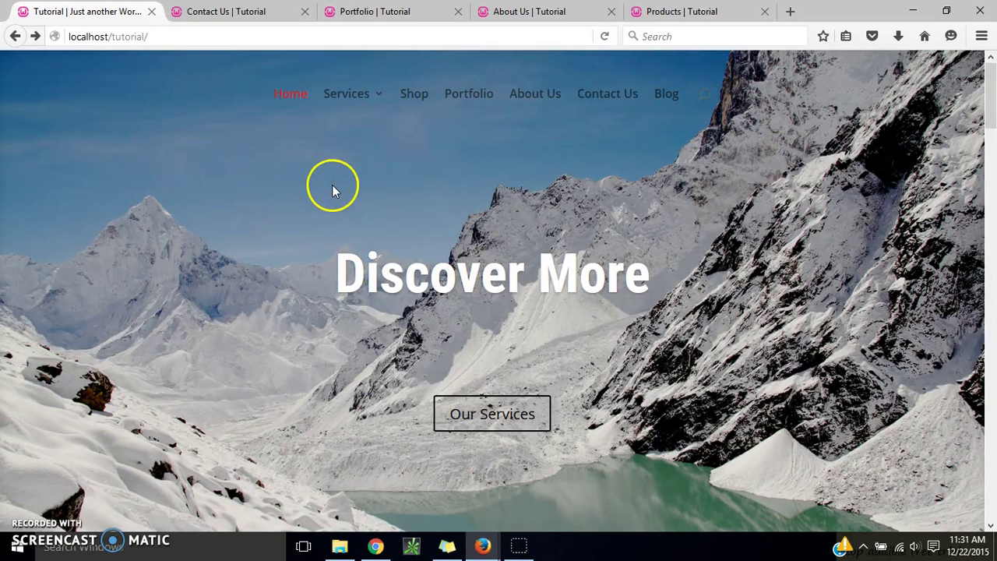
pyautogui.click(445, 543)
pyautogui.moveTo(990, 100); pyautogui.dragTo(977, 221)
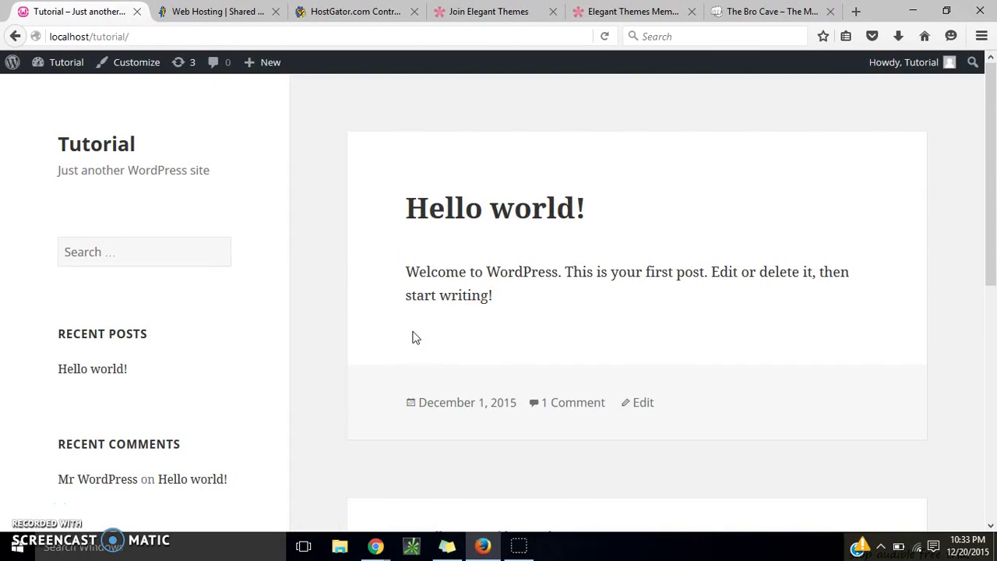
# Go to HostGator's web hosting plans and open the order form for the Baby Plan.
pyautogui.click(216, 15)
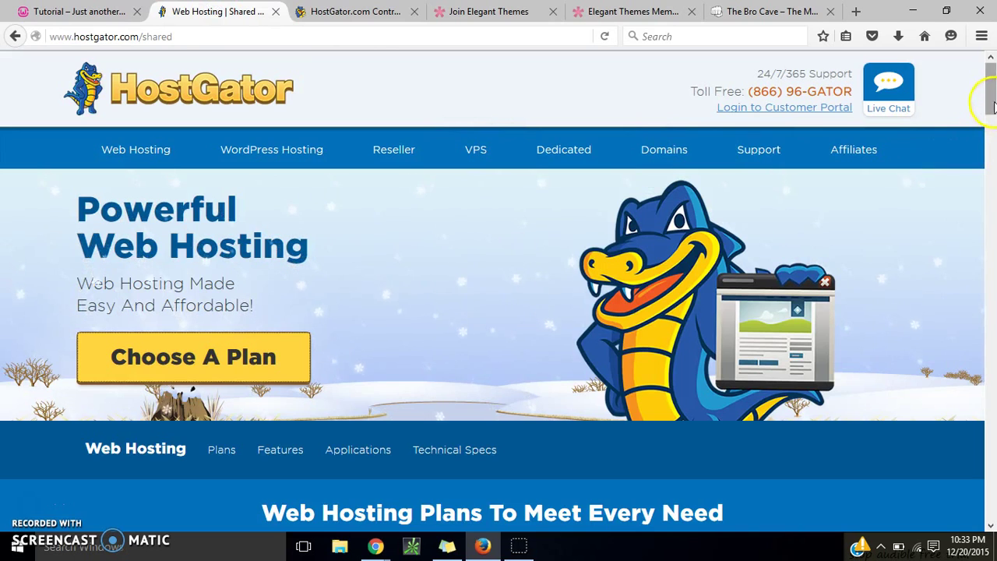
pyautogui.moveTo(994, 107); pyautogui.dragTo(992, 151)
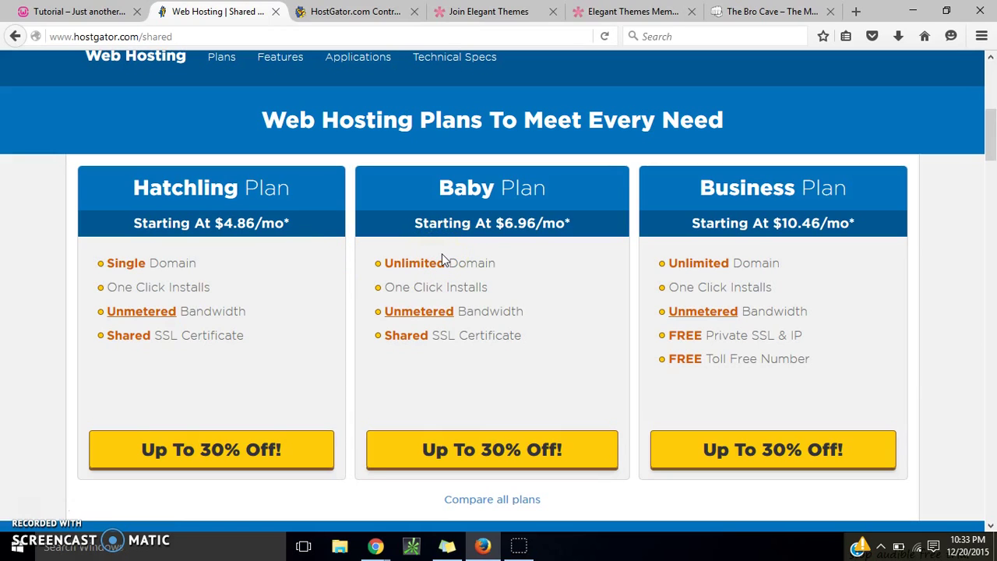
pyautogui.click(460, 445)
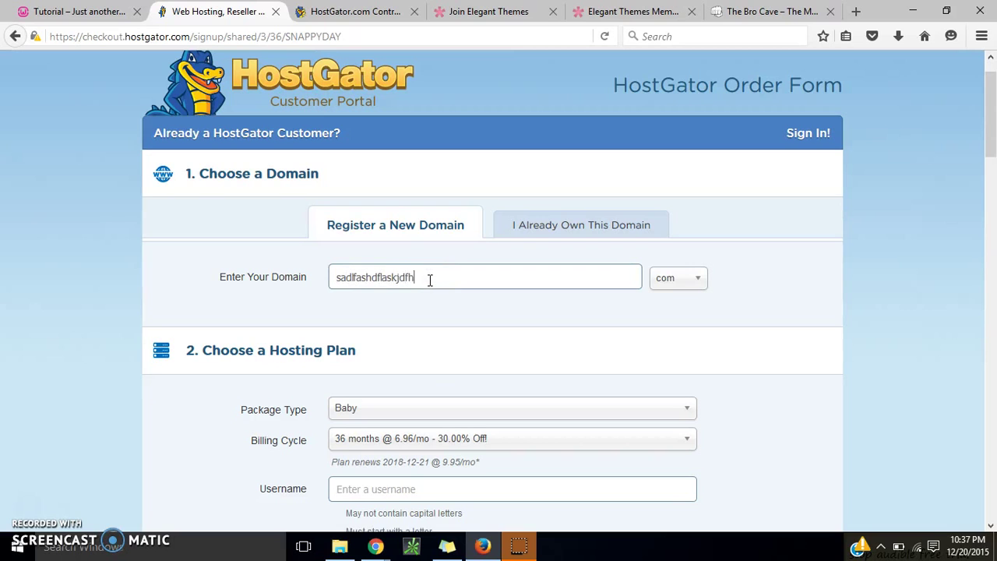
# Choose the .com extension for the new domain sadlfashdflaskjdfhl and decline Domain Privacy Protection.
pyautogui.click(670, 287)
pyautogui.click(672, 339)
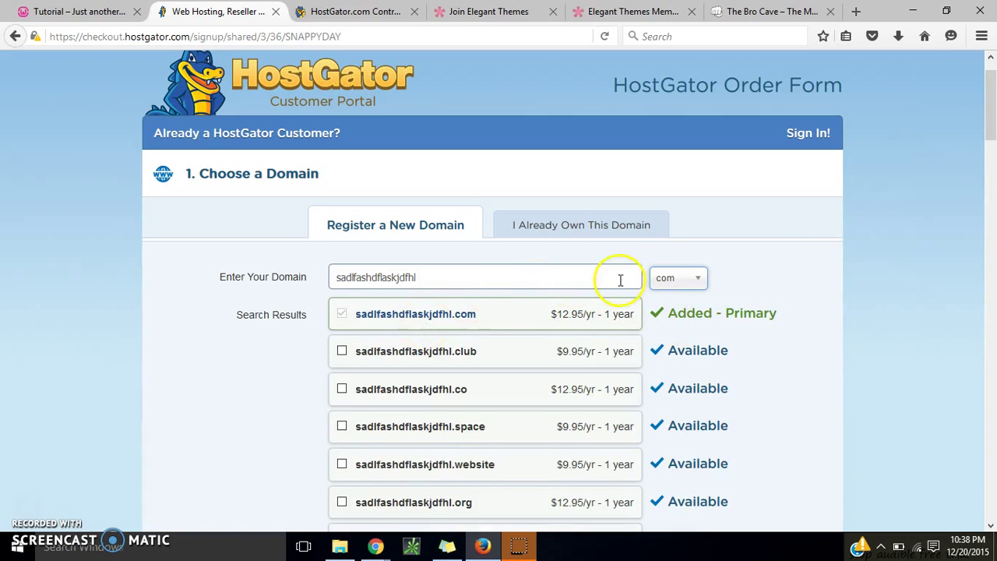
pyautogui.moveTo(990, 97); pyautogui.dragTo(991, 179)
pyautogui.click(334, 307)
pyautogui.click(333, 307)
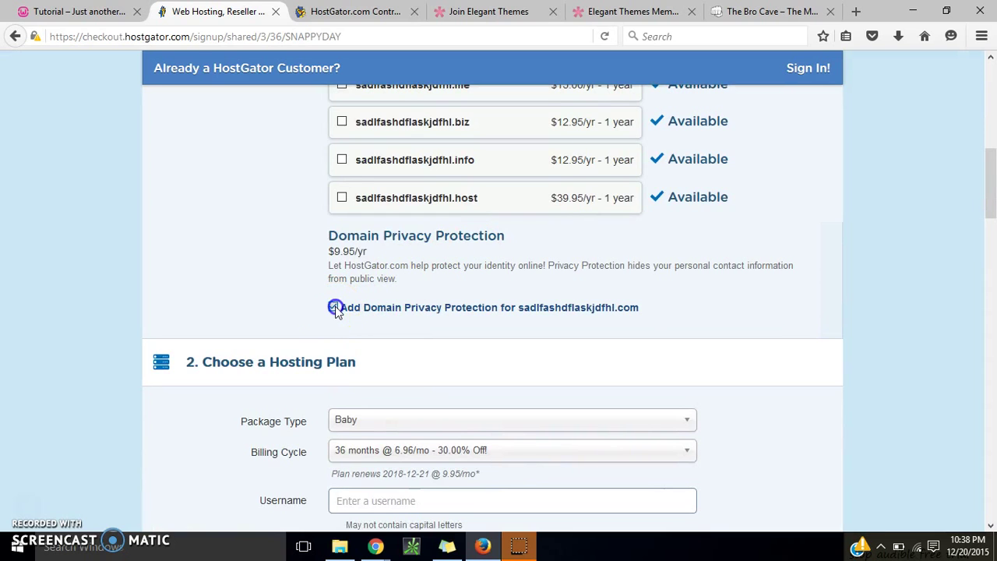
pyautogui.click(333, 308)
# Choose the Baby package with the 6 months @ 9.56/mo billing cycle for the hosting plan.
pyautogui.moveTo(993, 195); pyautogui.dragTo(992, 226)
pyautogui.click(592, 257)
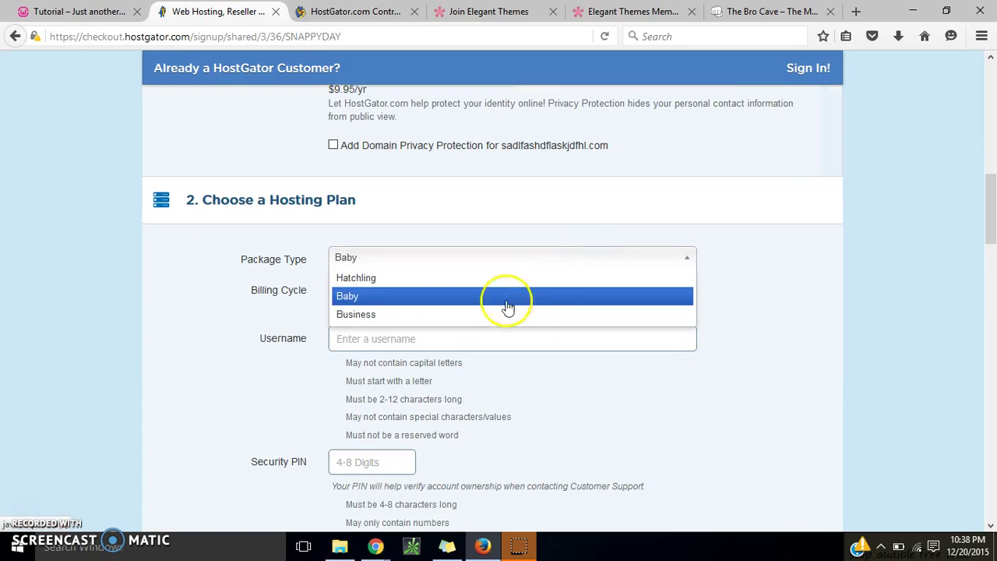
pyautogui.click(473, 296)
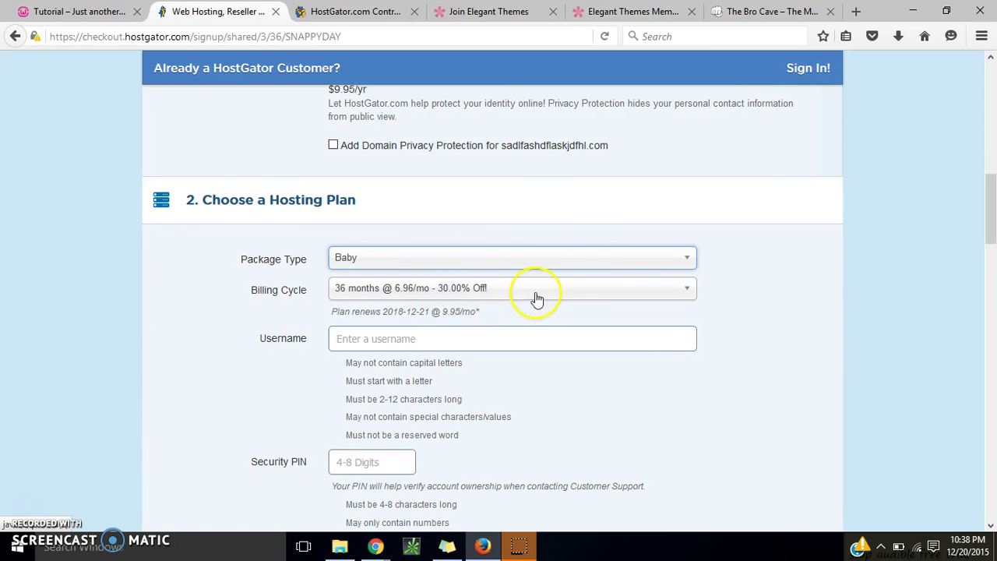
pyautogui.click(572, 290)
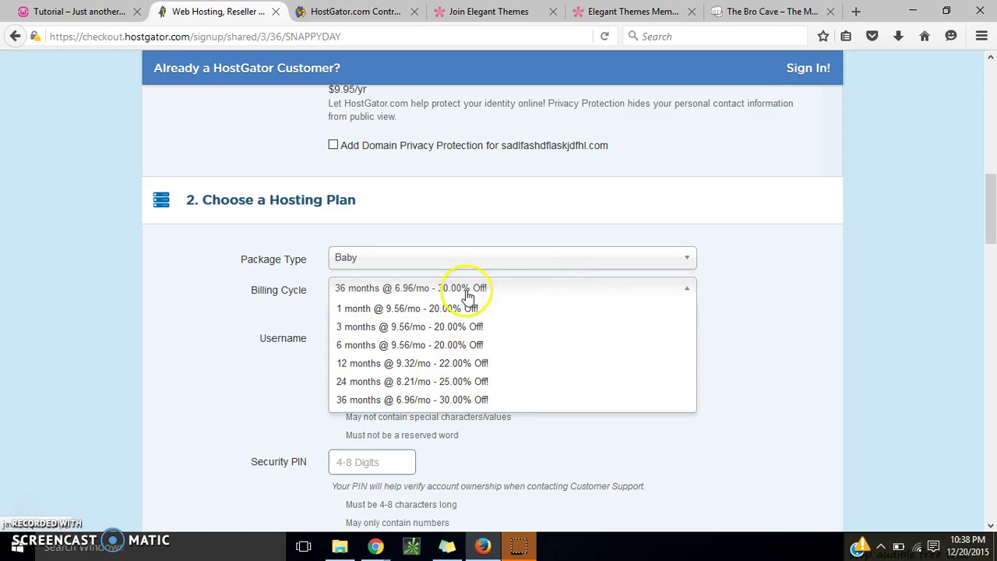
pyautogui.click(445, 345)
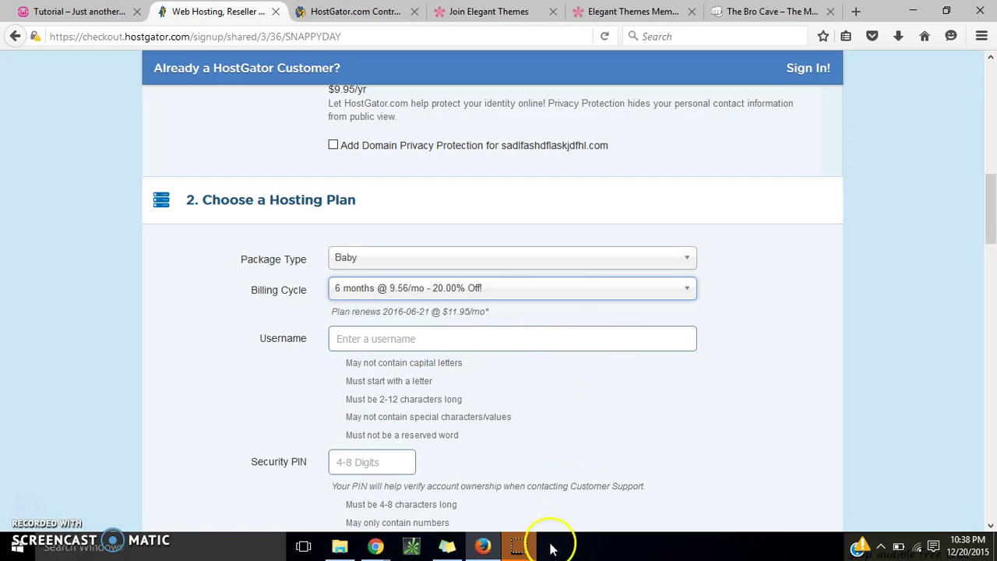
# Remove the SiteLock security and CodeGuard site backup add-ons from the additional services.
pyautogui.click(992, 261)
pyautogui.moveTo(992, 265); pyautogui.dragTo(992, 359)
pyautogui.click(278, 138)
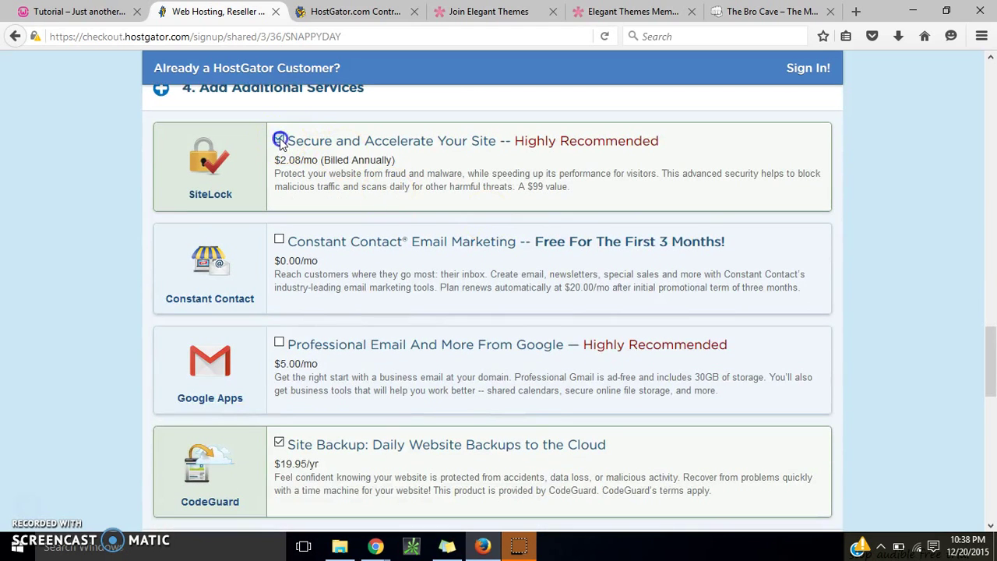
pyautogui.click(279, 442)
# Replace the coupon code with THEBROCAVE and review the order details down to the checkout section.
pyautogui.moveTo(992, 377); pyautogui.dragTo(993, 413)
pyautogui.moveTo(356, 325); pyautogui.dragTo(160, 328)
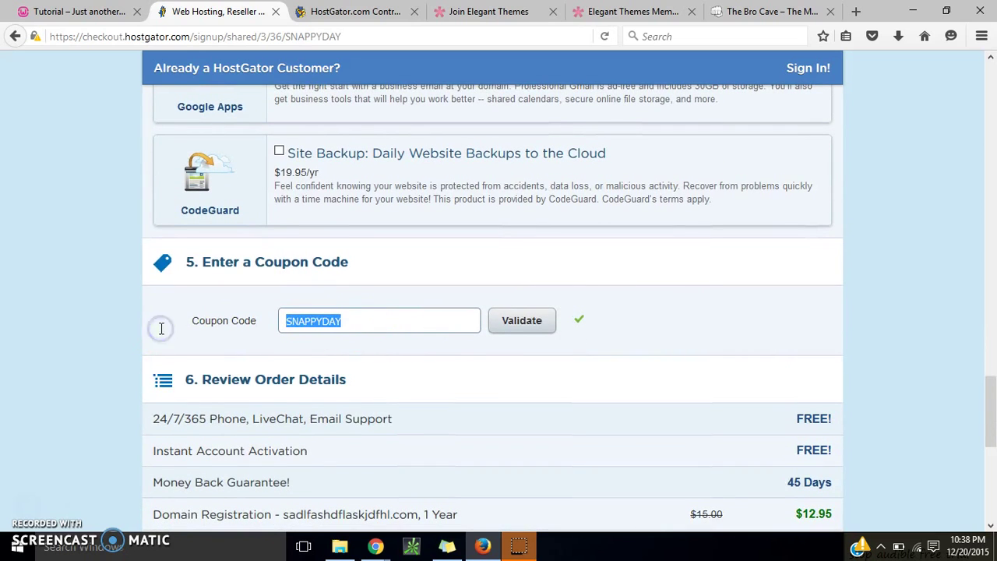
pyautogui.write('THEBROCAVE')
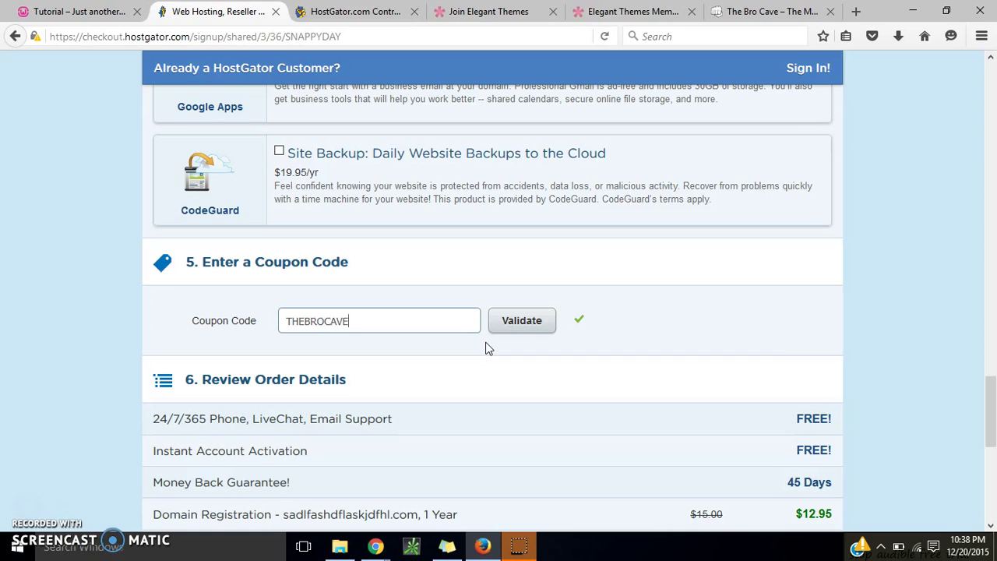
pyautogui.moveTo(992, 415); pyautogui.dragTo(993, 420)
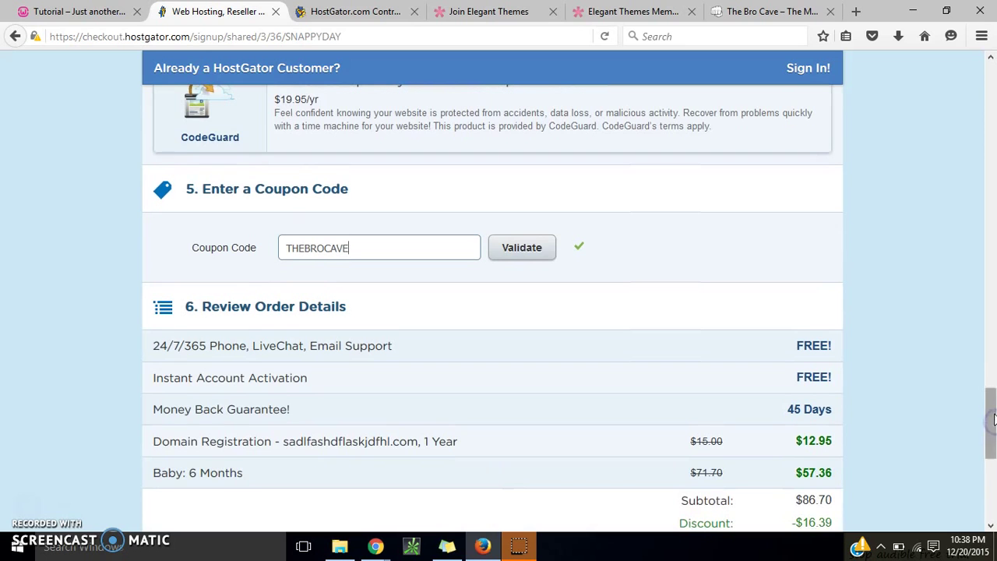
pyautogui.scroll(-1, 992, 415)
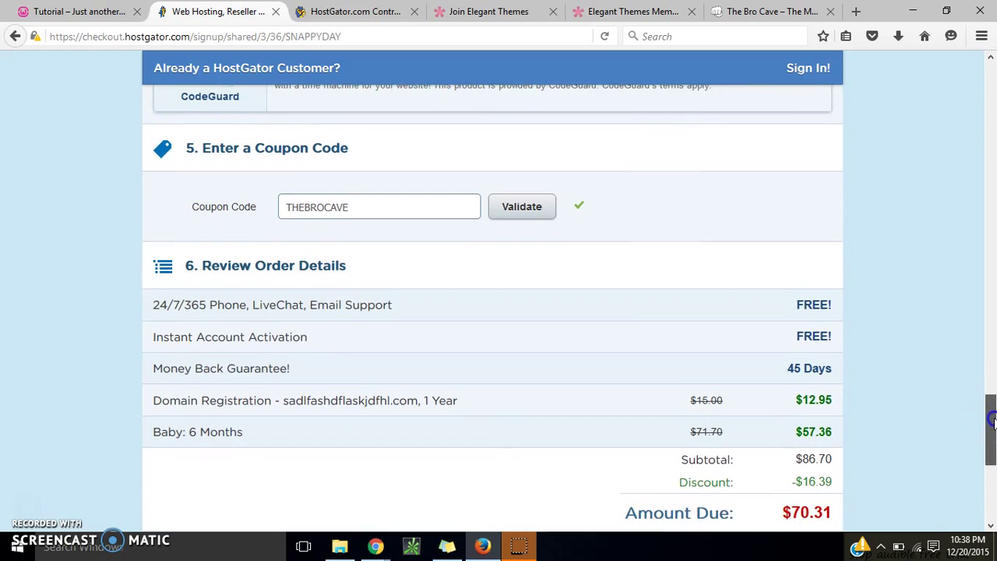
pyautogui.scroll(-1, 993, 421)
pyautogui.scroll(-3, 993, 421)
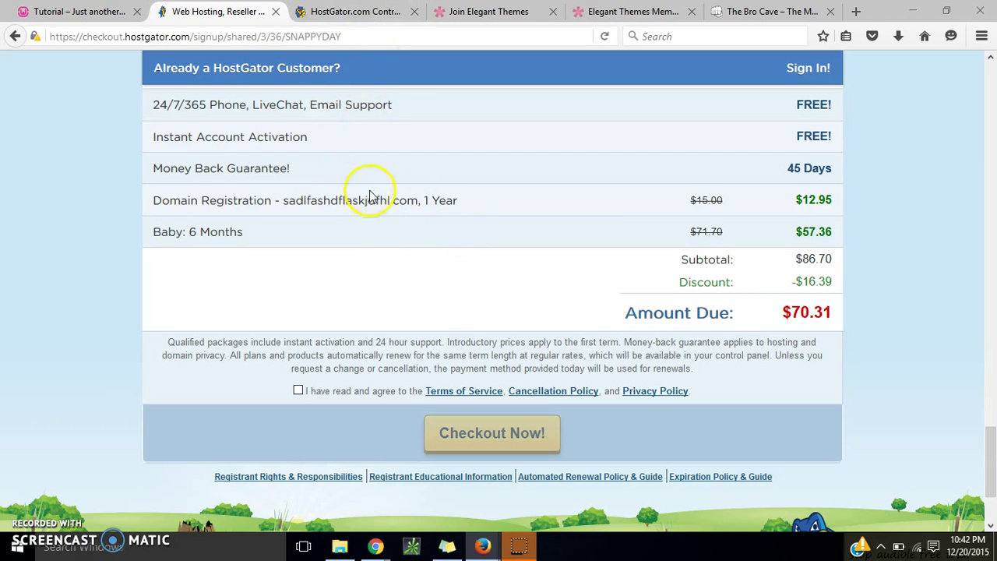
# Switch to the HostGator control panel and open QuickInstall from its software and services section.
pyautogui.click(326, 14)
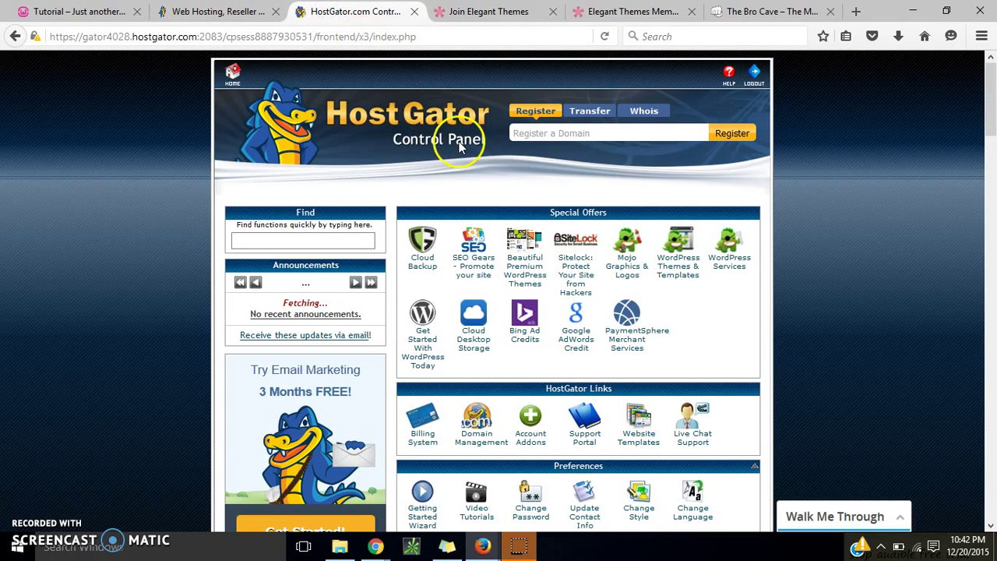
pyautogui.moveTo(992, 103); pyautogui.dragTo(992, 255)
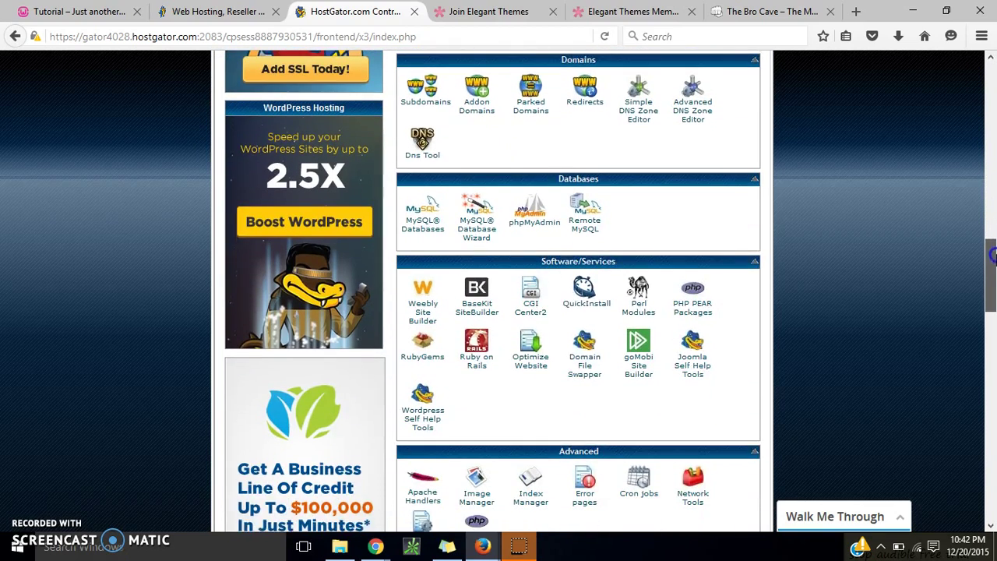
pyautogui.click(590, 306)
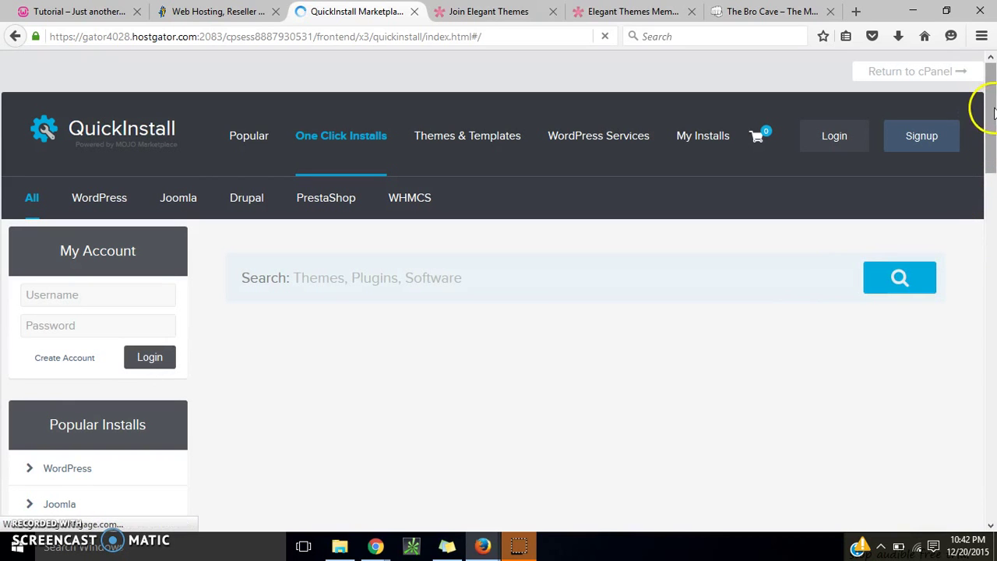
# Open the free WordPress installation form in QuickInstall and look over its fields.
pyautogui.scroll(-4, 992, 111)
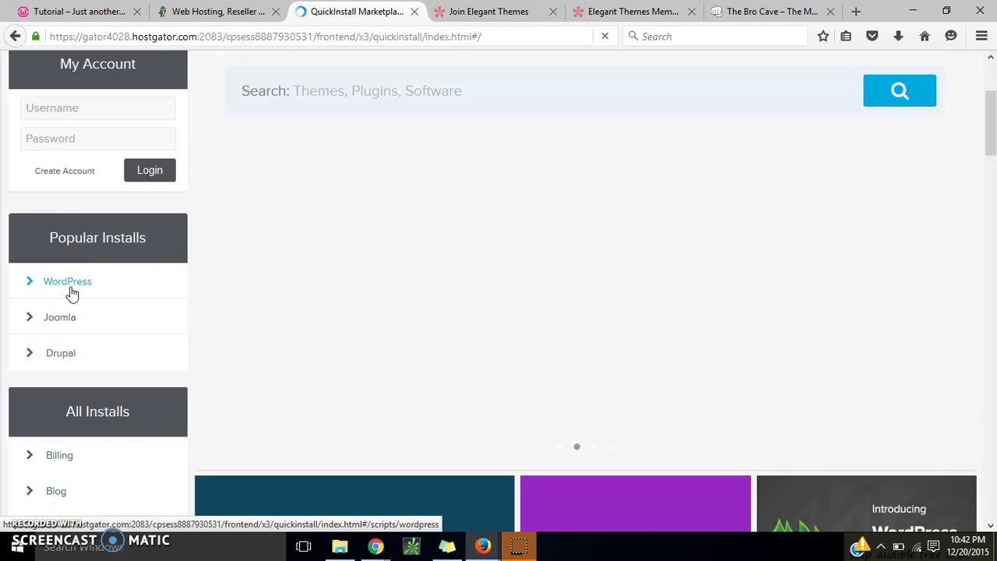
pyautogui.click(69, 282)
pyautogui.scroll(-1, 991, 187)
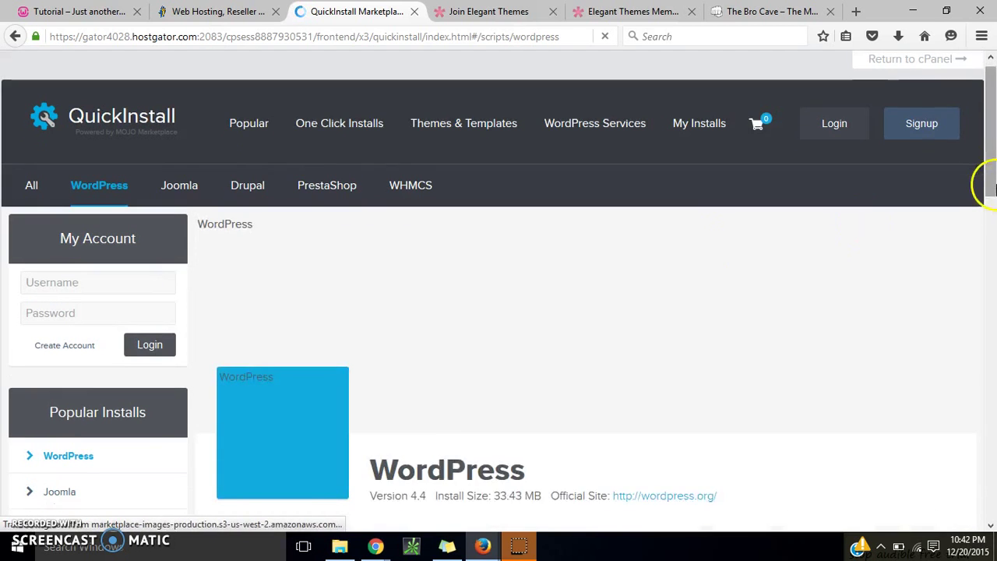
pyautogui.scroll(-10, 991, 186)
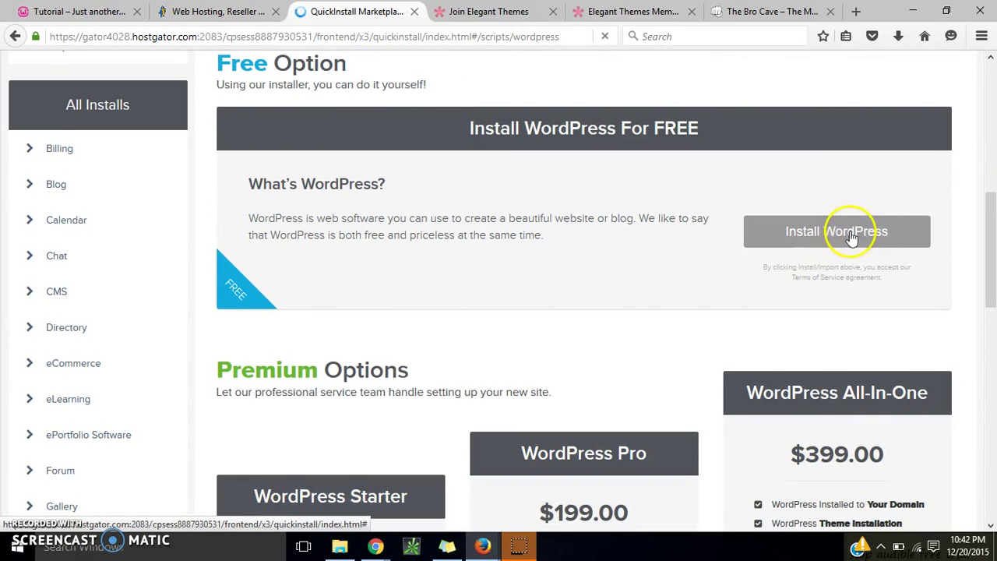
pyautogui.click(852, 234)
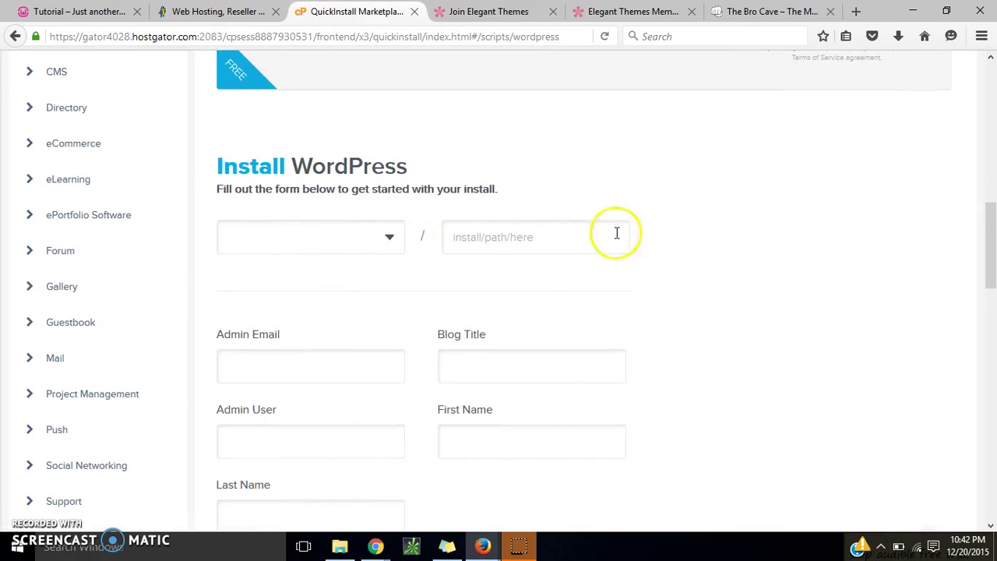
pyautogui.scroll(-3, 986, 263)
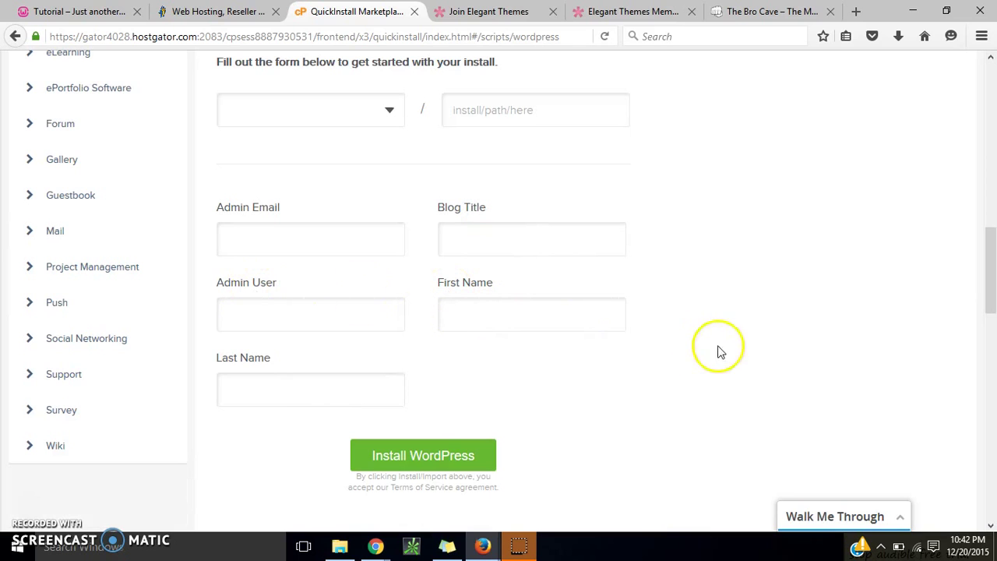
pyautogui.moveTo(994, 274)
pyautogui.mouseDown()
pyautogui.moveTo(990, 311)
pyautogui.moveTo(992, 279)
pyautogui.mouseUp()
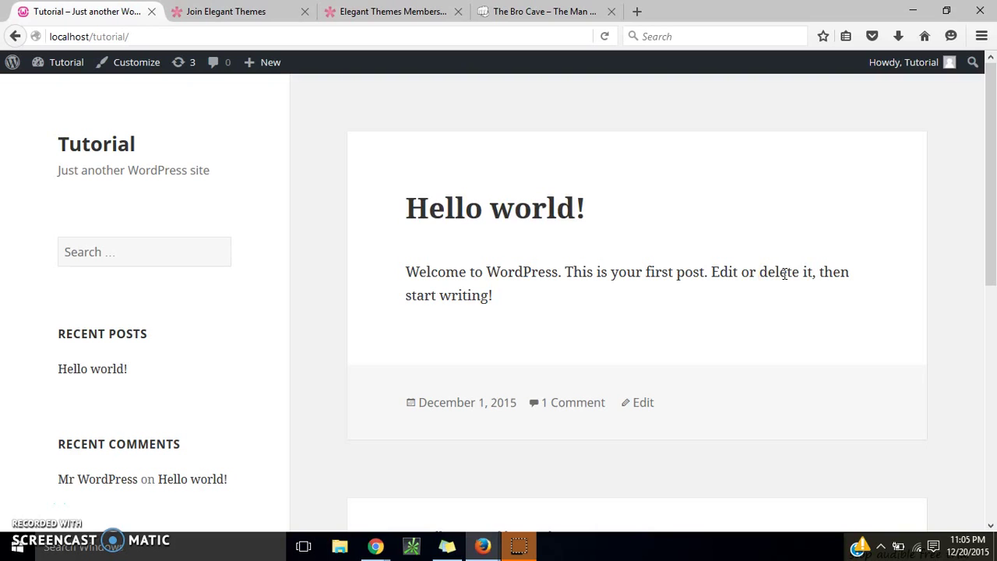
# Examine the Elegant Themes membership plans, comparing the features and prices of Personal, Developer and Lifetime Access.
pyautogui.click(995, 165)
pyautogui.moveTo(995, 140)
pyautogui.mouseDown()
pyautogui.moveTo(993, 248)
pyautogui.moveTo(989, 148)
pyautogui.mouseUp()
pyautogui.click(247, 13)
pyautogui.click(990, 93)
pyautogui.moveTo(990, 94); pyautogui.dragTo(989, 156)
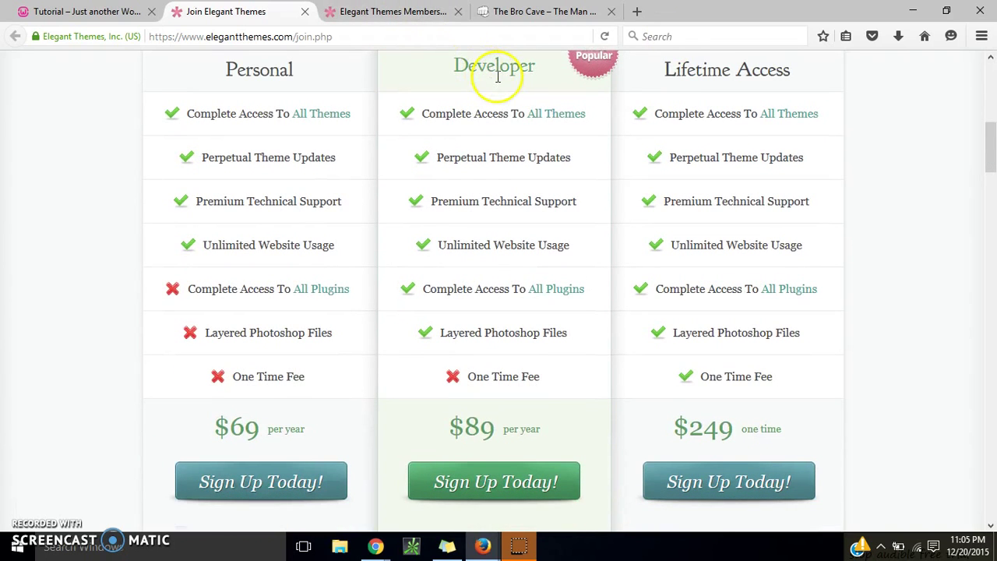
pyautogui.moveTo(556, 117)
pyautogui.moveTo(485, 291)
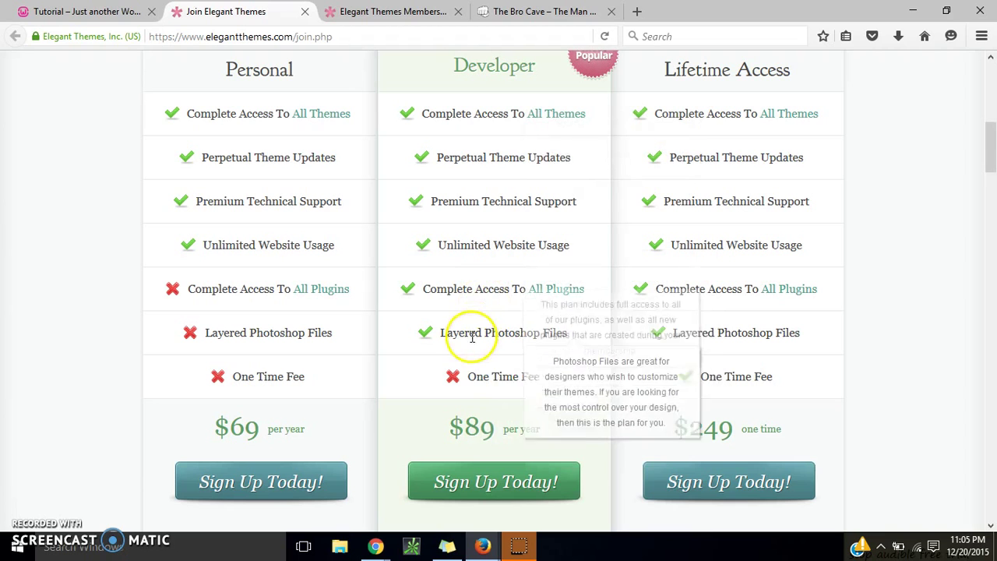
# Examine The Bro Cave example site, including its social follow links and the monthly magazine sign-up form.
pyautogui.click(515, 7)
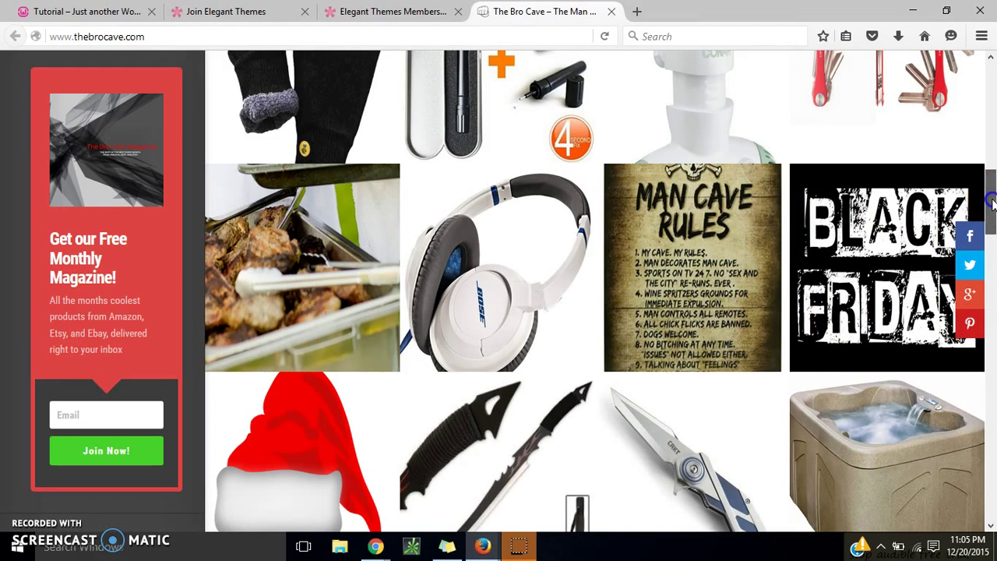
pyautogui.moveTo(992, 204); pyautogui.dragTo(991, 162)
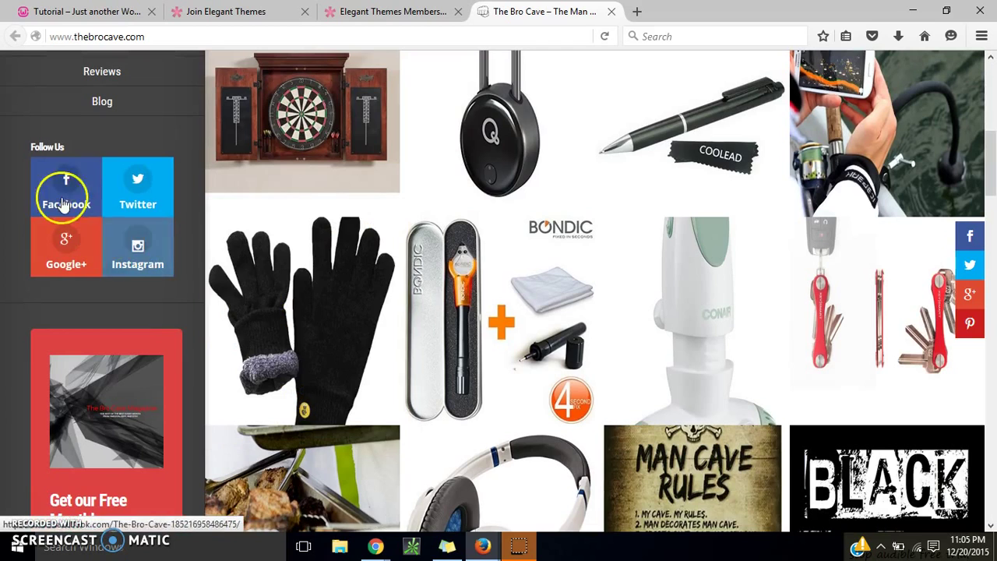
pyautogui.moveTo(991, 178); pyautogui.dragTo(993, 223)
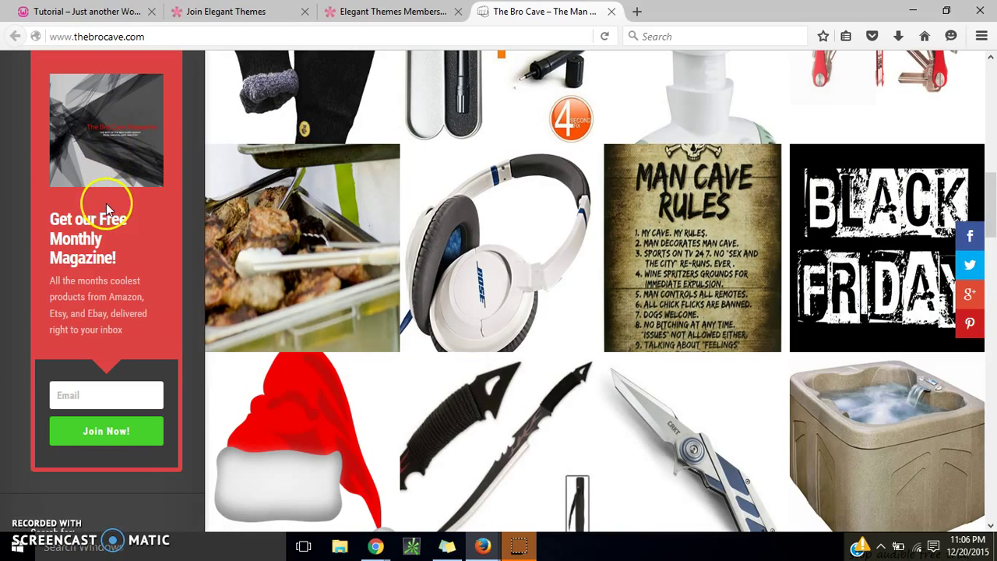
pyautogui.click(83, 387)
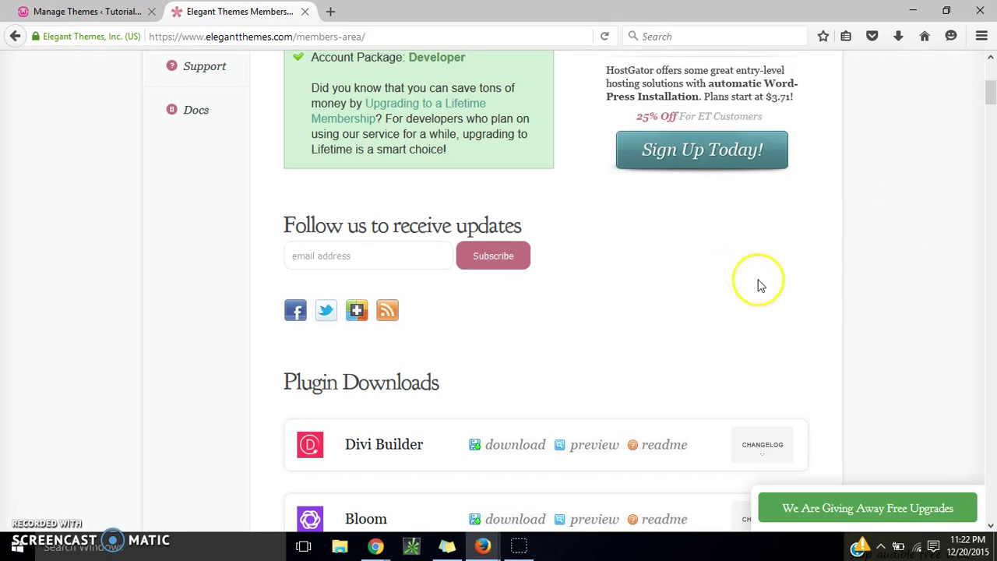
# Look over the plugin and theme downloads offered in the Elegant Themes members area.
pyautogui.scroll(-4, 969, 269)
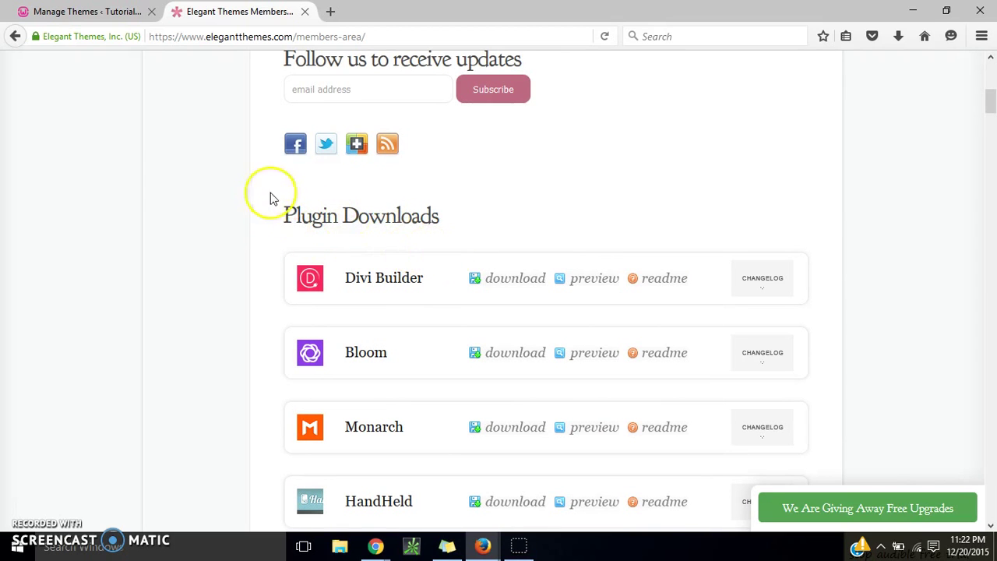
pyautogui.scroll(-6, 182, 276)
pyautogui.scroll(-7, 182, 276)
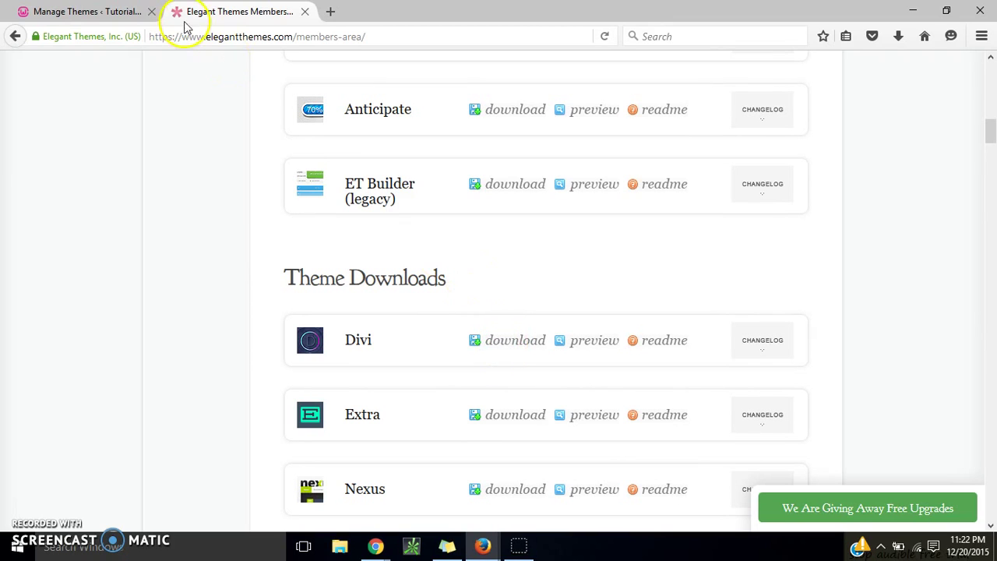
# Switch to the WordPress theme manager and open the upload form for adding a new theme.
pyautogui.click(100, 9)
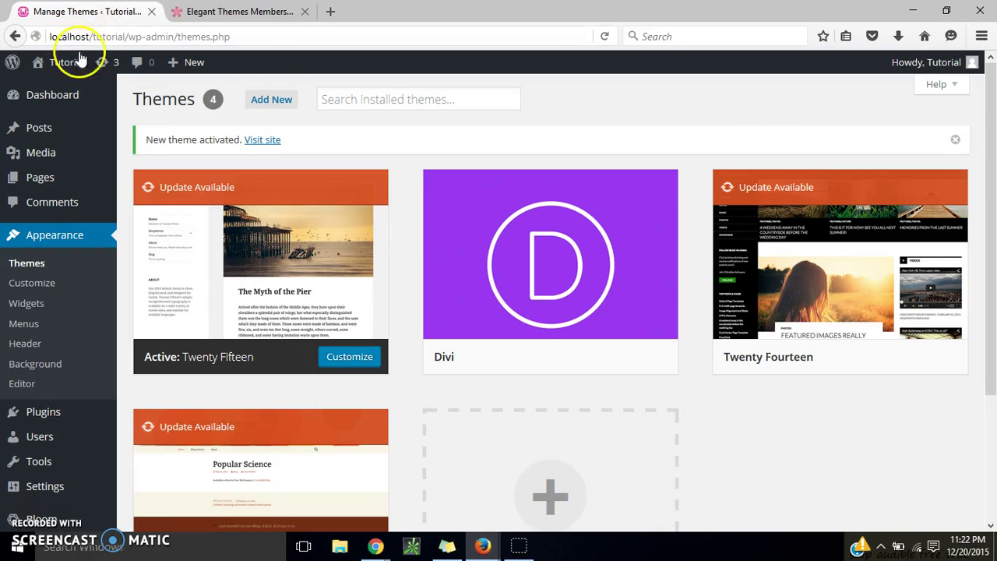
pyautogui.click(273, 101)
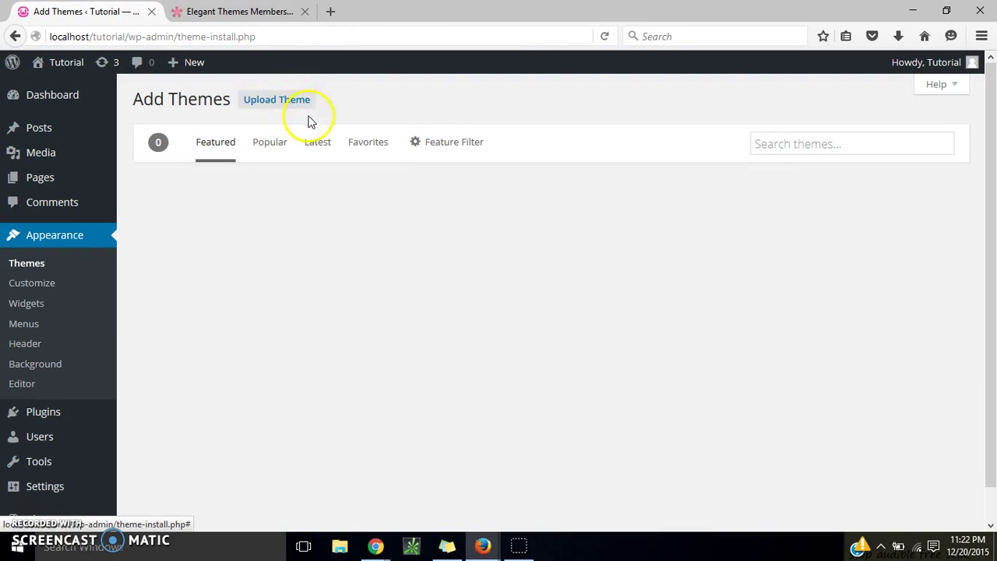
pyautogui.click(303, 106)
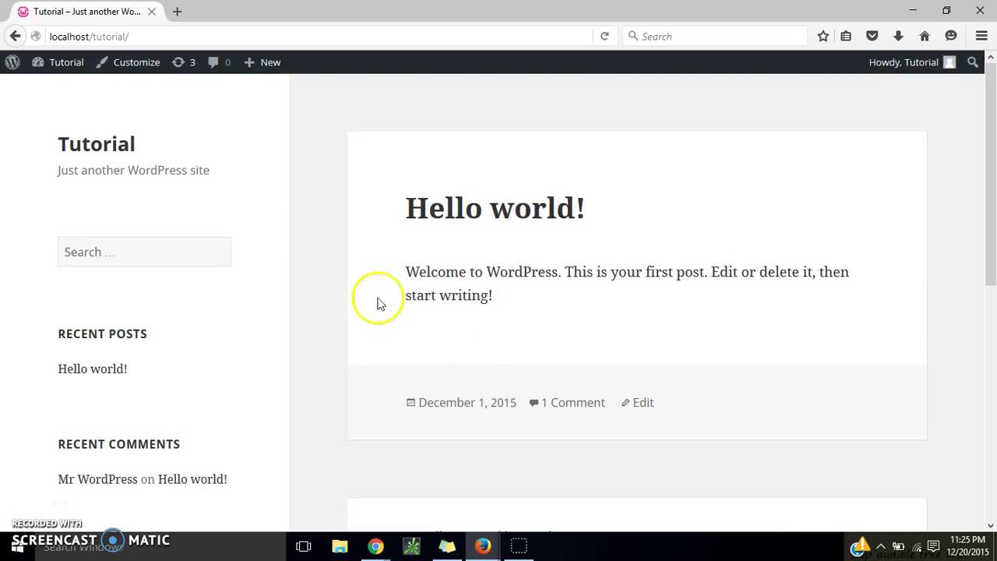
# Go from the site to the WordPress dashboard's installed themes and activate the Divi theme.
pyautogui.click(59, 71)
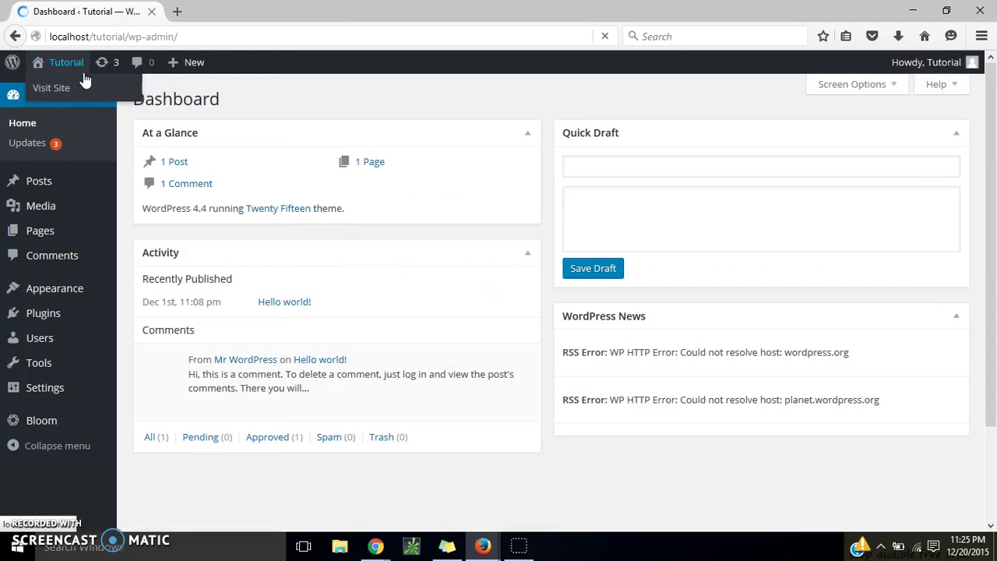
pyautogui.moveTo(61, 290)
pyautogui.click(136, 293)
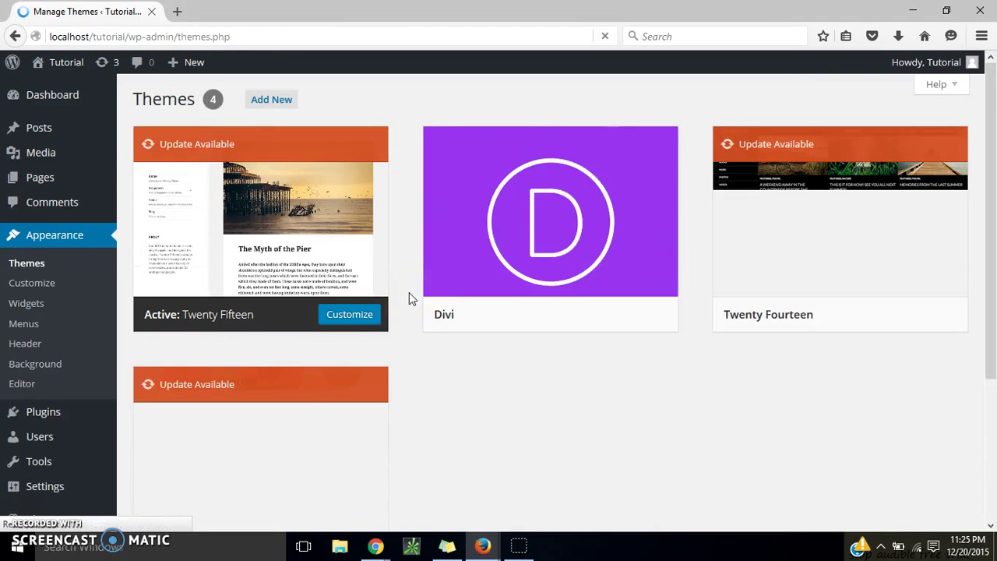
pyautogui.click(557, 247)
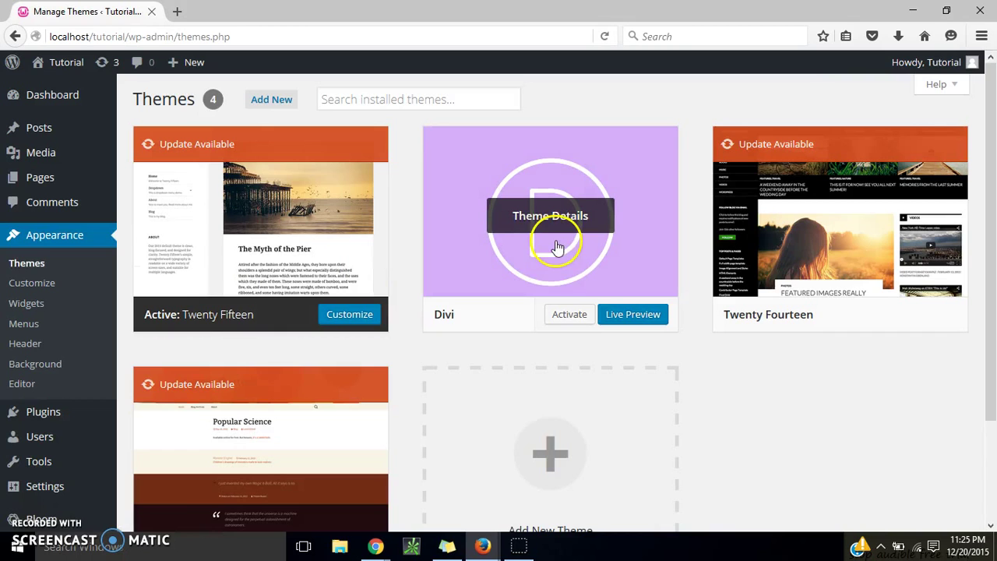
pyautogui.click(573, 317)
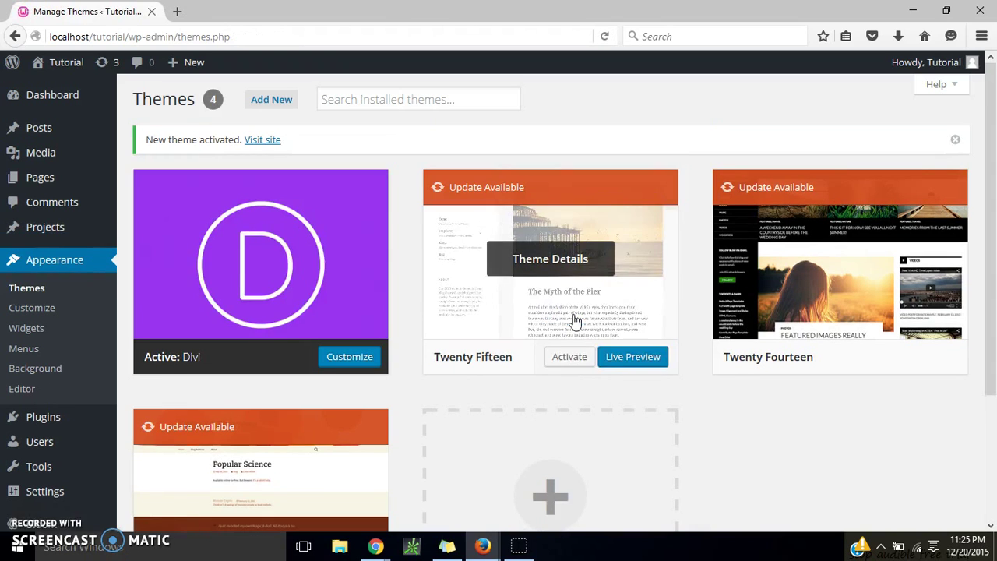
# Open the Tutorial site in a new tab and view its front page with the Divi theme.
pyautogui.moveTo(49, 68)
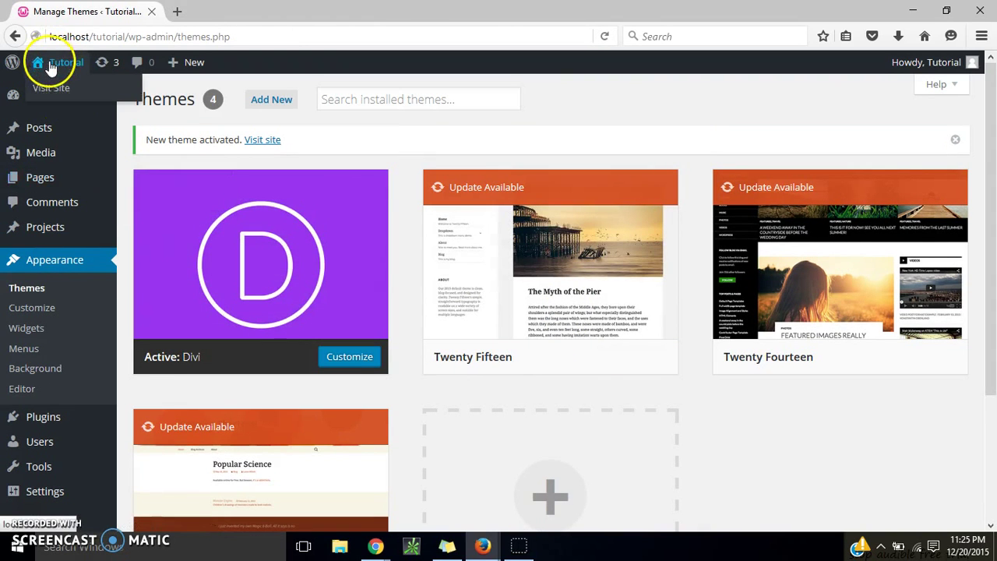
pyautogui.rightClick(49, 68)
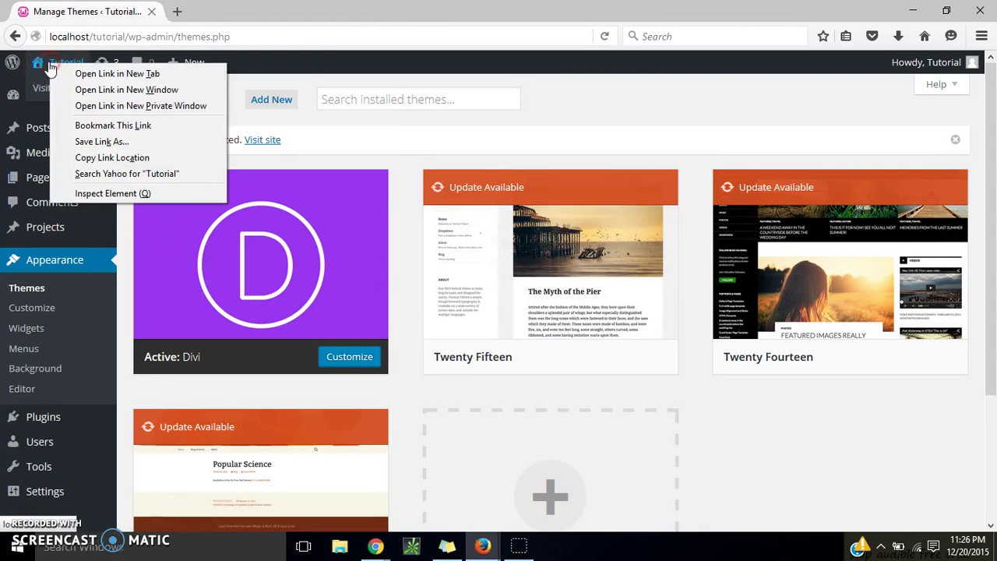
pyautogui.click(78, 74)
pyautogui.click(179, 13)
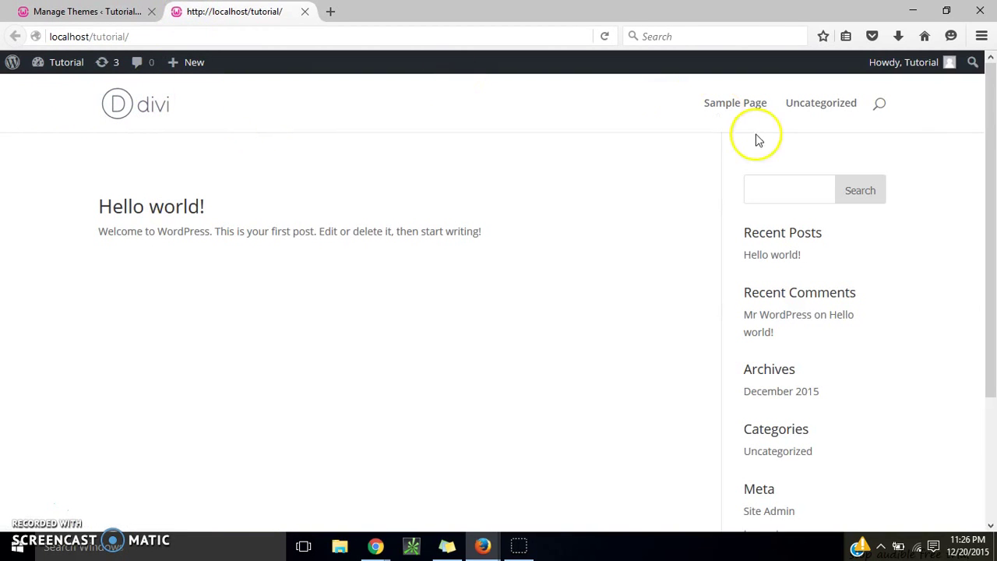
pyautogui.moveTo(990, 101)
pyautogui.mouseDown()
pyautogui.moveTo(986, 194)
pyautogui.moveTo(981, 102)
pyautogui.mouseUp()
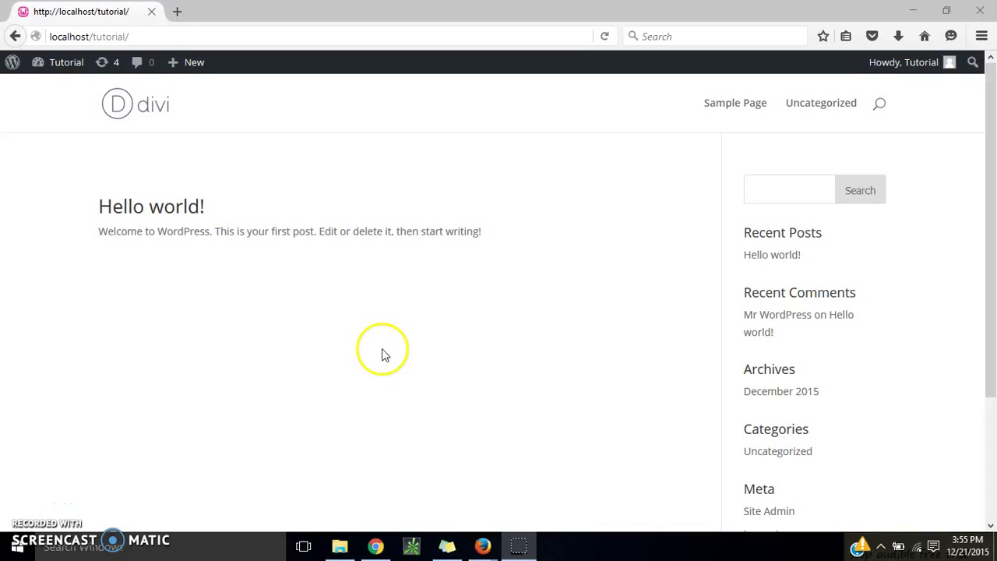
# Go to the dashboard's list of pages and move Sample Page to the trash.
pyautogui.moveTo(57, 69)
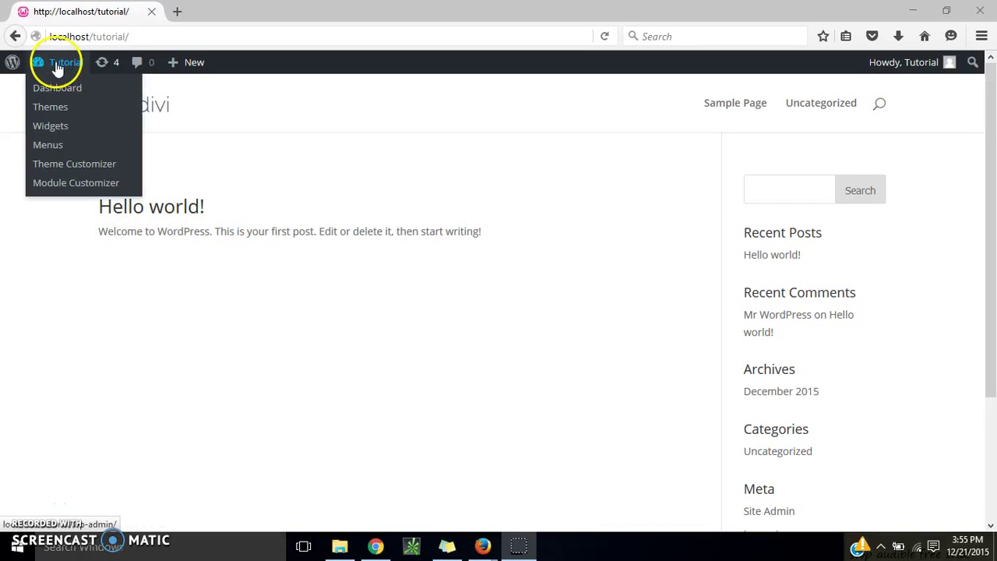
pyautogui.click(56, 87)
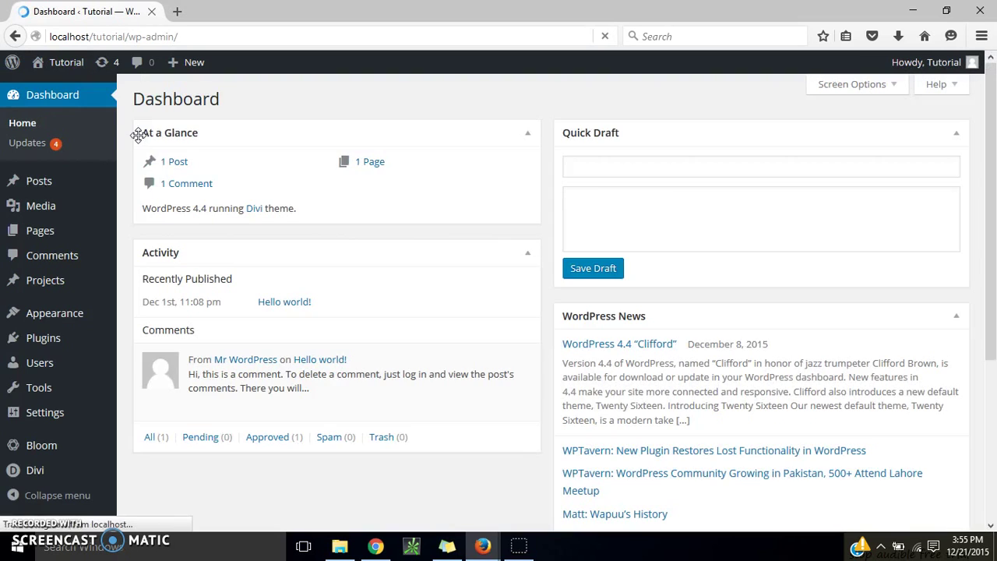
pyautogui.moveTo(42, 231)
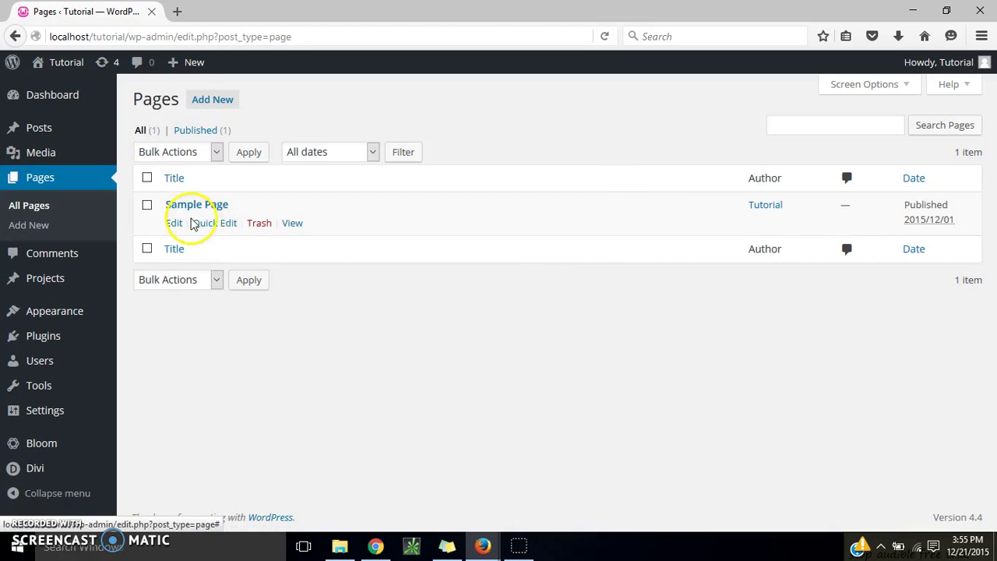
pyautogui.click(258, 226)
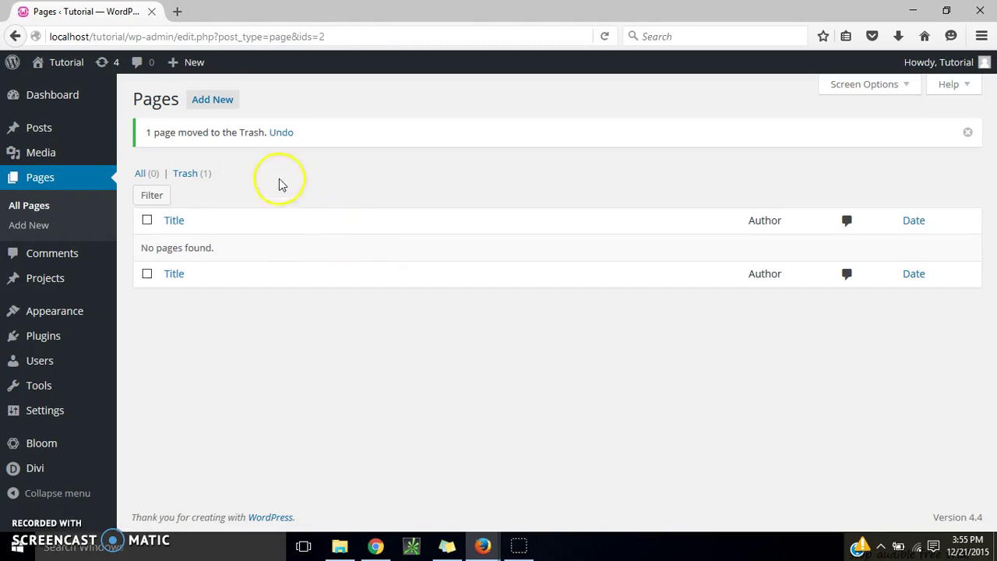
# Add a new page titled Home and publish it.
pyautogui.click(219, 99)
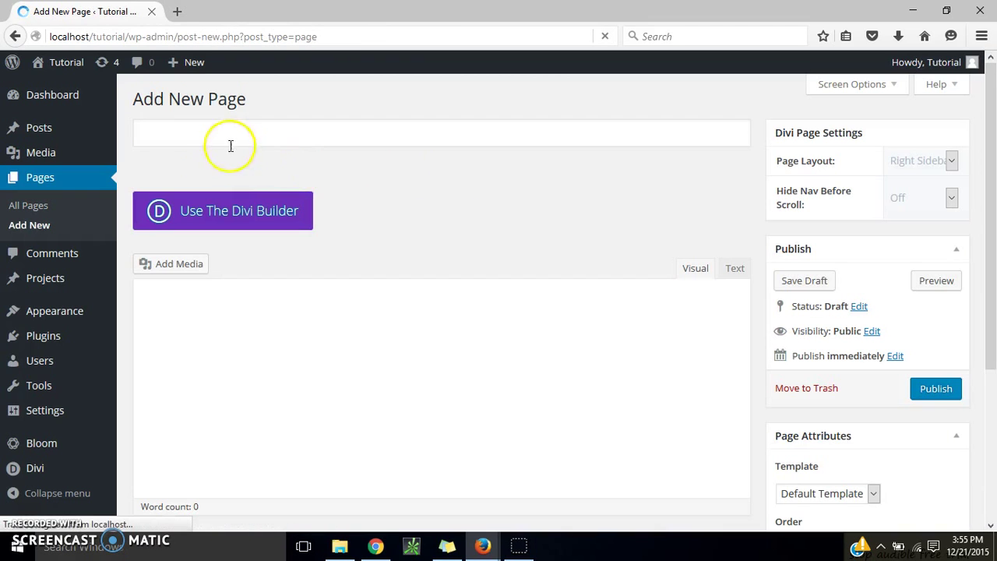
pyautogui.click(213, 136)
pyautogui.write('Home')
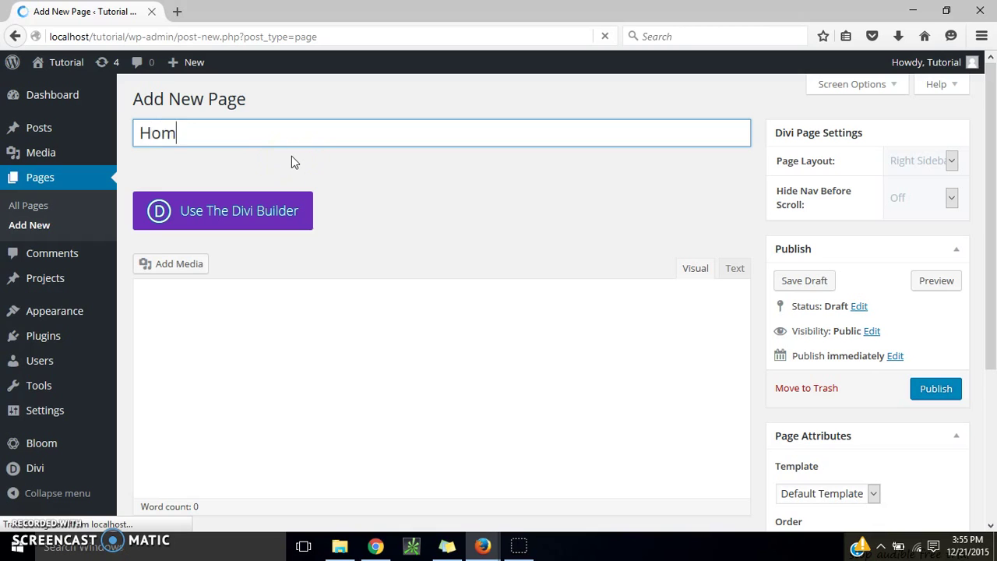
pyautogui.click(936, 390)
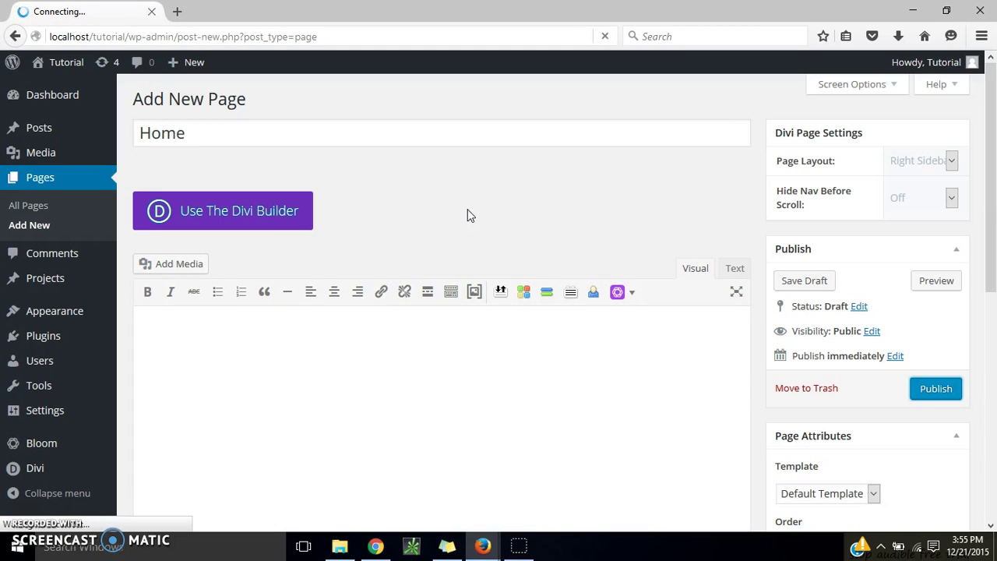
pyautogui.click(468, 210)
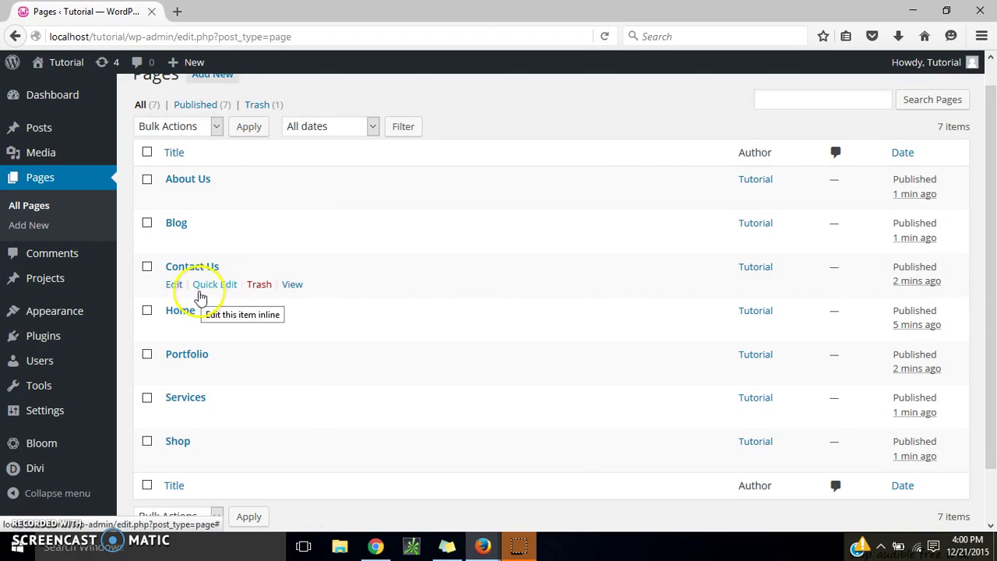
# Open the site's menu editor and create a new menu named Main.
pyautogui.moveTo(80, 314)
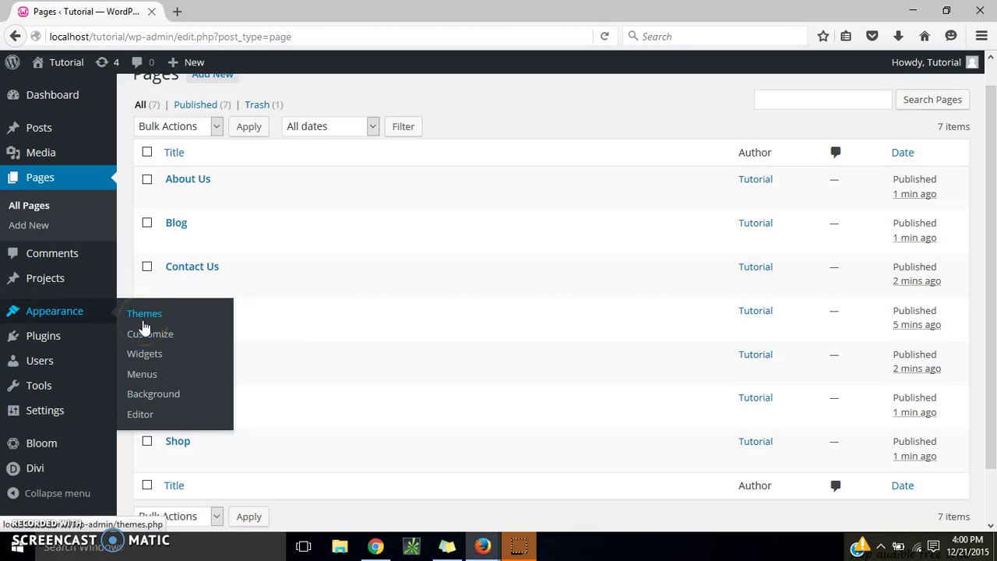
pyautogui.click(144, 374)
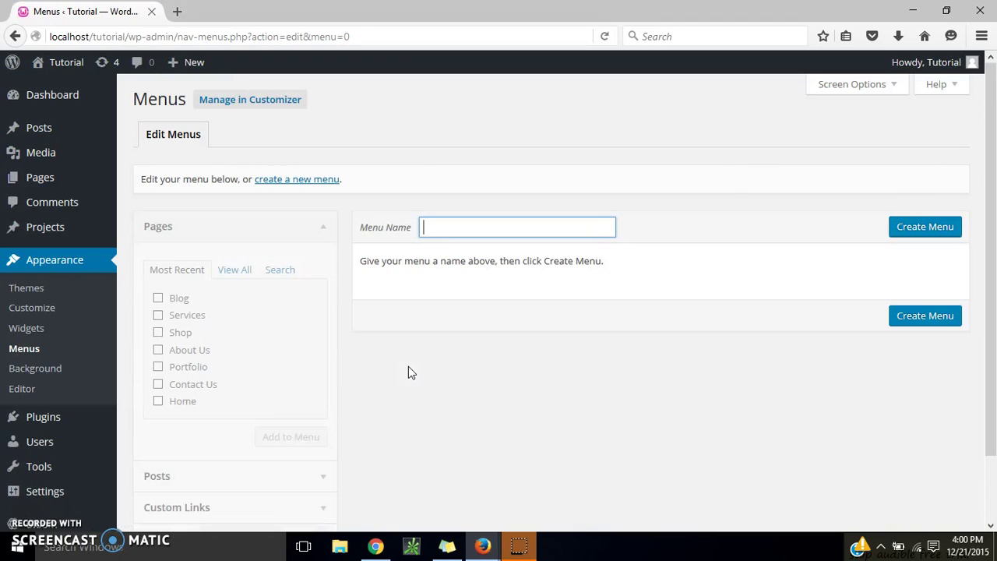
pyautogui.click(481, 229)
pyautogui.click(905, 233)
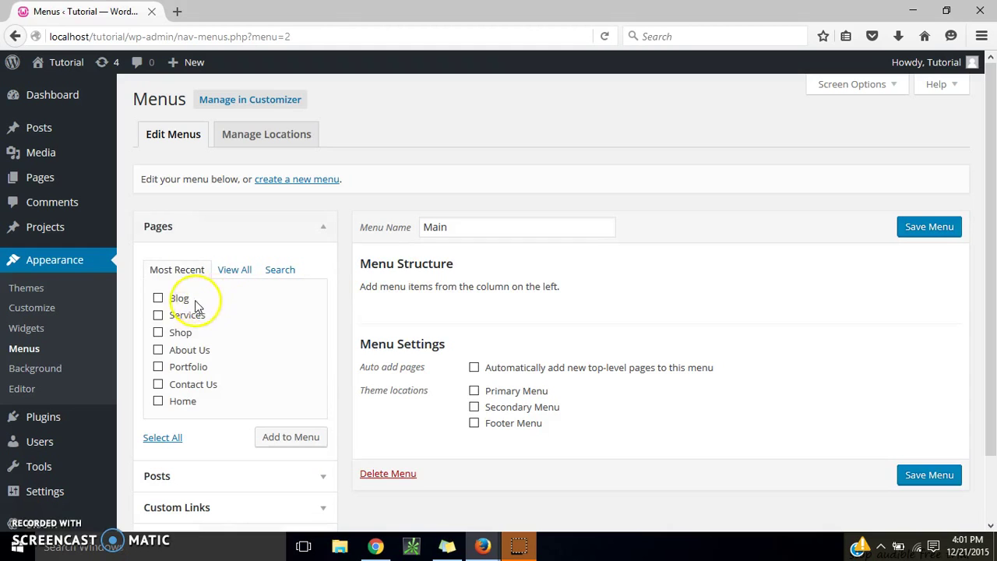
# Add the Blog, Services, Shop, About Us, Portfolio, Contact Us and Home pages to the Main menu.
pyautogui.click(158, 298)
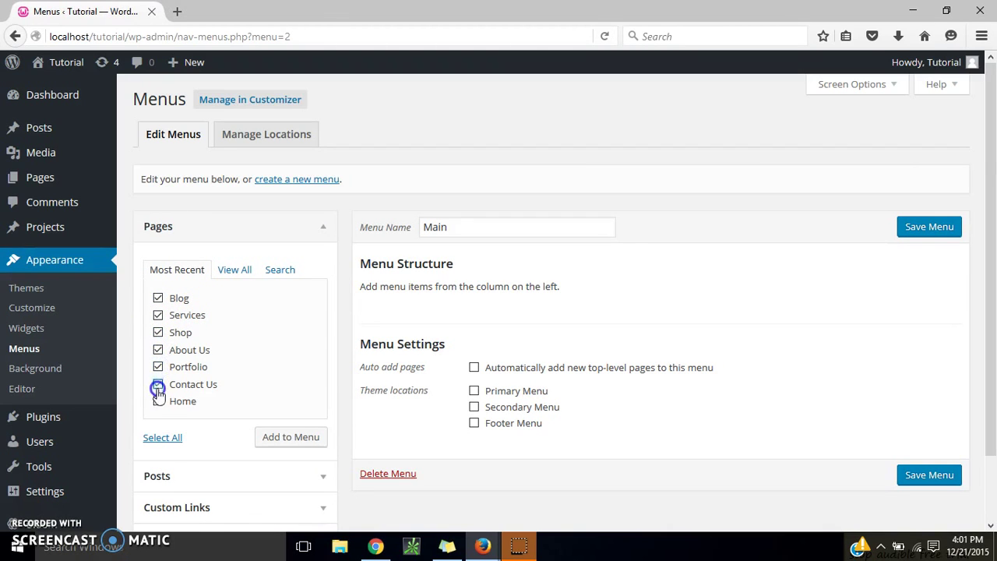
pyautogui.click(286, 443)
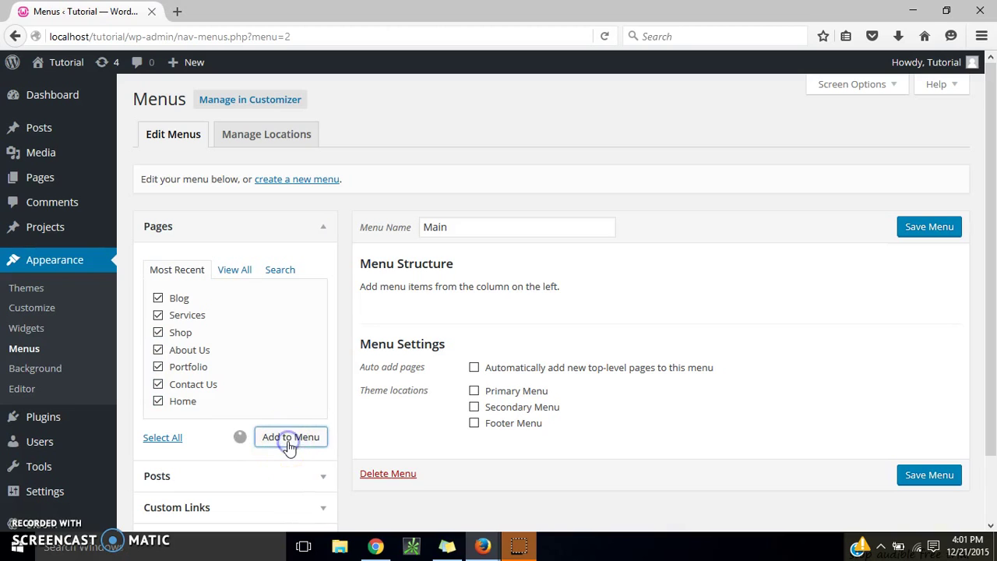
pyautogui.click(324, 435)
pyautogui.click(846, 371)
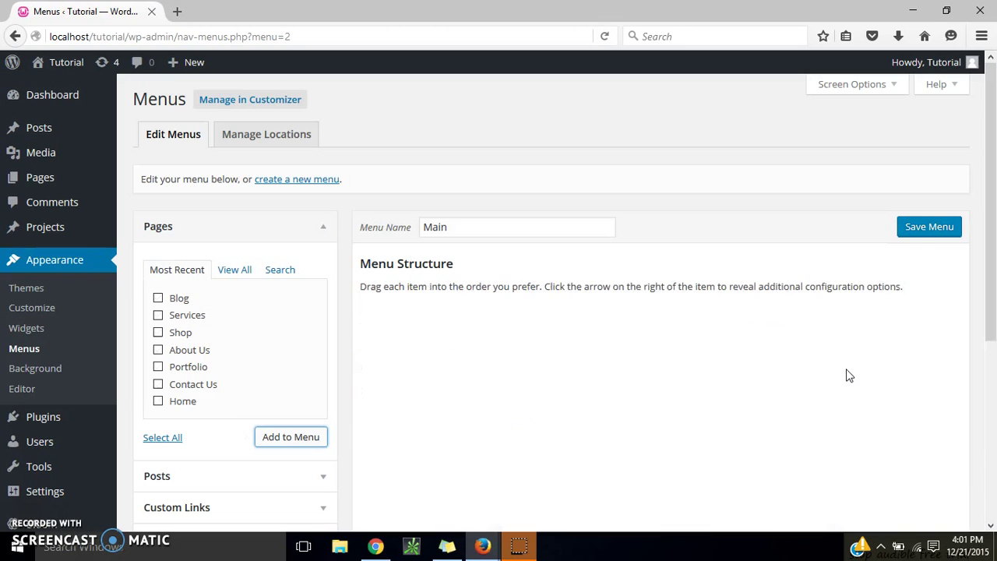
# Reorder the Main menu items to Home, Services, Shop, Portfolio, About Us, Contact Us and Blog.
pyautogui.moveTo(994, 238); pyautogui.dragTo(994, 324)
pyautogui.click(488, 192)
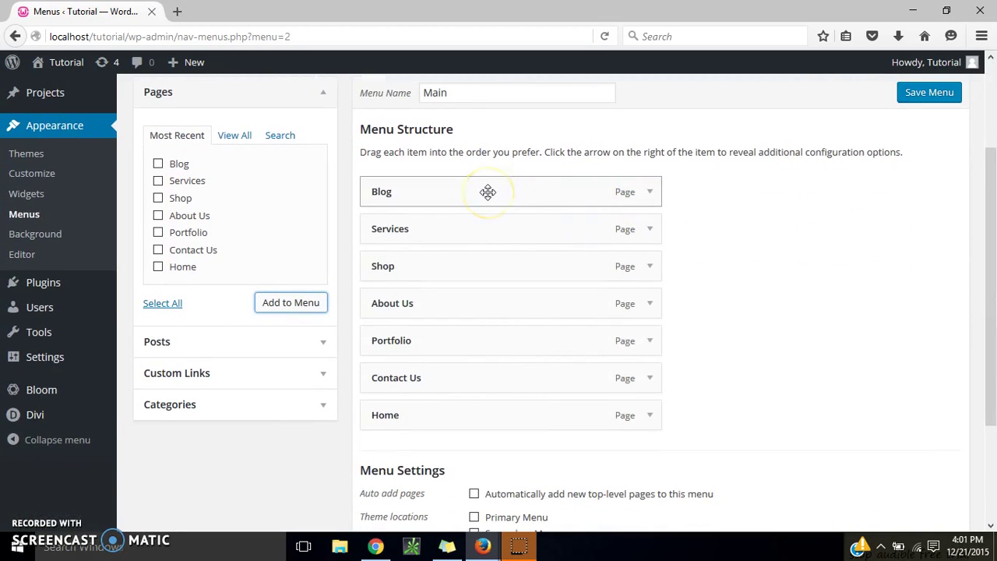
pyautogui.moveTo(423, 408); pyautogui.dragTo(414, 187)
pyautogui.moveTo(403, 263)
pyautogui.mouseDown()
pyautogui.moveTo(389, 219)
pyautogui.moveTo(410, 235)
pyautogui.moveTo(408, 250)
pyautogui.mouseUp()
pyautogui.moveTo(407, 269); pyautogui.dragTo(404, 421)
pyautogui.moveTo(407, 342); pyautogui.dragTo(407, 300)
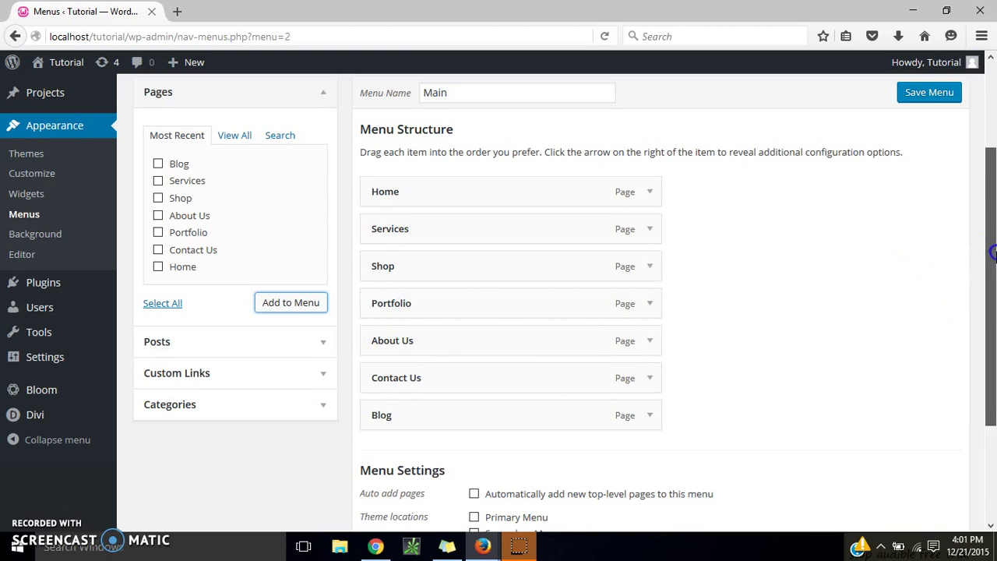
# Assign the Main menu to the Primary Menu theme location and save the menu.
pyautogui.scroll(-2, 993, 304)
pyautogui.moveTo(993, 303); pyautogui.dragTo(993, 335)
pyautogui.click(921, 489)
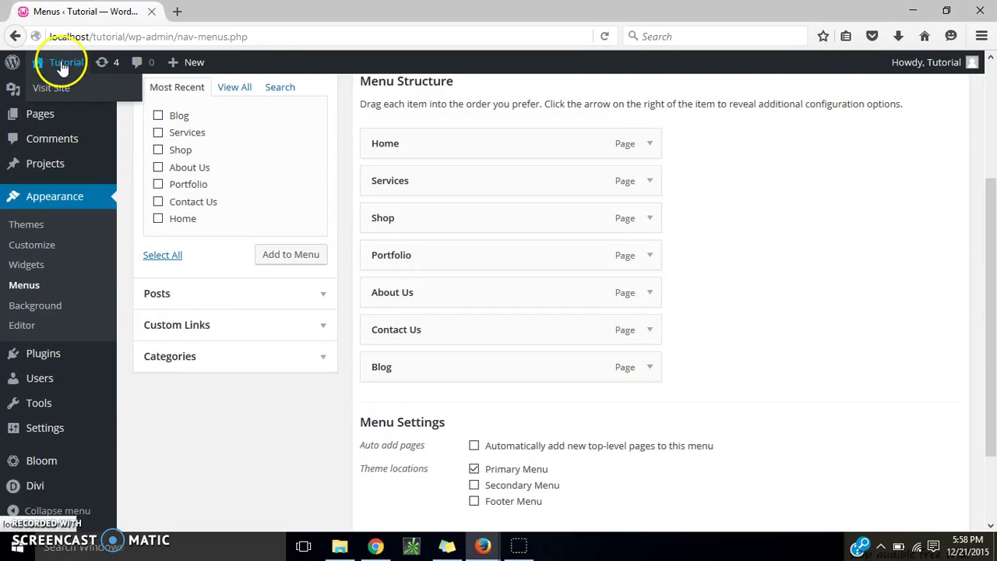
# Open the Tutorial site in a new tab to check the navigation menu in its header.
pyautogui.rightClick(62, 69)
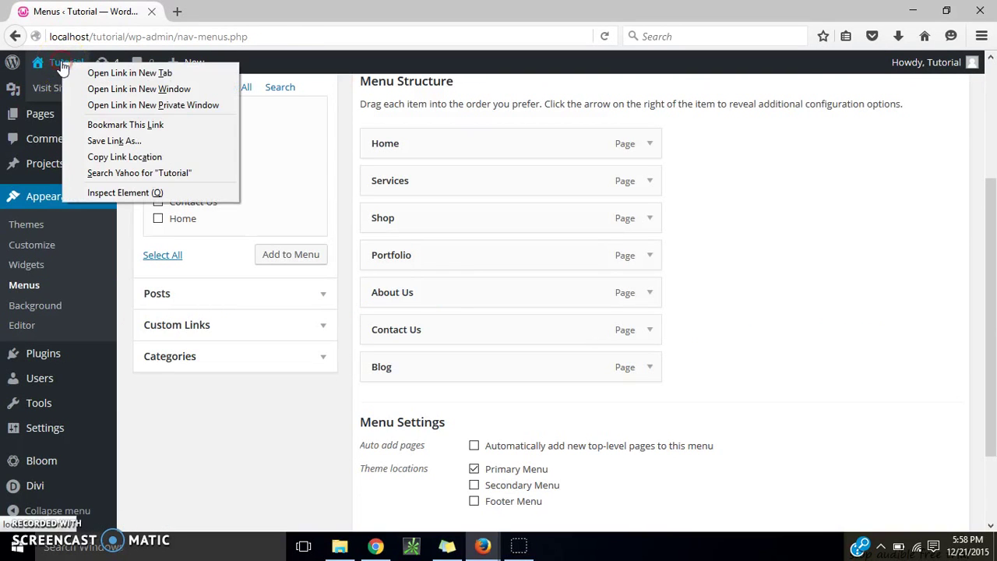
pyautogui.click(74, 71)
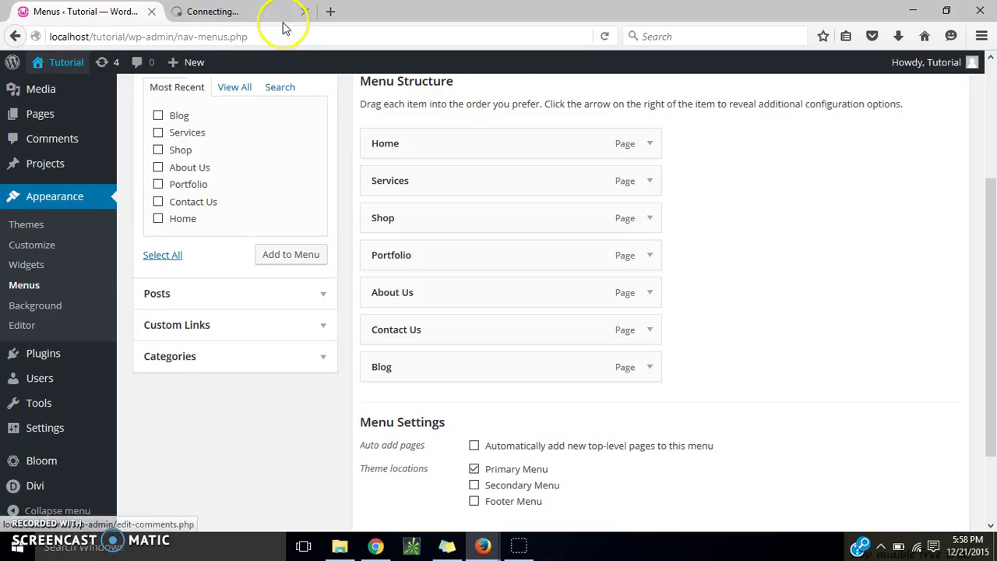
pyautogui.click(244, 9)
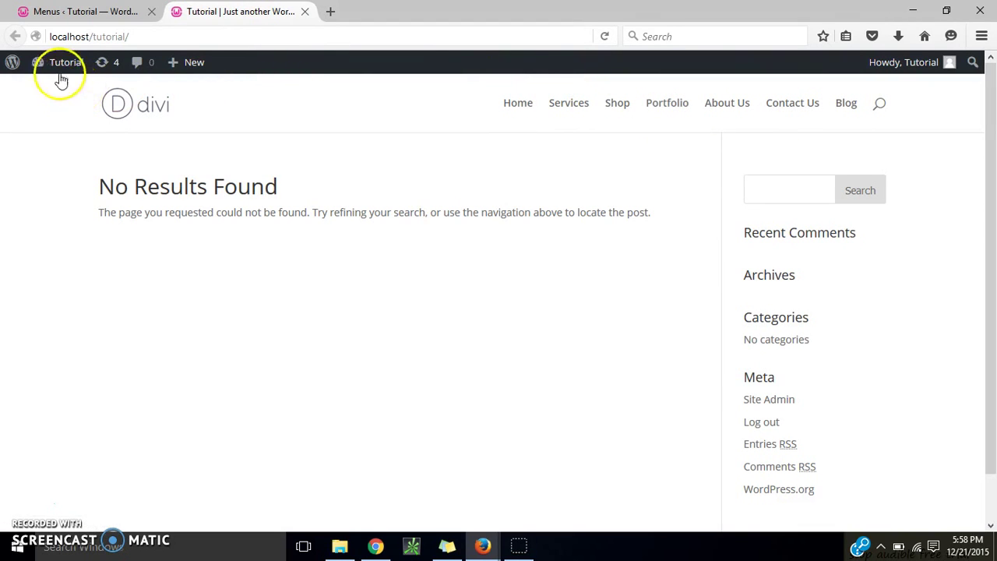
# Open the Theme Customizer for the Tutorial site and bring its full list of settings sections into view.
pyautogui.moveTo(58, 73)
pyautogui.click(63, 165)
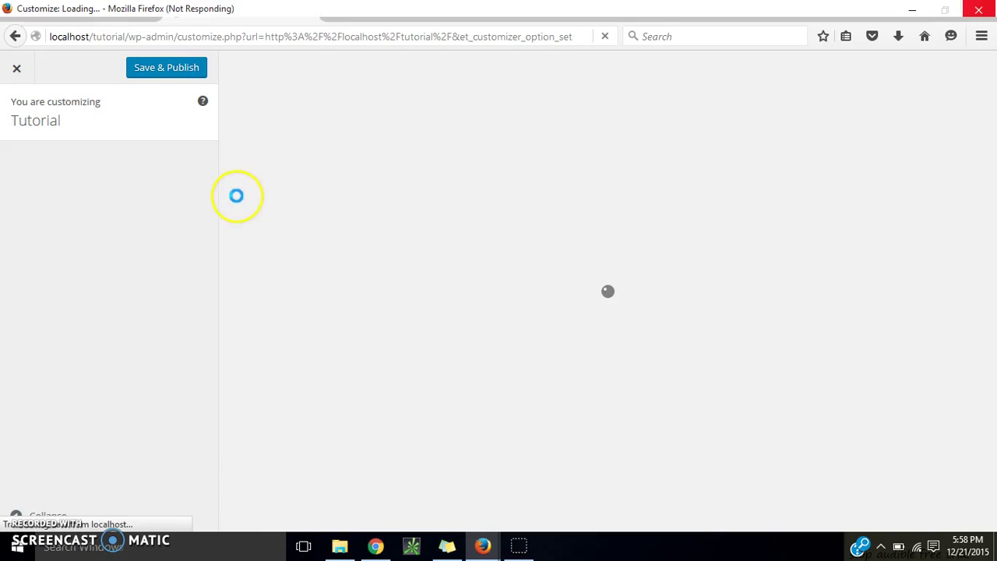
pyautogui.moveTo(214, 158); pyautogui.dragTo(209, 201)
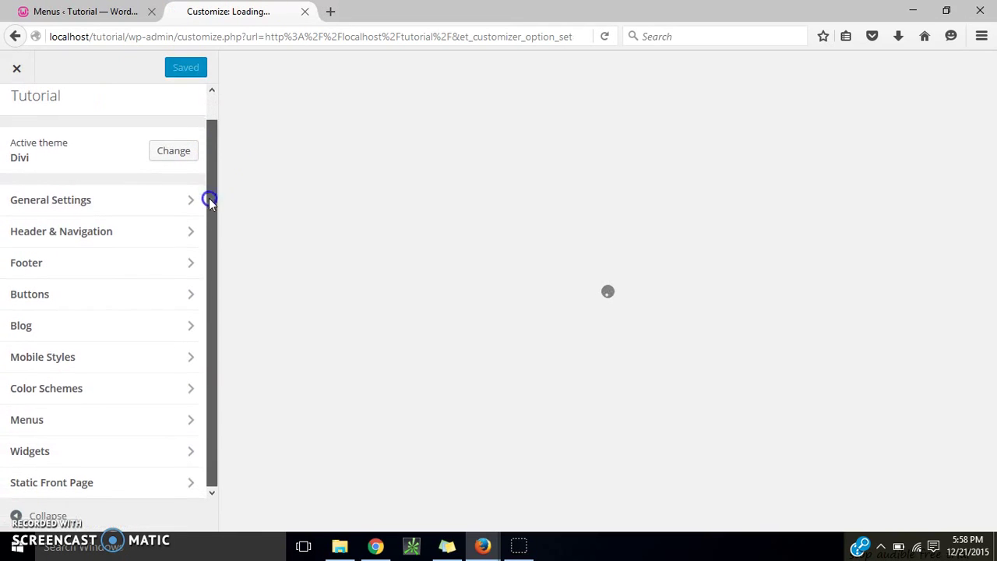
# Set a static front page with Home as the front page and Blog as the posts page, publish it, and close the Customizer.
pyautogui.click(69, 491)
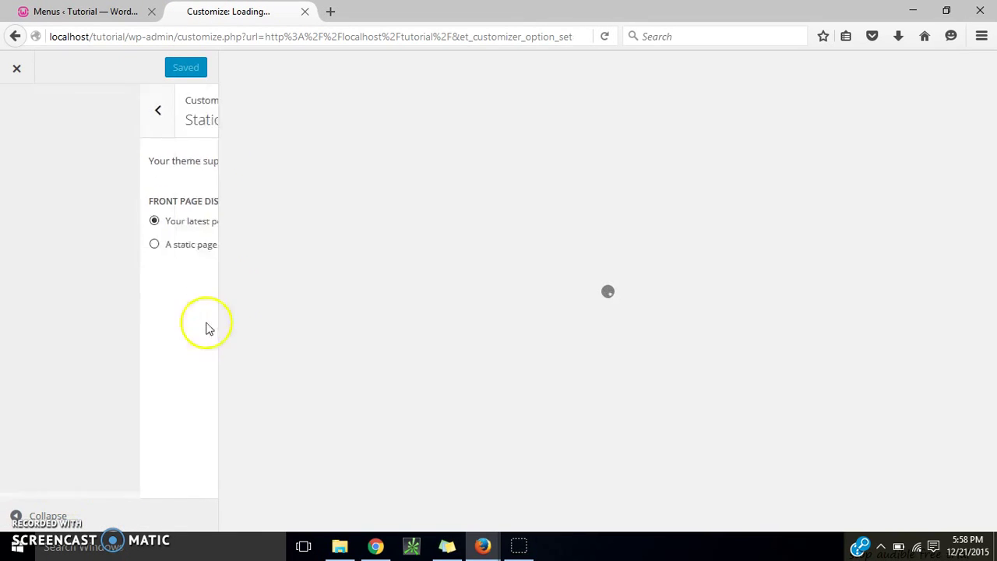
pyautogui.click(14, 245)
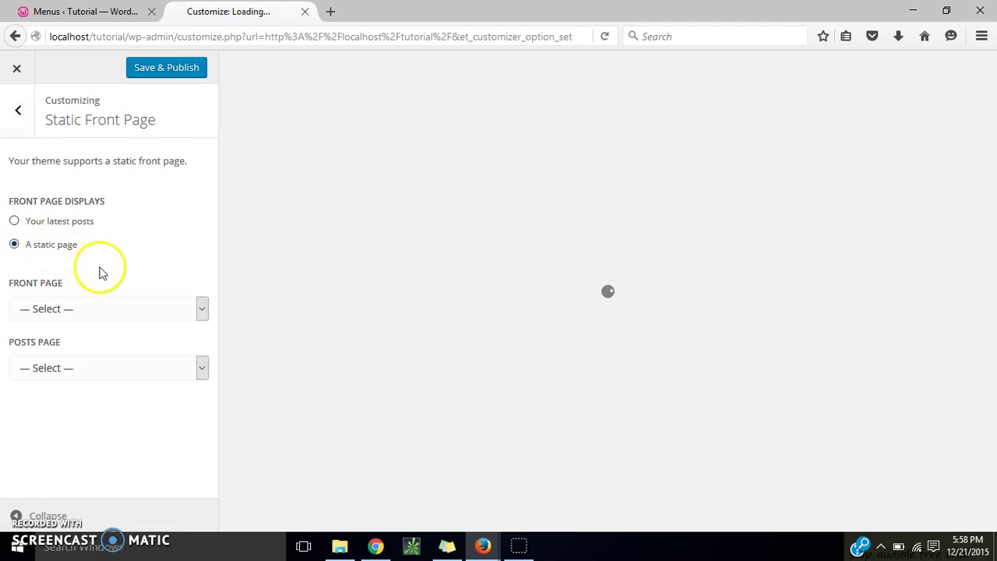
pyautogui.click(82, 309)
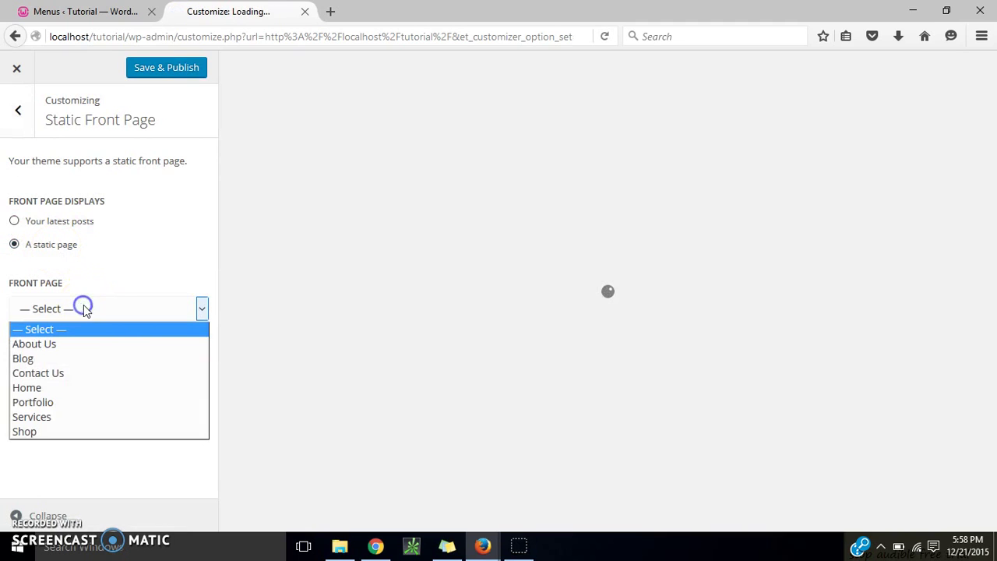
pyautogui.click(35, 389)
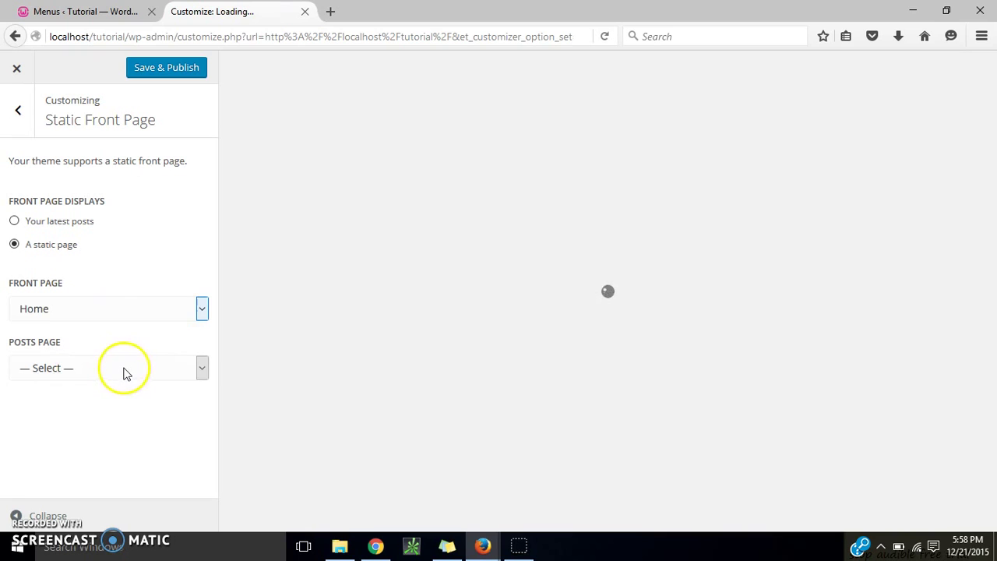
pyautogui.click(123, 371)
pyautogui.click(82, 418)
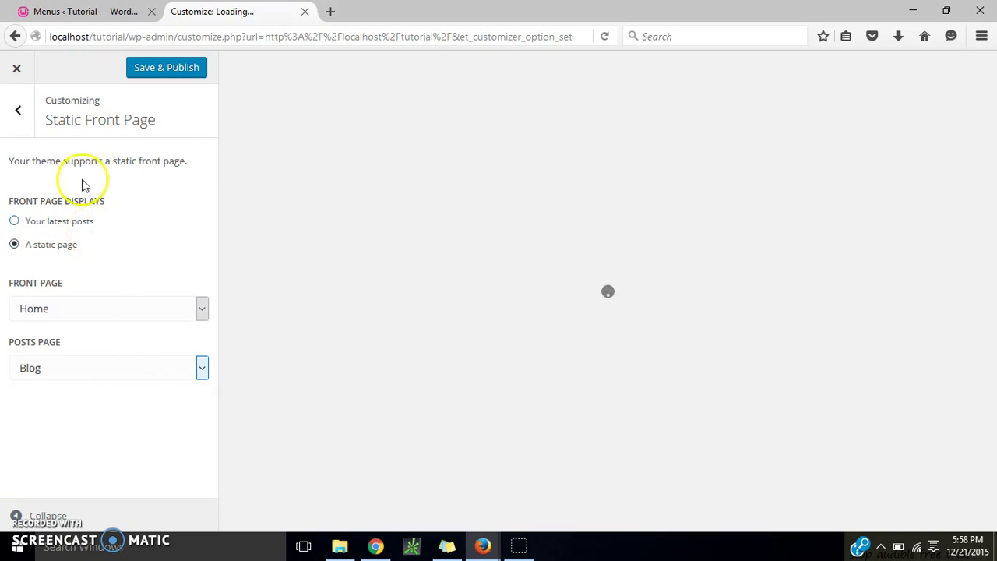
pyautogui.click(136, 70)
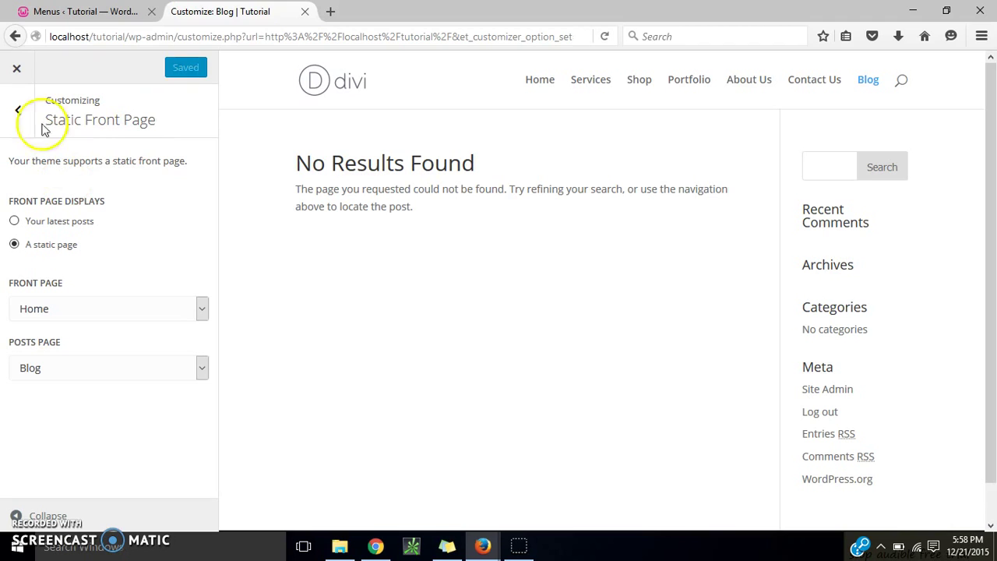
pyautogui.click(17, 69)
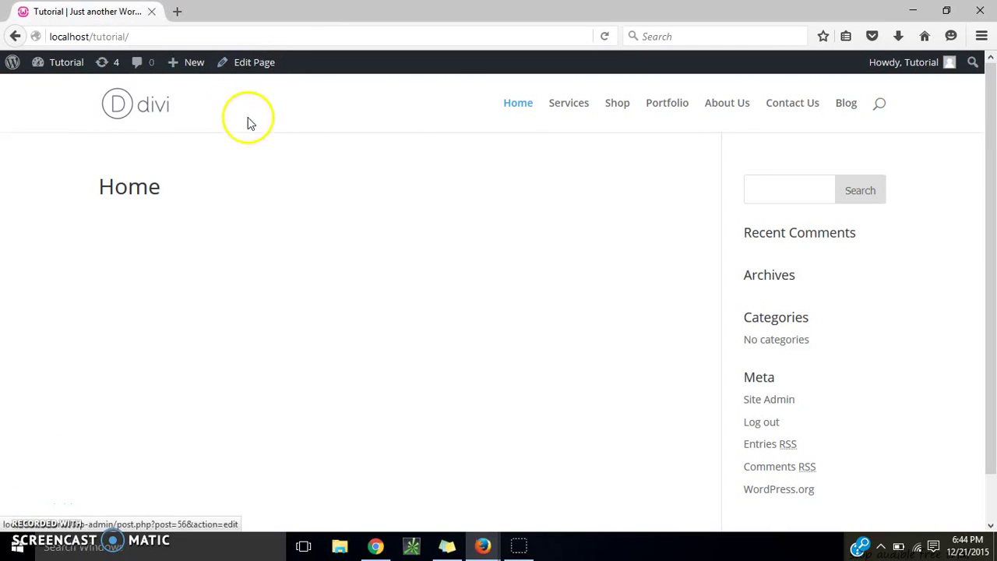
# Open the Home page for editing and switch it to the Divi Builder.
pyautogui.click(249, 74)
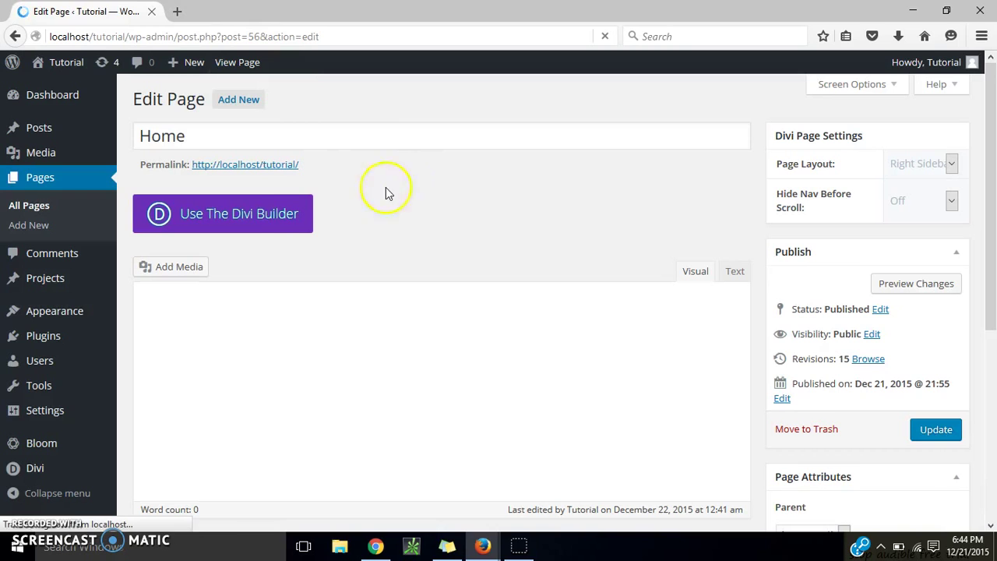
pyautogui.click(251, 224)
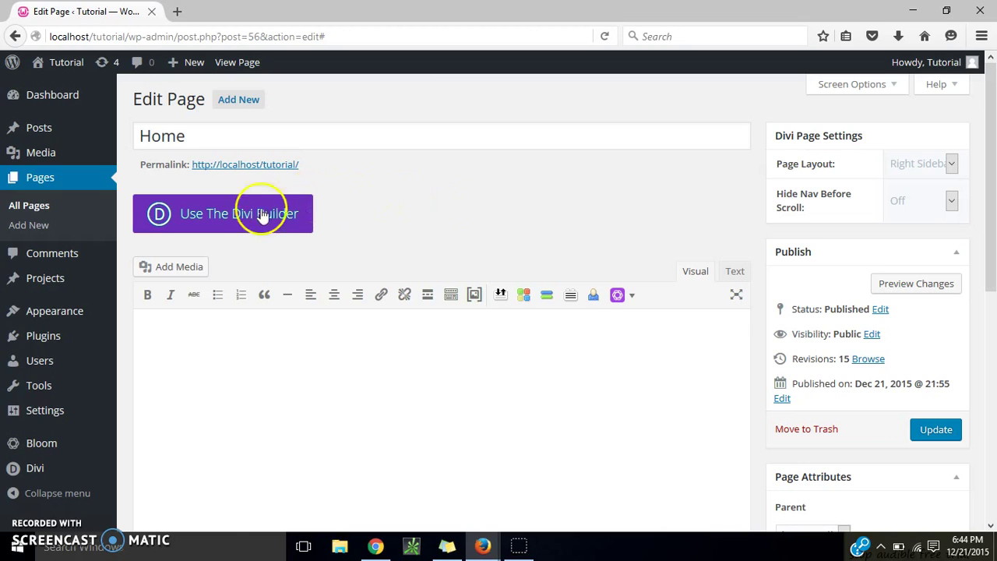
pyautogui.click(238, 219)
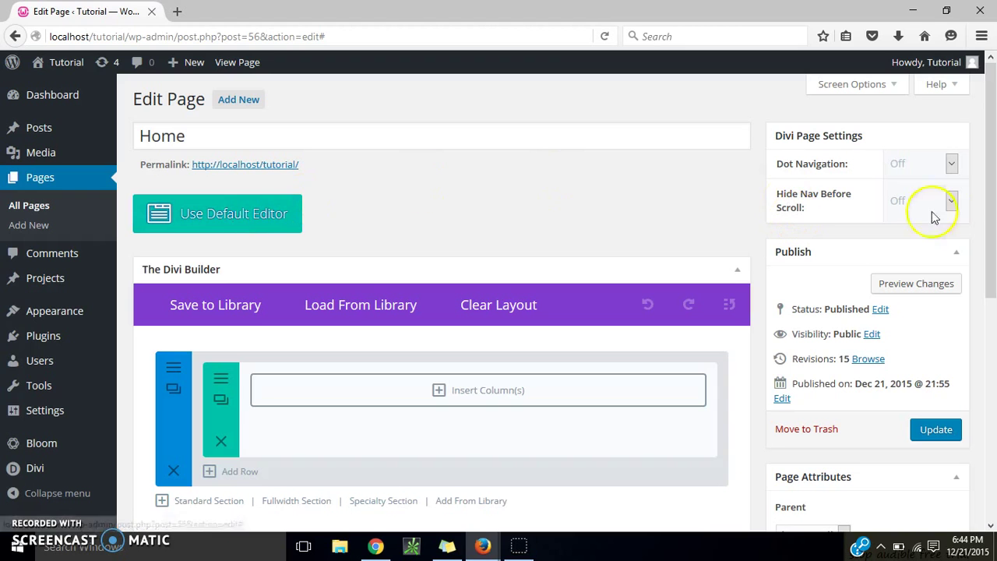
# Add a fullwidth section holding a Fullwidth Slider module with default settings and move it above the empty standard section.
pyautogui.moveTo(989, 160); pyautogui.dragTo(994, 229)
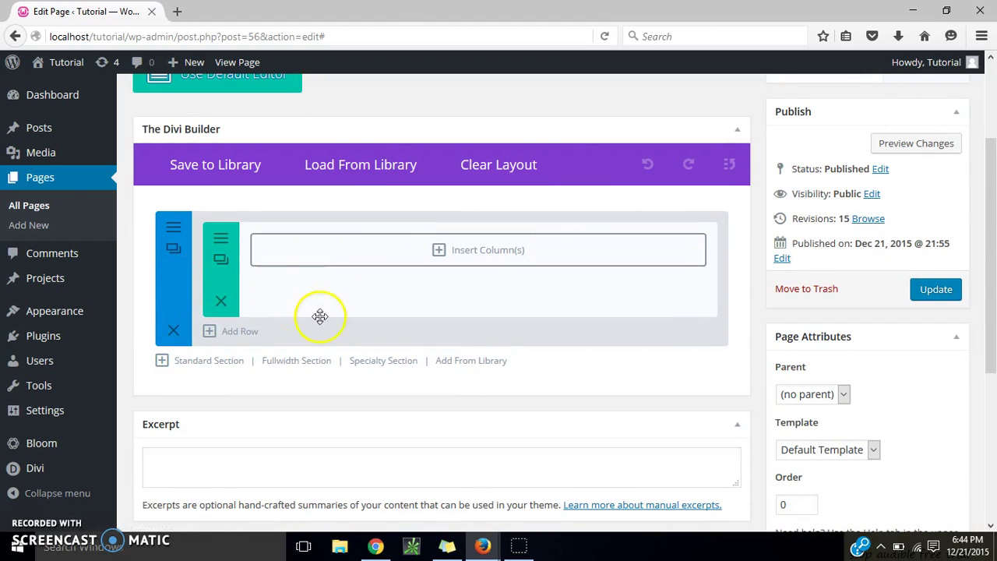
pyautogui.click(294, 362)
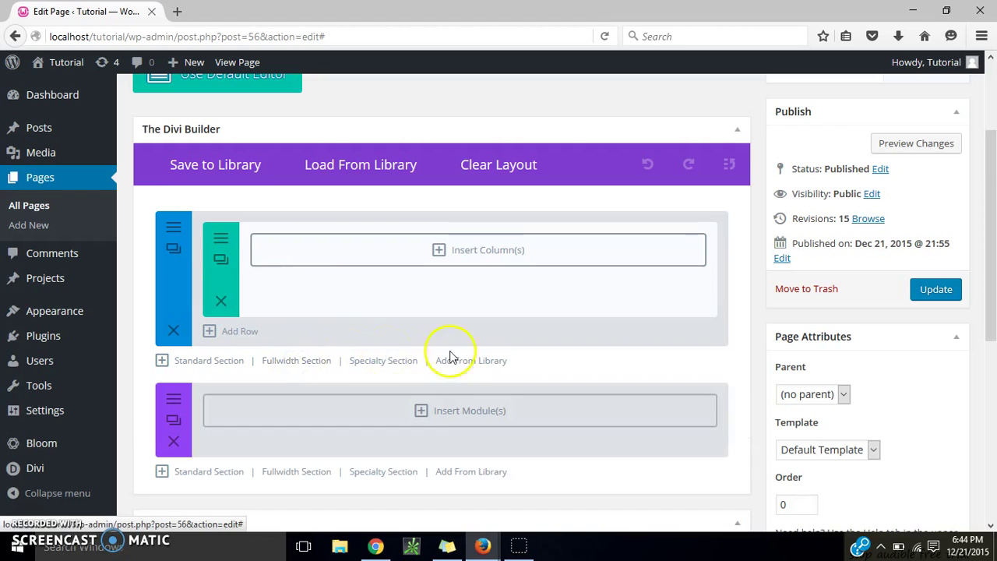
pyautogui.click(412, 412)
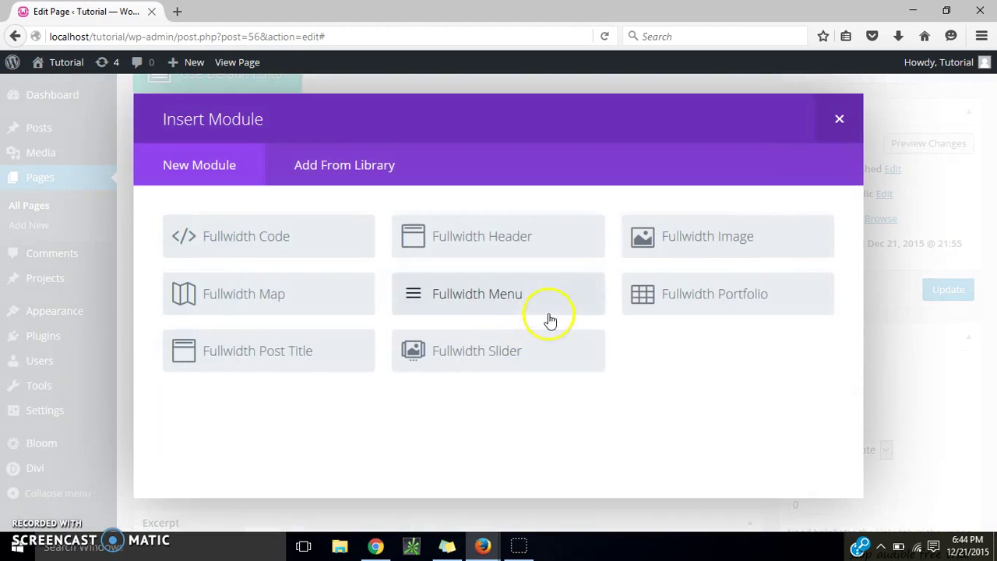
pyautogui.click(483, 358)
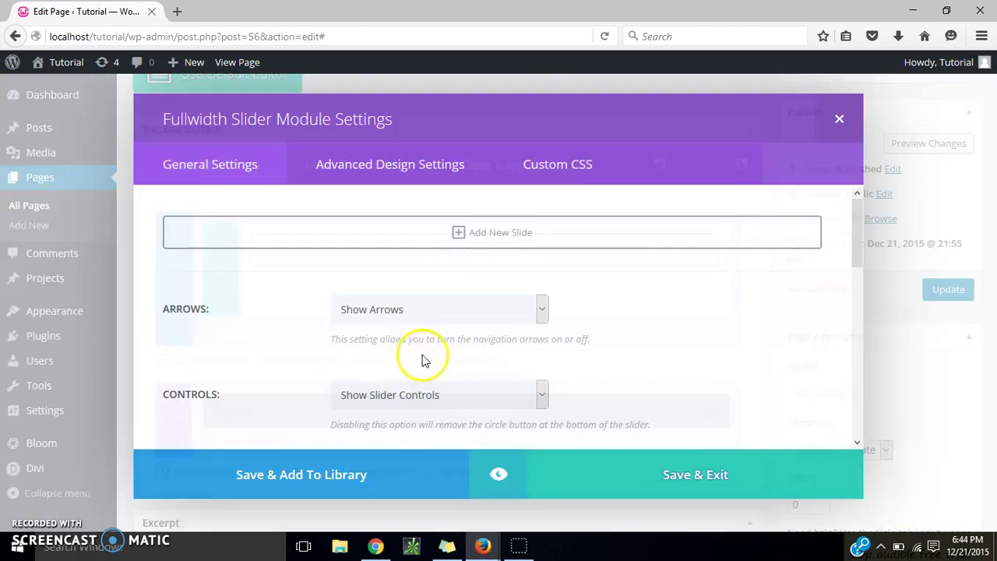
pyautogui.click(686, 489)
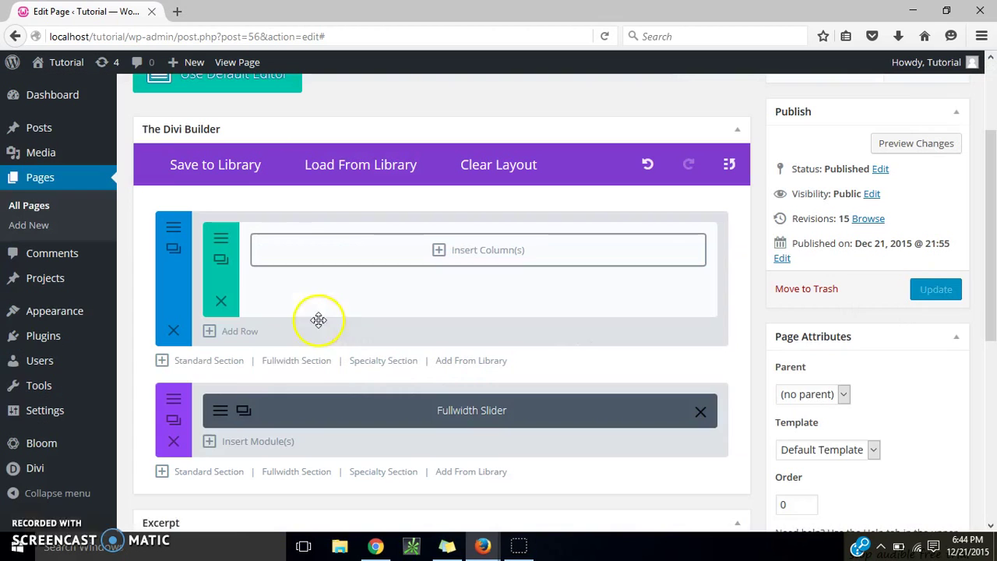
pyautogui.moveTo(256, 392); pyautogui.dragTo(244, 220)
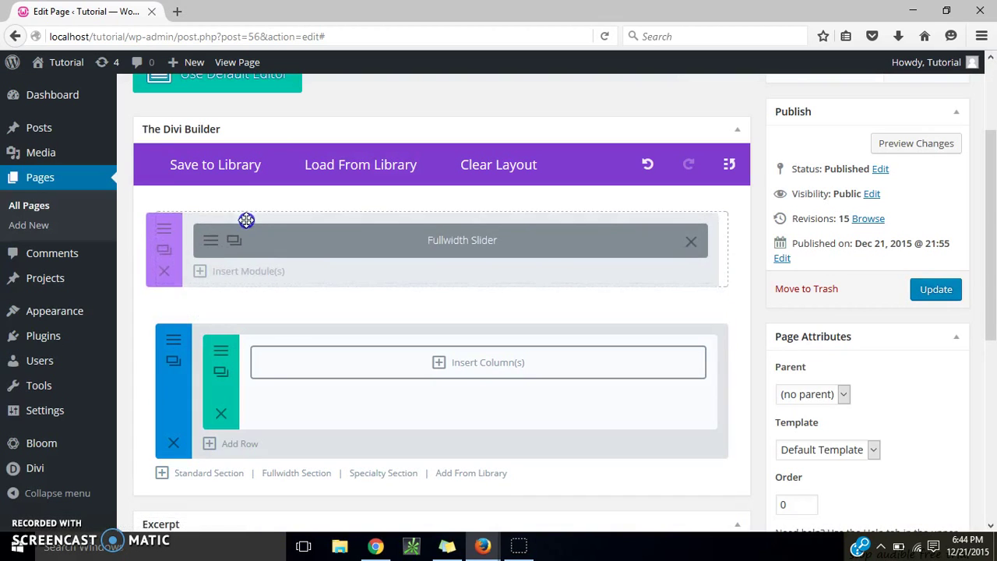
# Delete the empty standard section and add a new standard section with a row of three 1/3 columns below the slider.
pyautogui.click(173, 442)
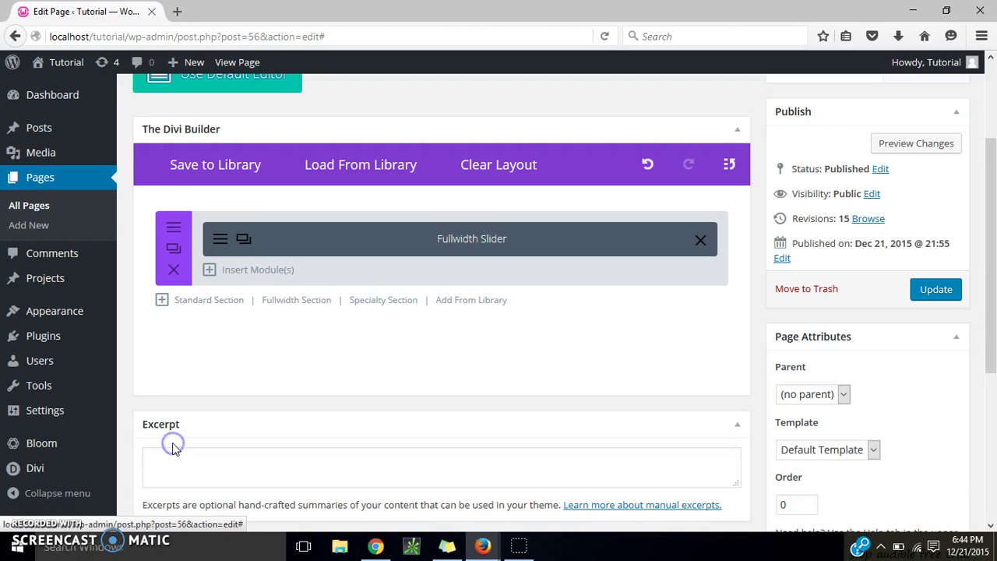
pyautogui.click(204, 301)
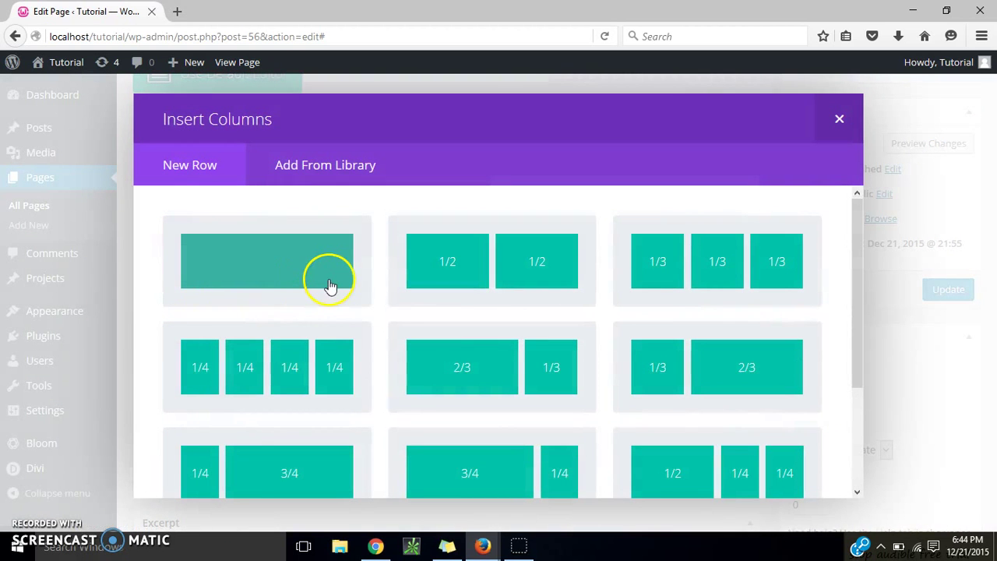
pyautogui.click(718, 280)
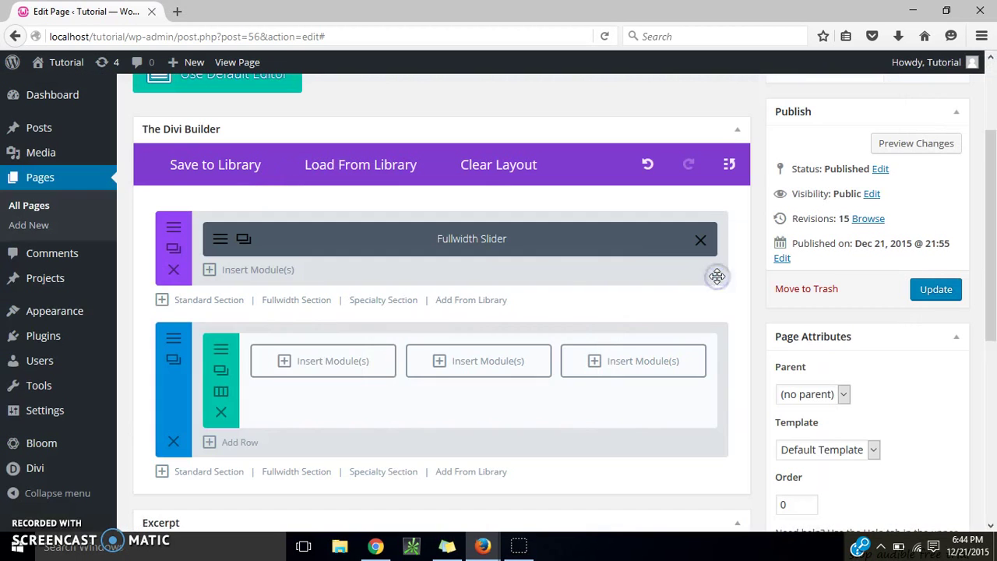
# Insert a Blurb module with default settings into the first column of the three-column row.
pyautogui.click(323, 368)
pyautogui.click(483, 312)
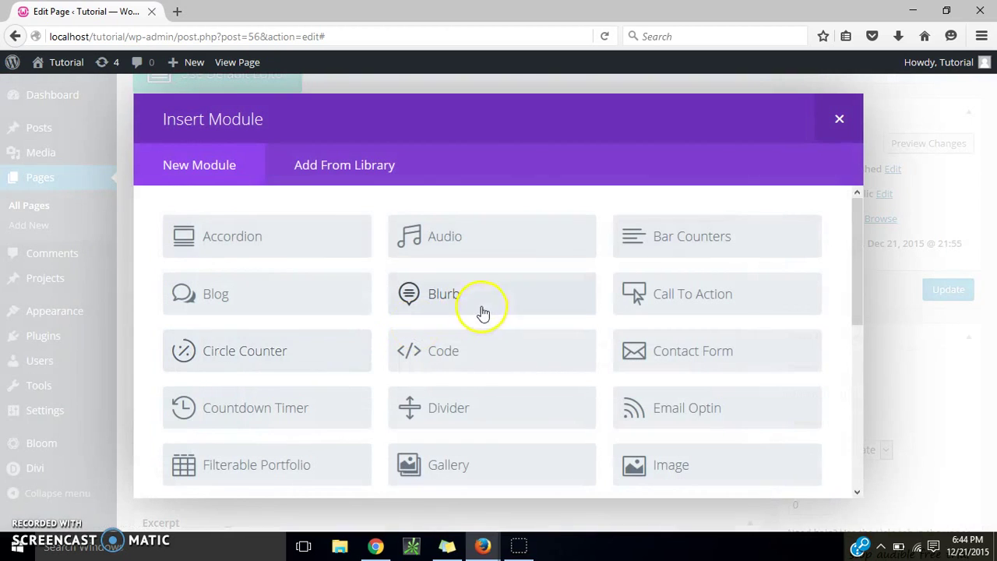
pyautogui.click(427, 319)
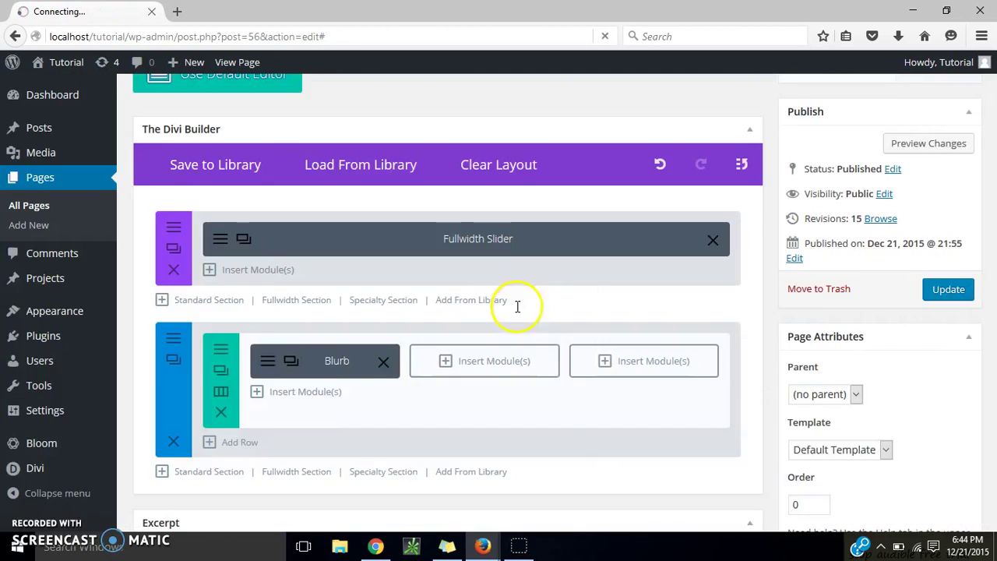
pyautogui.click(655, 467)
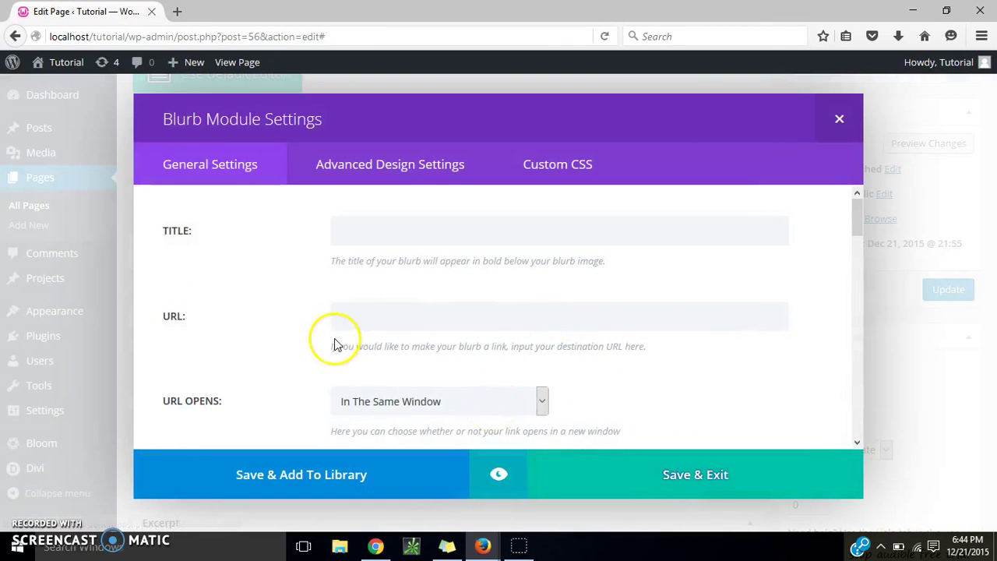
pyautogui.click(688, 474)
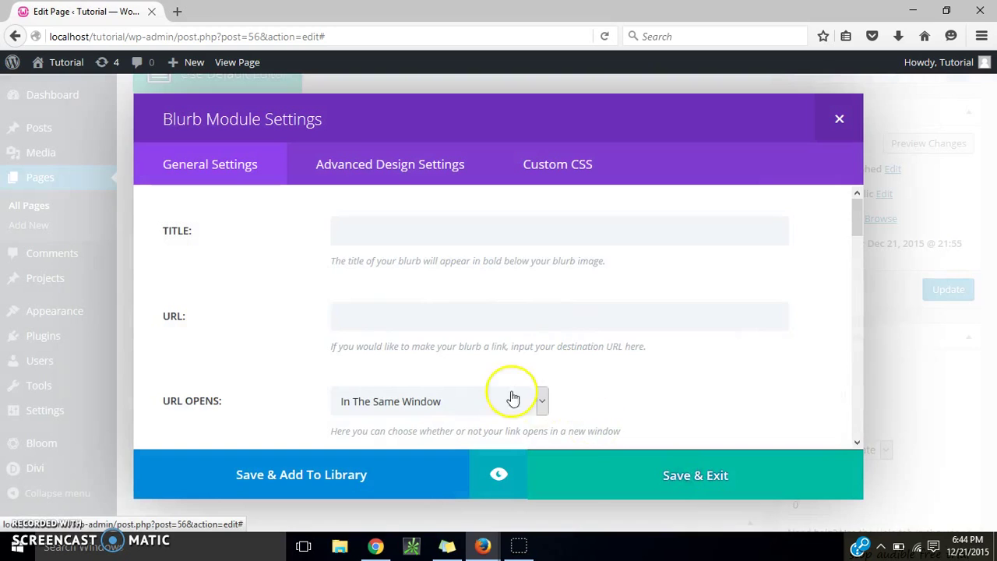
# Duplicate the Blurb module twice and place one copy in each of the second and third columns.
pyautogui.click(294, 369)
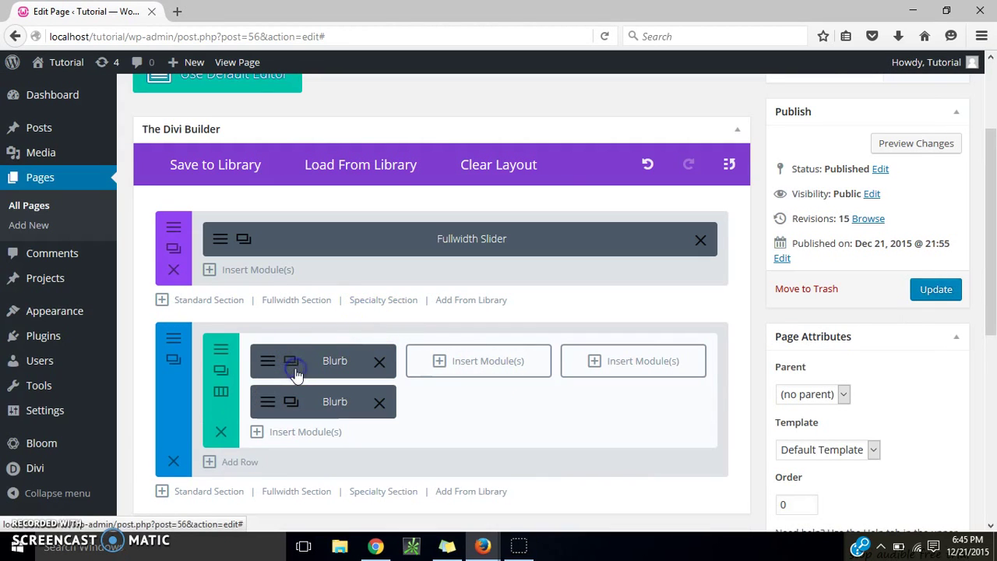
pyautogui.click(295, 369)
pyautogui.moveTo(317, 369); pyautogui.dragTo(474, 359)
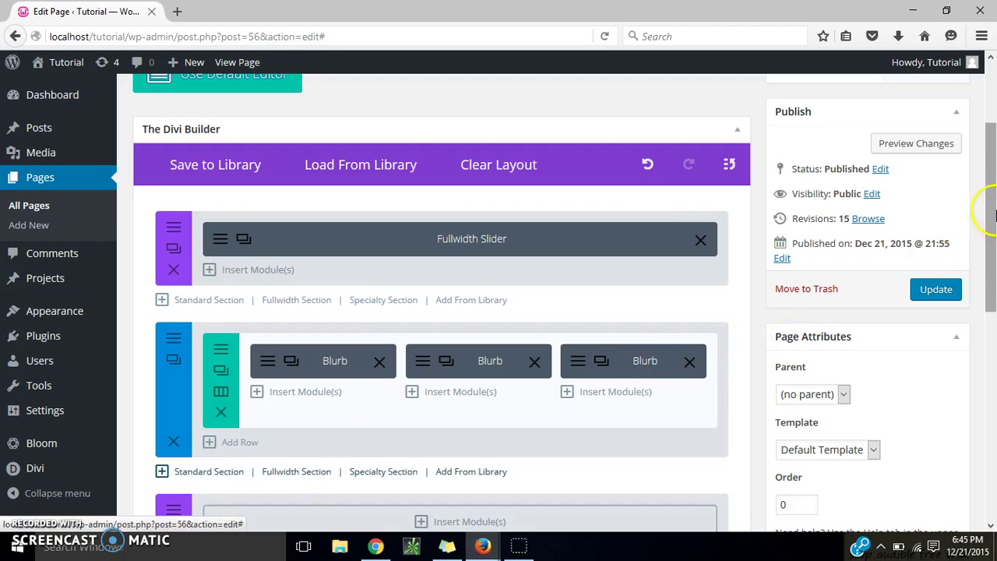
# Insert a Fullwidth Portfolio module with default settings into the empty fullwidth section below the blurbs.
pyautogui.scroll(-3, 791, 343)
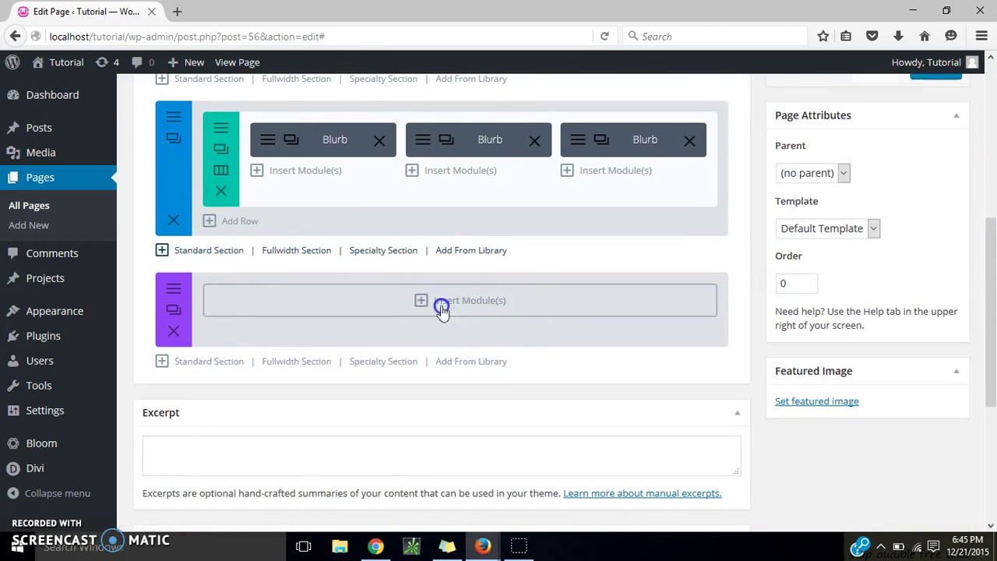
pyautogui.click(442, 307)
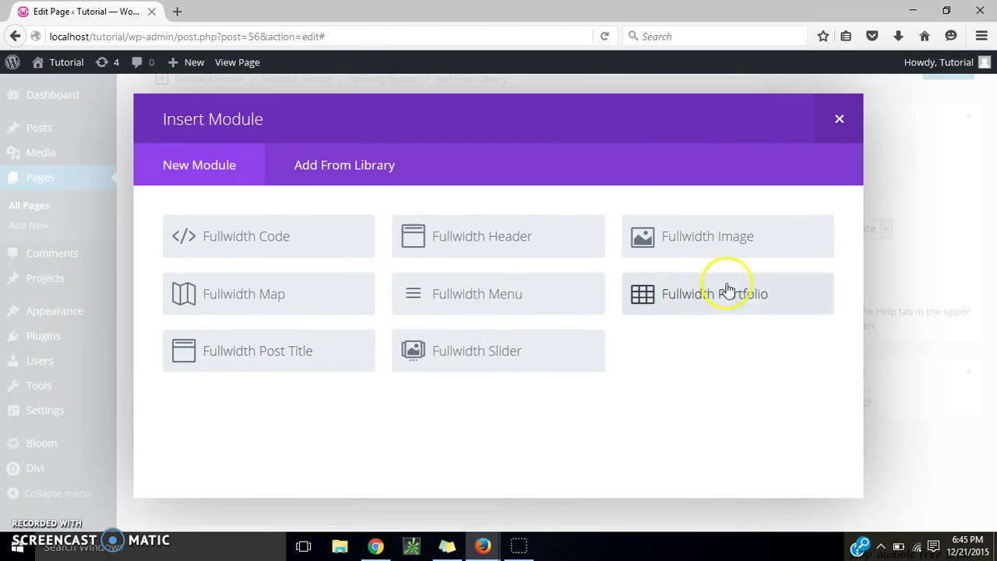
pyautogui.click(732, 296)
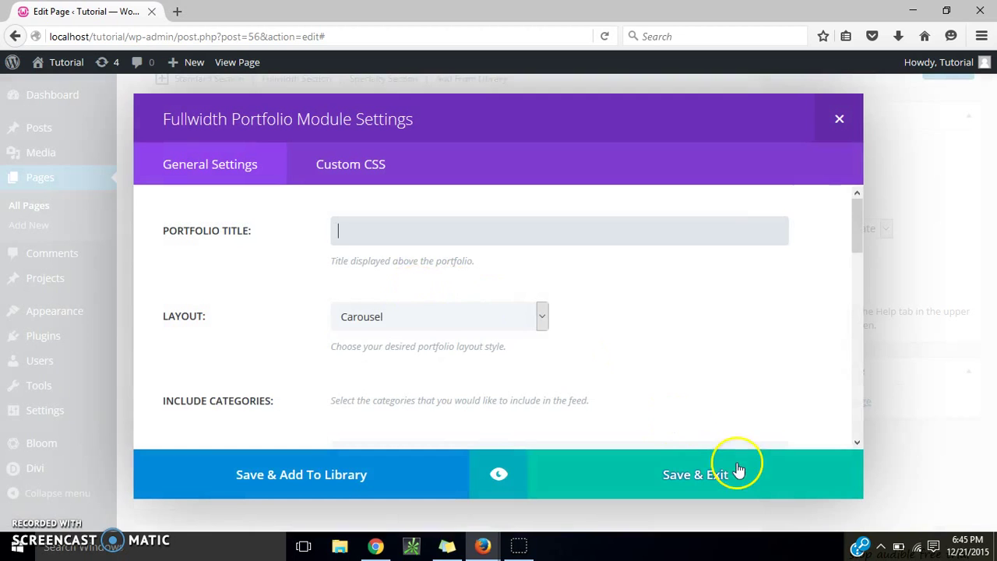
pyautogui.click(721, 476)
# Add a standard section with a single-column row below the portfolio and insert a Shop module with default settings.
pyautogui.click(225, 363)
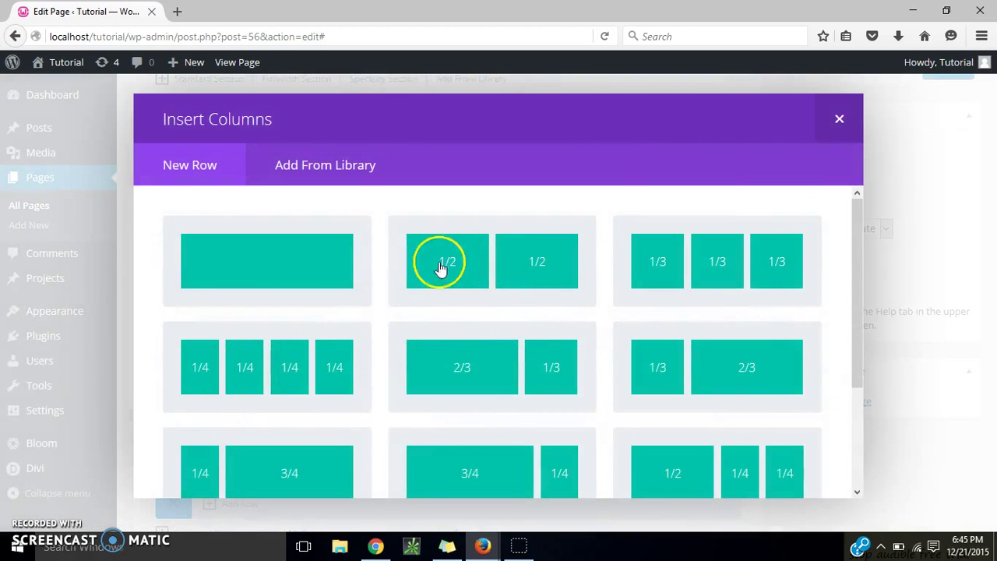
pyautogui.click(273, 263)
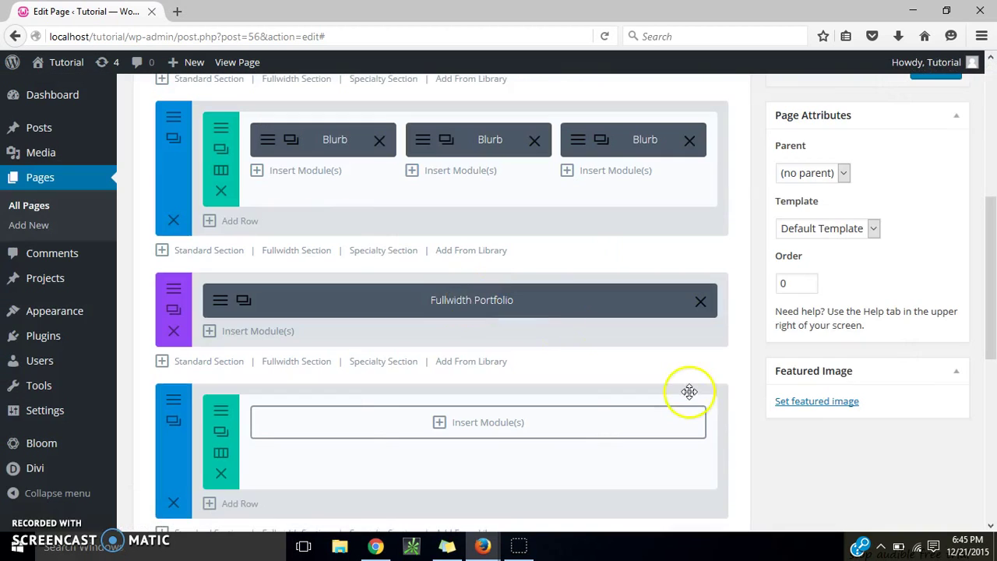
pyautogui.click(490, 432)
pyautogui.moveTo(859, 243); pyautogui.dragTo(854, 367)
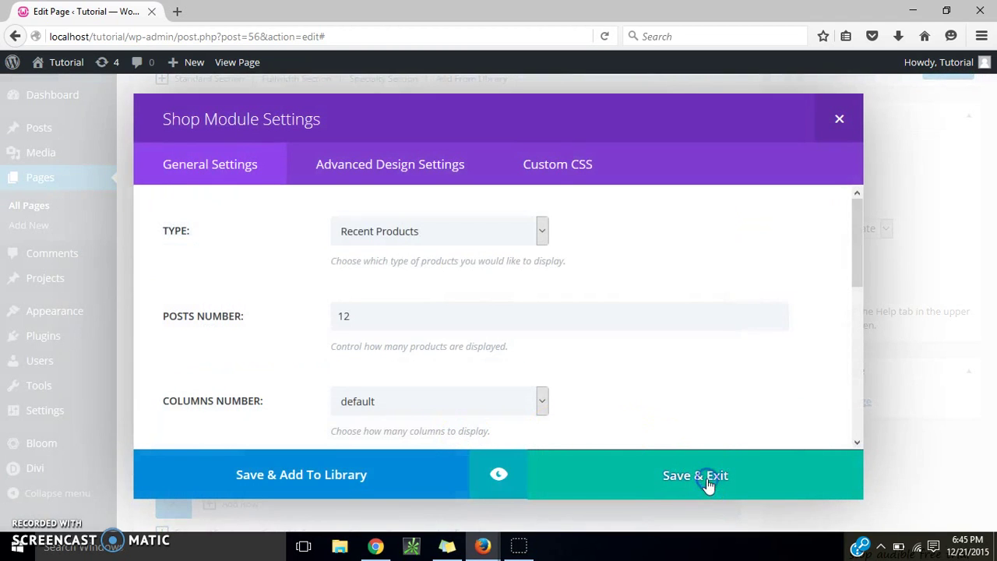
pyautogui.click(708, 484)
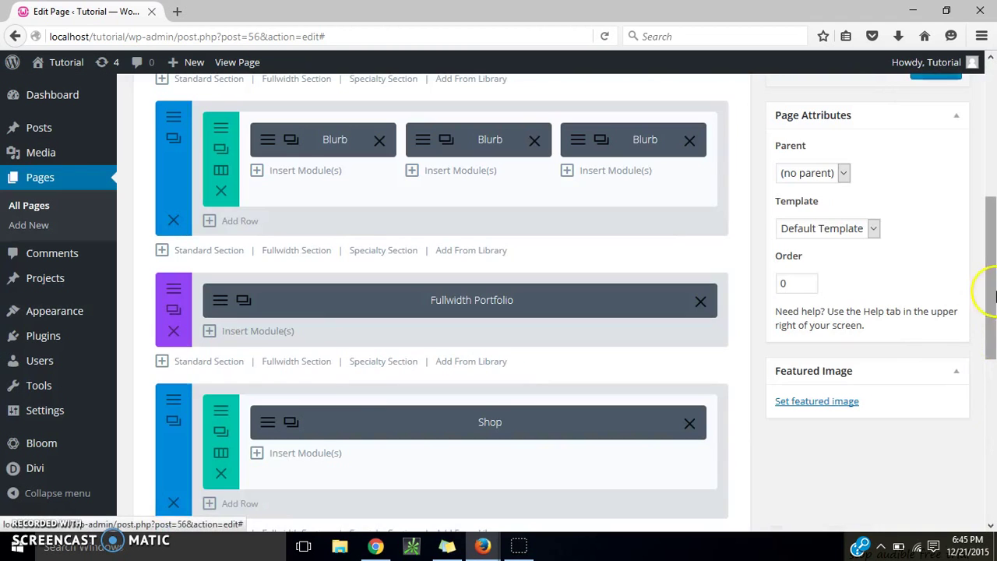
# Add a row to the empty standard section below the Shop module and set its column layout to 1/3 + 2/3.
pyautogui.moveTo(982, 285); pyautogui.dragTo(988, 393)
pyautogui.click(215, 326)
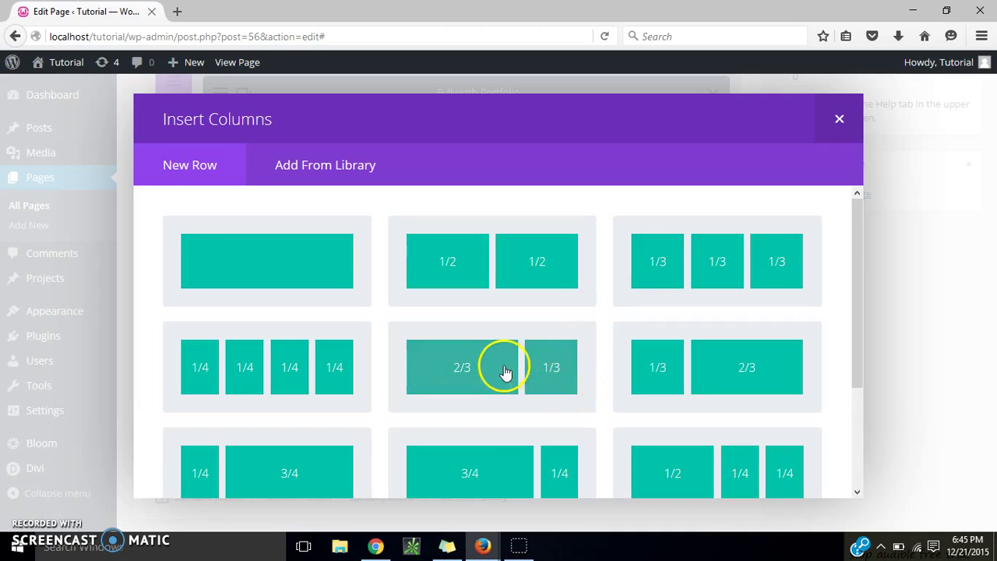
pyautogui.click(504, 372)
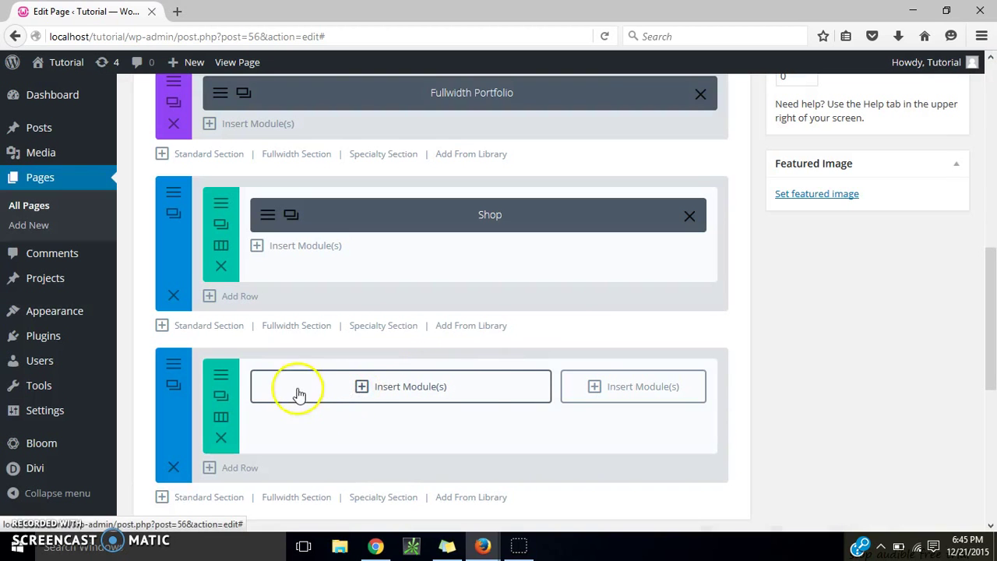
pyautogui.click(221, 421)
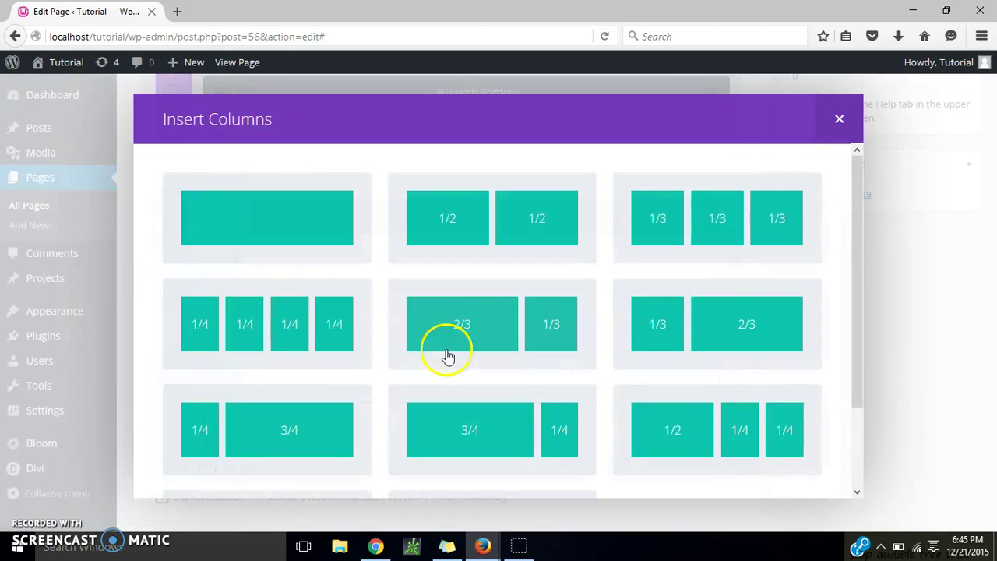
pyautogui.click(710, 331)
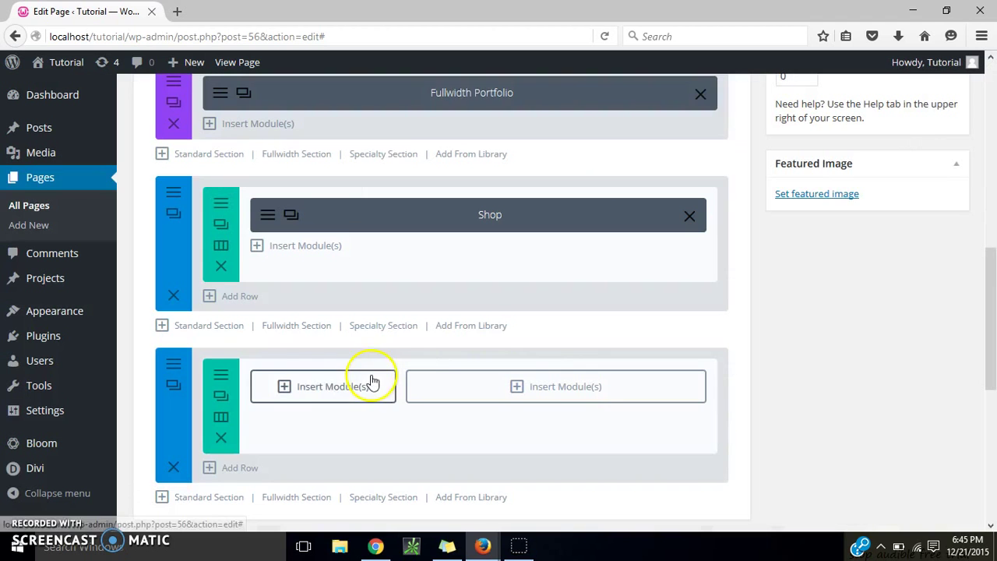
# Insert a Blurb module with default settings into the 1/3 column of the new row and duplicate it there.
pyautogui.click(326, 389)
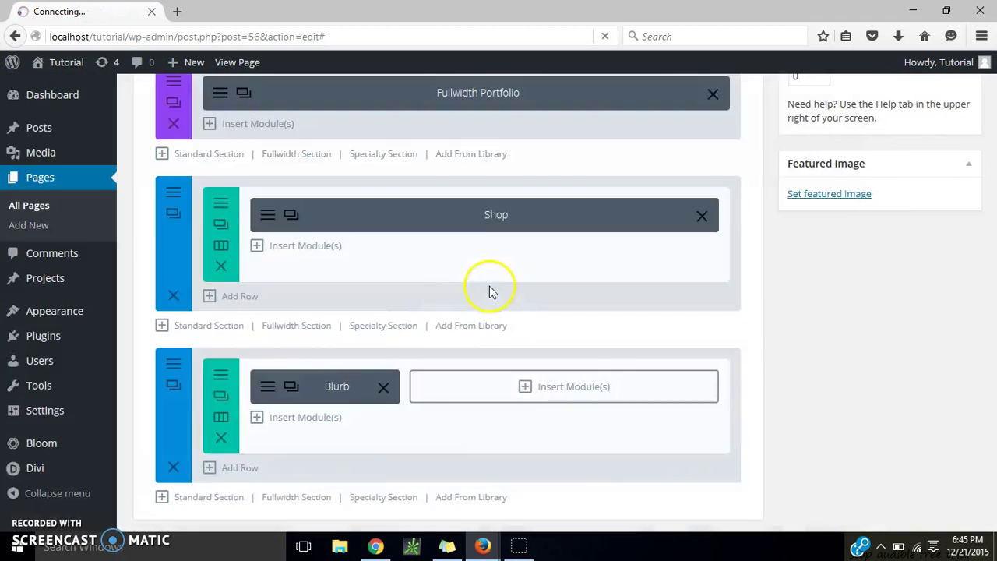
pyautogui.click(489, 289)
pyautogui.click(650, 472)
pyautogui.moveTo(285, 392); pyautogui.dragTo(337, 395)
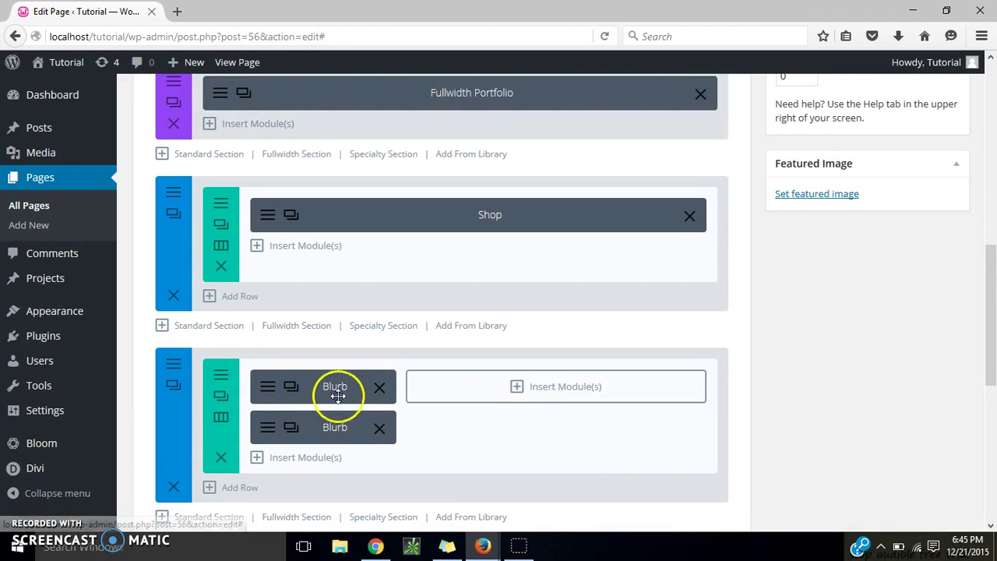
# Insert a Contact Form module with default settings into the 2/3 column of the new row.
pyautogui.click(514, 387)
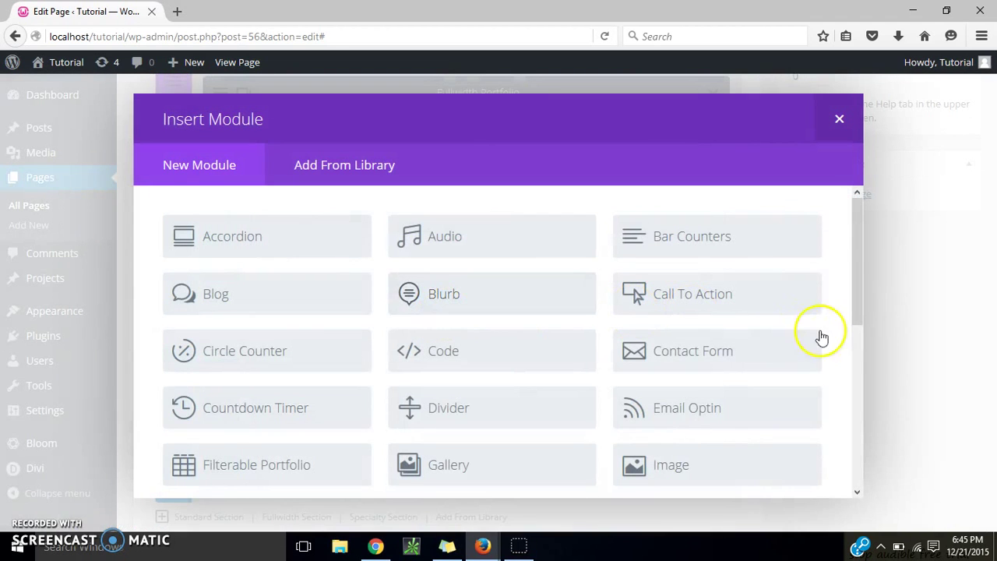
pyautogui.click(757, 351)
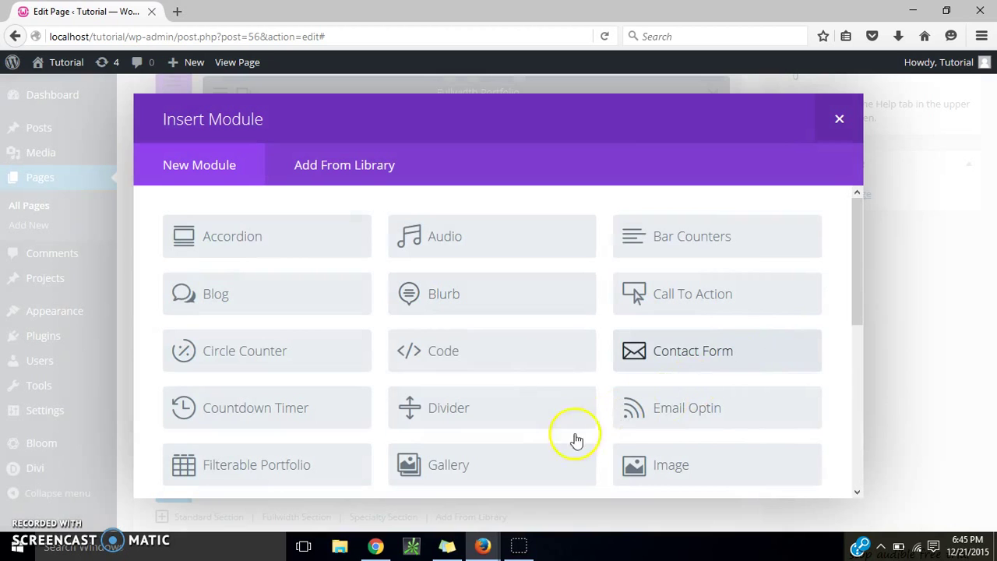
pyautogui.click(768, 356)
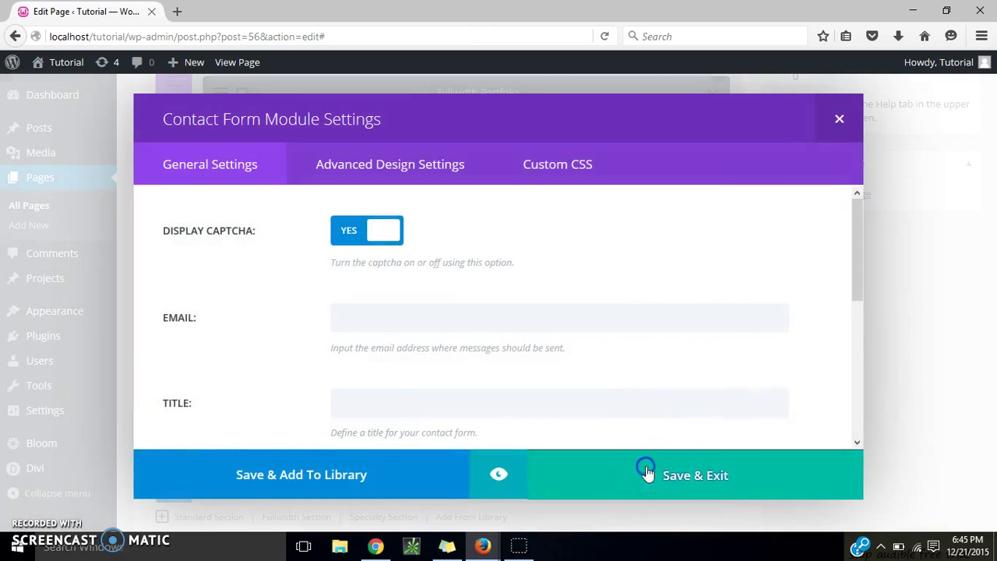
pyautogui.click(769, 486)
# Browse Unsplash's featured photos, set the snowy mountains picture from the media library as the slider section's background image, and save the section settings.
pyautogui.moveTo(988, 334); pyautogui.dragTo(988, 185)
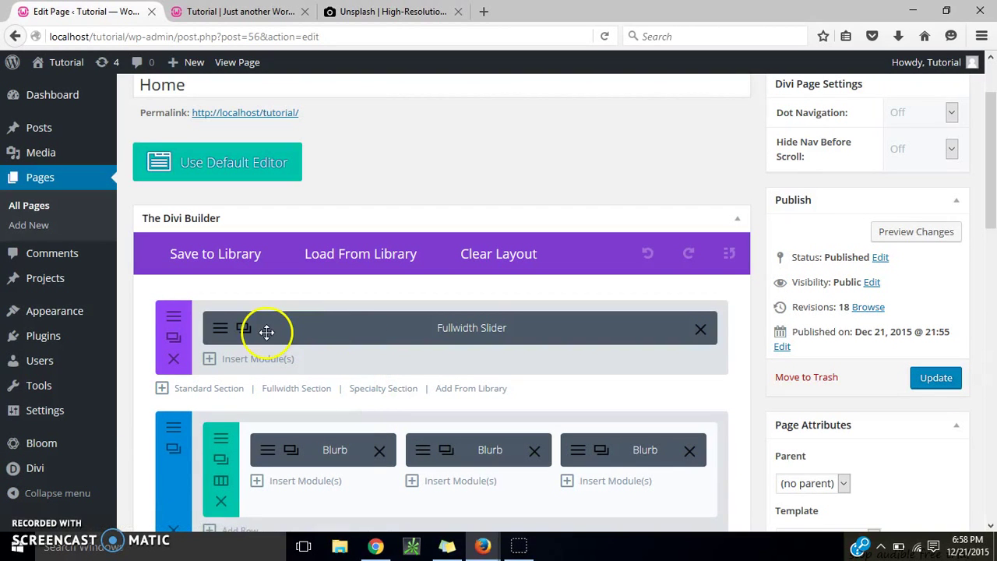
pyautogui.click(177, 317)
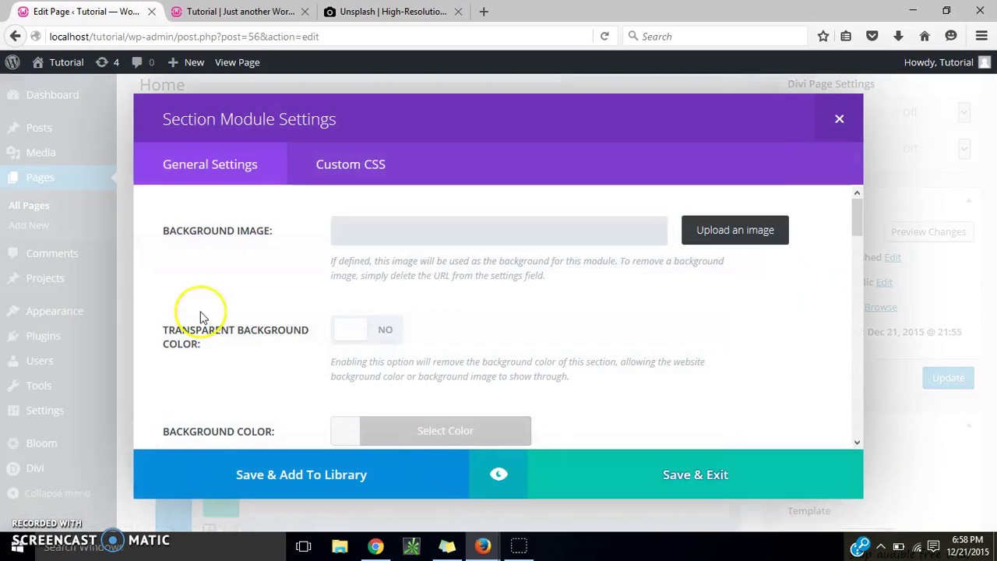
pyautogui.click(703, 237)
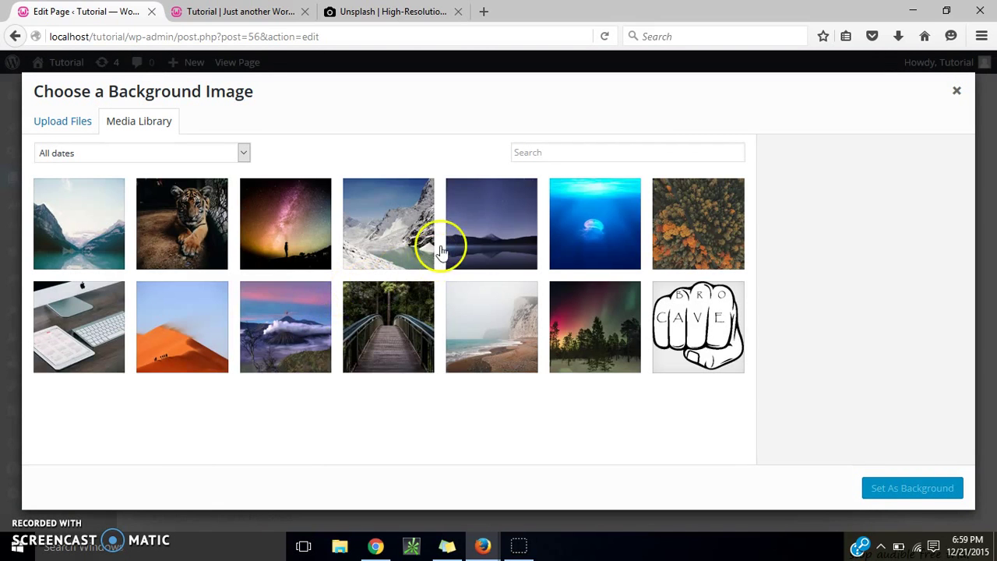
pyautogui.click(343, 9)
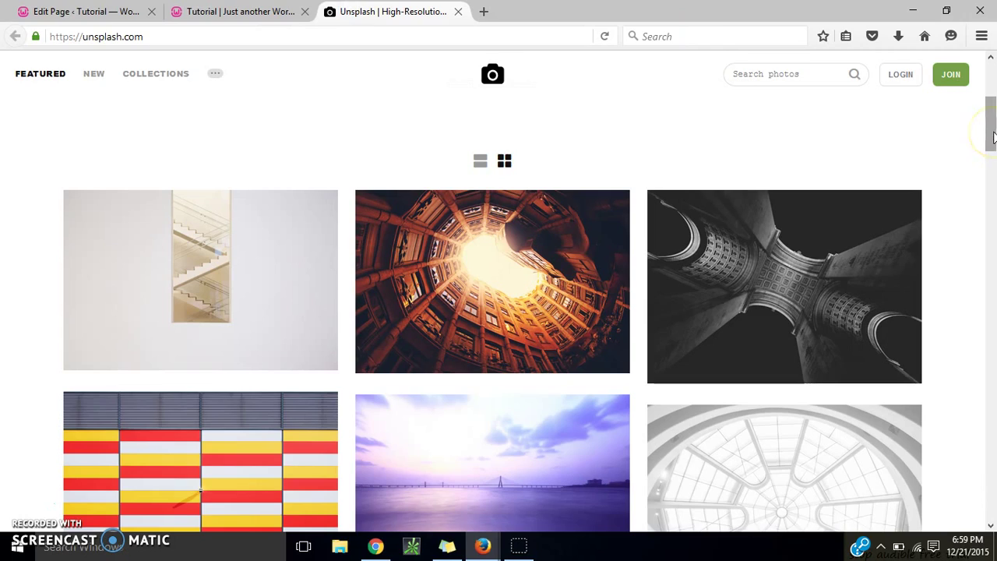
pyautogui.moveTo(991, 134); pyautogui.dragTo(991, 234)
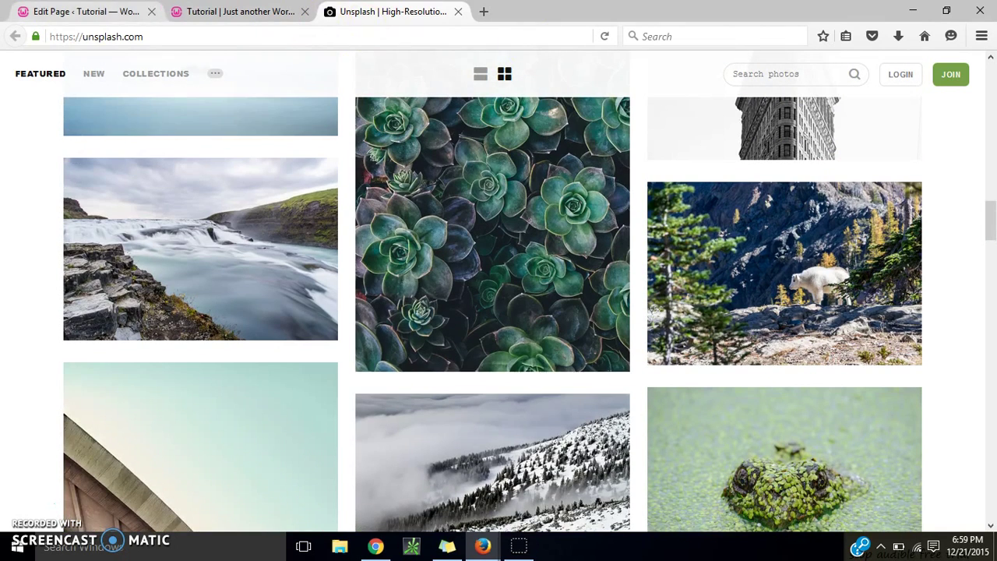
pyautogui.click(78, 11)
pyautogui.click(374, 236)
pyautogui.click(923, 490)
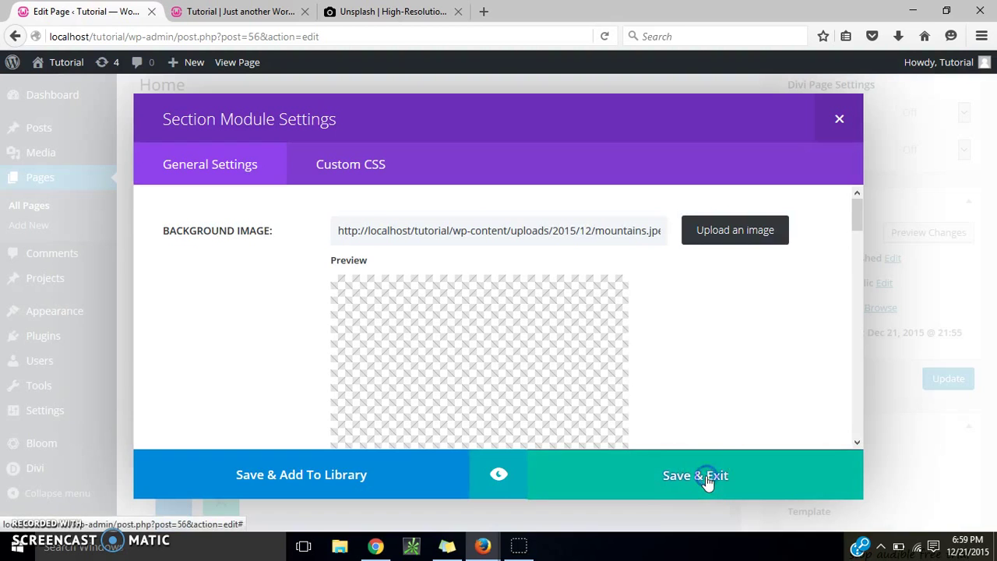
pyautogui.click(706, 476)
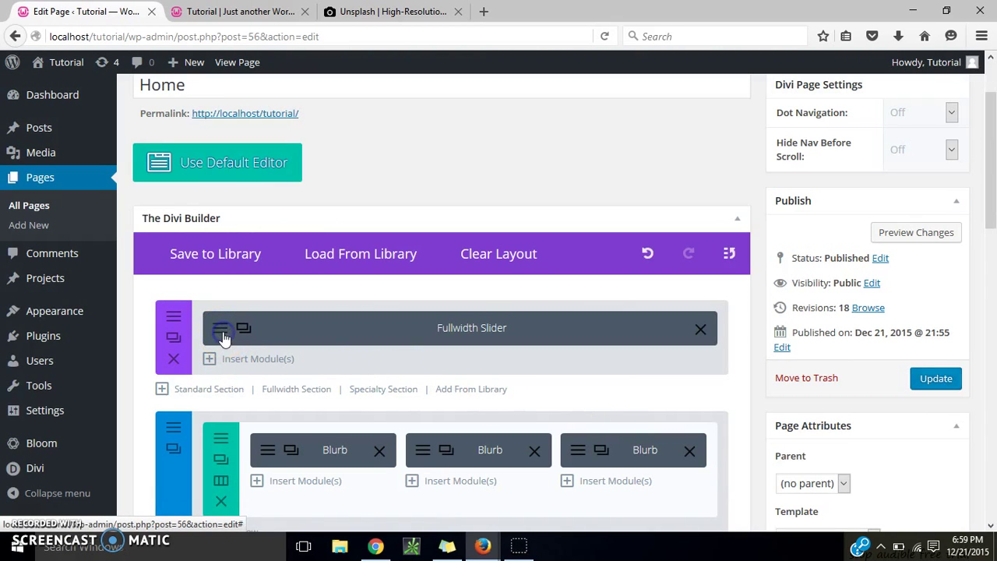
# Add a new slide to the Fullwidth Slider with the heading "Discover" and the button text "Our Services".
pyautogui.click(271, 337)
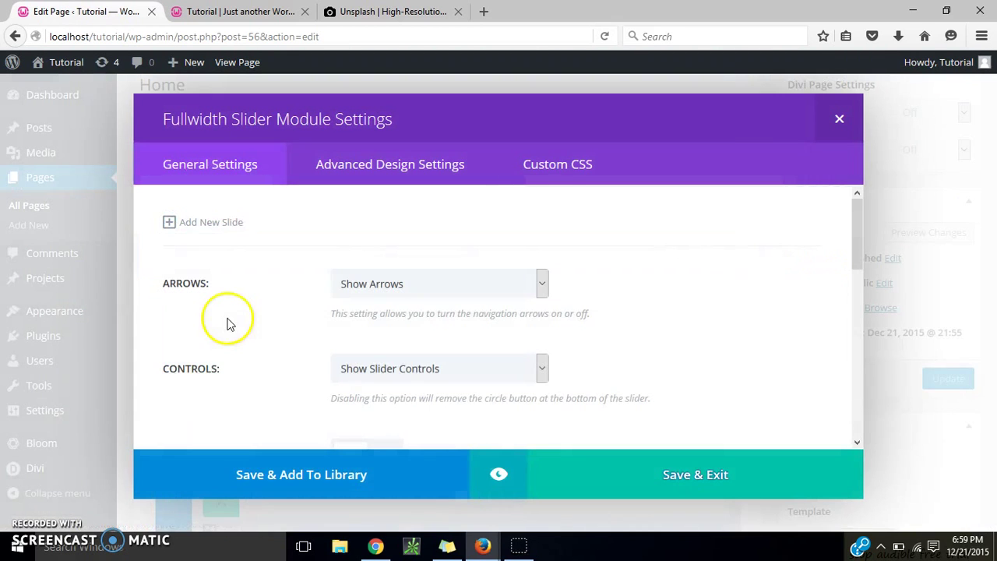
pyautogui.click(209, 224)
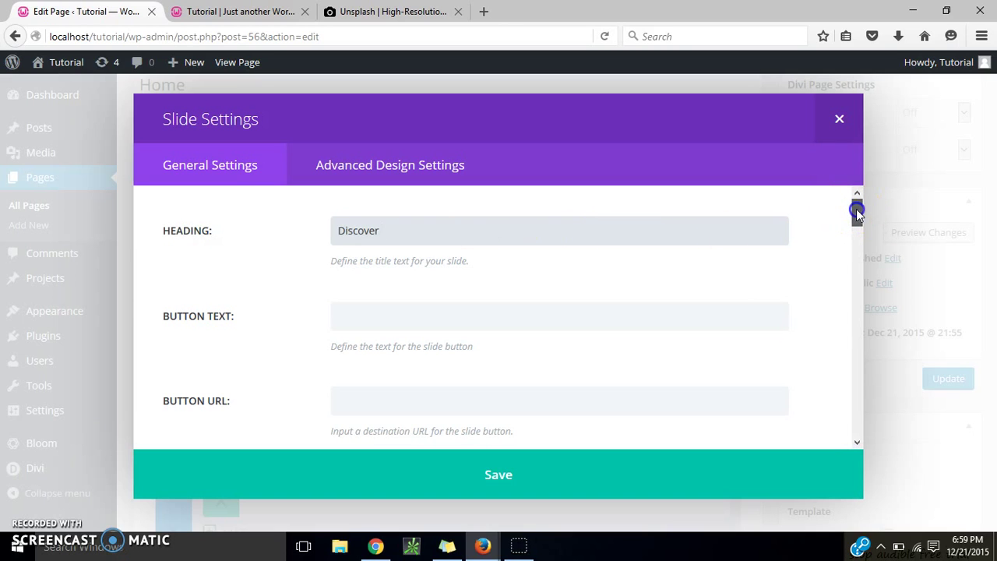
pyautogui.moveTo(856, 209); pyautogui.dragTo(855, 215)
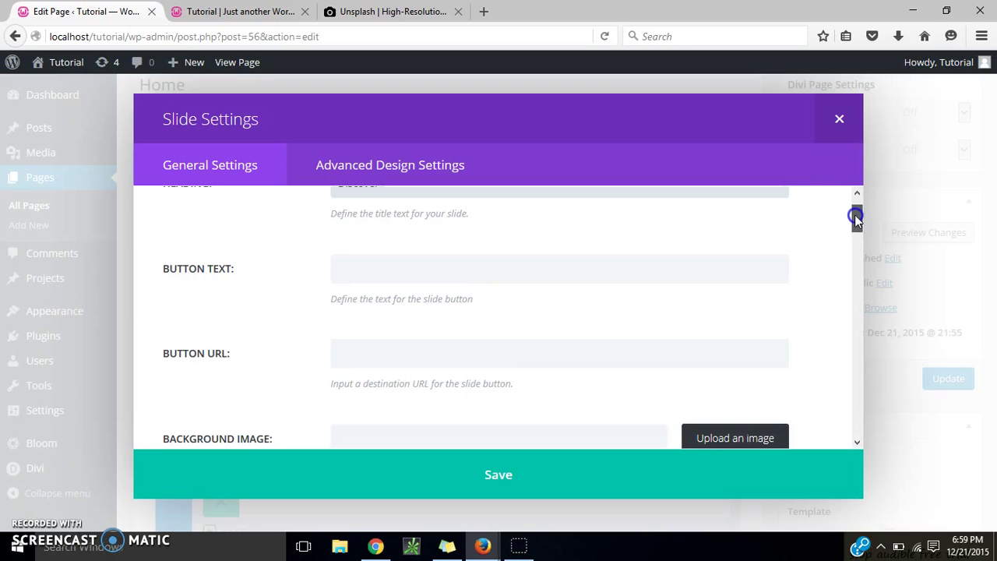
pyautogui.click(400, 267)
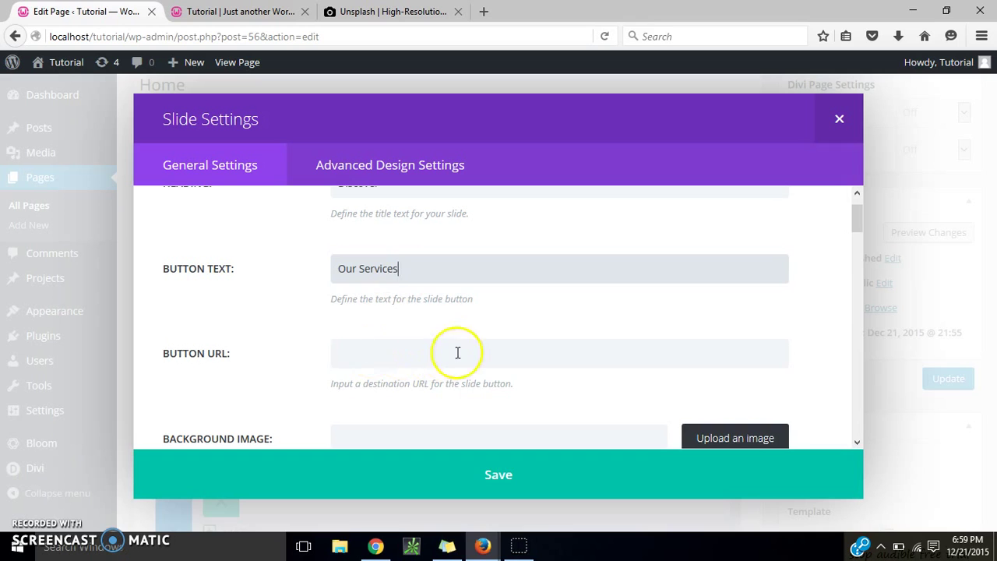
# Set the slide's background color to semi-transparent black, rgba(0,0,0,0.48).
pyautogui.moveTo(857, 209); pyautogui.dragTo(856, 219)
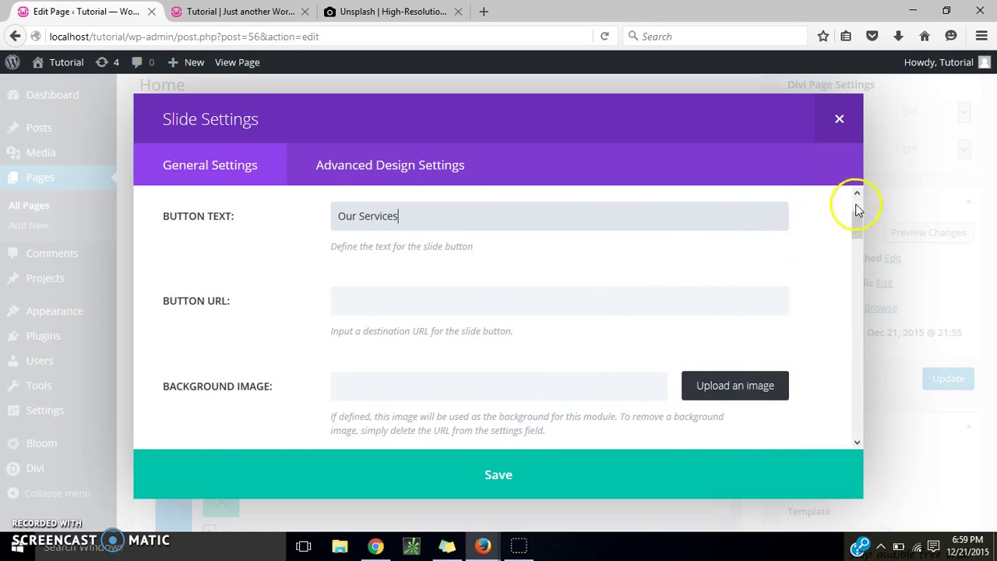
pyautogui.moveTo(857, 220); pyautogui.dragTo(841, 258)
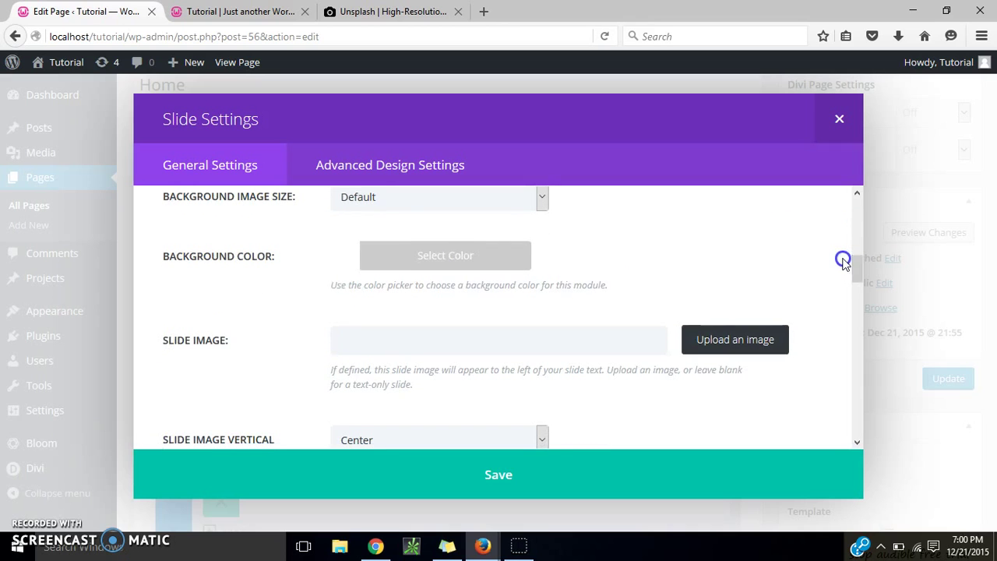
pyautogui.click(363, 256)
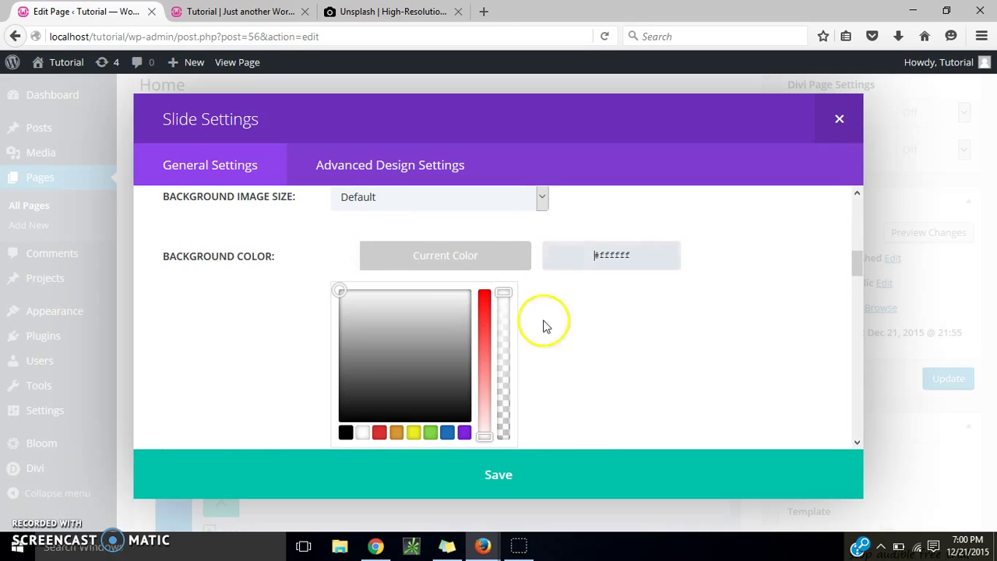
pyautogui.click(345, 432)
pyautogui.moveTo(503, 292); pyautogui.dragTo(500, 363)
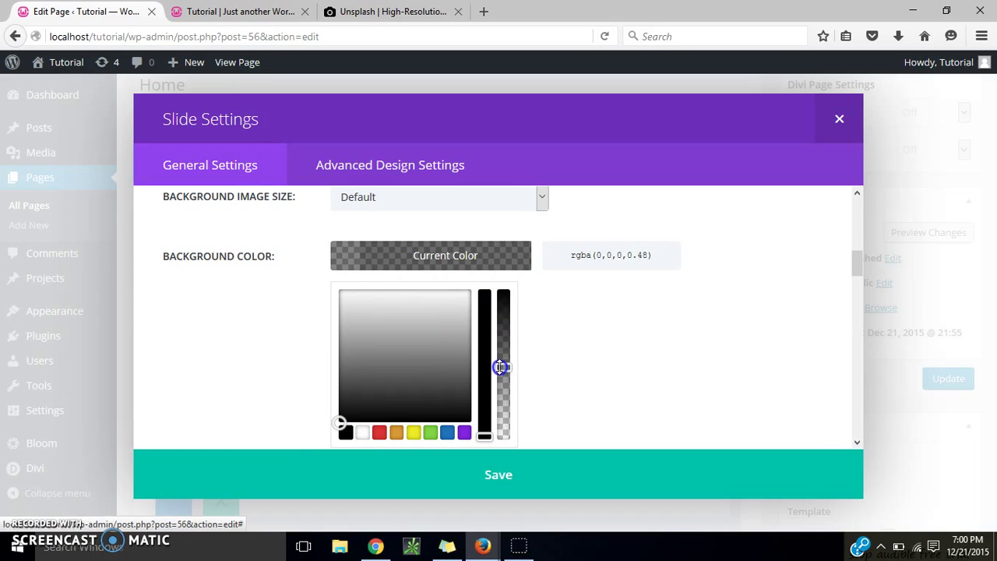
# Set the slide's header font size to 45 in its advanced design settings.
pyautogui.moveTo(857, 247); pyautogui.dragTo(855, 417)
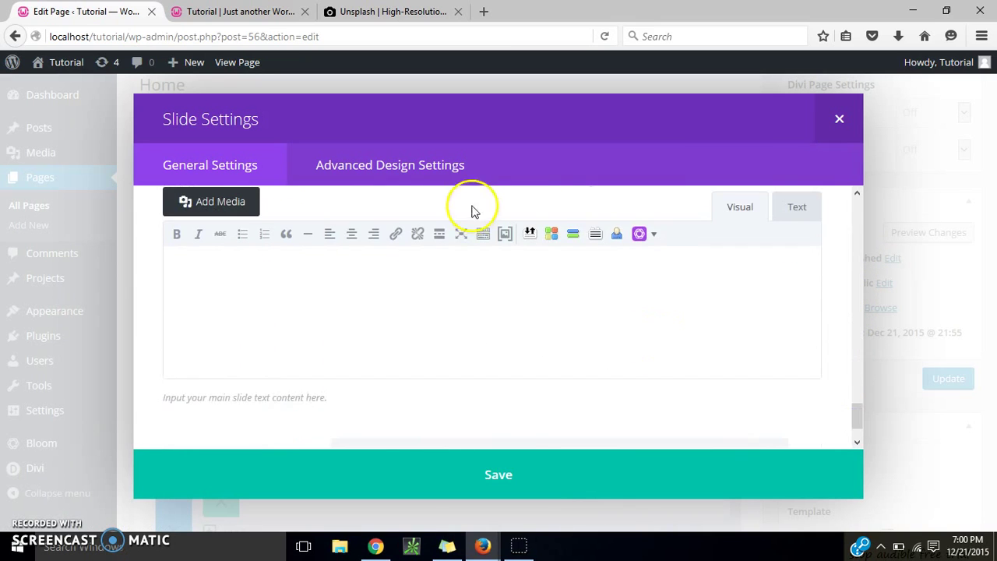
pyautogui.click(400, 177)
pyautogui.moveTo(855, 365); pyautogui.dragTo(867, 197)
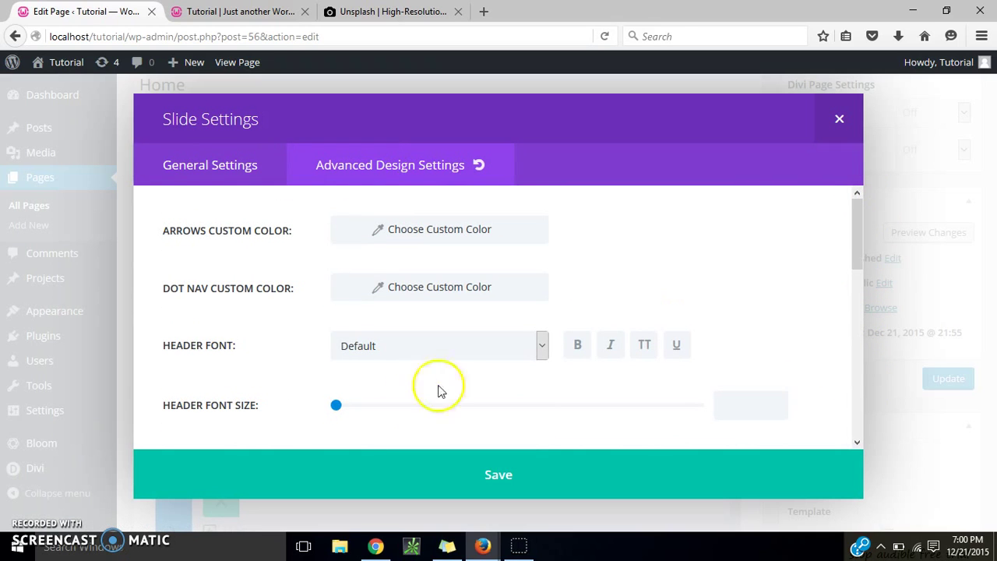
pyautogui.click(335, 406)
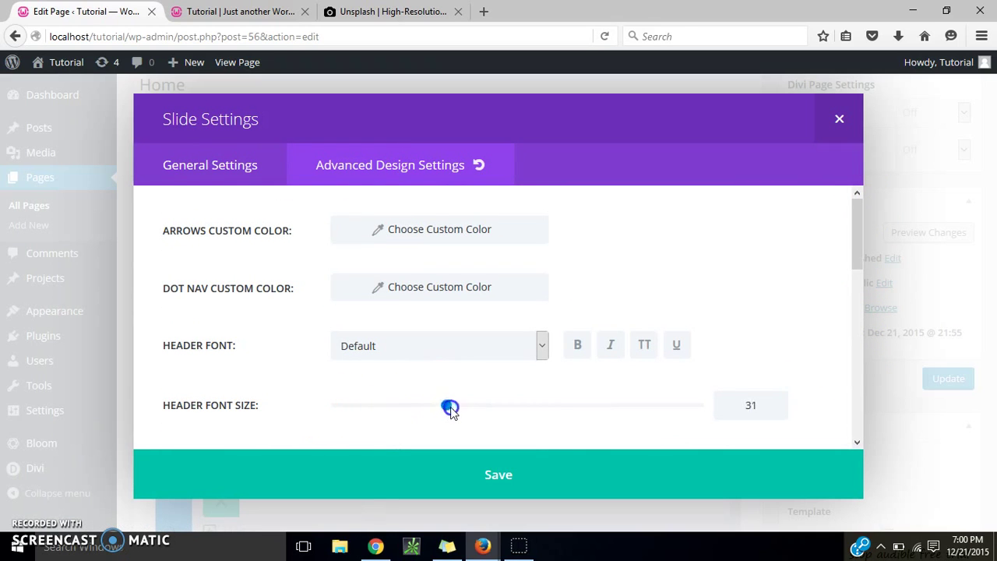
pyautogui.moveTo(497, 406); pyautogui.dragTo(497, 407)
# Set the slide's header font to Roboto Condensed and make it bold.
pyautogui.click(454, 348)
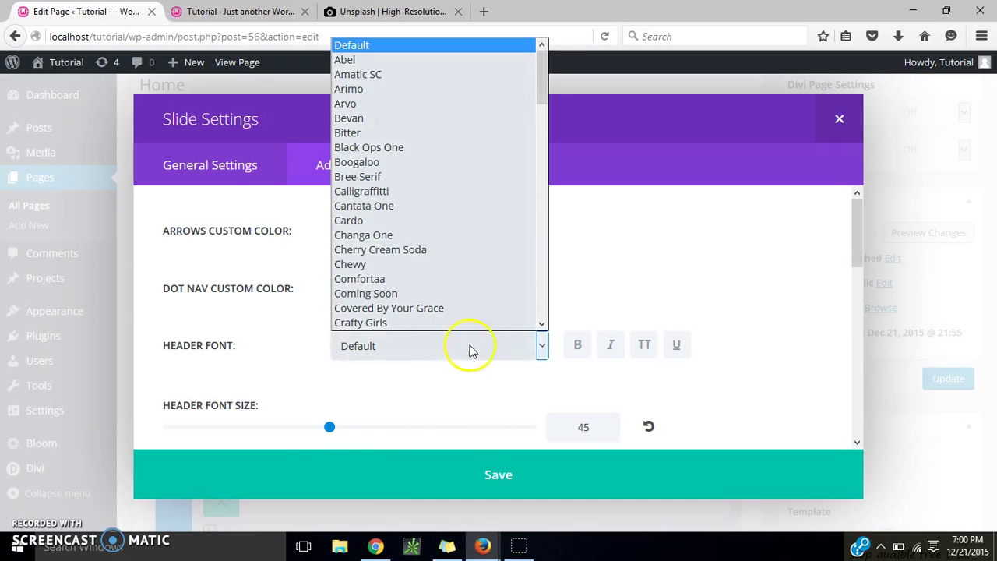
pyautogui.write('roboto')
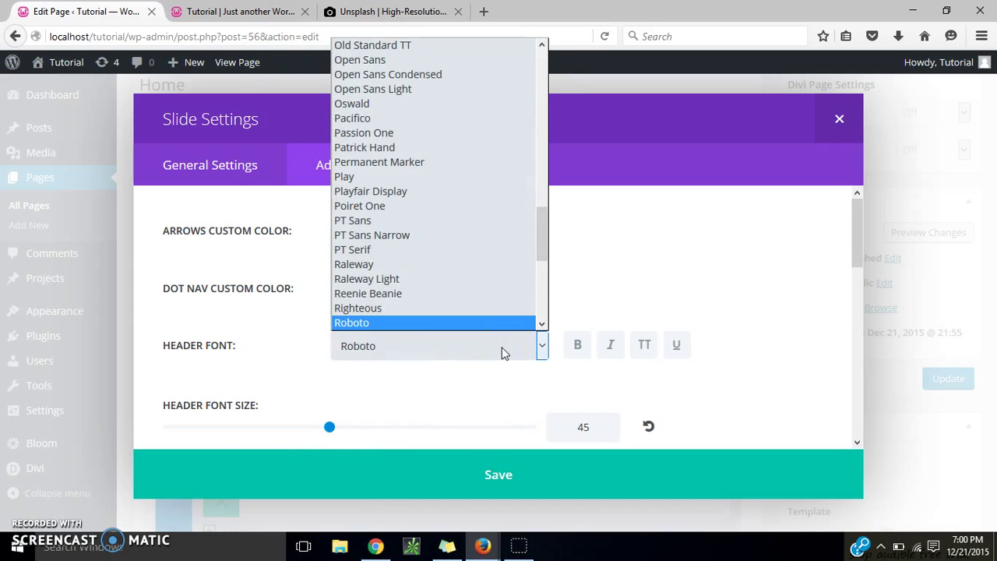
pyautogui.click(545, 241)
pyautogui.moveTo(543, 248); pyautogui.dragTo(538, 251)
pyautogui.click(490, 276)
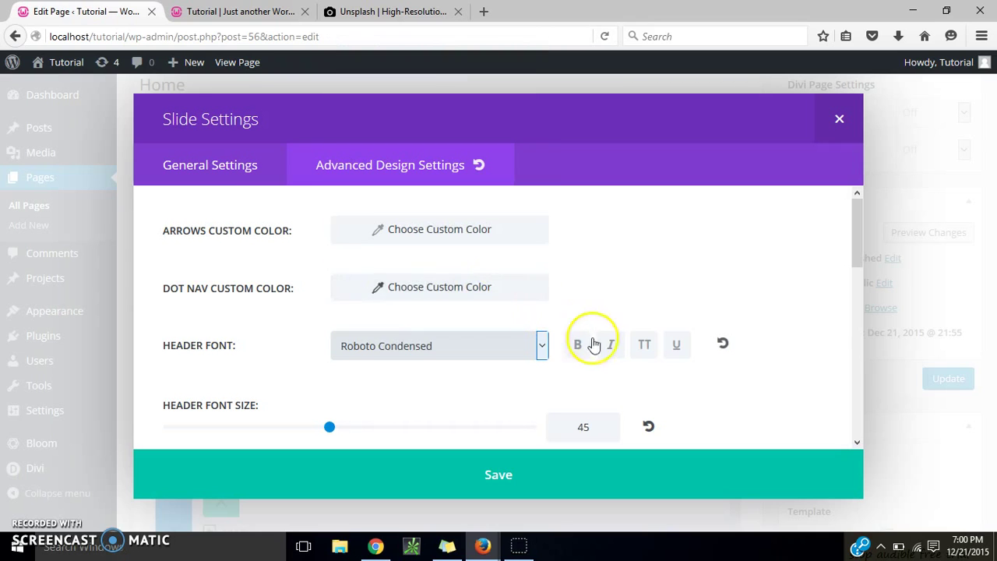
pyautogui.click(576, 348)
# Save the slide and the Fullwidth Slider settings, and update the Home page.
pyautogui.moveTo(861, 236); pyautogui.dragTo(846, 408)
pyautogui.click(673, 475)
pyautogui.click(716, 465)
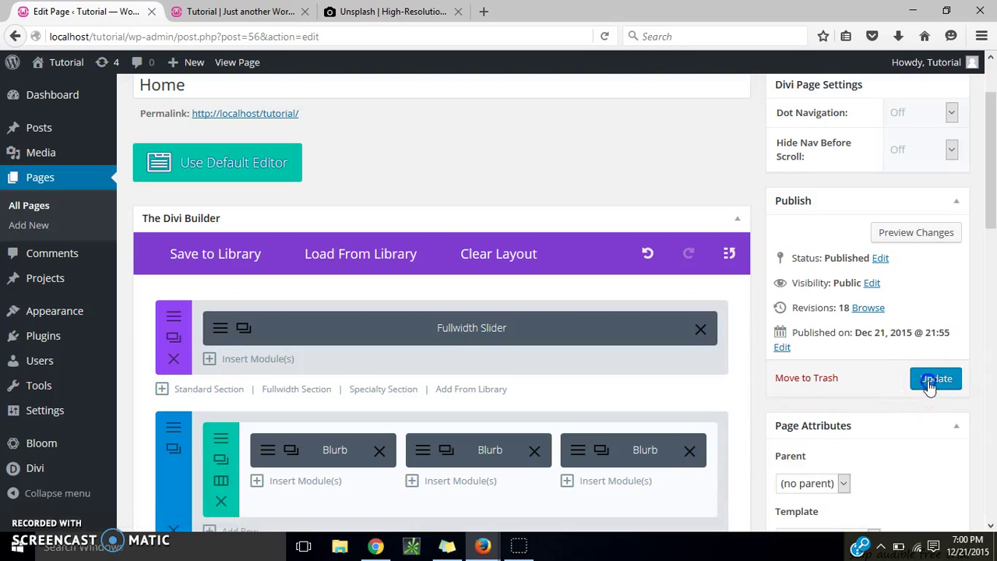
pyautogui.click(935, 379)
# Reload the site's front page and check the slider and the sections below it.
pyautogui.click(249, 11)
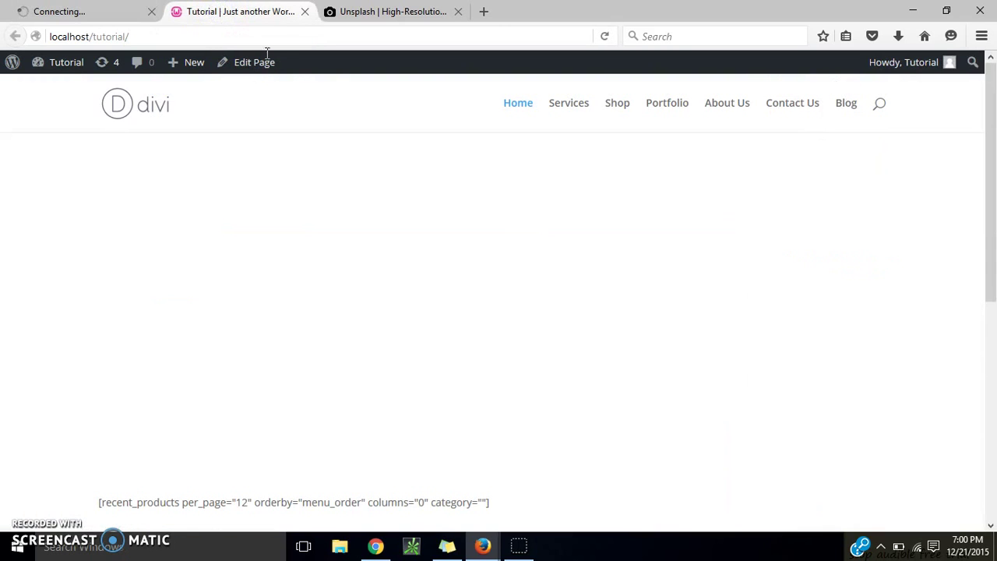
pyautogui.click(607, 38)
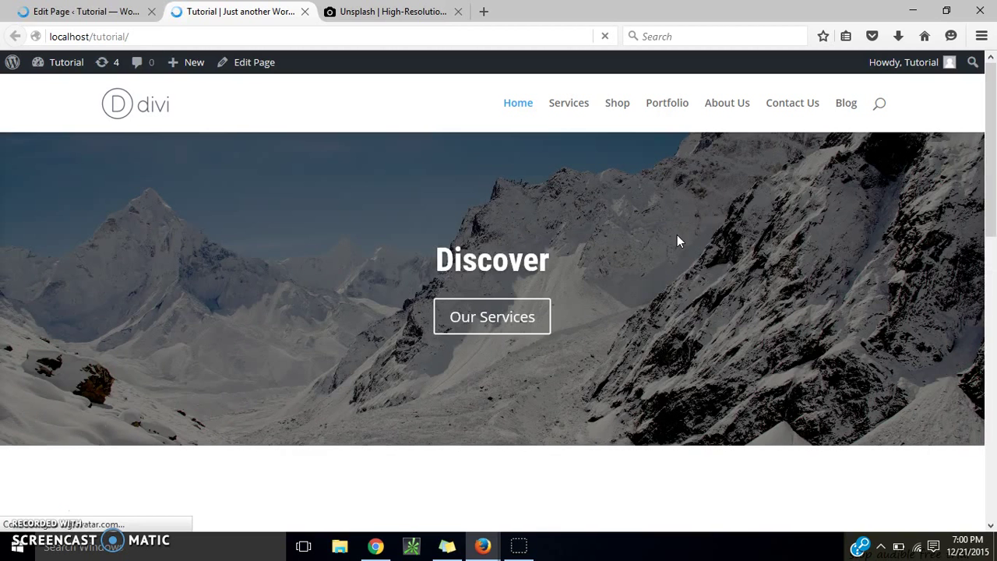
pyautogui.click(988, 222)
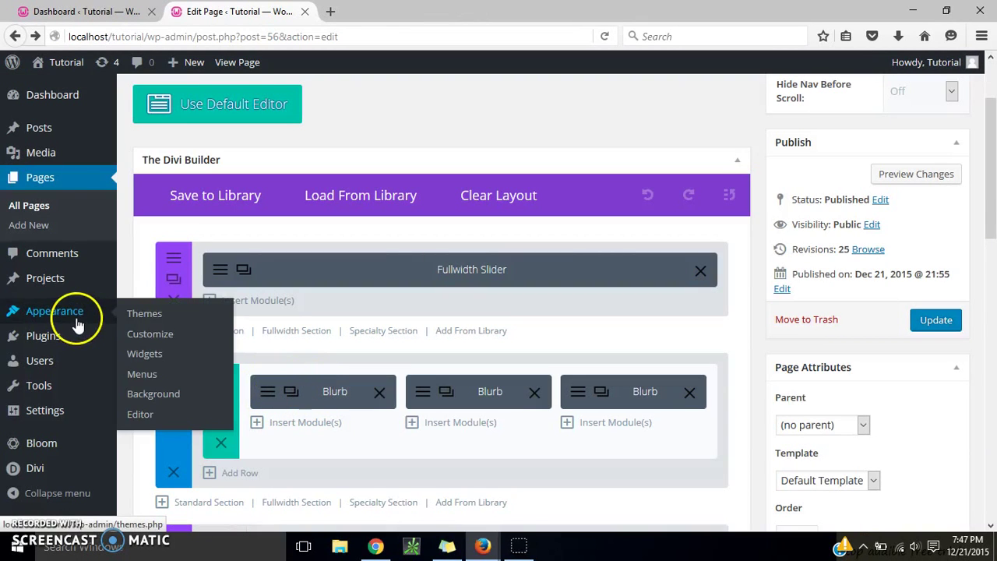
# Open the WordPress page for editing the site's navigation menus.
pyautogui.moveTo(103, 340)
pyautogui.moveTo(82, 316)
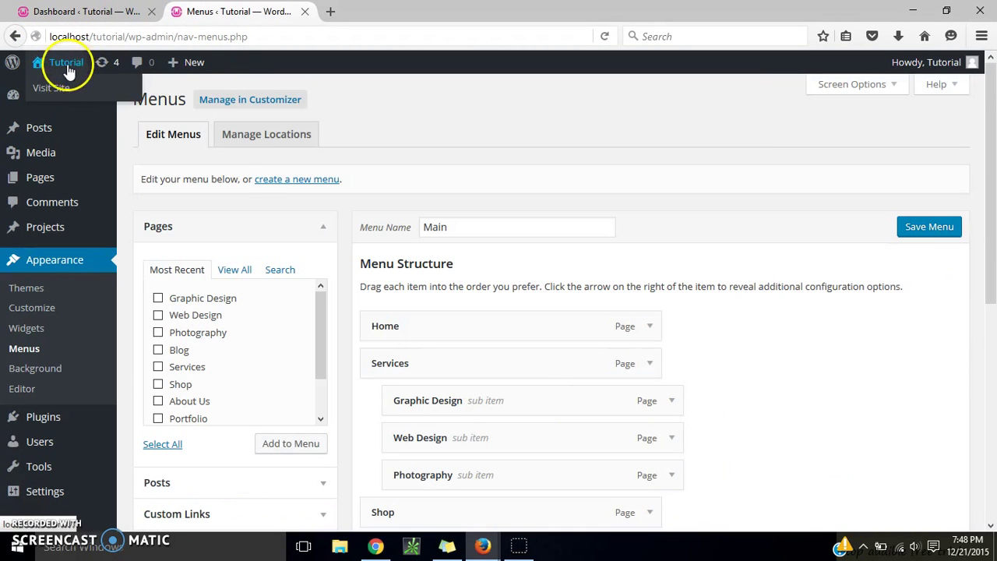
# Open the site's front page in a new tab and compare its Services submenu with the sub items in the Main menu structure.
pyautogui.rightClick(68, 68)
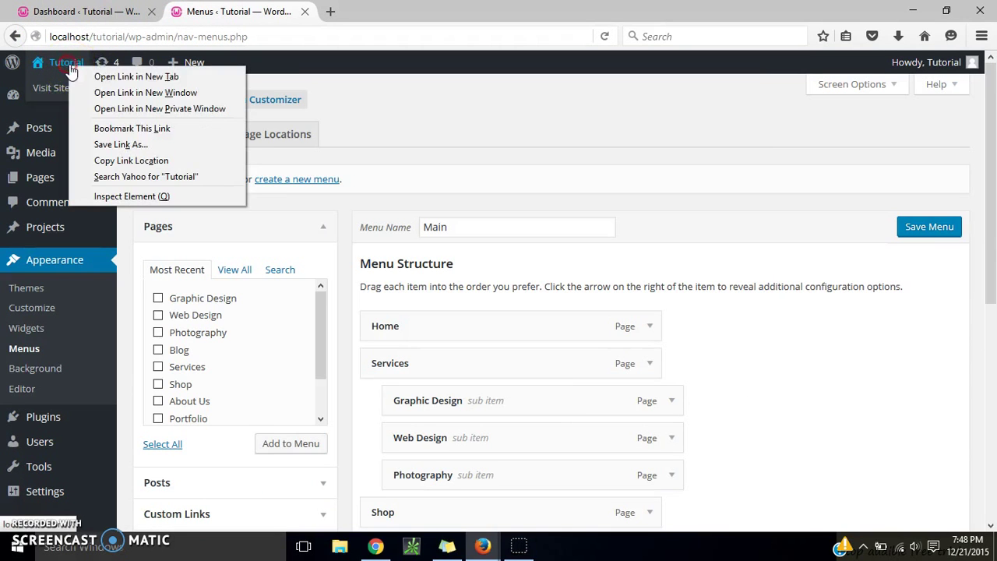
pyautogui.click(101, 76)
pyautogui.scroll(-2, 995, 207)
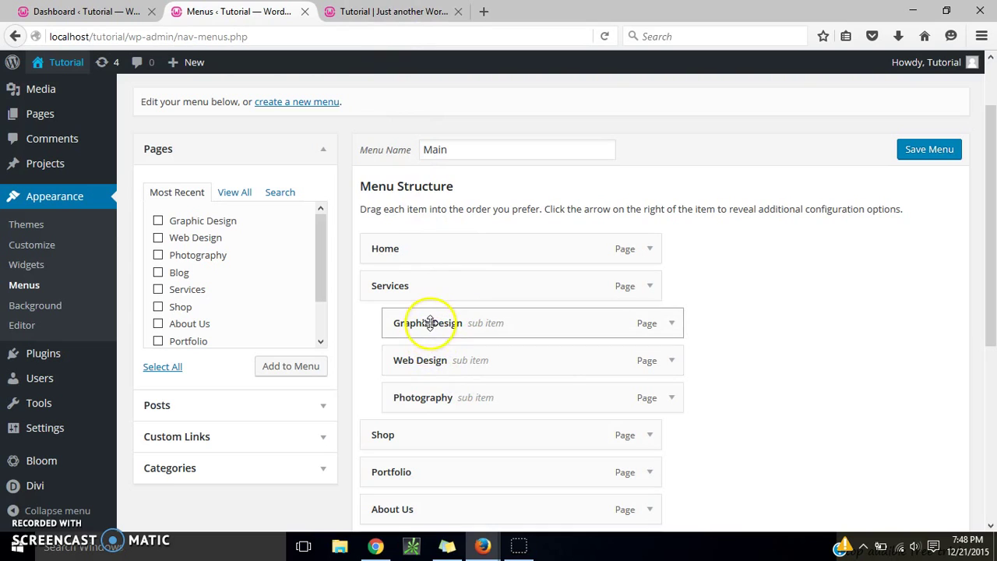
pyautogui.click(378, 17)
pyautogui.moveTo(568, 120)
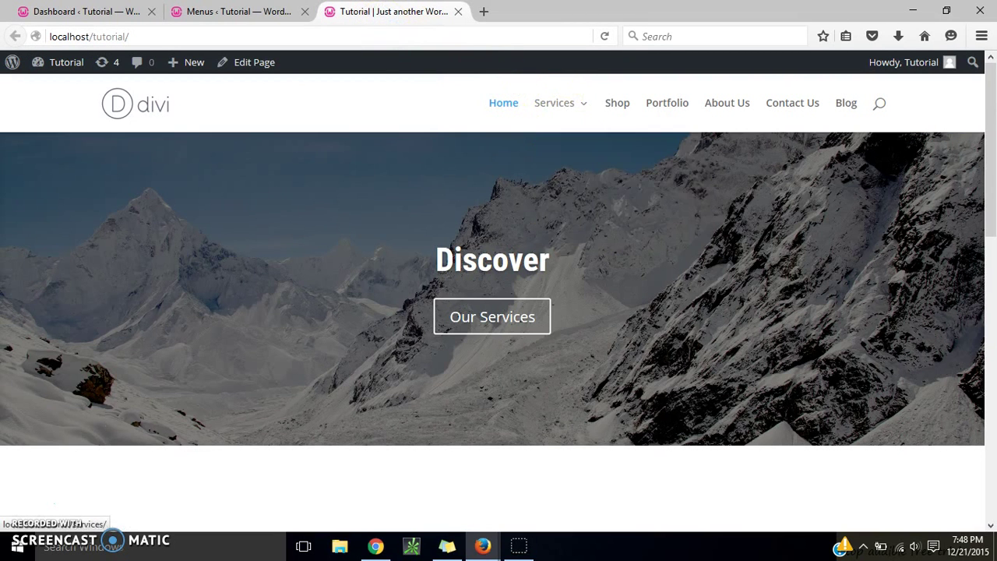
pyautogui.click(233, 11)
pyautogui.moveTo(400, 318); pyautogui.dragTo(434, 319)
pyautogui.click(379, 11)
pyautogui.moveTo(552, 122)
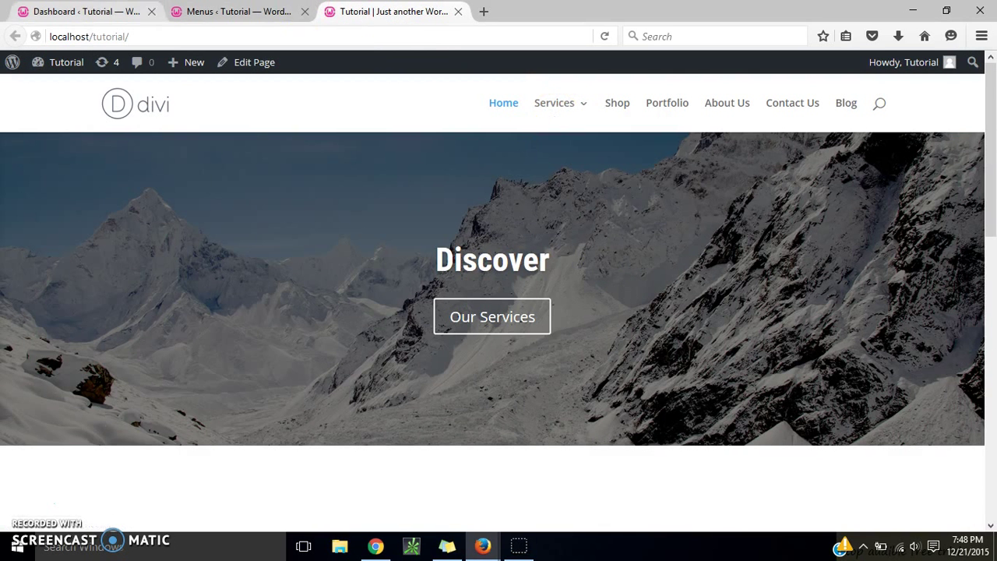
pyautogui.click(234, 10)
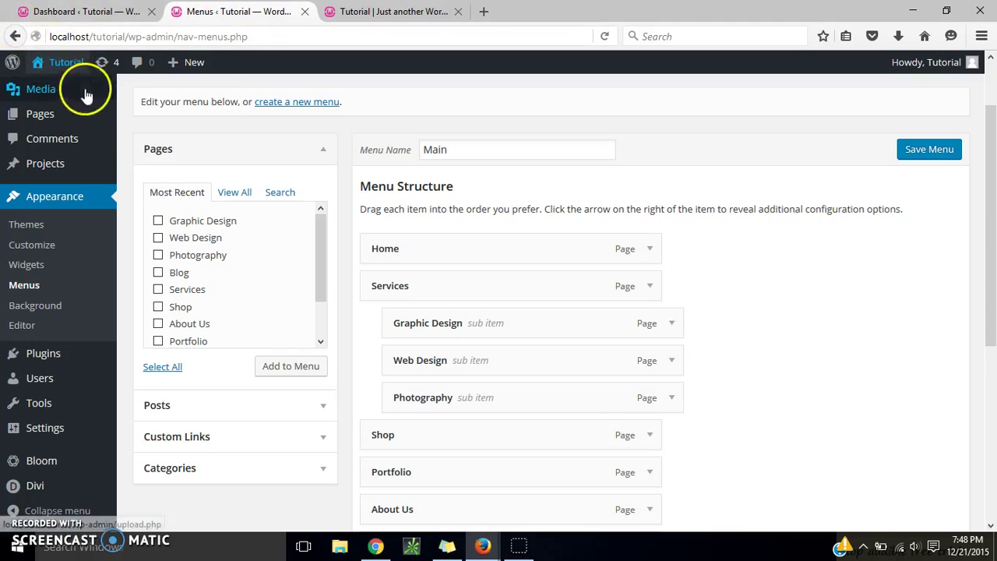
# Return to editing the Home page and title the first blurb of the three-column row "Graphic Design".
pyautogui.click(15, 36)
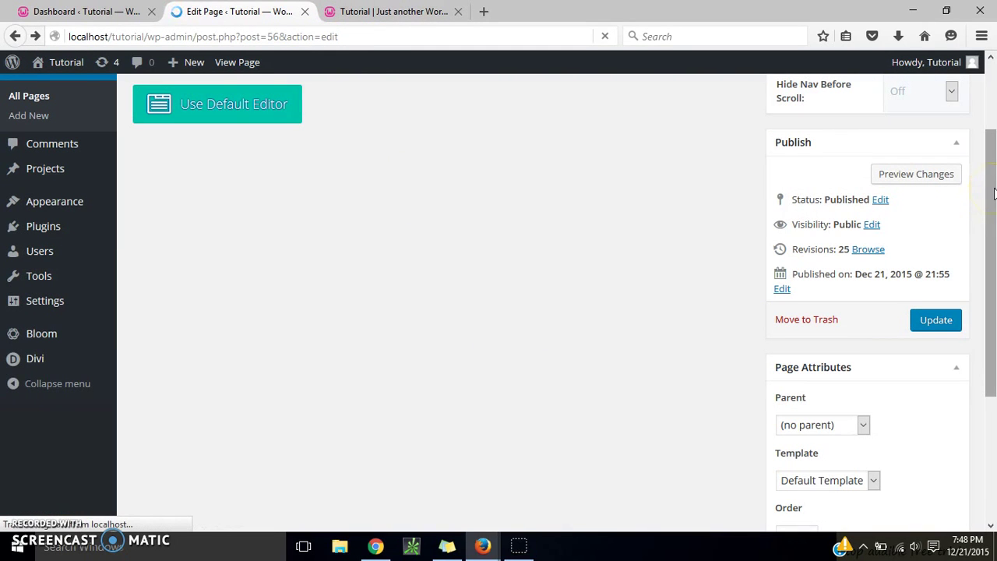
pyautogui.moveTo(989, 167)
pyautogui.mouseDown()
pyautogui.moveTo(988, 182)
pyautogui.moveTo(990, 169)
pyautogui.mouseUp()
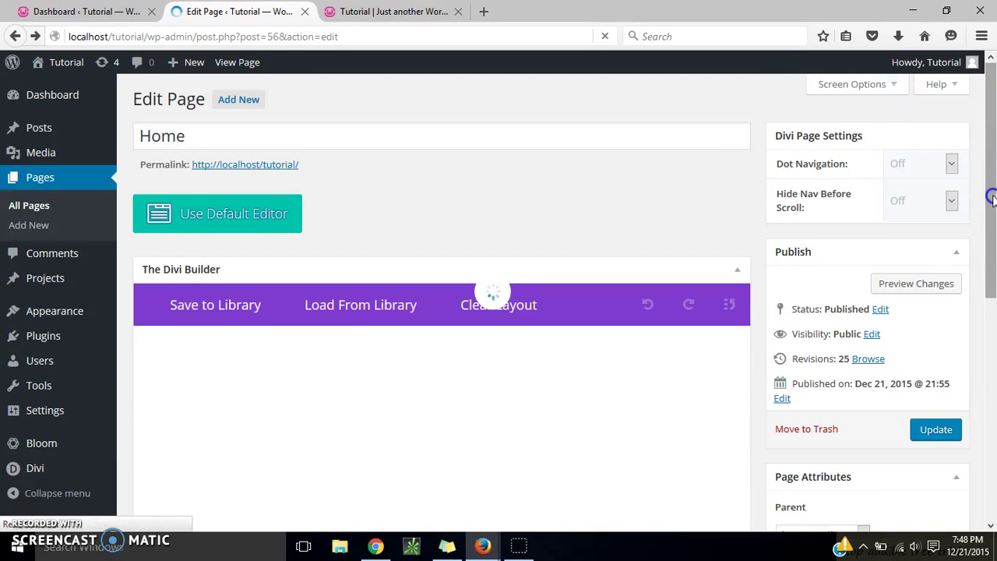
pyautogui.moveTo(991, 198); pyautogui.dragTo(987, 251)
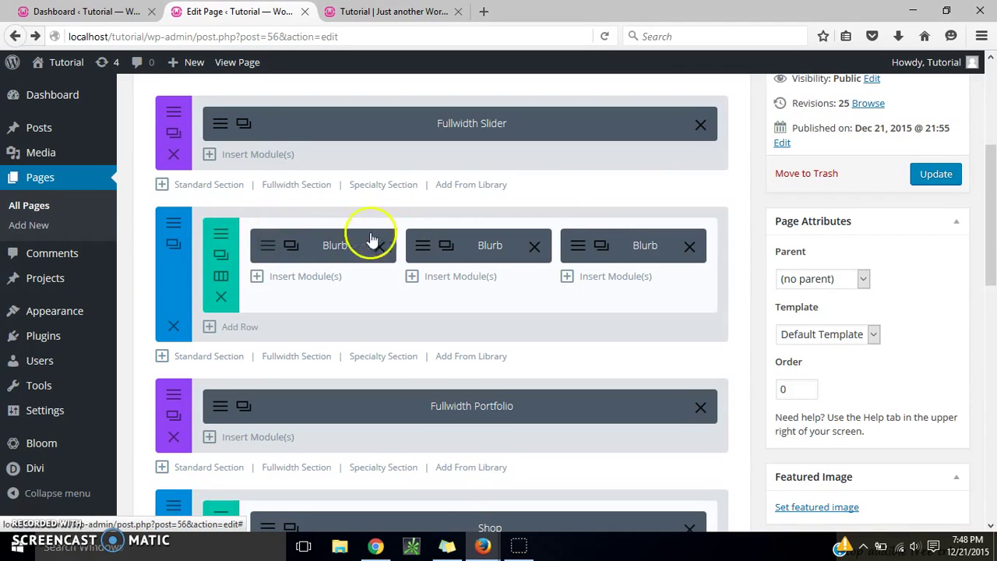
pyautogui.click(277, 244)
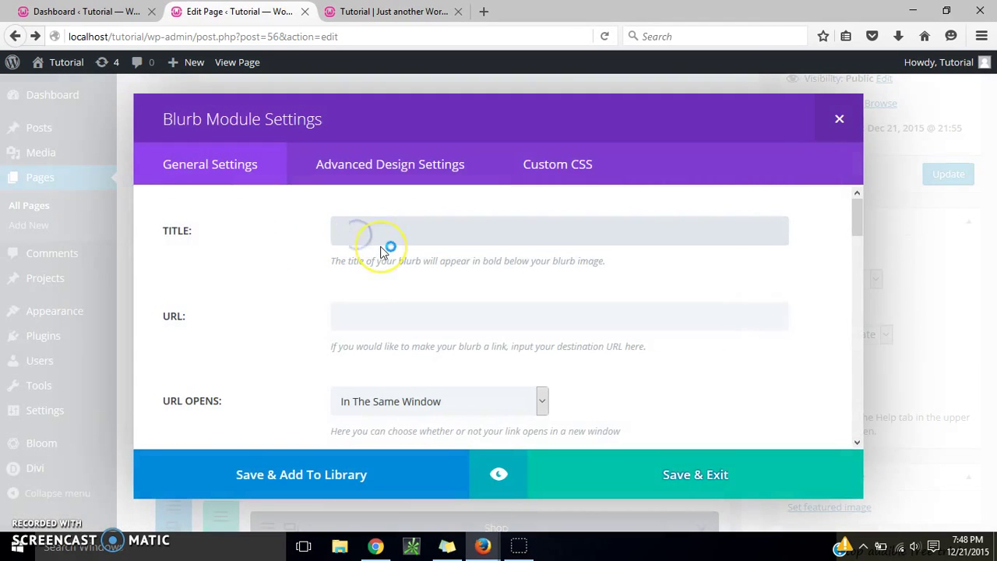
pyautogui.click(380, 246)
pyautogui.write('Graphic Design')
pyautogui.click(379, 19)
pyautogui.click(256, 15)
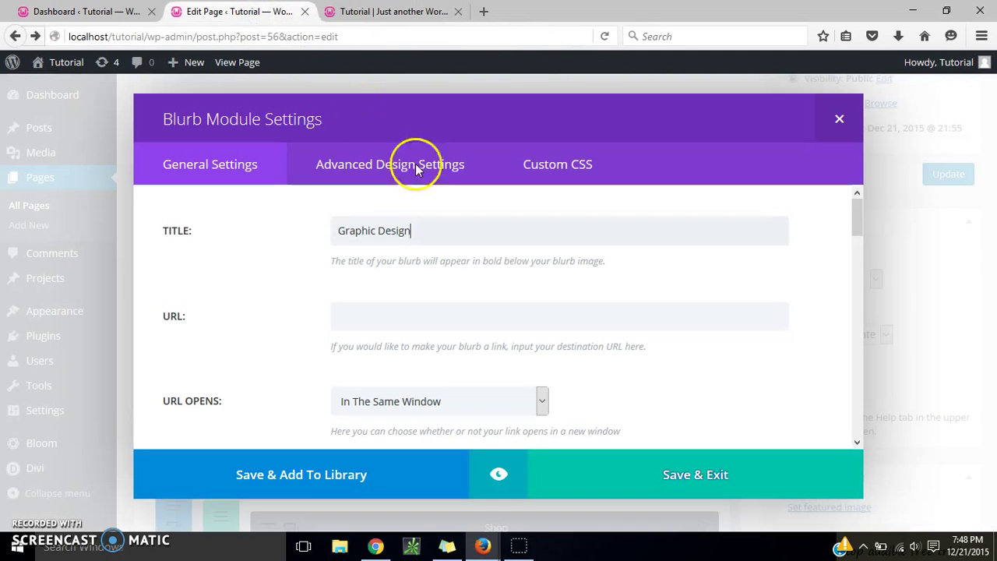
# Enable an icon for the blurb, choose the pencil icon and pick a custom icon color.
pyautogui.moveTo(854, 219); pyautogui.dragTo(857, 262)
pyautogui.click(341, 291)
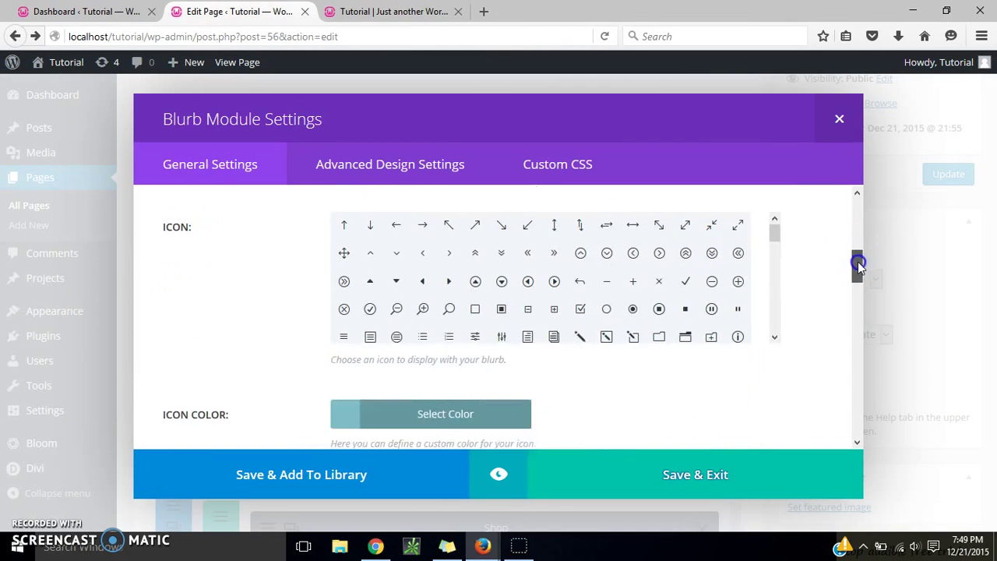
pyautogui.click(579, 331)
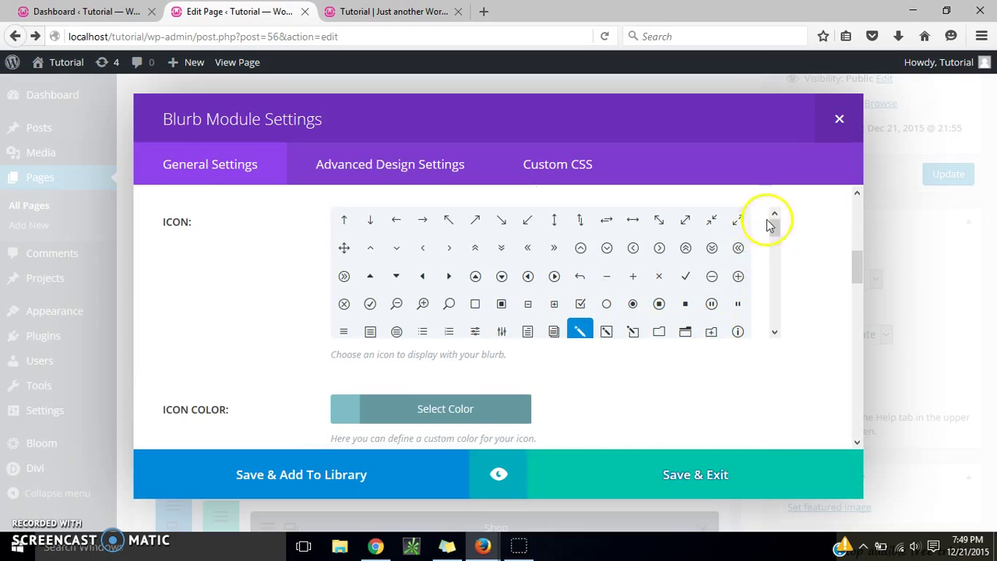
pyautogui.moveTo(859, 257)
pyautogui.mouseDown()
pyautogui.moveTo(857, 269)
pyautogui.moveTo(852, 258)
pyautogui.mouseUp()
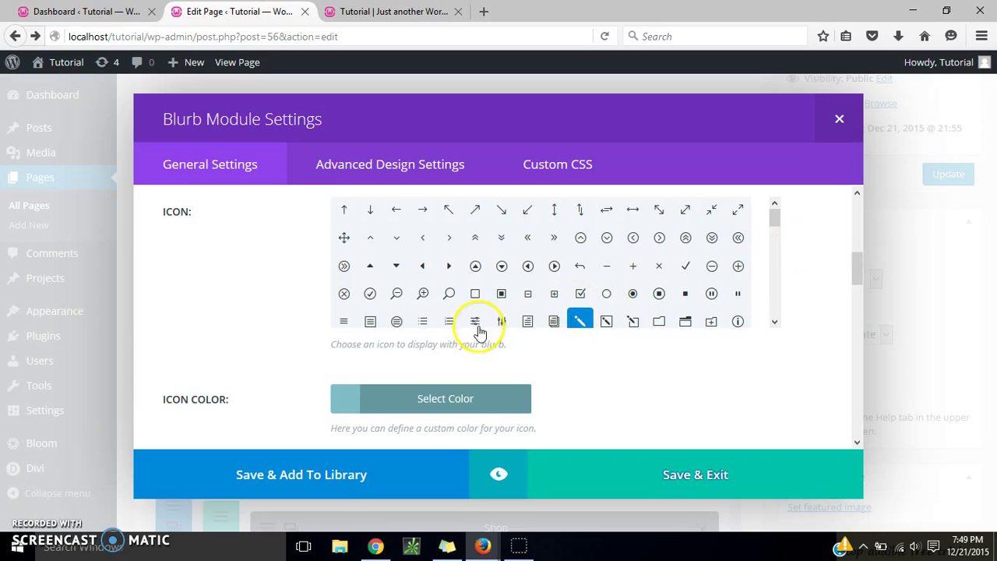
pyautogui.click(348, 397)
pyautogui.moveTo(860, 257); pyautogui.dragTo(860, 321)
pyautogui.click(345, 327)
# Set the blurb's image/icon animation to No Animation and its text orientation to Center.
pyautogui.click(424, 341)
pyautogui.scroll(-3, 420, 331)
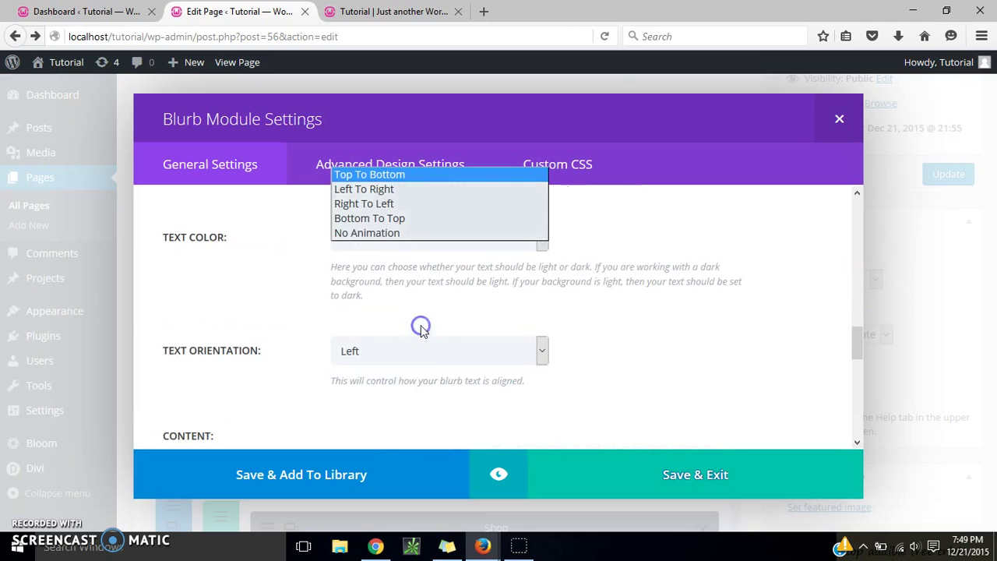
pyautogui.click(394, 350)
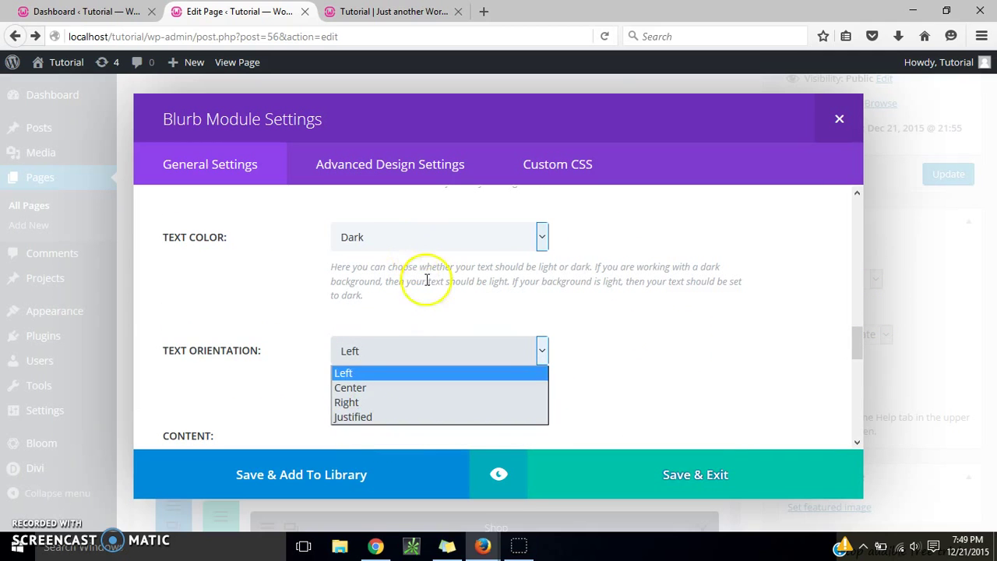
pyautogui.click(843, 347)
pyautogui.moveTo(860, 337); pyautogui.dragTo(855, 325)
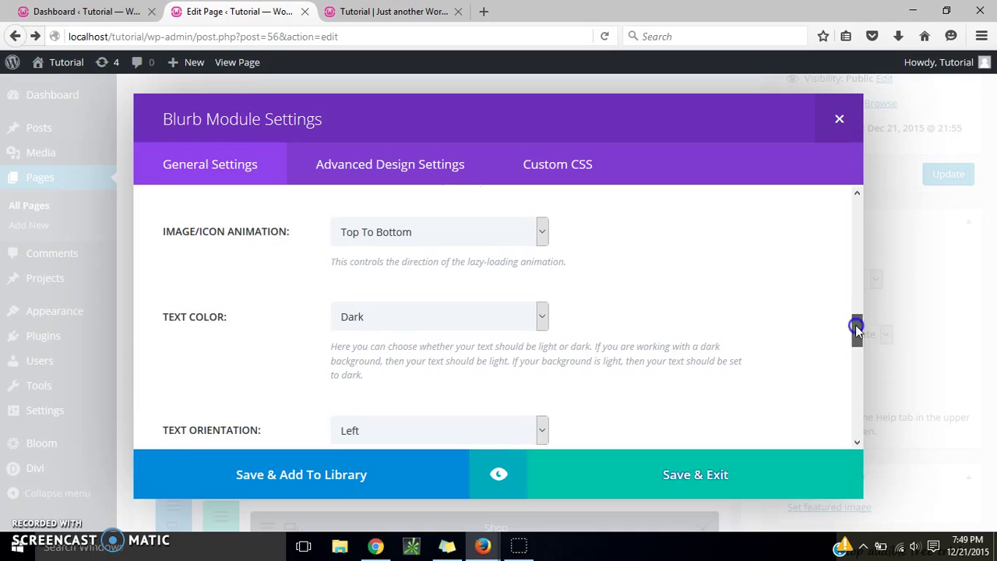
pyautogui.click(537, 231)
pyautogui.click(429, 313)
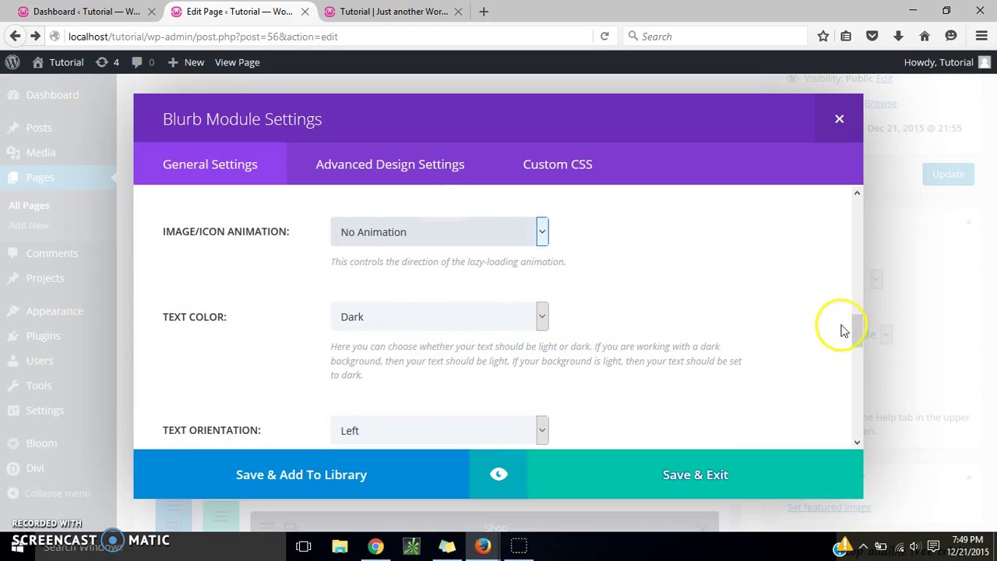
pyautogui.moveTo(852, 327); pyautogui.dragTo(854, 352)
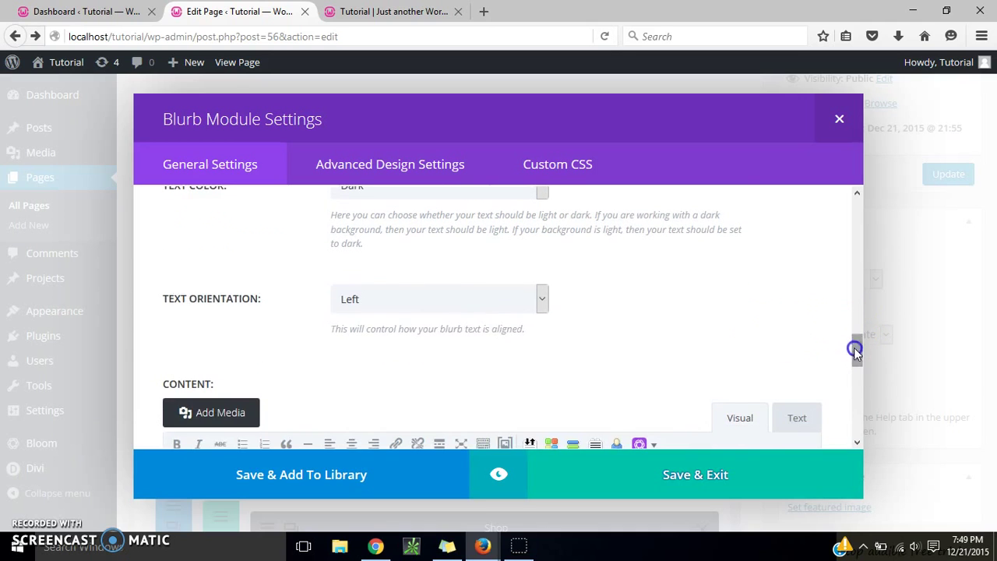
pyautogui.click(462, 312)
pyautogui.click(441, 336)
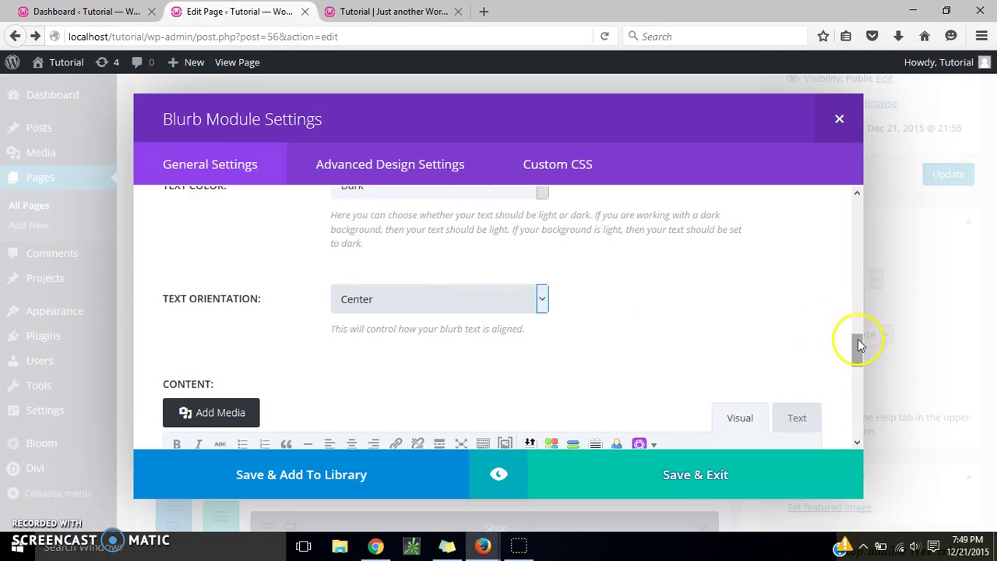
# Set the blurb's header font to Roboto Condensed and its header font size to 32.
pyautogui.moveTo(858, 344); pyautogui.dragTo(859, 361)
pyautogui.click(387, 166)
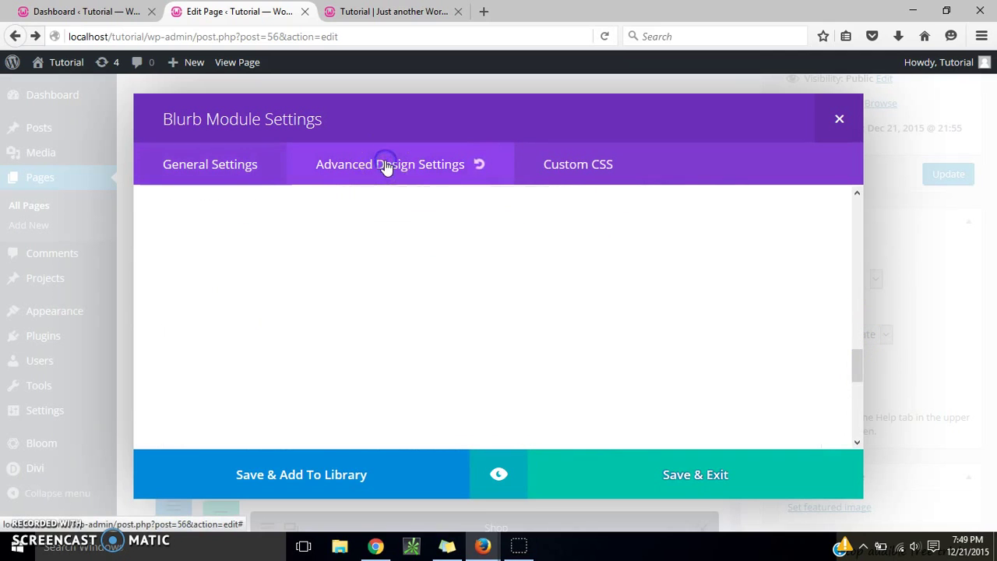
pyautogui.moveTo(862, 416); pyautogui.dragTo(847, 250)
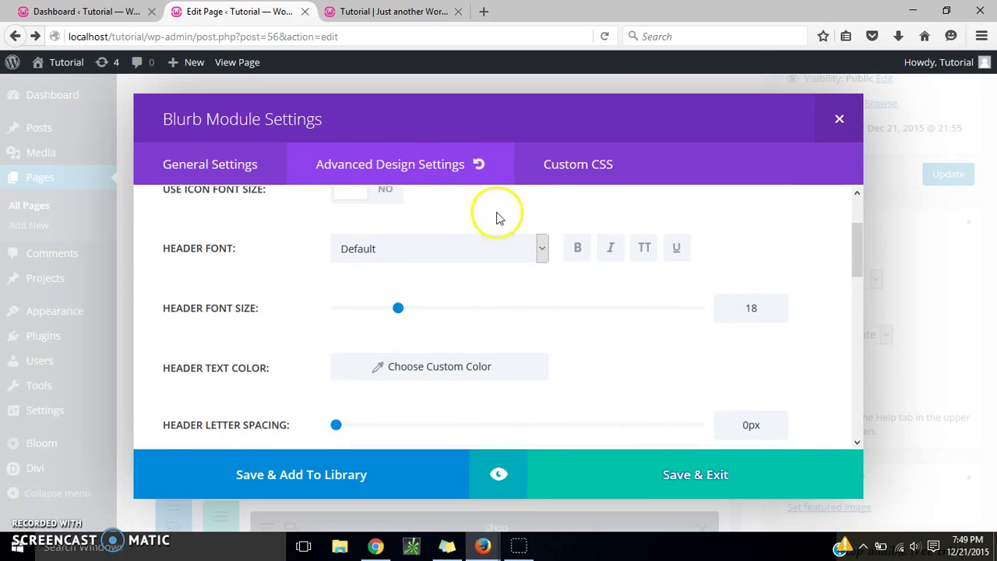
pyautogui.click(535, 257)
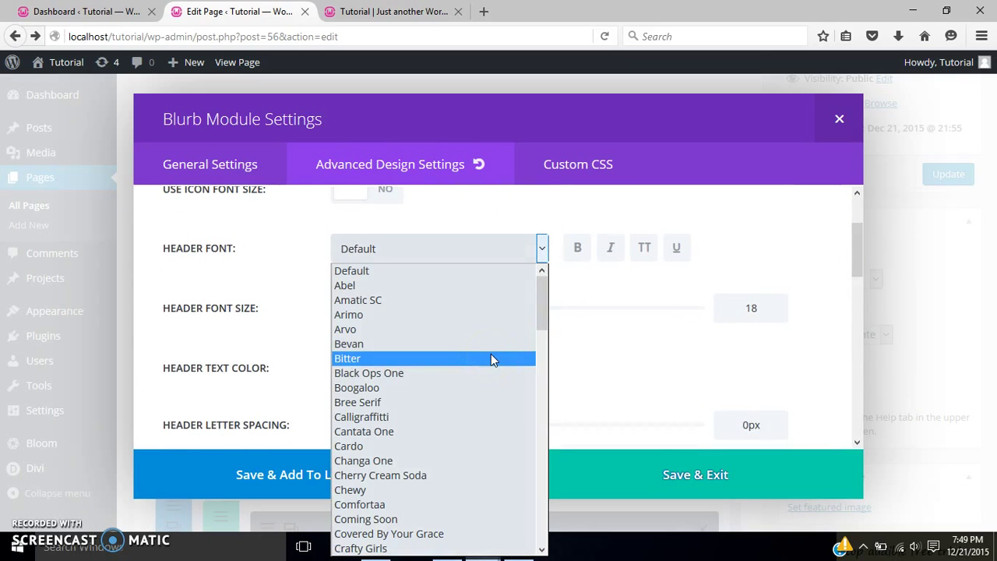
pyautogui.press('r')
pyautogui.press('o')
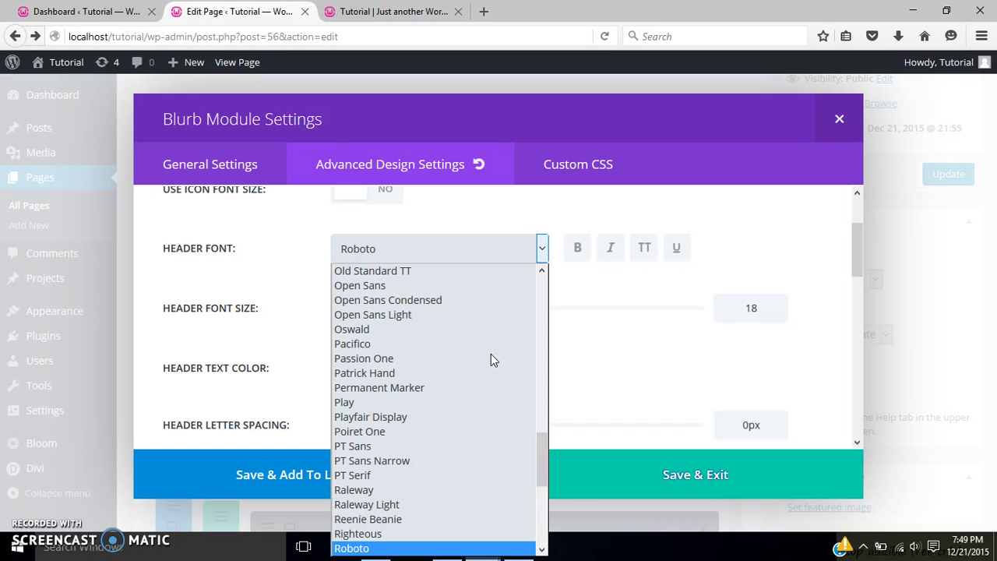
pyautogui.moveTo(543, 470); pyautogui.dragTo(507, 483)
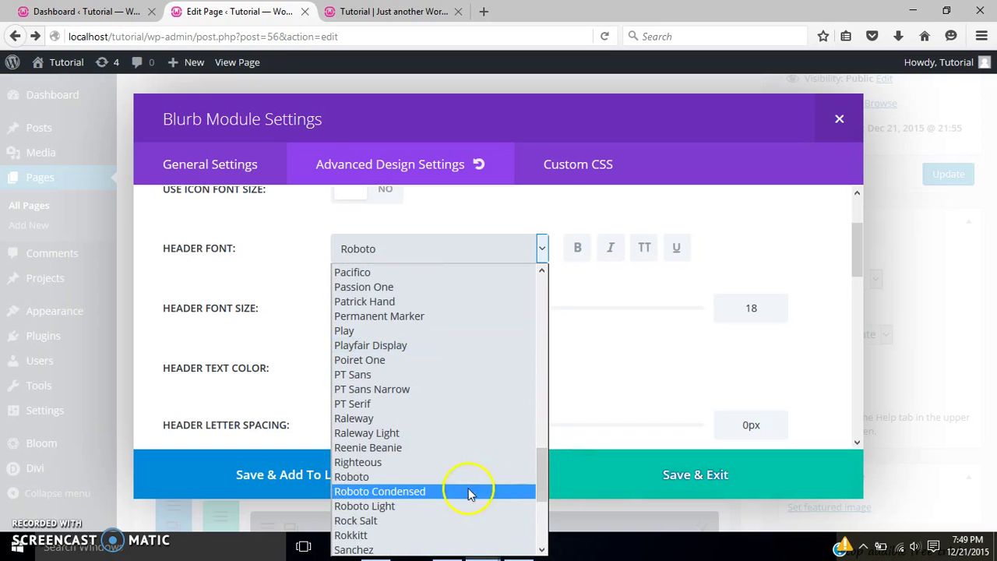
pyautogui.click(470, 490)
pyautogui.moveTo(399, 310); pyautogui.dragTo(451, 310)
# Give the blurb's header text a custom black color, #000000.
pyautogui.moveTo(856, 247); pyautogui.dragTo(859, 287)
pyautogui.click(363, 240)
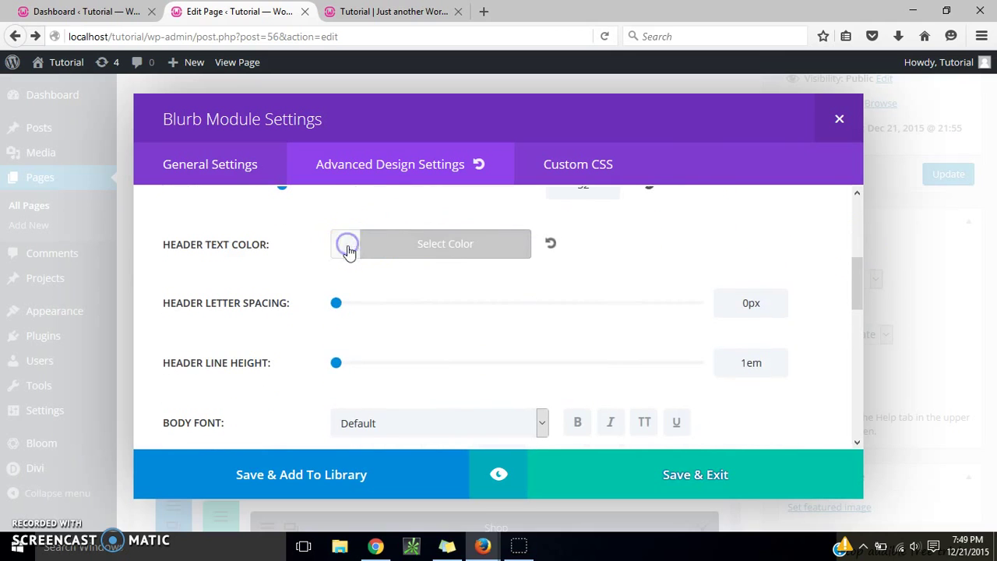
pyautogui.click(345, 246)
pyautogui.click(344, 414)
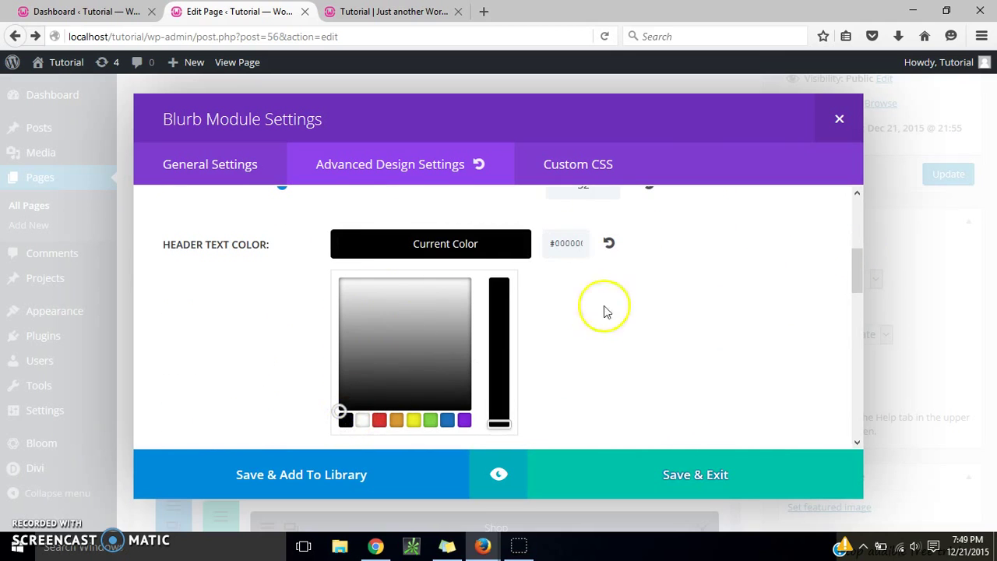
# Set the blurb's body font to Roboto Condensed and its body font size to 20.
pyautogui.moveTo(856, 257); pyautogui.dragTo(858, 332)
pyautogui.click(542, 242)
pyautogui.write('ro')
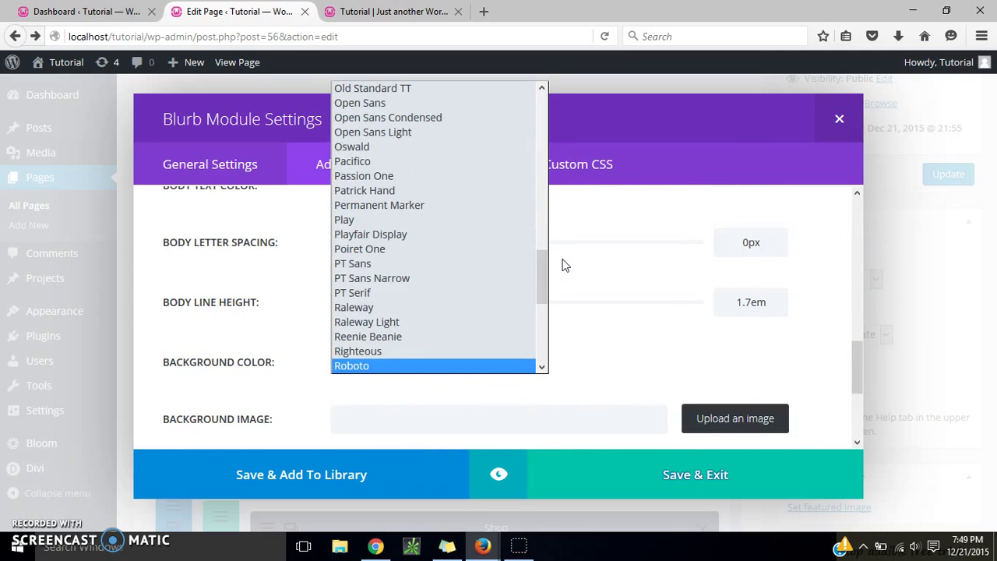
pyautogui.scroll(-2, 544, 273)
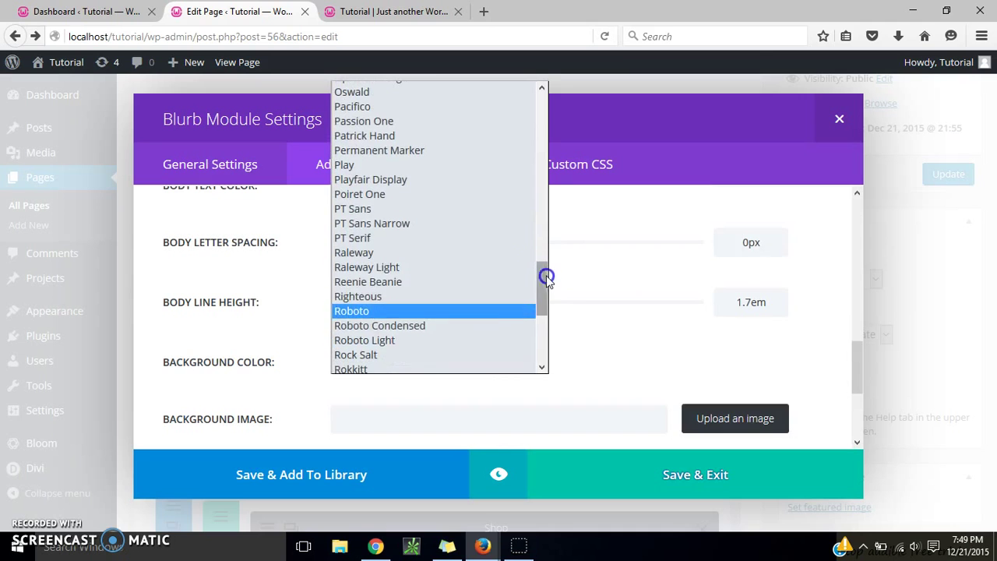
pyautogui.click(473, 322)
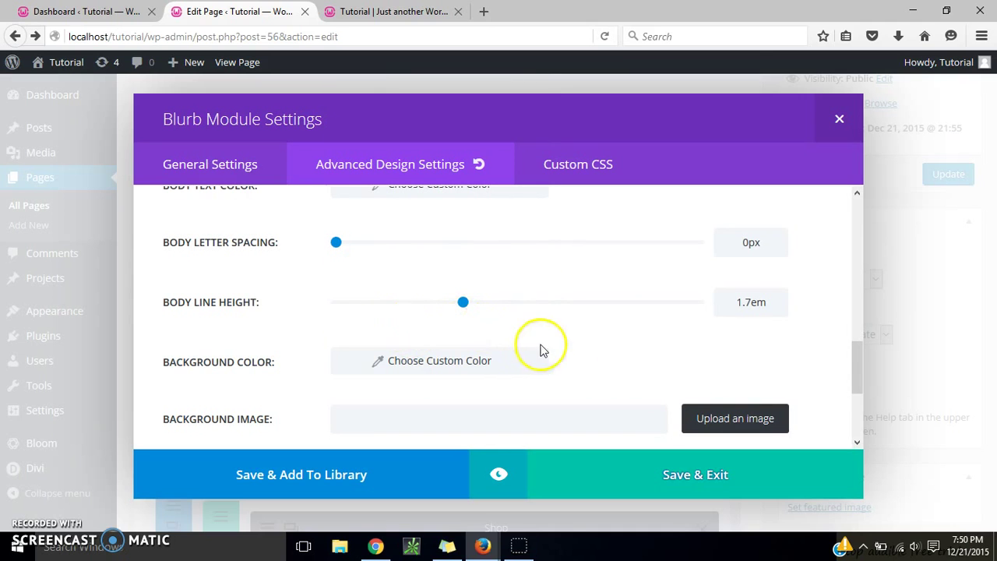
pyautogui.moveTo(859, 351); pyautogui.dragTo(852, 320)
pyautogui.moveTo(387, 257); pyautogui.dragTo(406, 257)
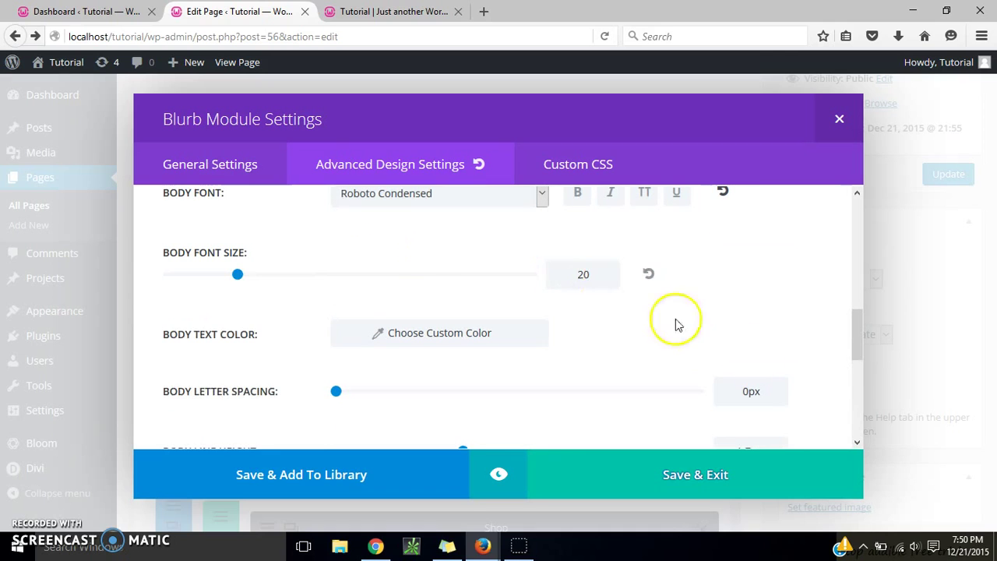
# Paste the custom CSS "border-bottom:1px solid #000000; padding-bottom:2px;" for the blurb's main element.
pyautogui.moveTo(853, 328); pyautogui.dragTo(852, 414)
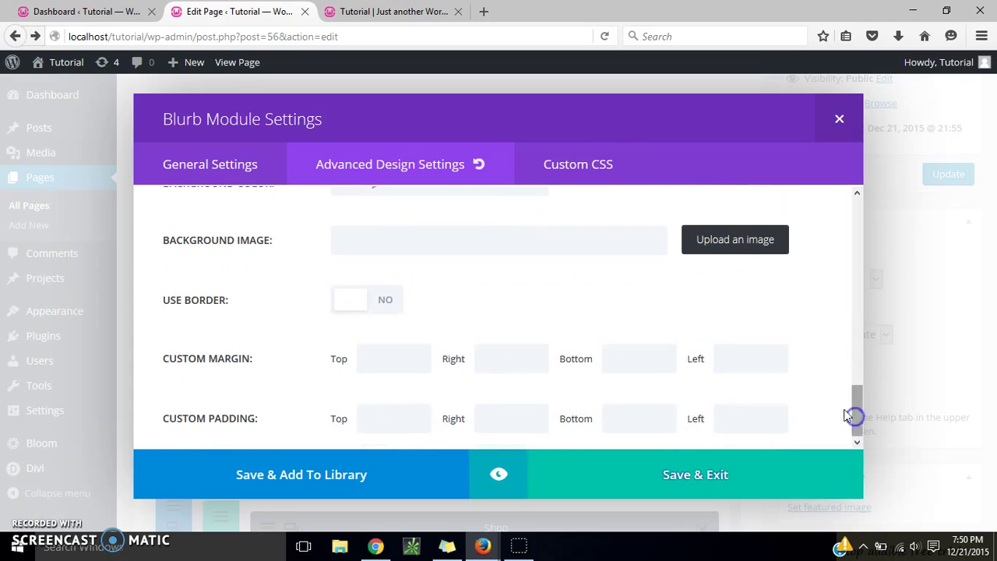
pyautogui.click(602, 165)
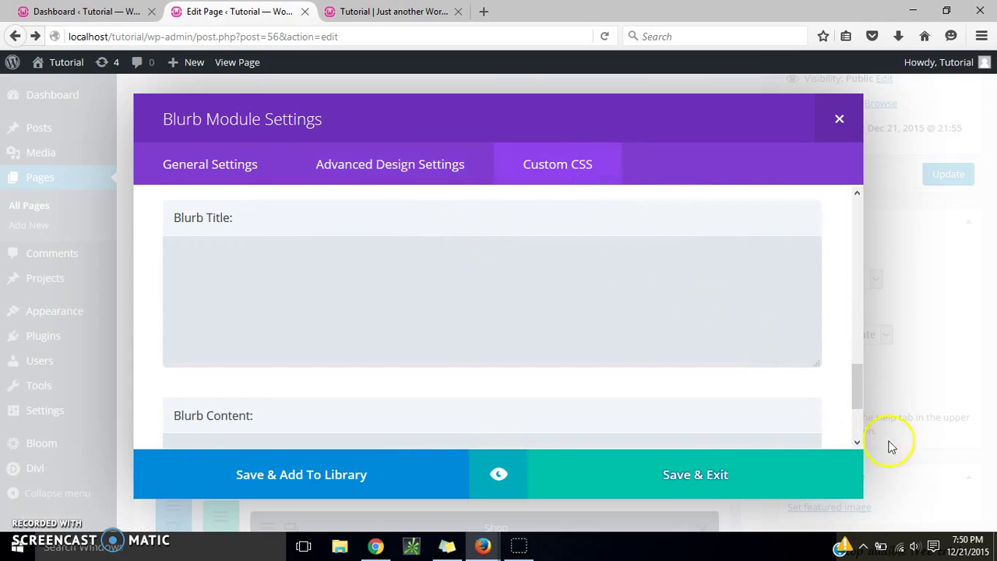
pyautogui.moveTo(859, 379); pyautogui.dragTo(854, 241)
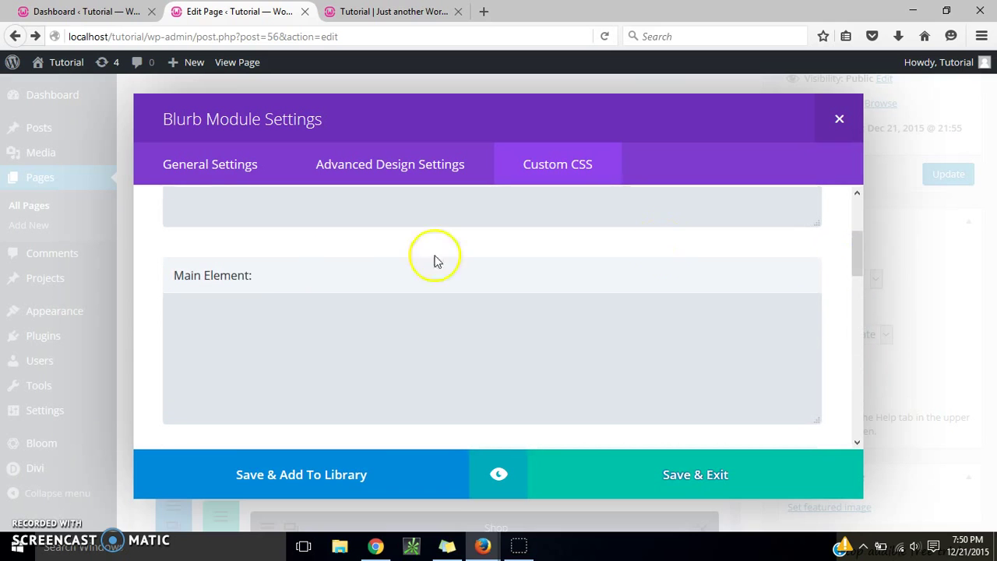
pyautogui.click(241, 322)
pyautogui.rightClick(242, 323)
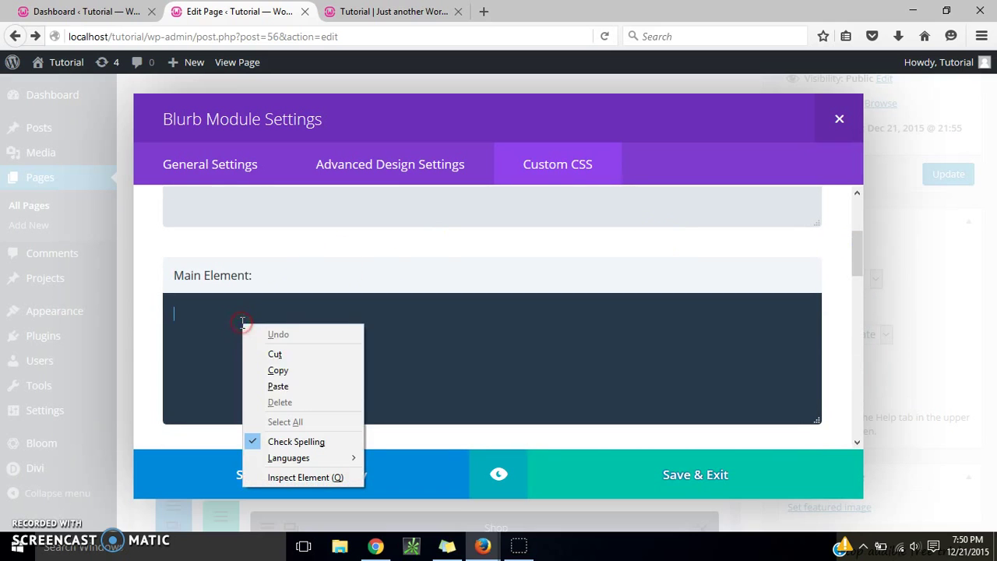
pyautogui.click(290, 387)
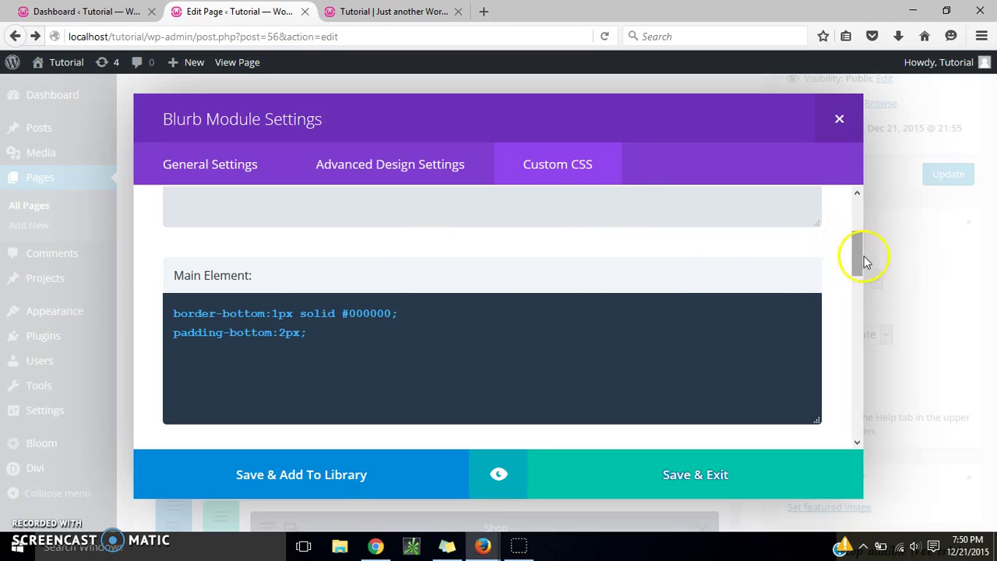
# Copy the "Lorem Ispum" placeholder text from the blurb's content in its general settings.
pyautogui.scroll(2, 856, 251)
pyautogui.click(205, 160)
pyautogui.moveTo(856, 229); pyautogui.dragTo(858, 377)
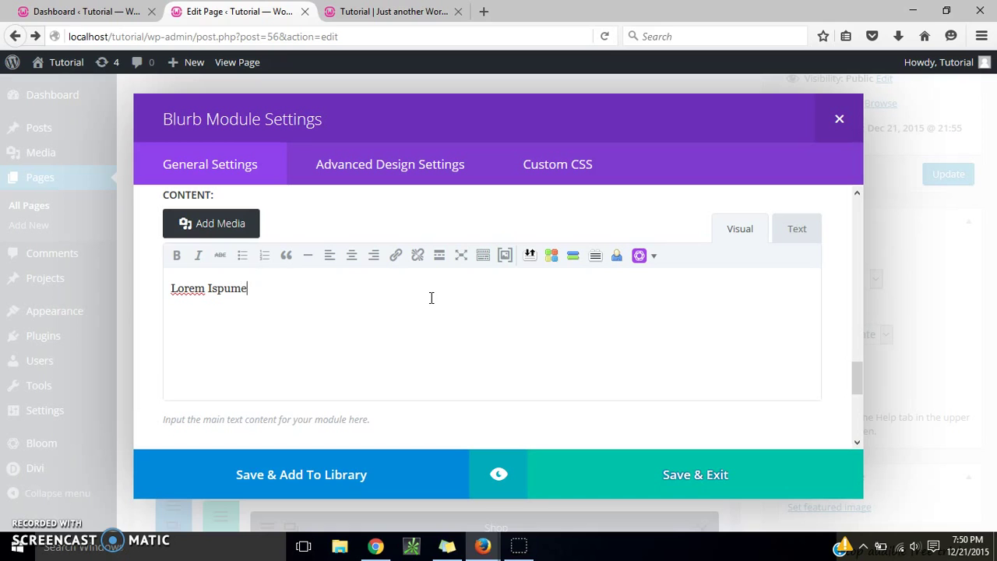
pyautogui.click(247, 291)
pyautogui.rightClick(181, 289)
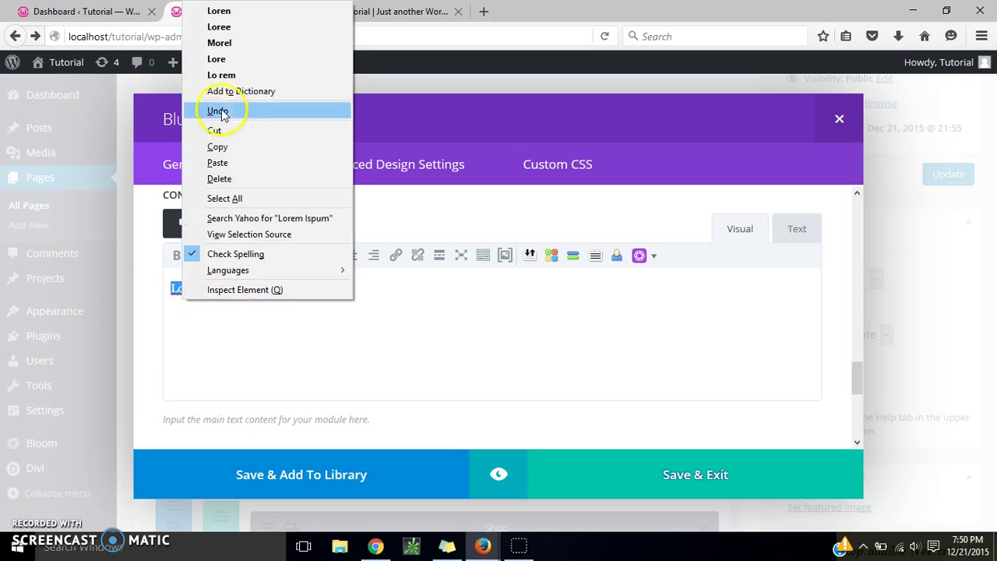
pyautogui.click(224, 150)
# Paste the copied "Lorem Ispum" repeatedly to fill about two lines of the blurb's content, then save the blurb and update the page.
pyautogui.click(249, 288)
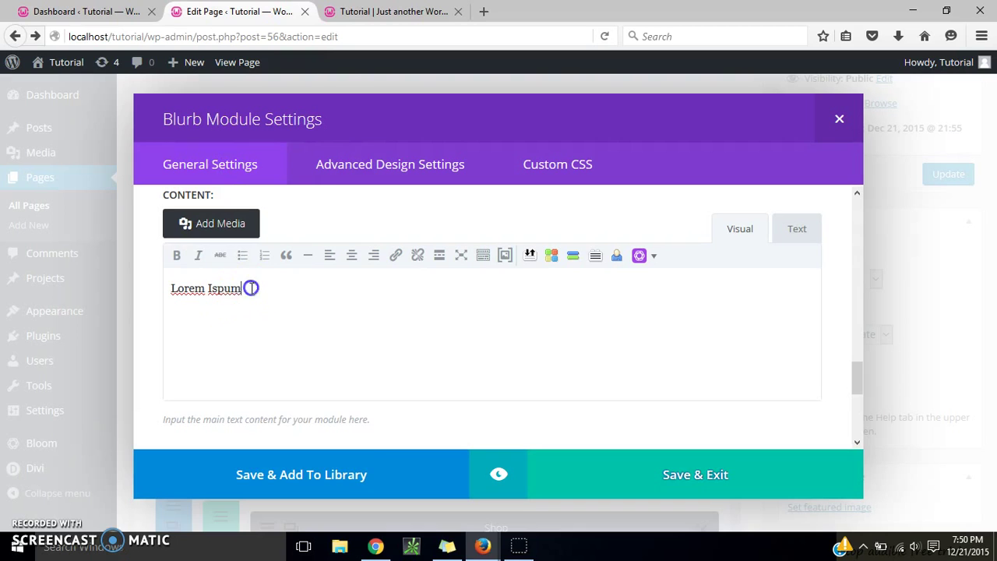
pyautogui.rightClick(249, 288)
pyautogui.click(288, 388)
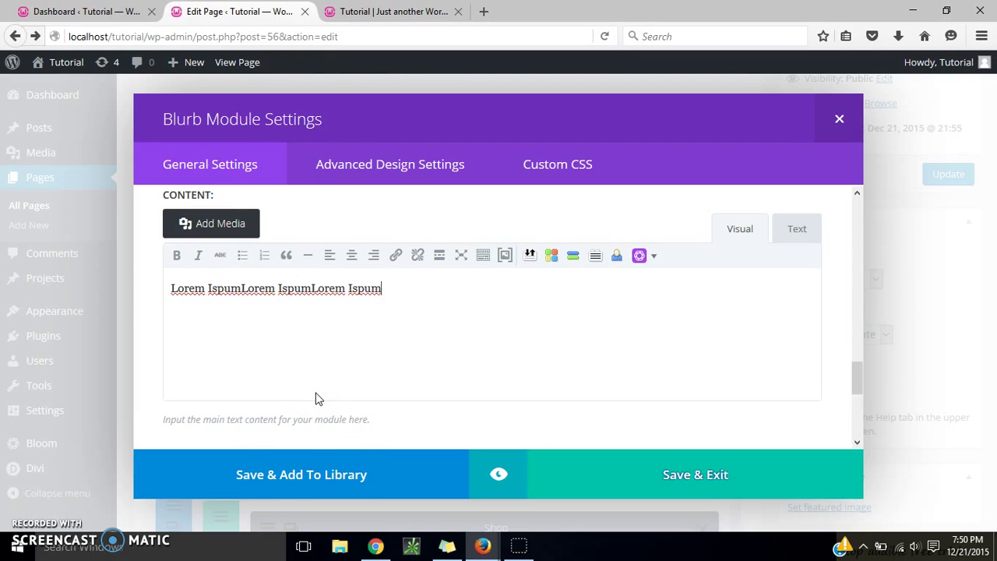
pyautogui.hotkey('ctrl', 'v')
pyautogui.hotkey('ctrl', 'v')
pyautogui.hotkey('ctrl', 'v')
pyautogui.hotkey('ctrl', 'v')
pyautogui.hotkey('ctrl', 'v')
pyautogui.hotkey('ctrl', 'v')
pyautogui.hotkey('ctrl', 'v')
pyautogui.hotkey('ctrl', 'v')
pyautogui.hotkey('ctrl', 'v')
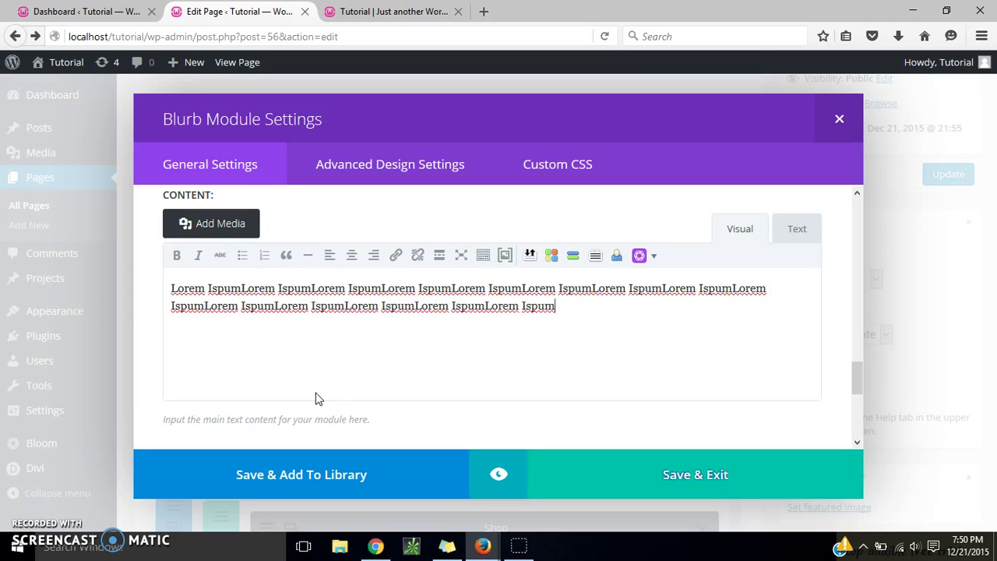
pyautogui.click(628, 476)
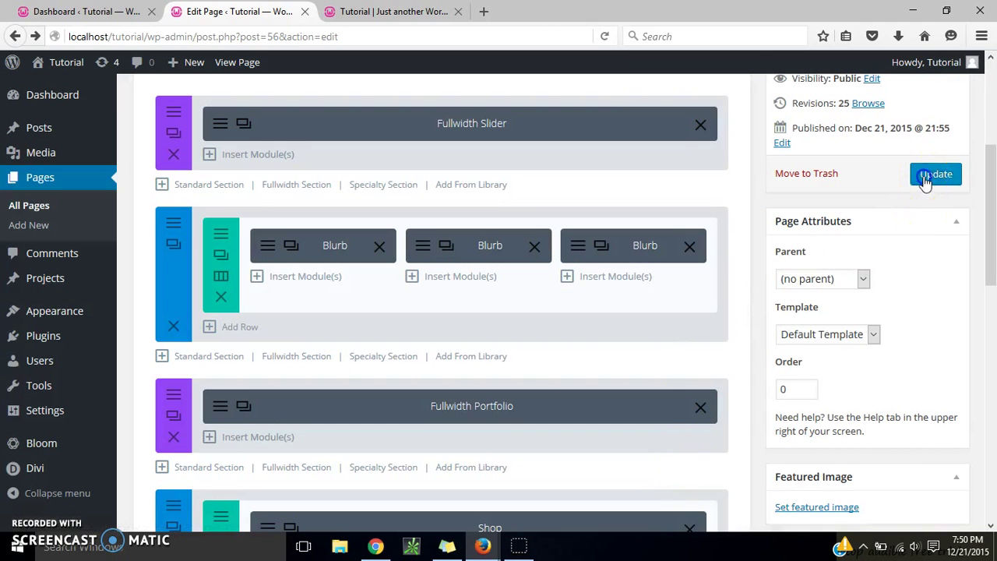
pyautogui.click(926, 176)
# Reload the live home page and test the link of the Web Design blurb.
pyautogui.click(378, 10)
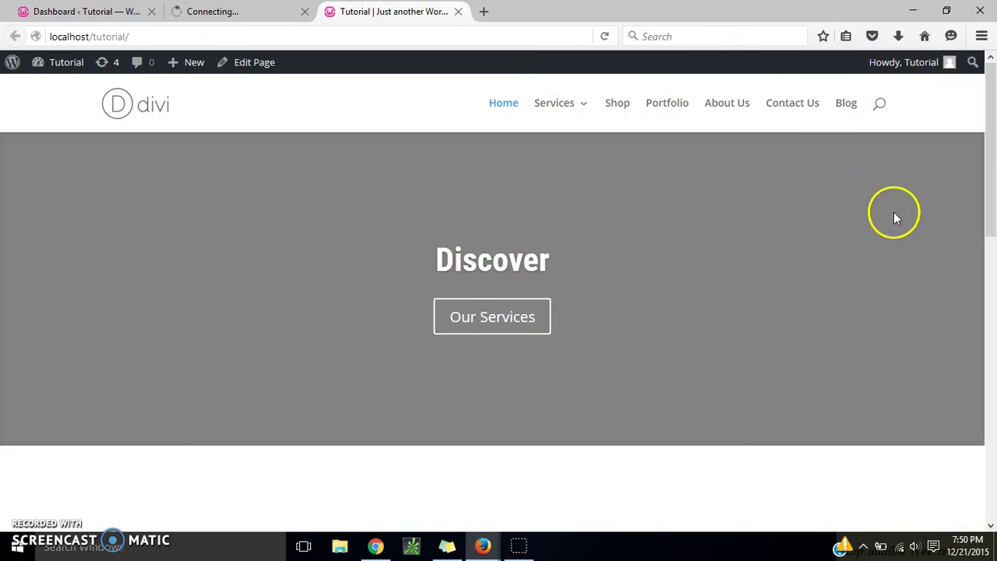
pyautogui.click(604, 36)
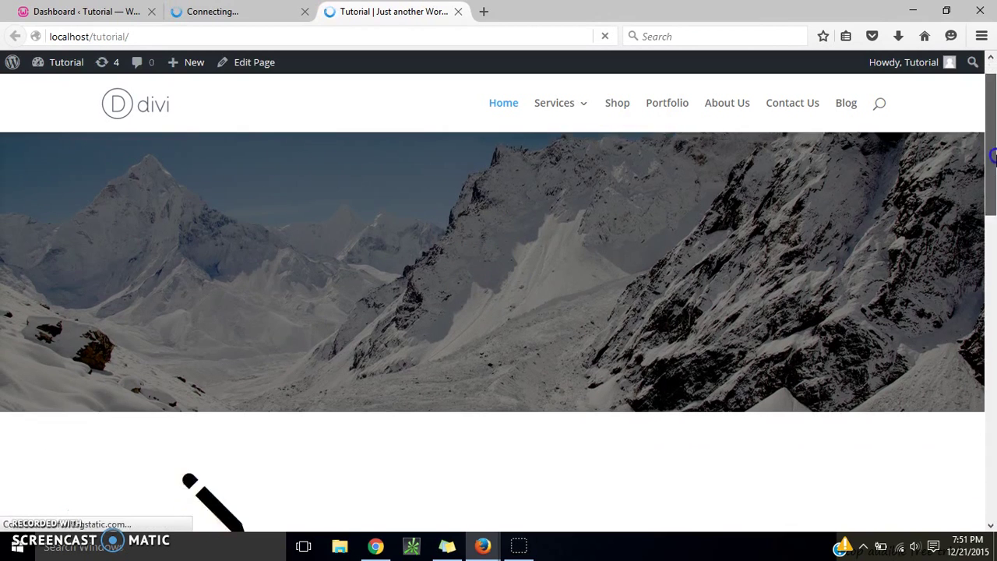
pyautogui.moveTo(994, 148); pyautogui.dragTo(983, 236)
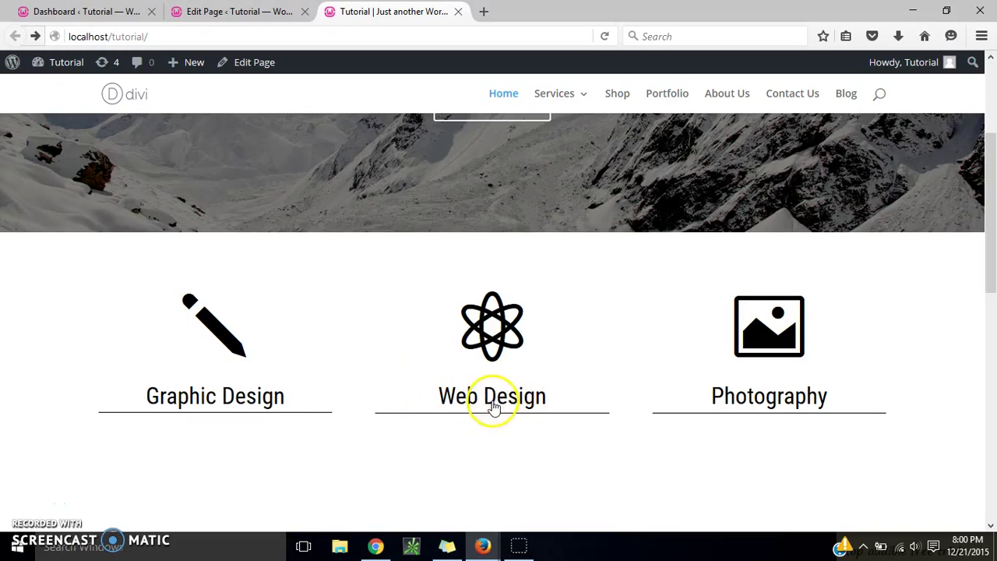
pyautogui.click(488, 319)
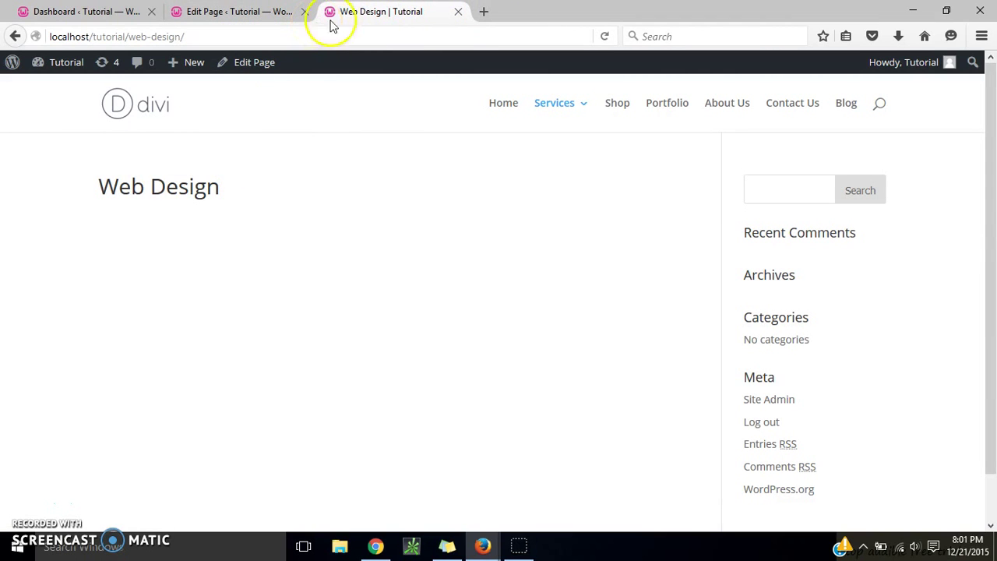
pyautogui.click(458, 11)
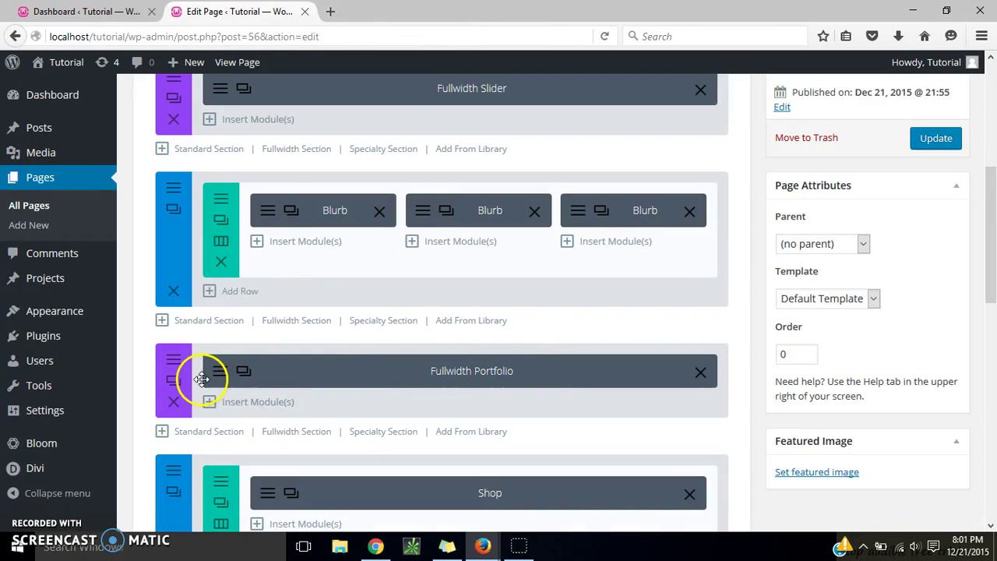
# Start a new project and set the tiger image from the media library as its featured image.
pyautogui.moveTo(67, 294)
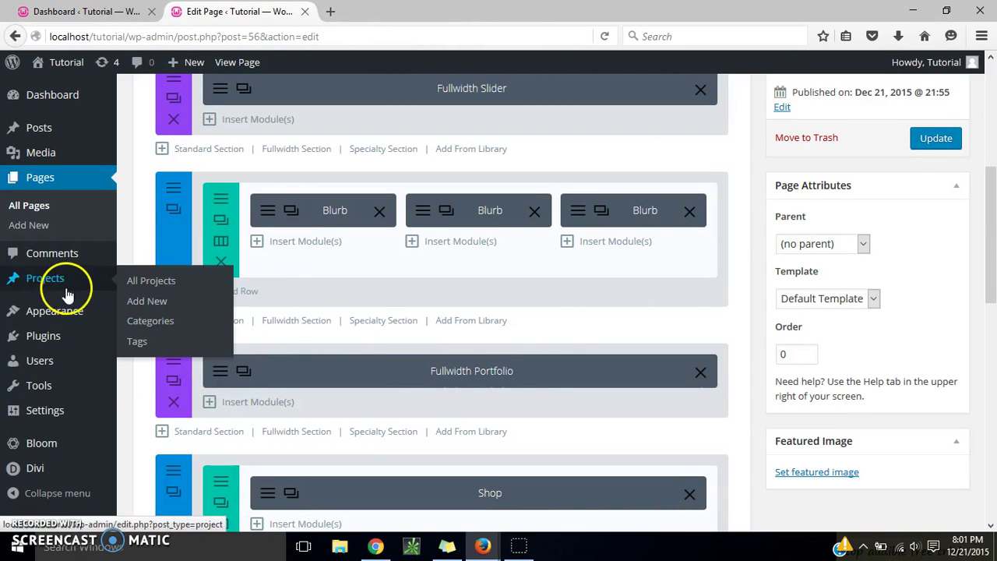
pyautogui.click(166, 305)
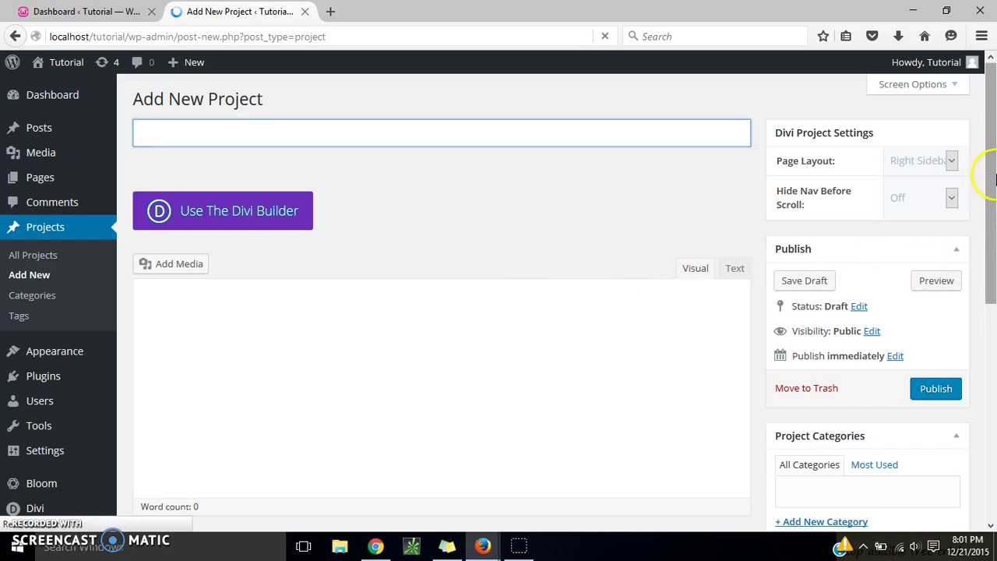
pyautogui.scroll(-4, 994, 222)
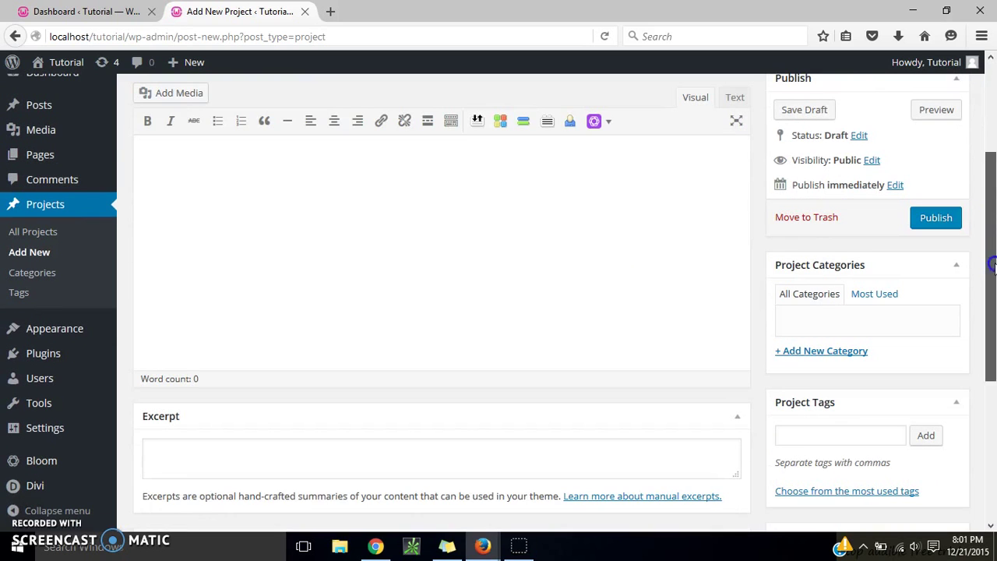
pyautogui.scroll(-3, 994, 237)
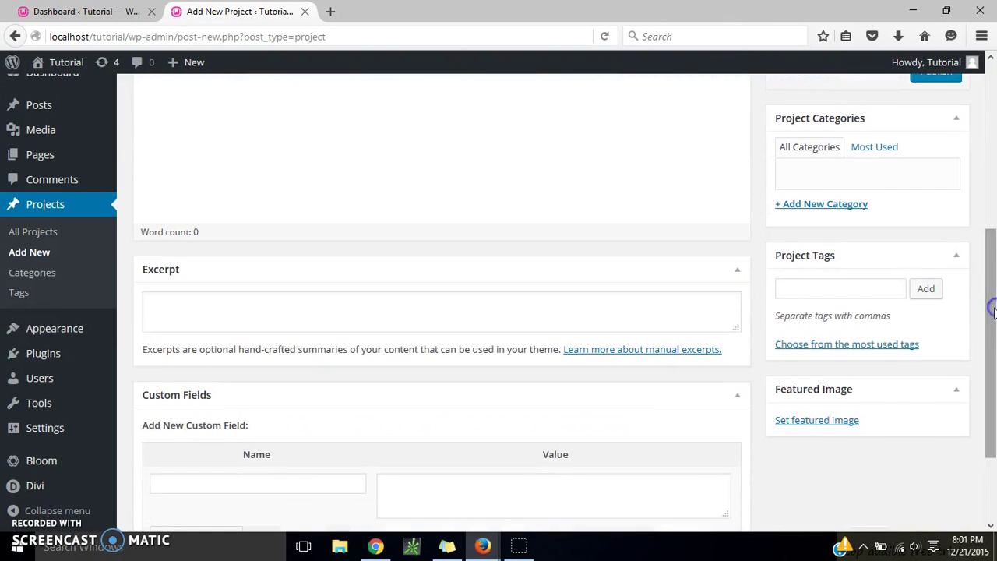
pyautogui.click(831, 424)
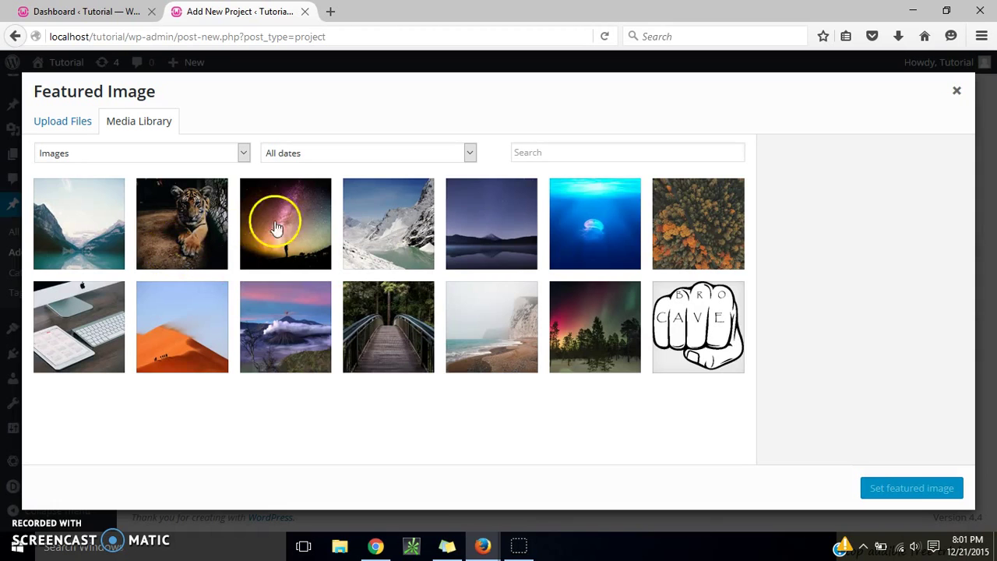
pyautogui.click(187, 227)
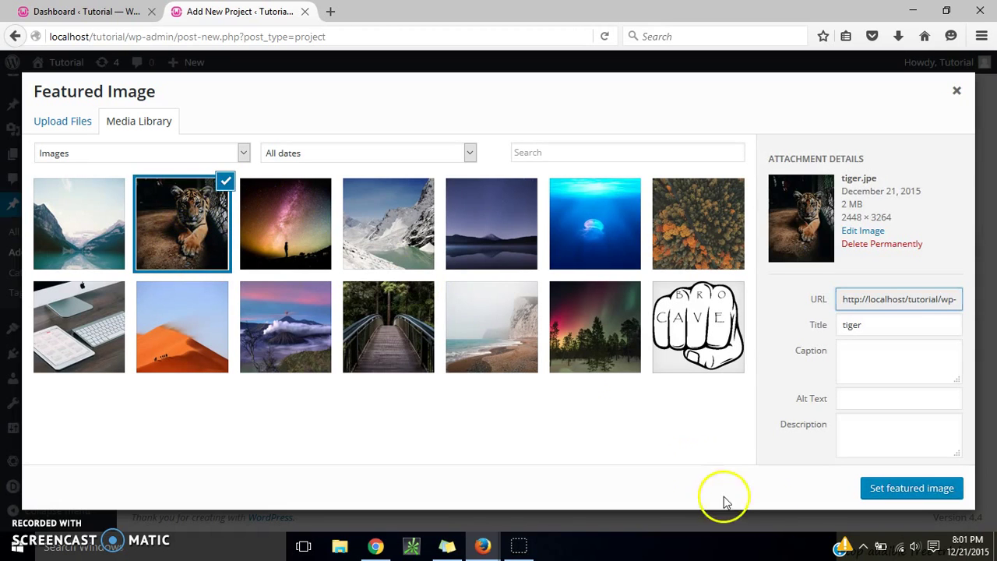
pyautogui.click(929, 491)
# Title the project "Tiger" and enter "Photography" as the name of a new project category.
pyautogui.moveTo(993, 358); pyautogui.dragTo(356, 85)
pyautogui.click(274, 137)
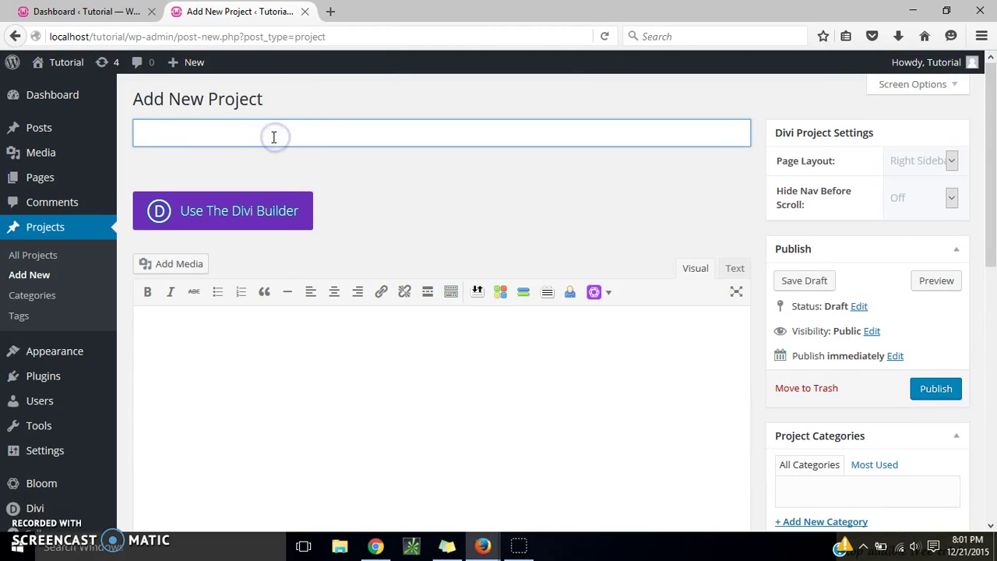
pyautogui.moveTo(986, 172); pyautogui.dragTo(919, 307)
pyautogui.click(826, 278)
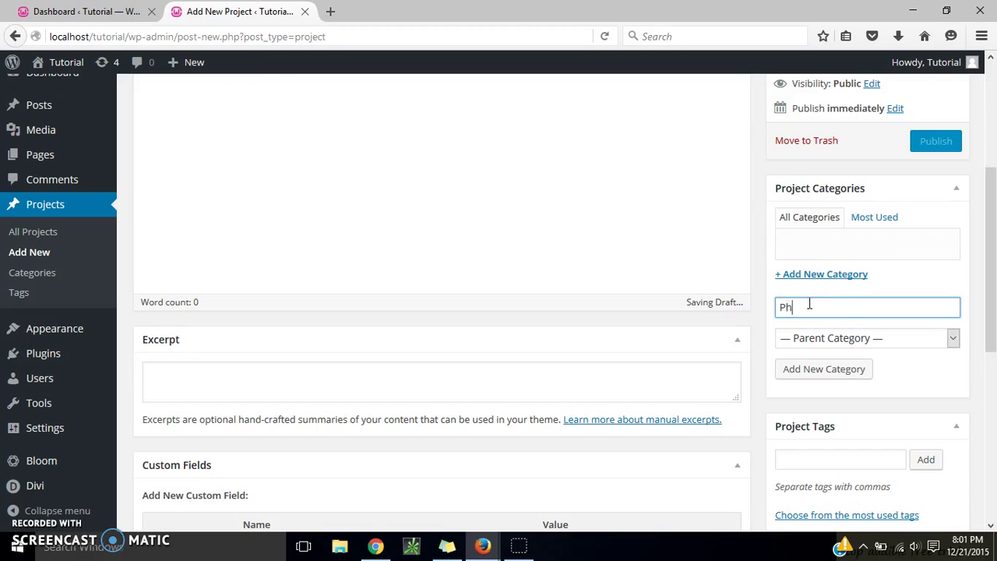
pyautogui.write('Photography')
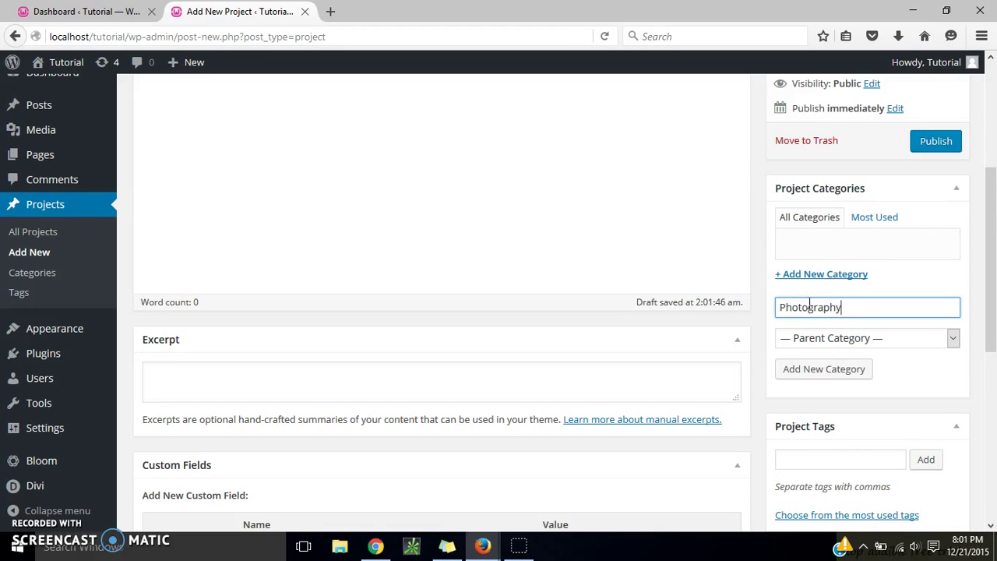
# Publish the Tiger project.
pyautogui.click(470, 389)
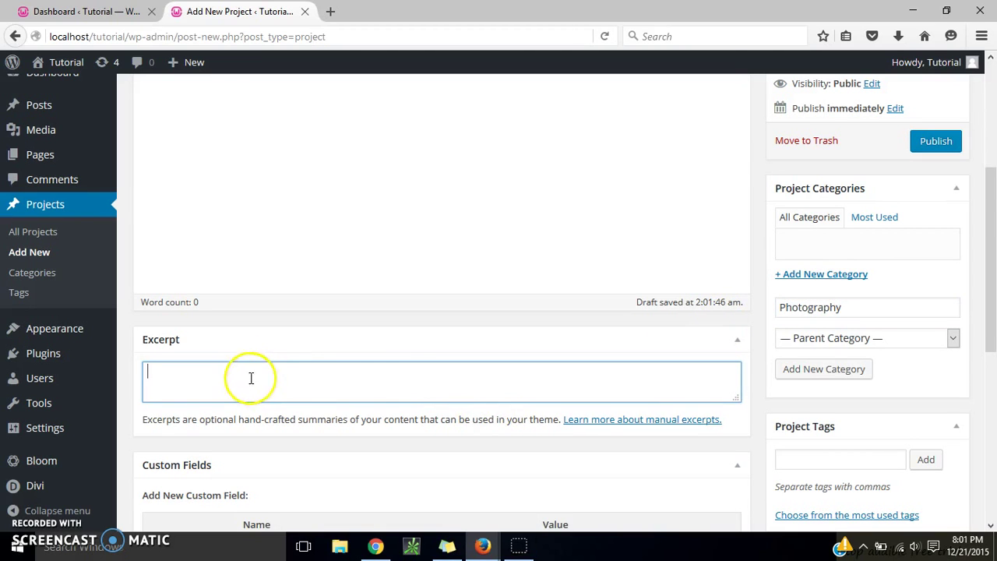
pyautogui.moveTo(993, 234); pyautogui.dragTo(994, 180)
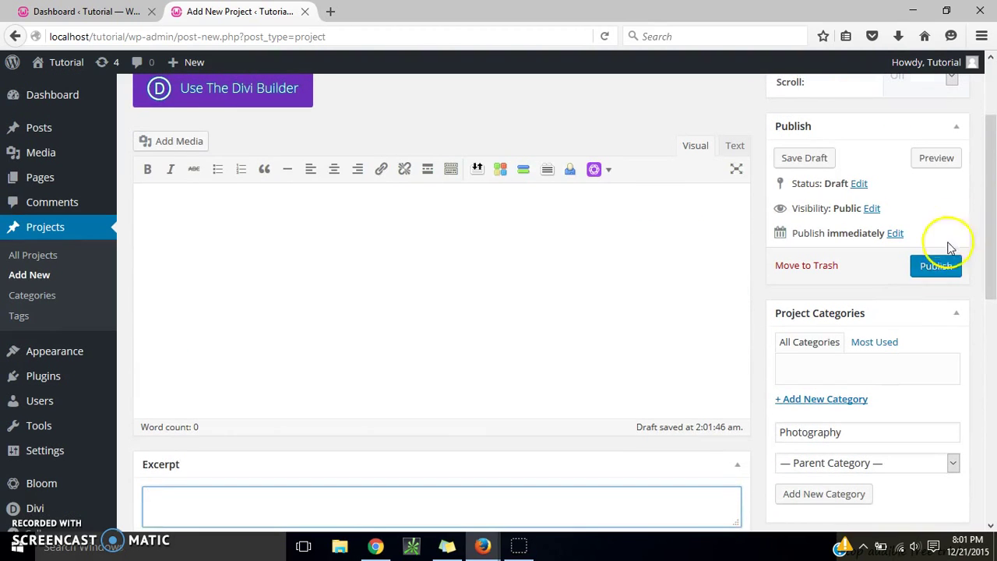
pyautogui.click(935, 266)
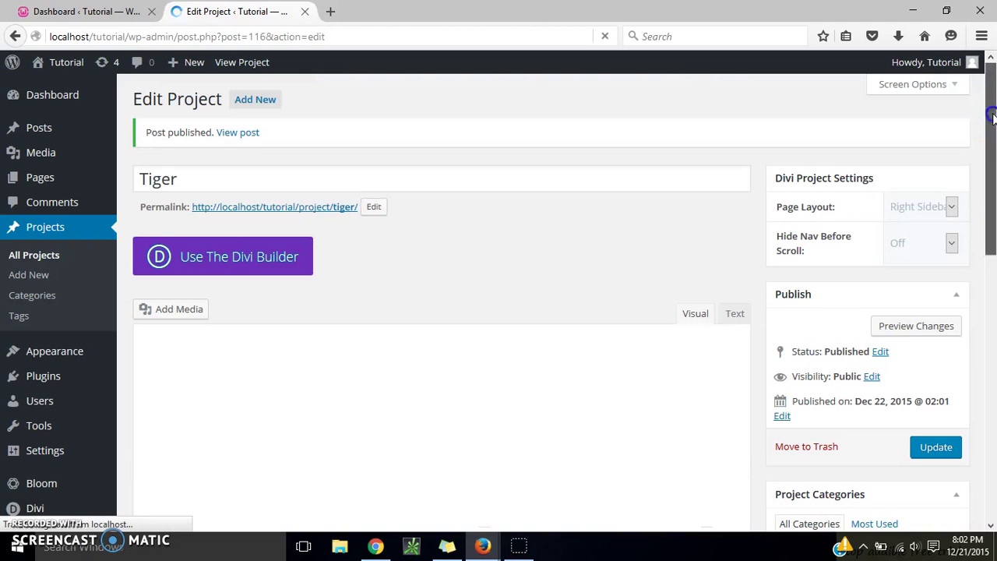
pyautogui.scroll(-1, 994, 139)
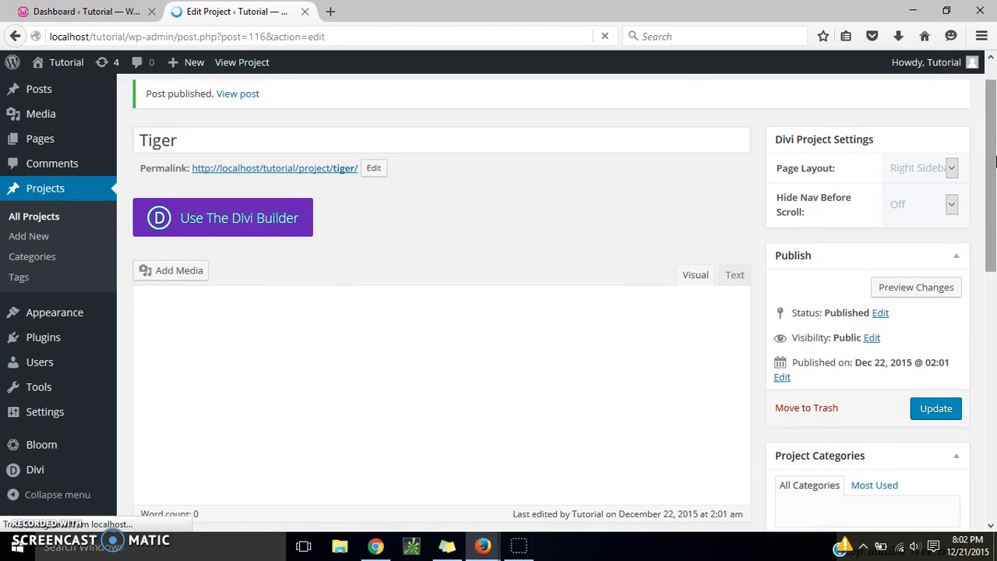
pyautogui.scroll(1, 995, 148)
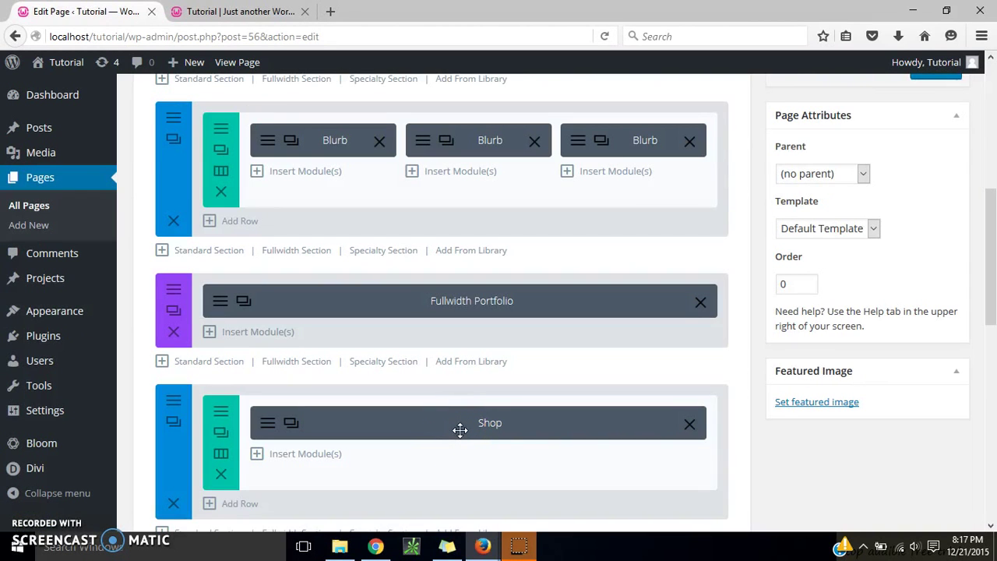
# Clear the portfolio title of the Home page's Fullwidth Portfolio module.
pyautogui.click(220, 308)
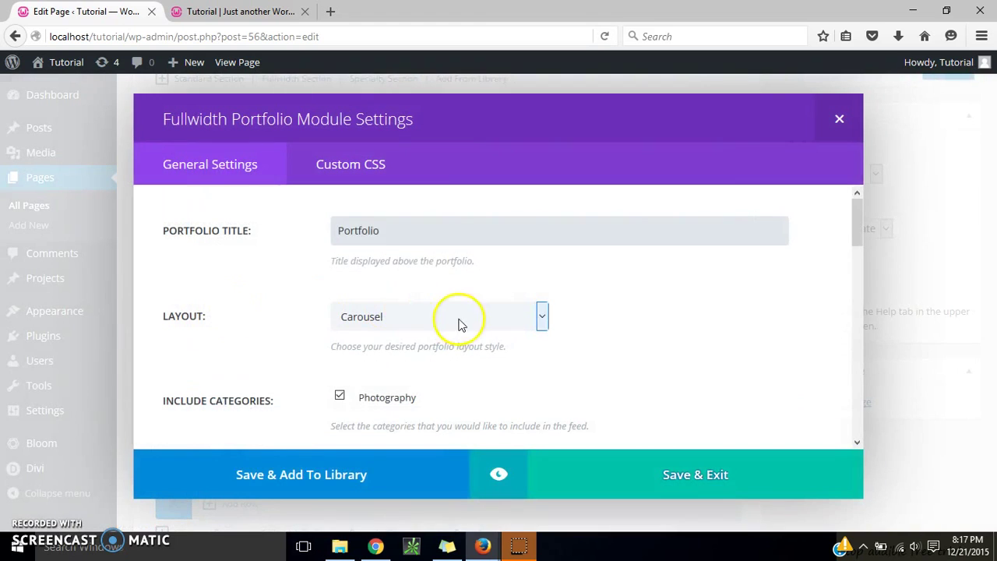
pyautogui.moveTo(385, 235); pyautogui.dragTo(282, 247)
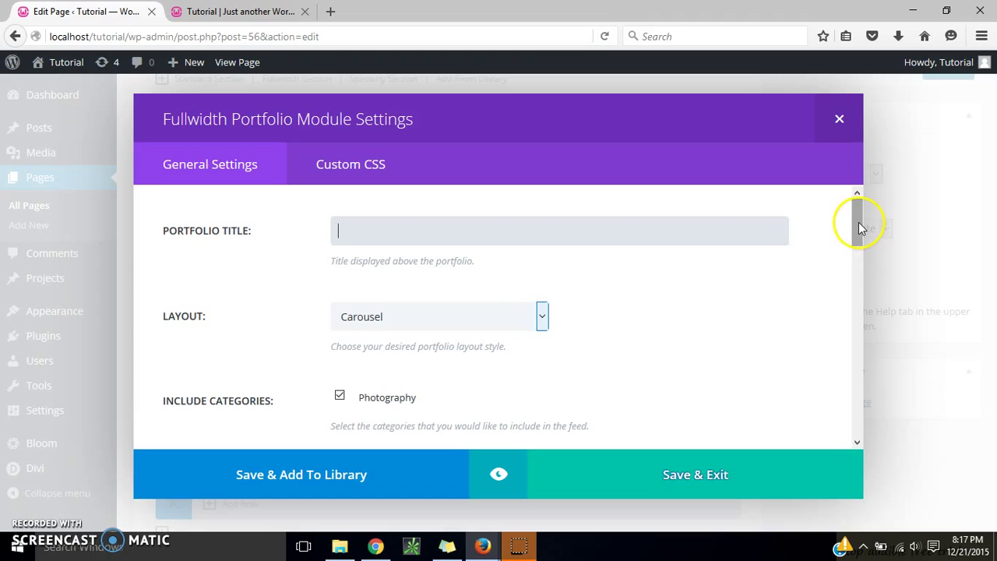
pyautogui.moveTo(860, 227); pyautogui.dragTo(858, 243)
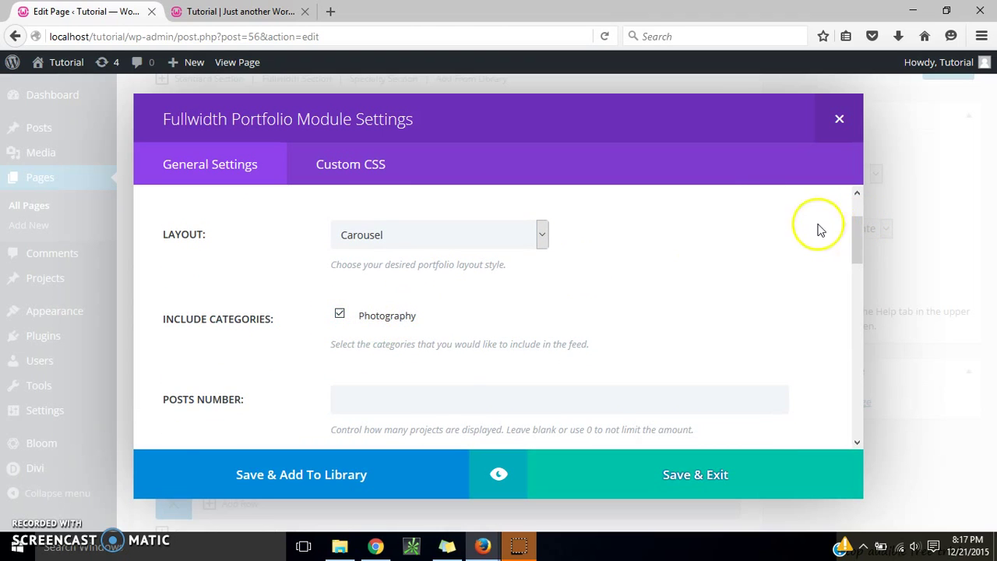
pyautogui.moveTo(857, 232); pyautogui.dragTo(860, 273)
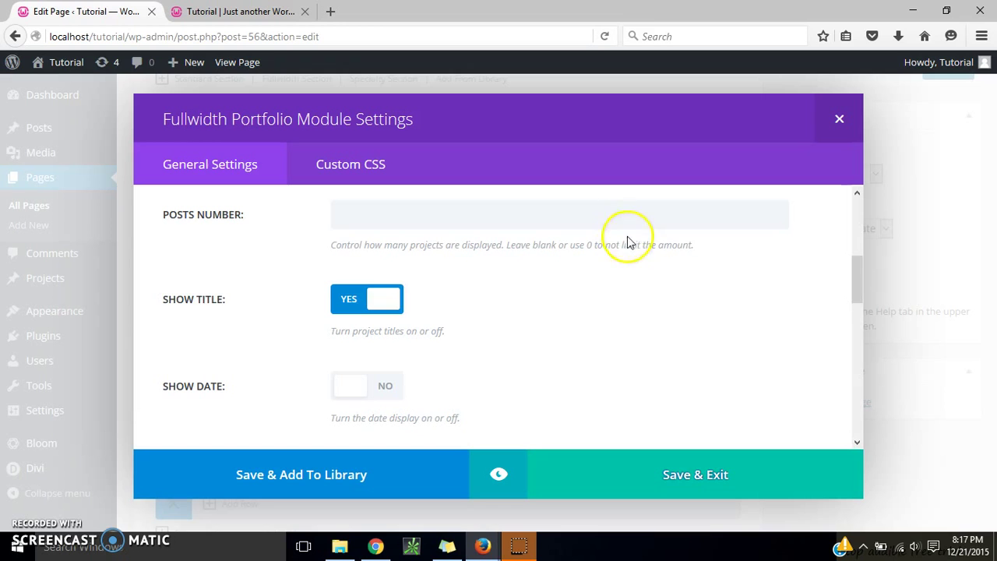
# Set the portfolio's automatic carousel rotation speed to 3000 ms and save the module.
pyautogui.moveTo(860, 285); pyautogui.dragTo(854, 356)
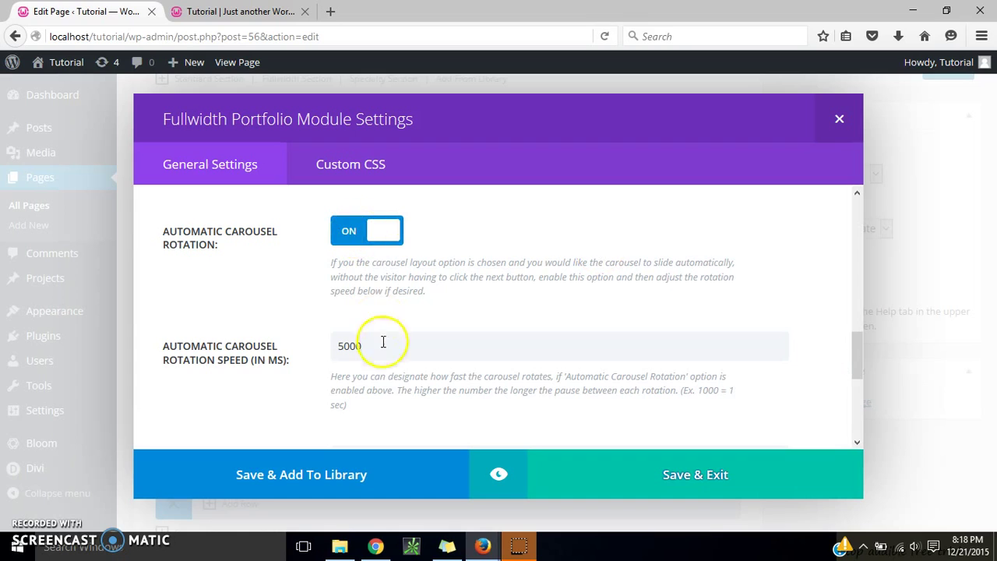
pyautogui.moveTo(380, 346); pyautogui.dragTo(218, 382)
pyautogui.press('BackSpace')
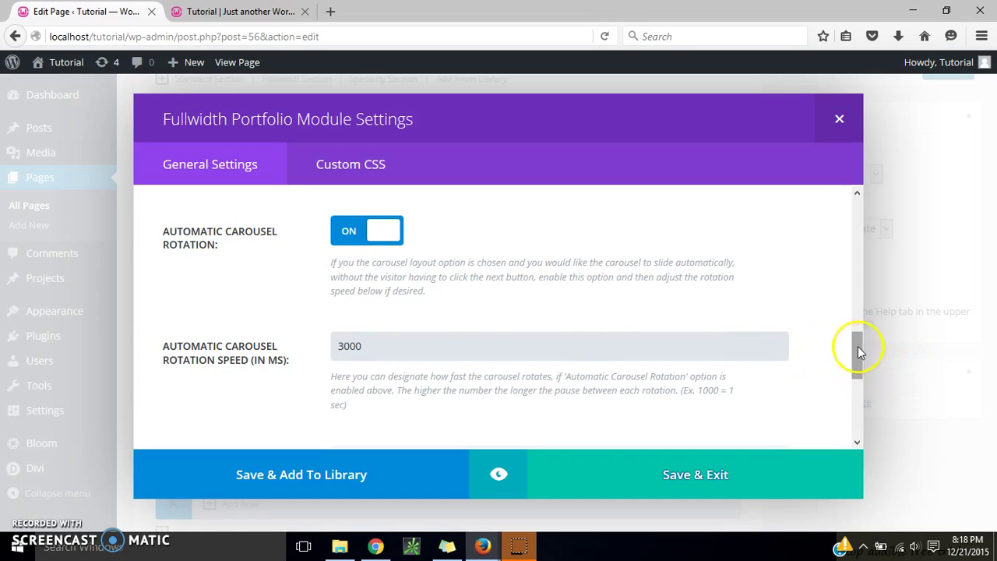
pyautogui.moveTo(856, 340); pyautogui.dragTo(856, 375)
pyautogui.click(650, 454)
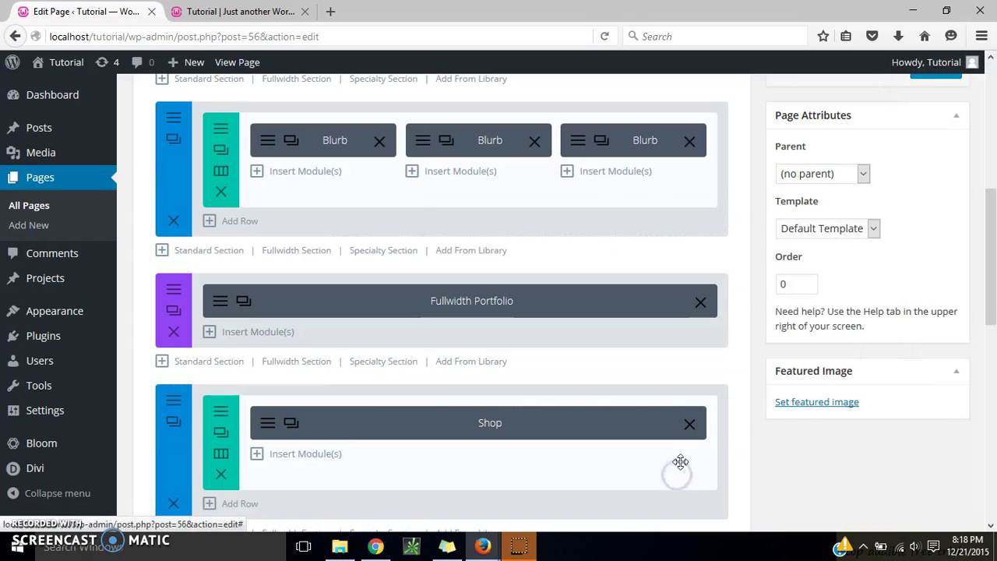
# Update the Home page and reload the live site to check the portfolio carousel.
pyautogui.moveTo(990, 263); pyautogui.dragTo(994, 225)
pyautogui.click(944, 199)
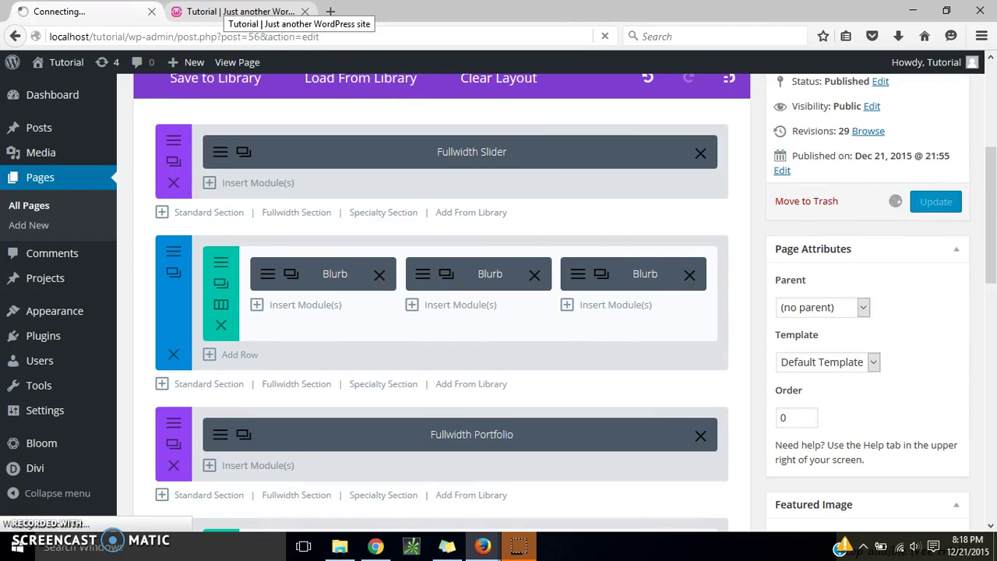
pyautogui.click(234, 11)
pyautogui.click(607, 37)
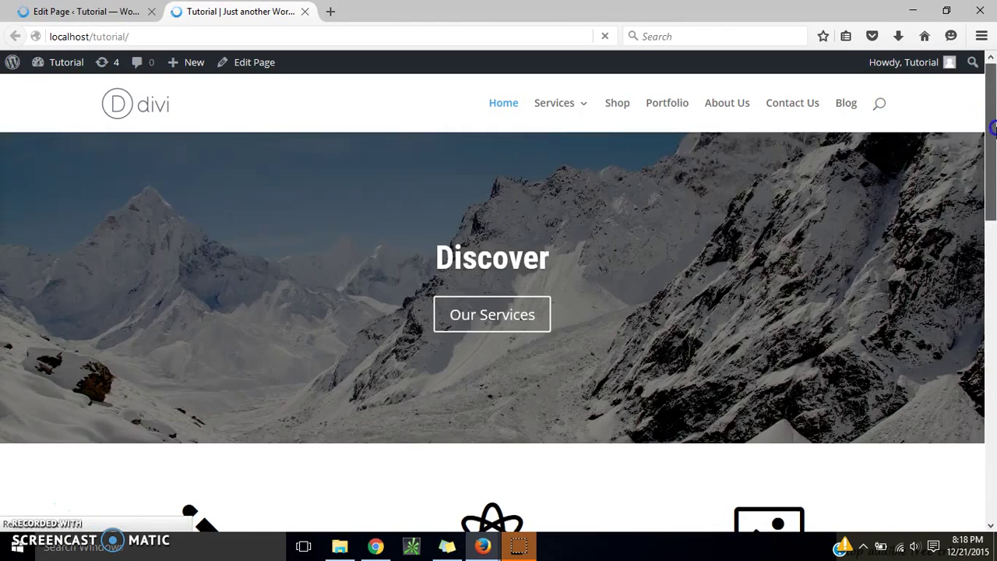
pyautogui.moveTo(989, 131); pyautogui.dragTo(994, 271)
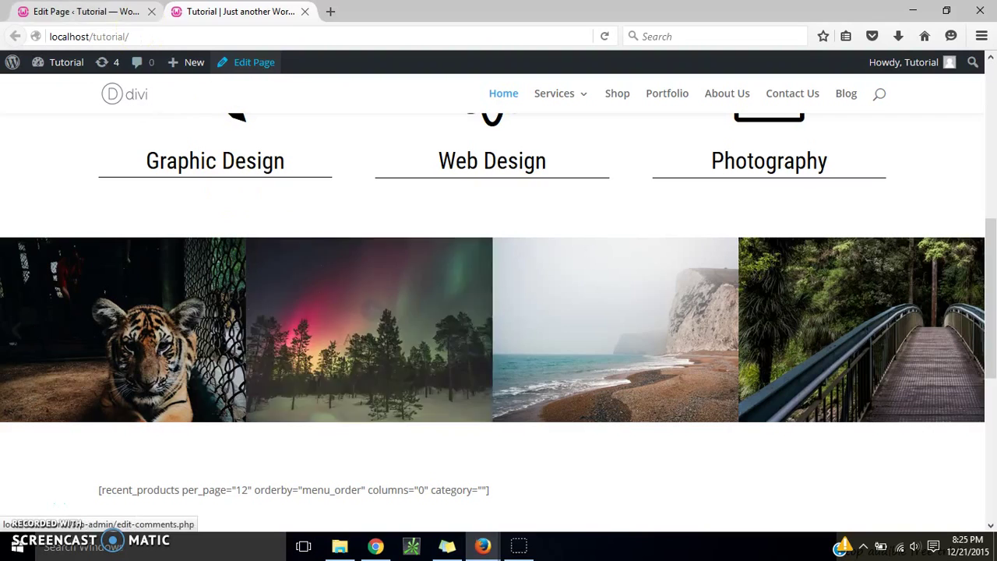
# Browse the popular plugins available for installation to find the WooCommerce plugin.
pyautogui.click(85, 11)
pyautogui.scroll(-10, 993, 195)
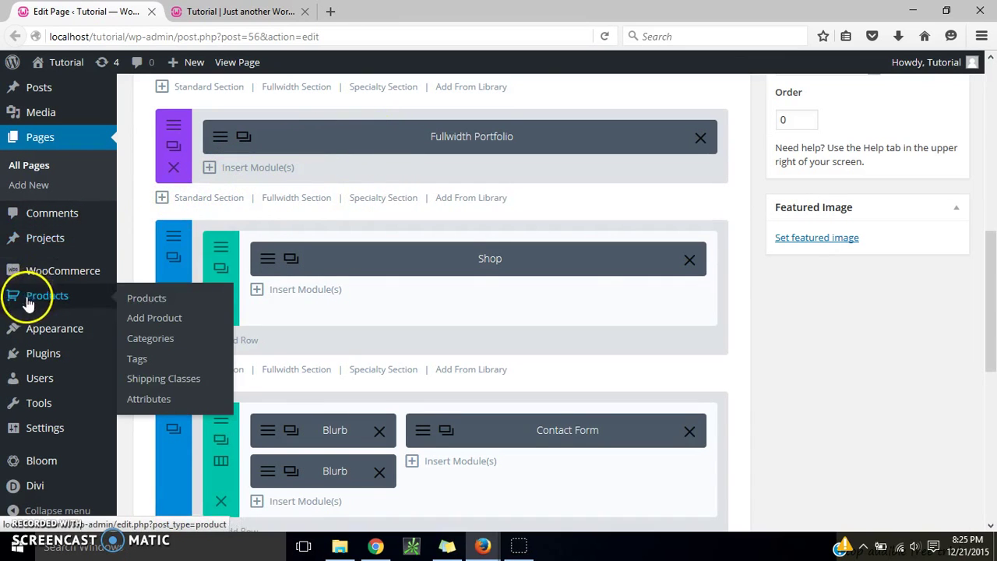
pyautogui.moveTo(67, 288)
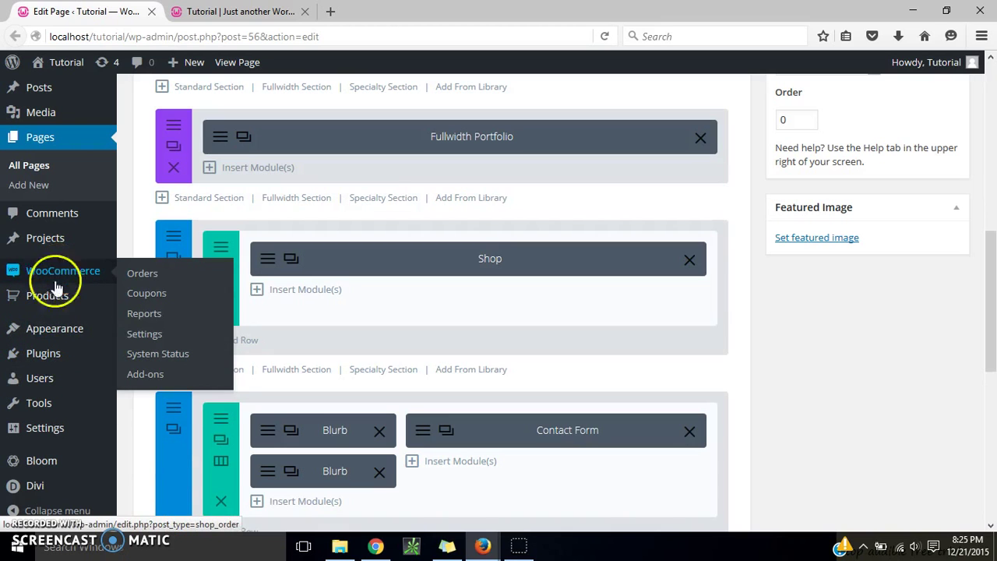
pyautogui.moveTo(35, 356)
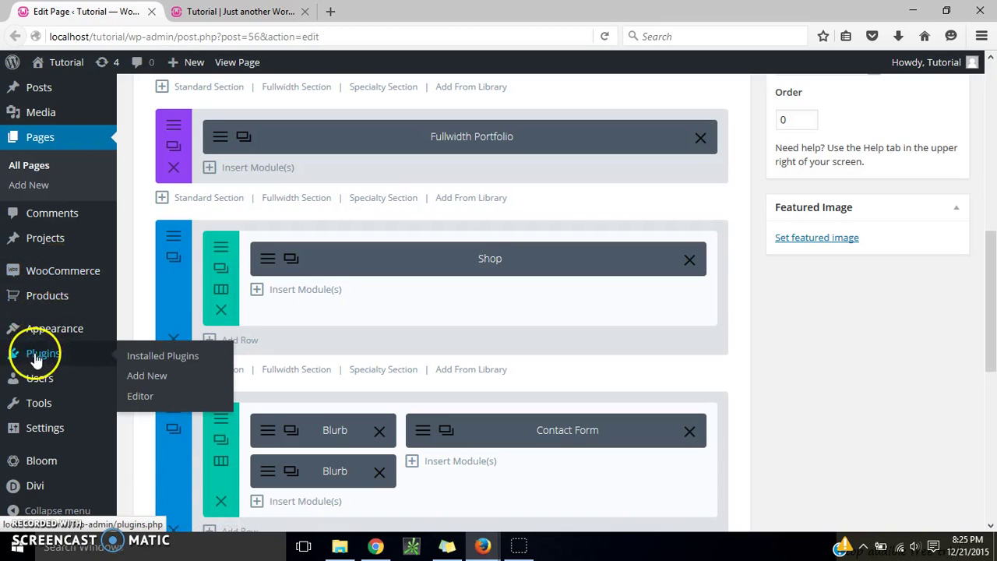
pyautogui.click(145, 377)
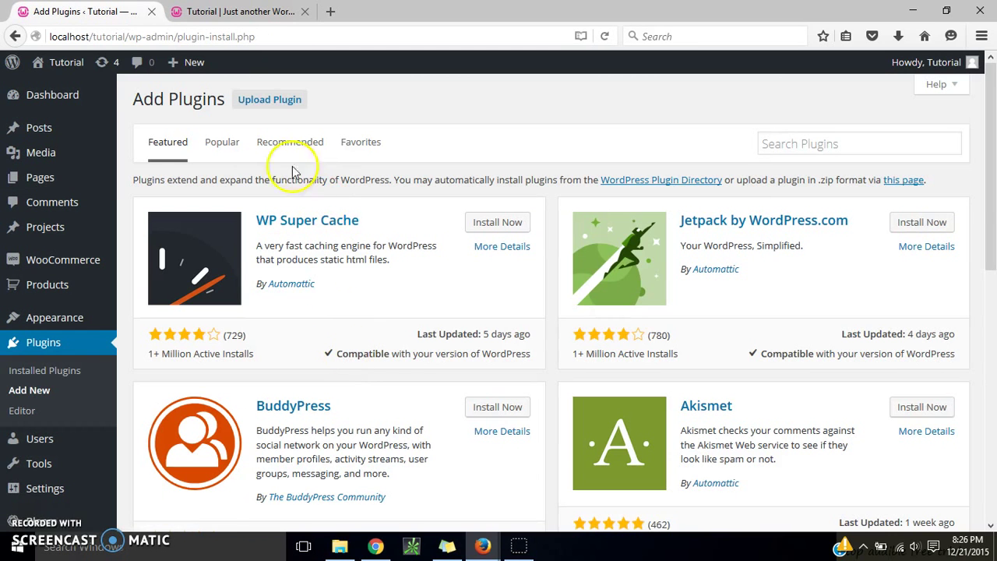
pyautogui.click(221, 143)
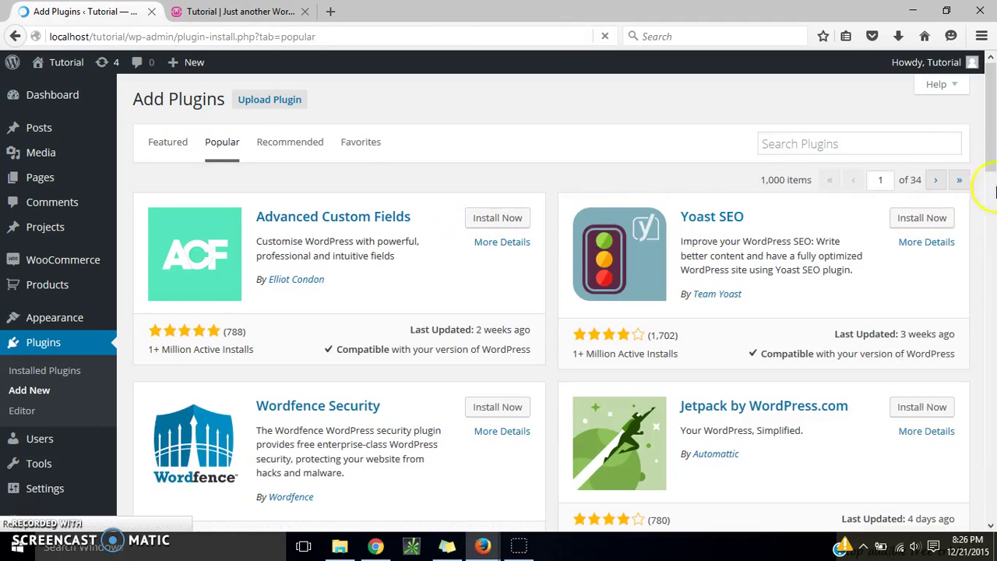
pyautogui.moveTo(987, 68); pyautogui.dragTo(994, 164)
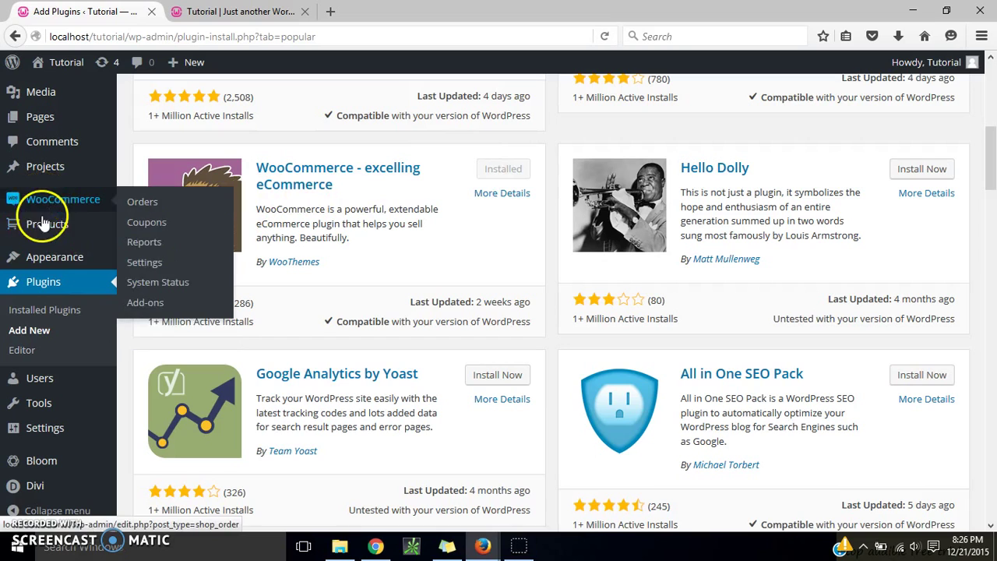
# Start a new WooCommerce product titled "Photograph 1".
pyautogui.moveTo(51, 225)
pyautogui.click(161, 248)
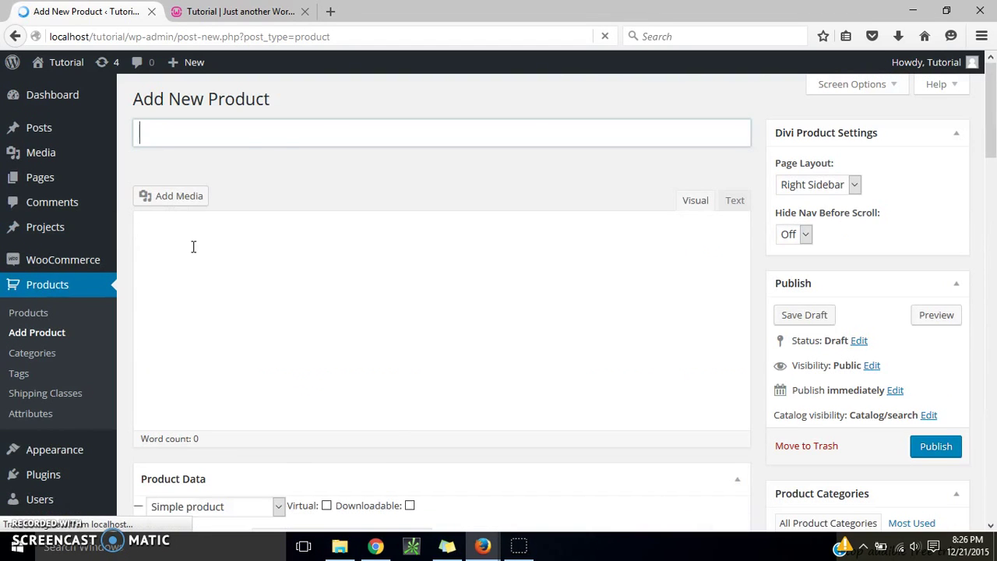
pyautogui.click(252, 122)
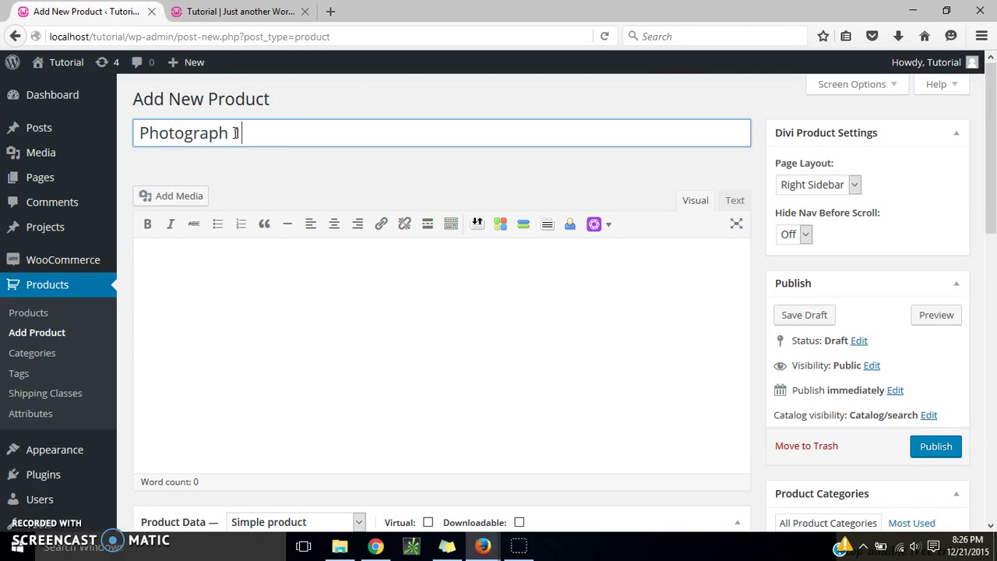
# Set the tiger photo from the media library as the product image.
pyautogui.scroll(-10, 849, 354)
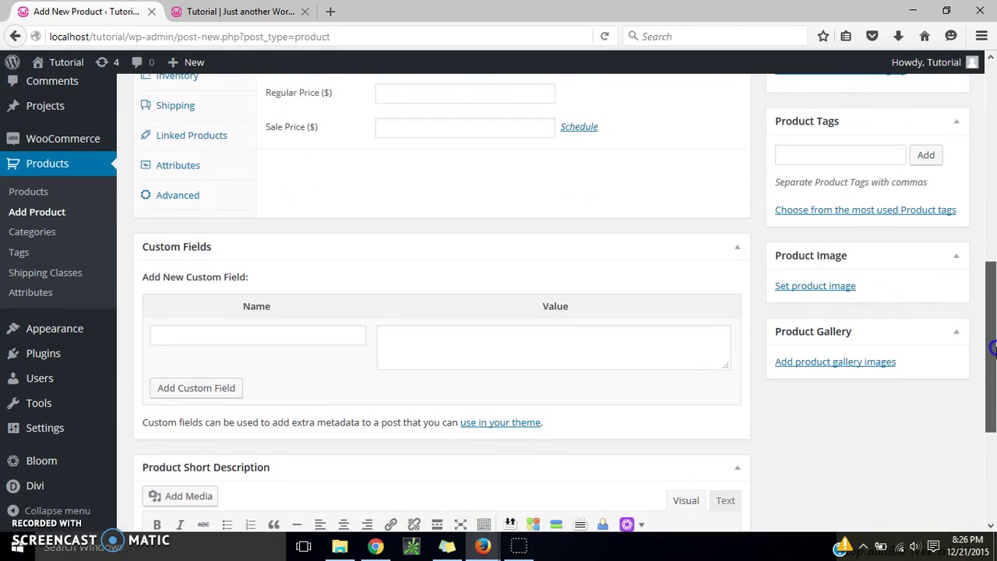
pyautogui.click(830, 288)
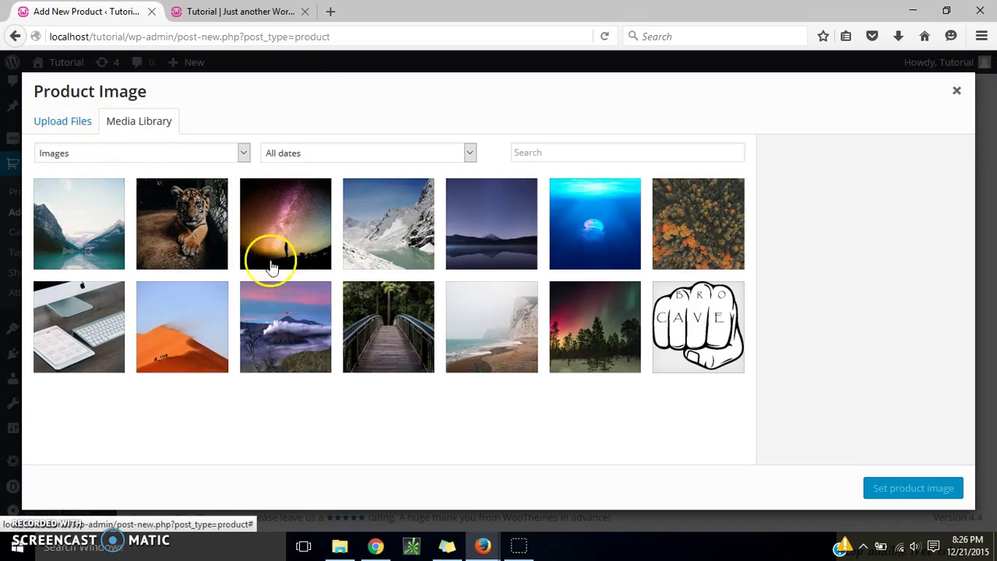
pyautogui.click(222, 234)
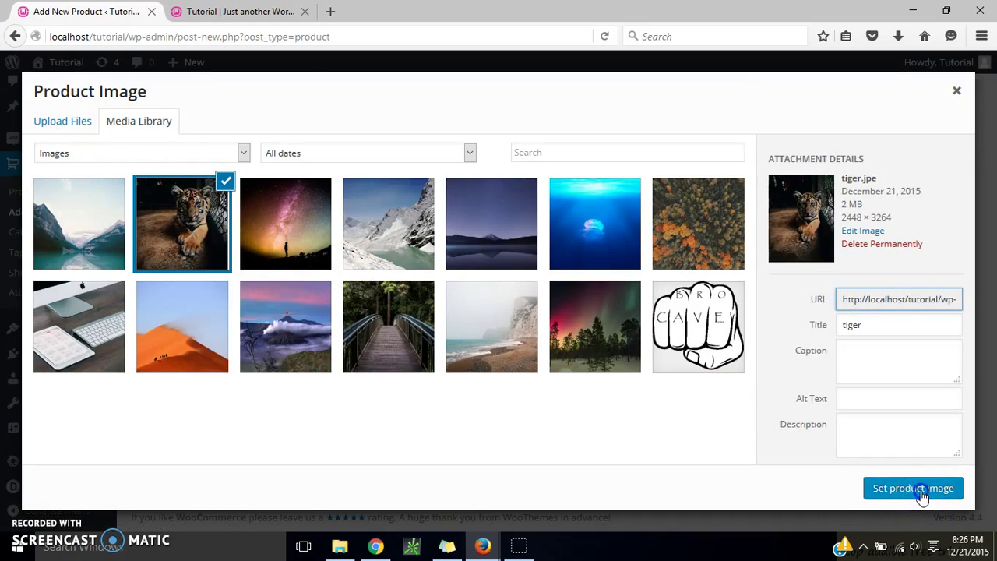
pyautogui.click(916, 487)
# Mark the product as downloadable and virtual, and set its regular price to $7.99.
pyautogui.moveTo(996, 346); pyautogui.dragTo(996, 266)
pyautogui.moveTo(993, 309)
pyautogui.mouseDown()
pyautogui.moveTo(993, 222)
pyautogui.moveTo(993, 314)
pyautogui.mouseUp()
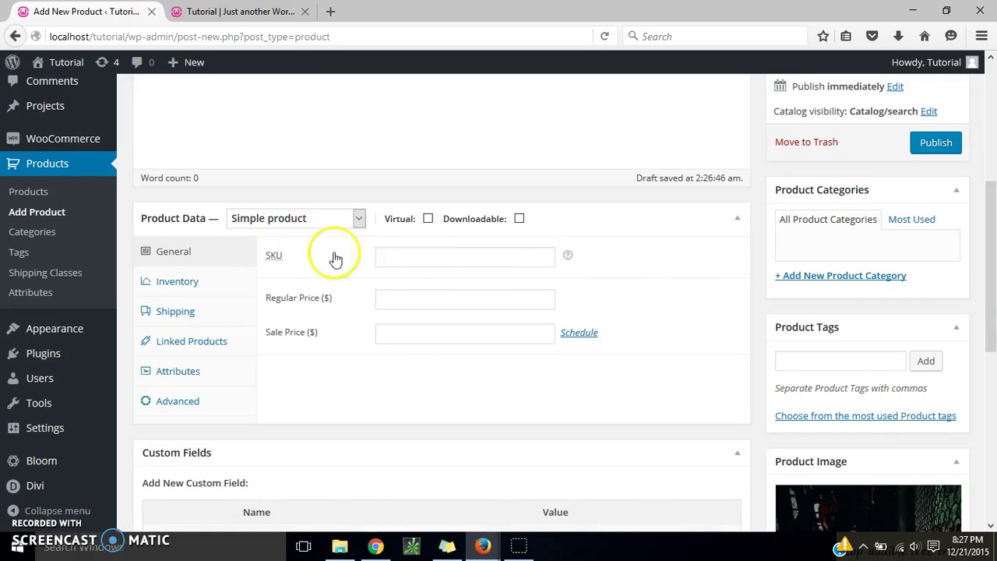
pyautogui.click(519, 218)
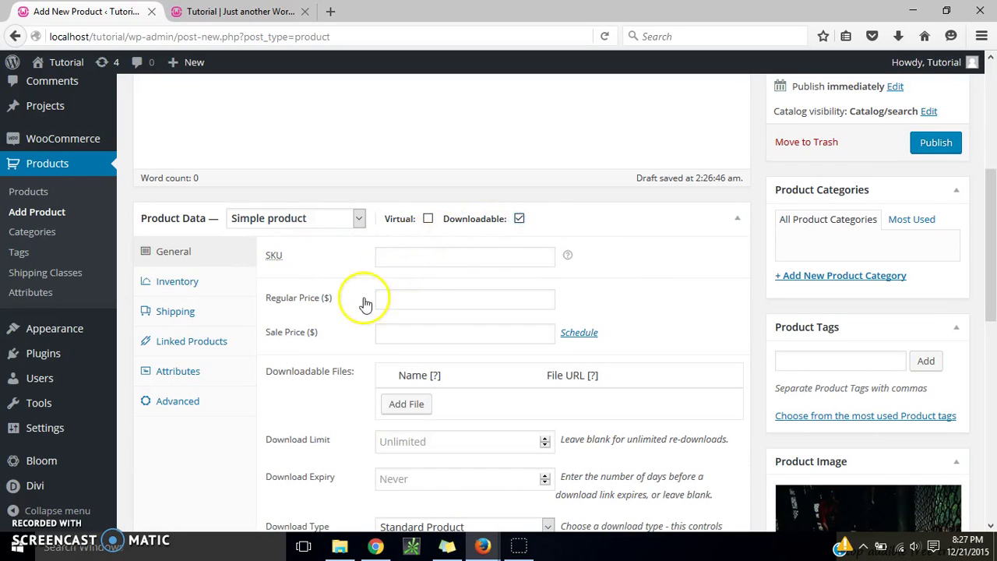
pyautogui.click(427, 219)
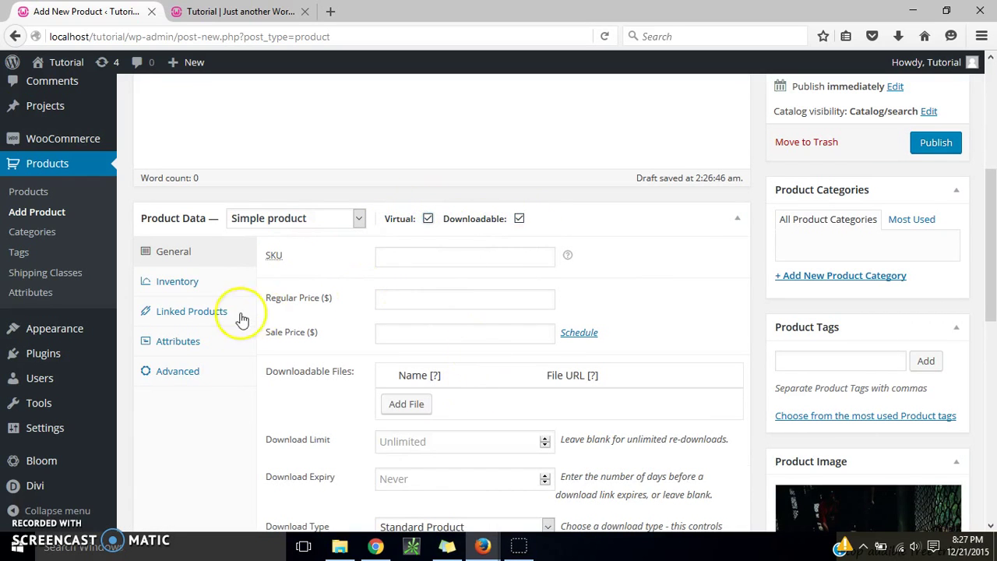
pyautogui.scroll(-2, 995, 253)
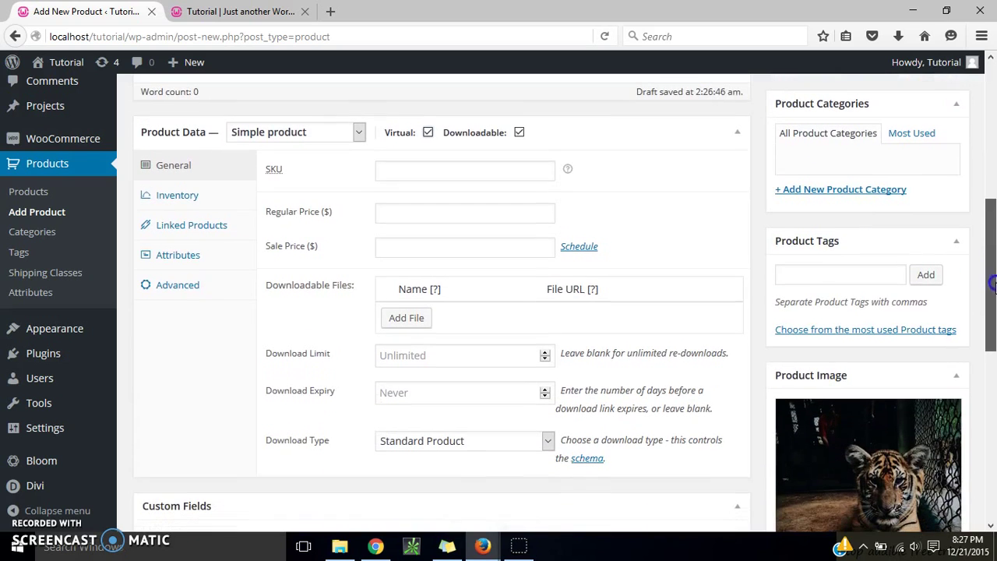
pyautogui.click(411, 212)
pyautogui.write('7.99')
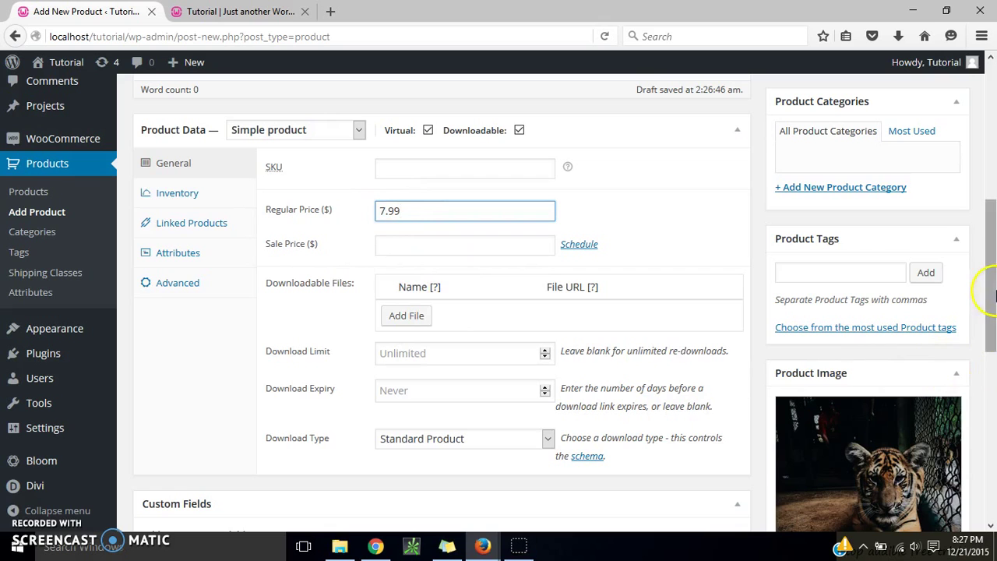
# Publish the Photograph 1 product.
pyautogui.scroll(-5, 994, 294)
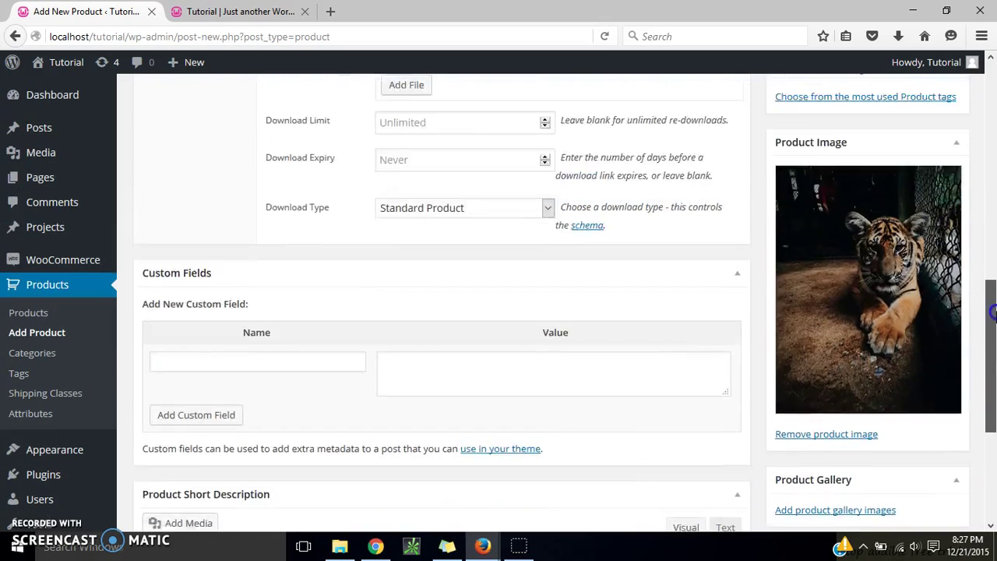
pyautogui.scroll(8, 994, 312)
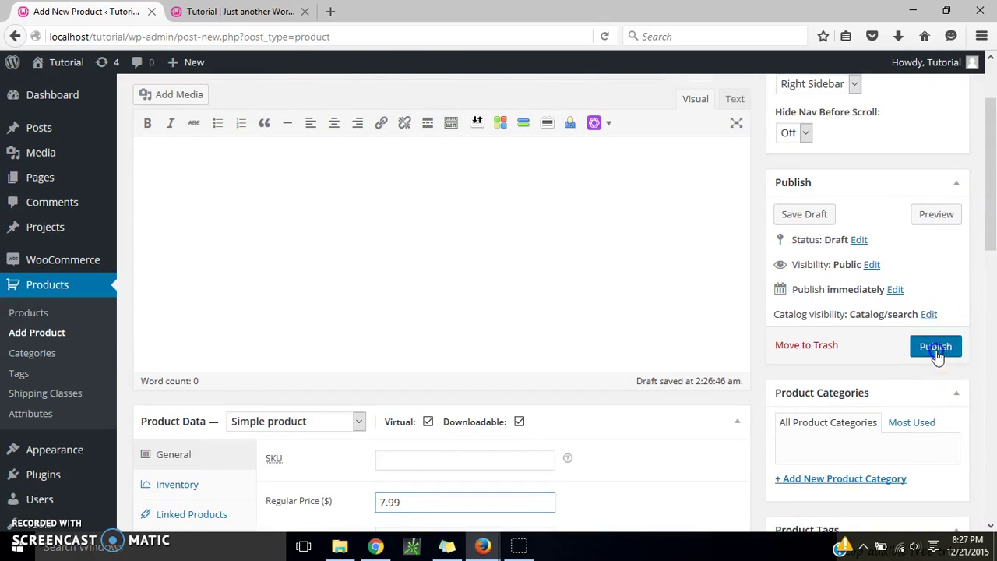
pyautogui.click(937, 351)
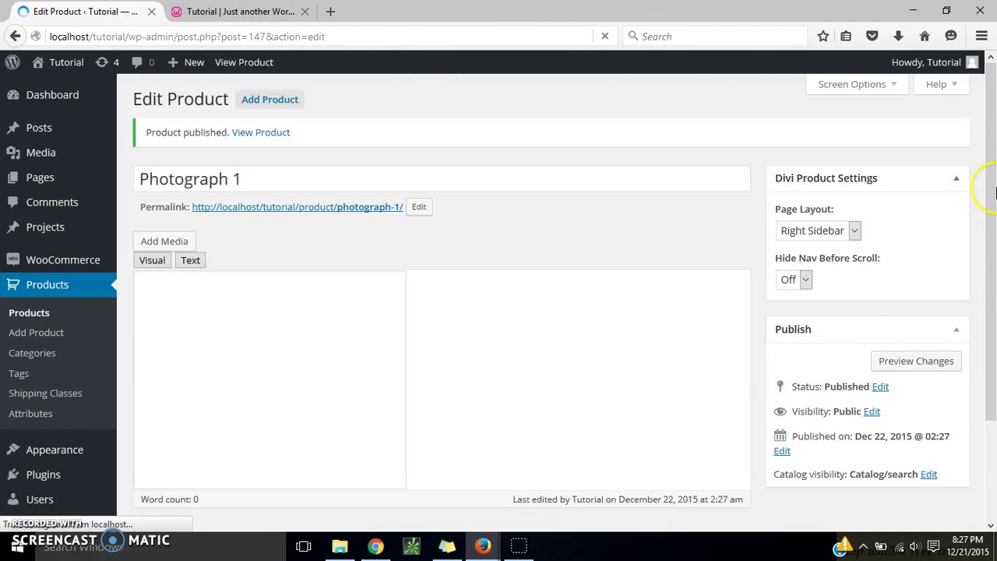
pyautogui.click(994, 193)
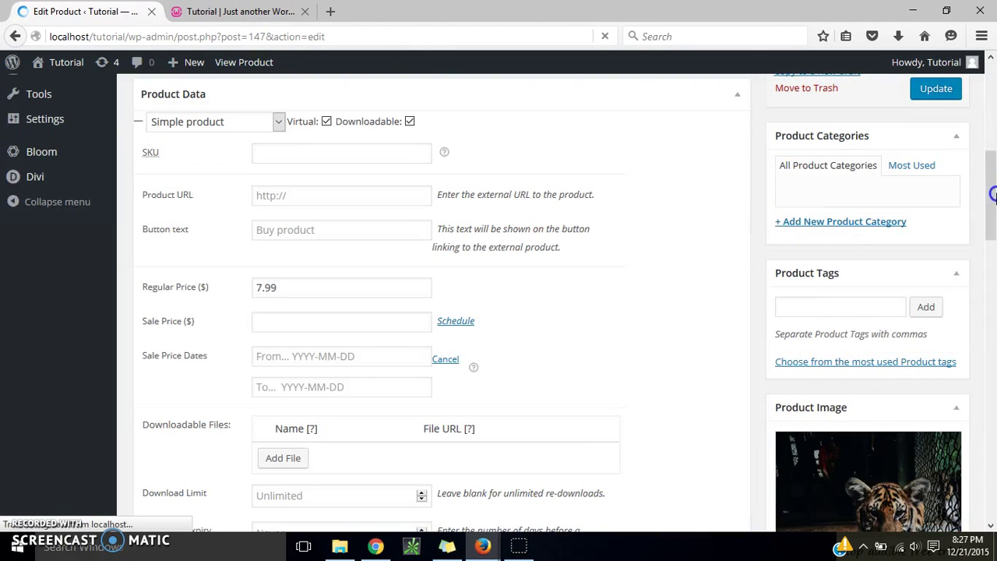
pyautogui.moveTo(995, 199); pyautogui.dragTo(993, 128)
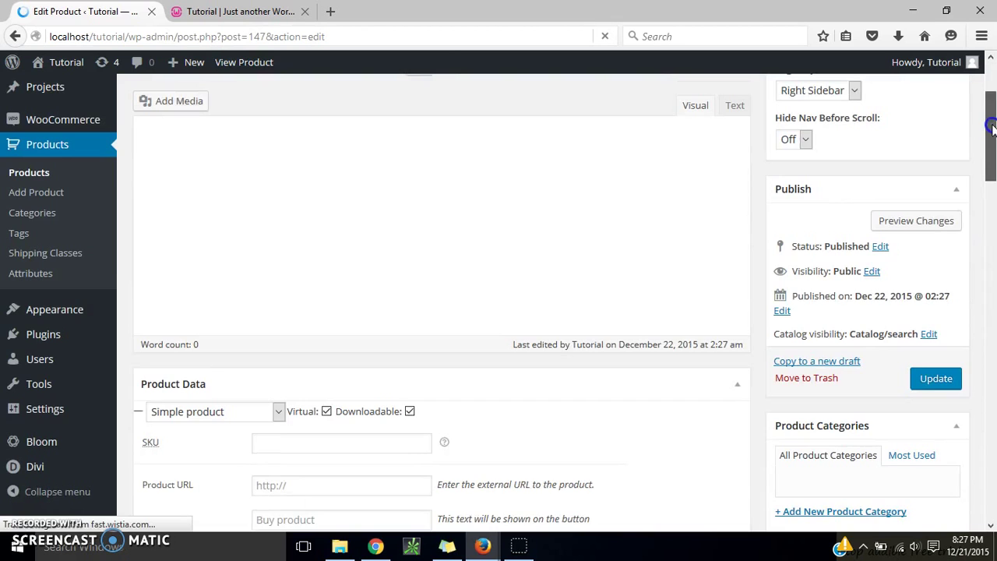
pyautogui.click(992, 80)
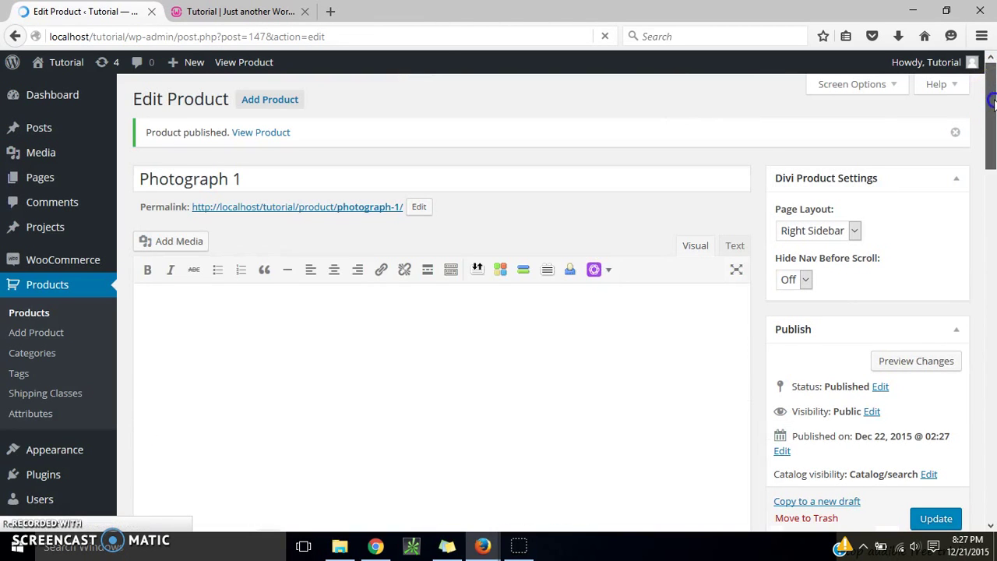
pyautogui.moveTo(993, 101); pyautogui.dragTo(994, 114)
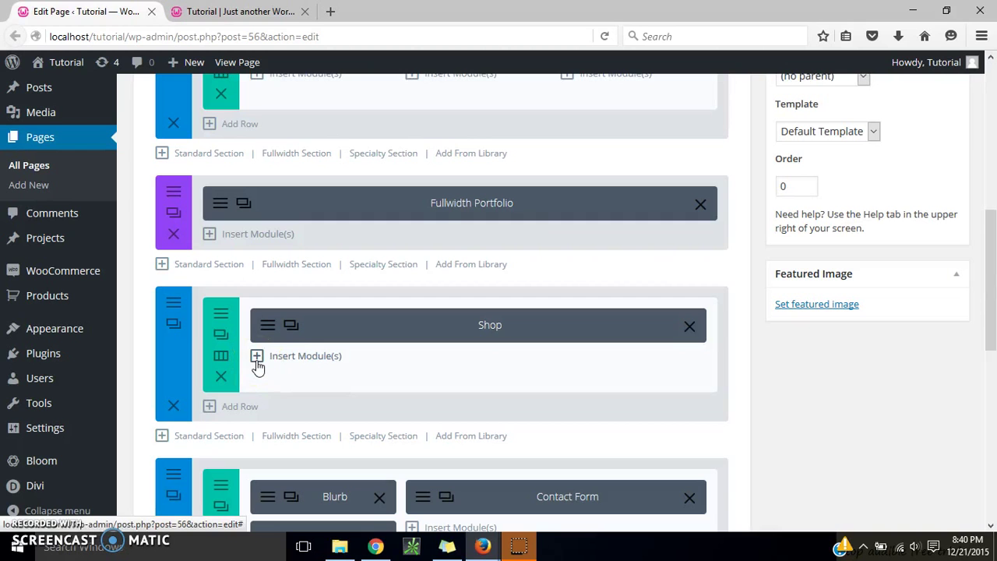
# Set the Home page Shop module's number of columns to 3 Columns and save the module.
pyautogui.click(268, 335)
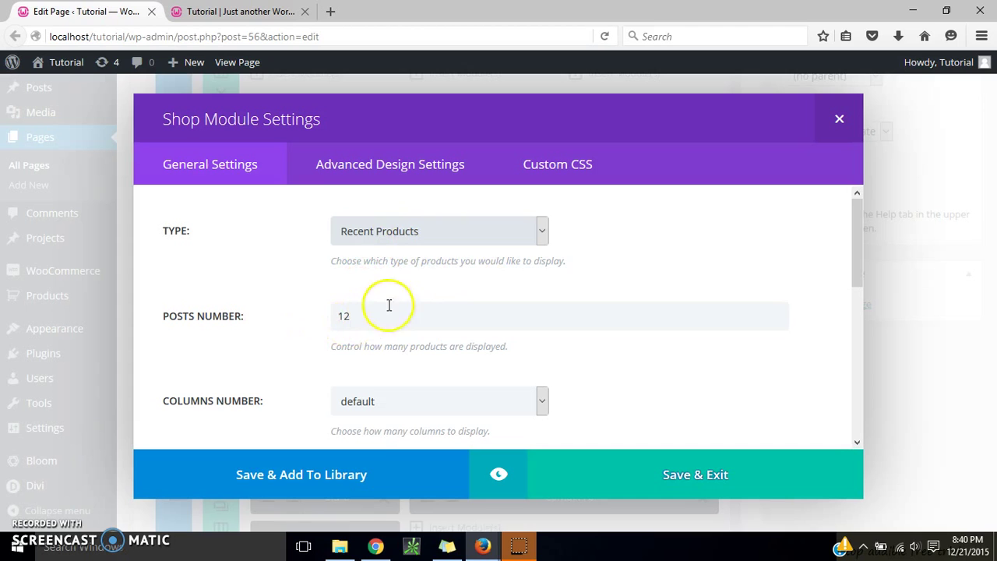
pyautogui.moveTo(857, 224); pyautogui.dragTo(781, 263)
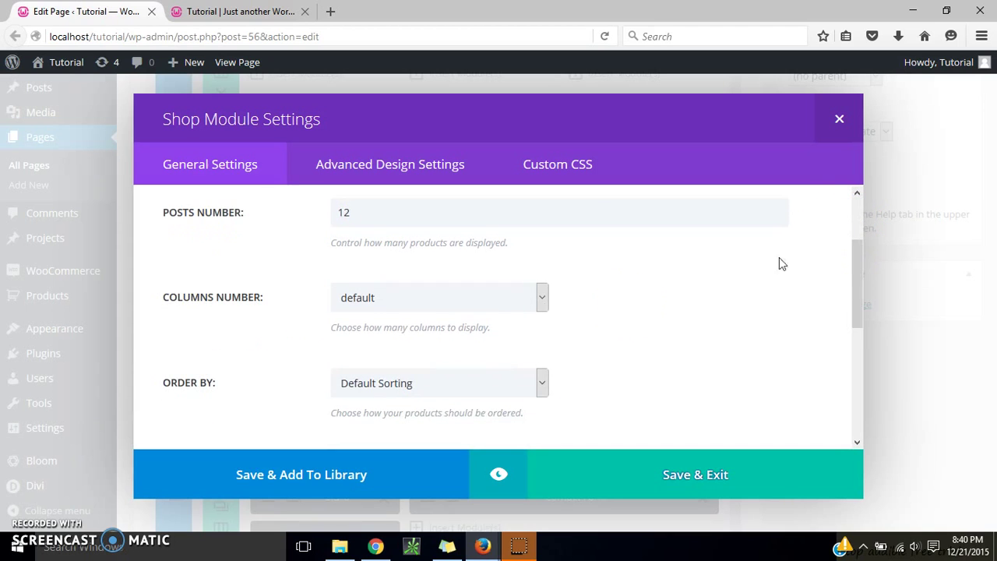
pyautogui.click(544, 303)
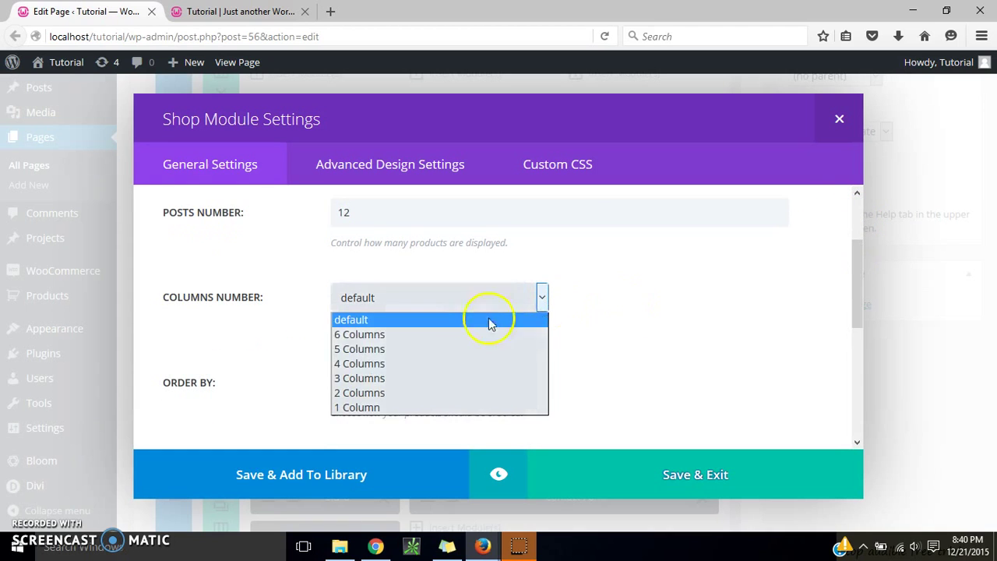
pyautogui.click(383, 379)
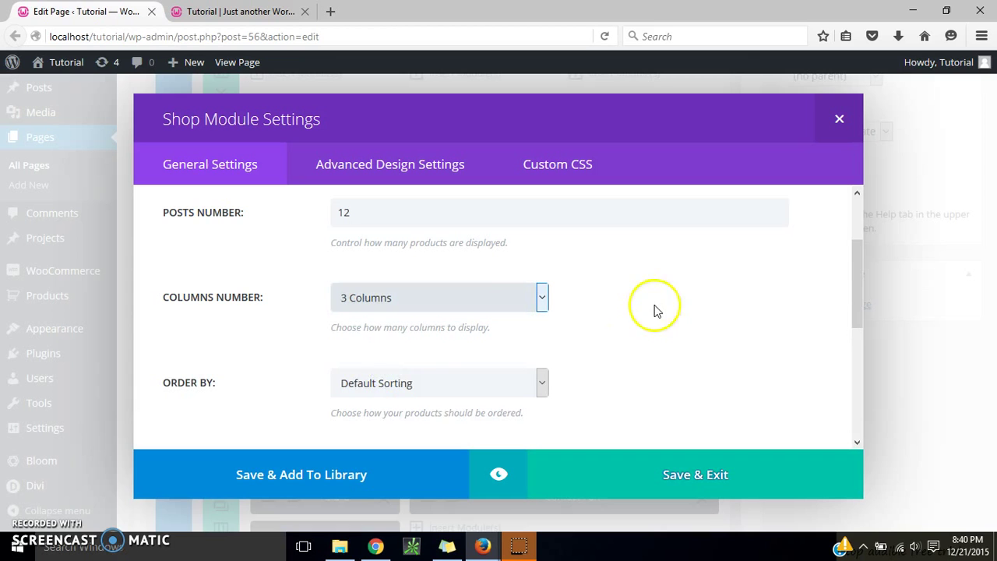
pyautogui.moveTo(860, 274); pyautogui.dragTo(851, 371)
pyautogui.click(723, 483)
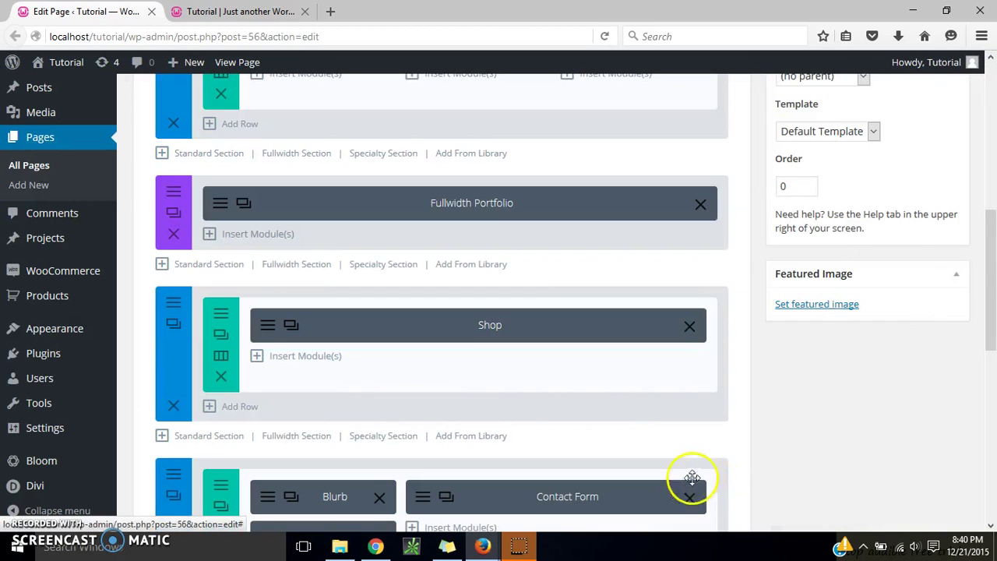
# Update the Home page and reload the live site to check the shop products.
pyautogui.moveTo(992, 300); pyautogui.dragTo(993, 226)
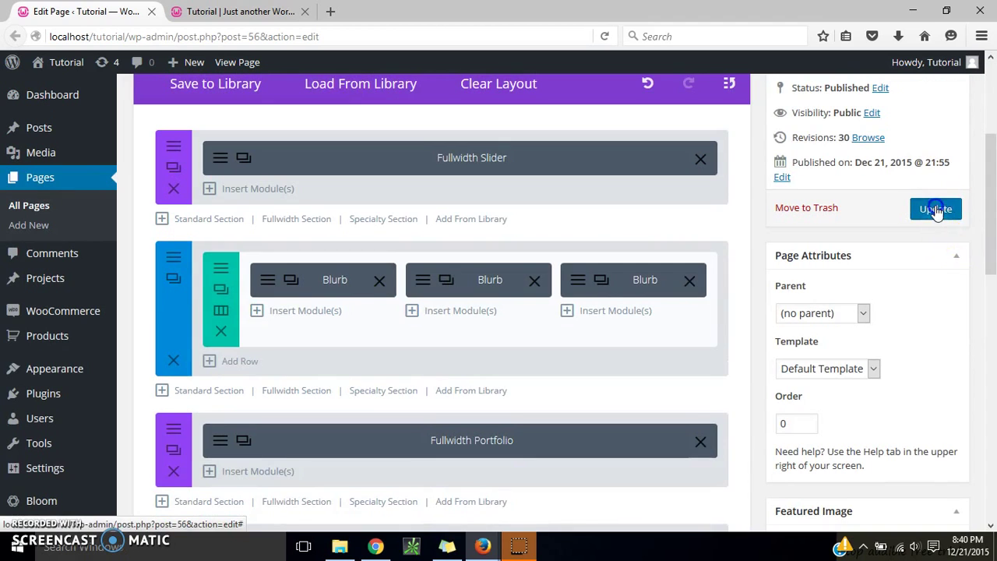
pyautogui.click(935, 208)
pyautogui.hotkey('ctrl', 'Tab')
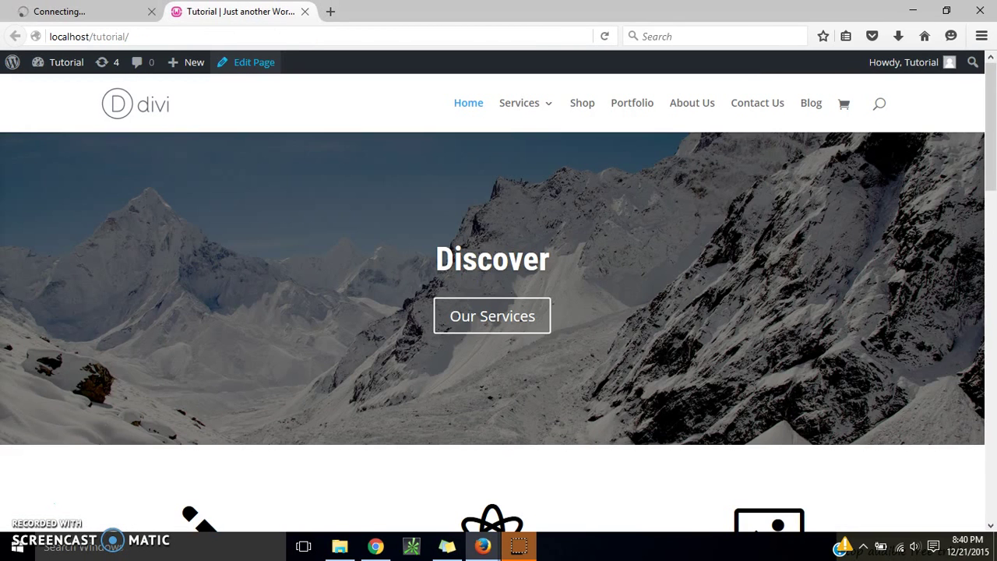
pyautogui.click(605, 36)
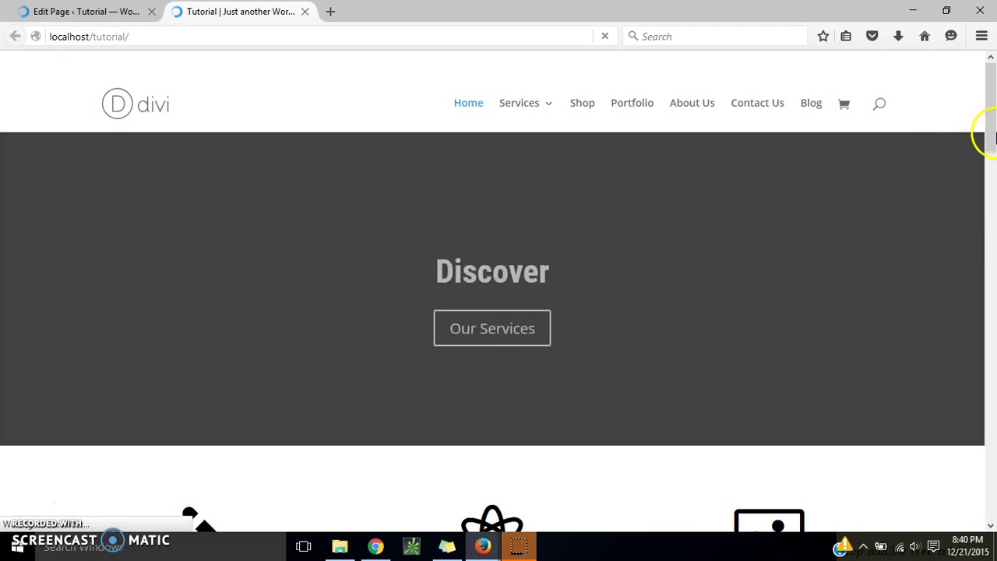
pyautogui.moveTo(991, 136); pyautogui.dragTo(845, 290)
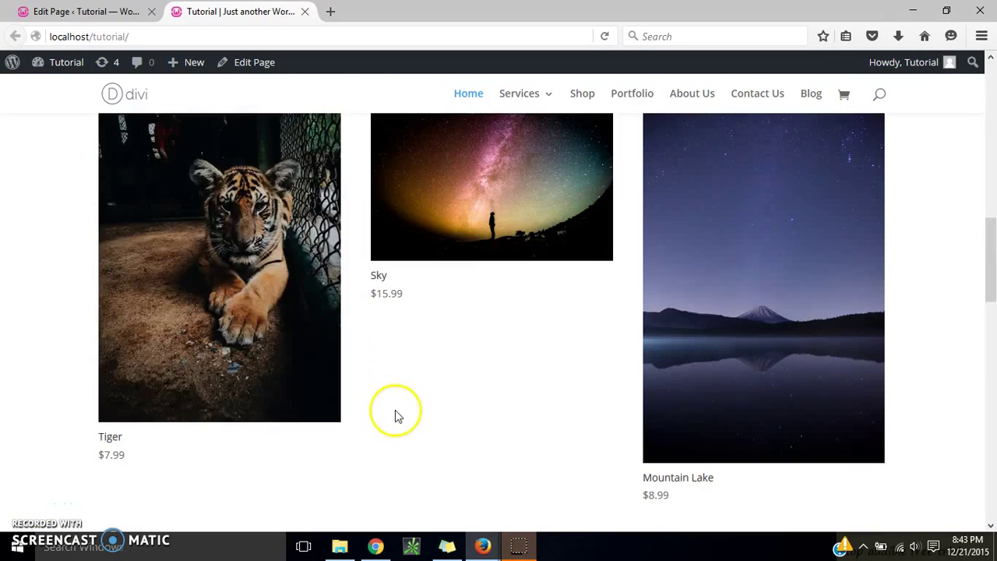
# Set the background color of the section containing the contact form to #e0e0e0 and save the section settings.
pyautogui.click(96, 11)
pyautogui.click(172, 315)
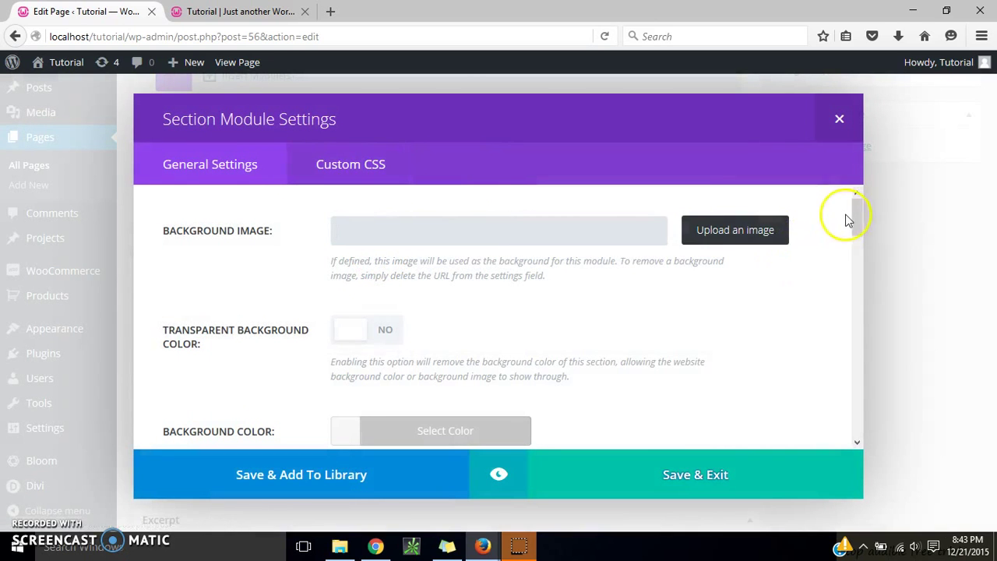
pyautogui.moveTo(854, 214); pyautogui.dragTo(857, 234)
pyautogui.click(351, 320)
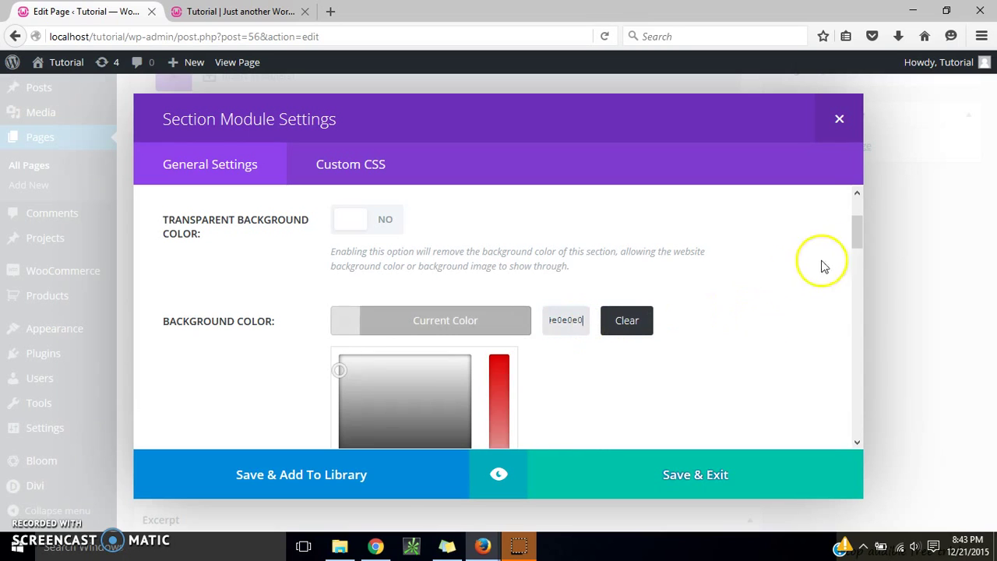
pyautogui.click(686, 472)
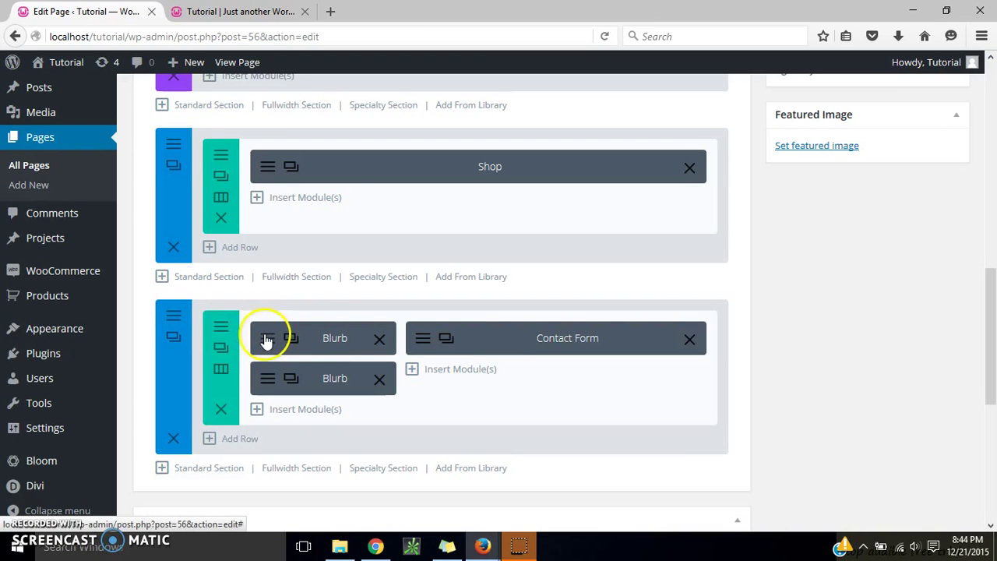
# Title the upper blurb beside the contact form "Phone Number".
pyautogui.click(397, 368)
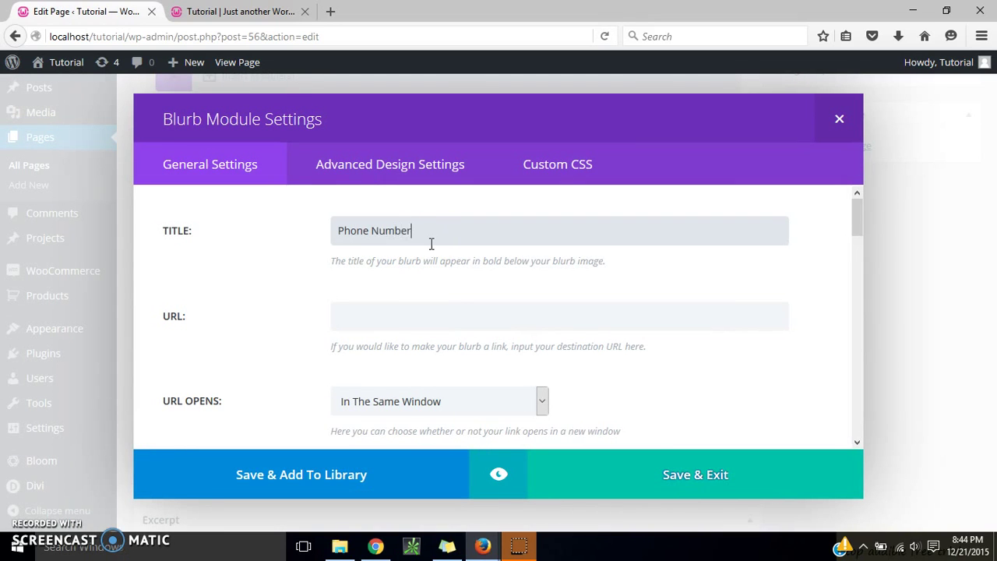
# Enable the icon for the Phone Number blurb and choose the mobile phone icon.
pyautogui.moveTo(855, 213); pyautogui.dragTo(408, 256)
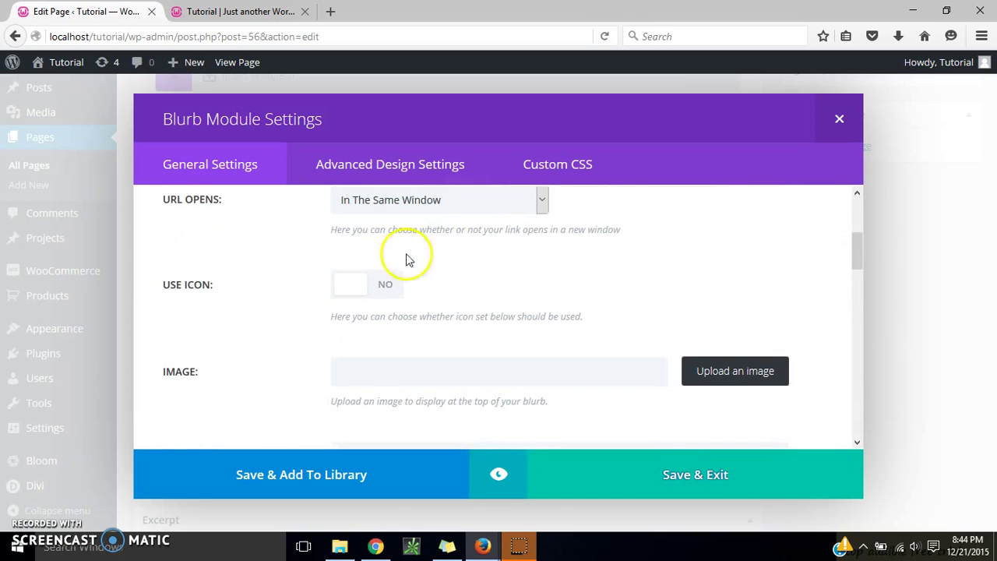
pyautogui.click(363, 285)
pyautogui.moveTo(857, 253); pyautogui.dragTo(858, 274)
pyautogui.scroll(-5, 775, 340)
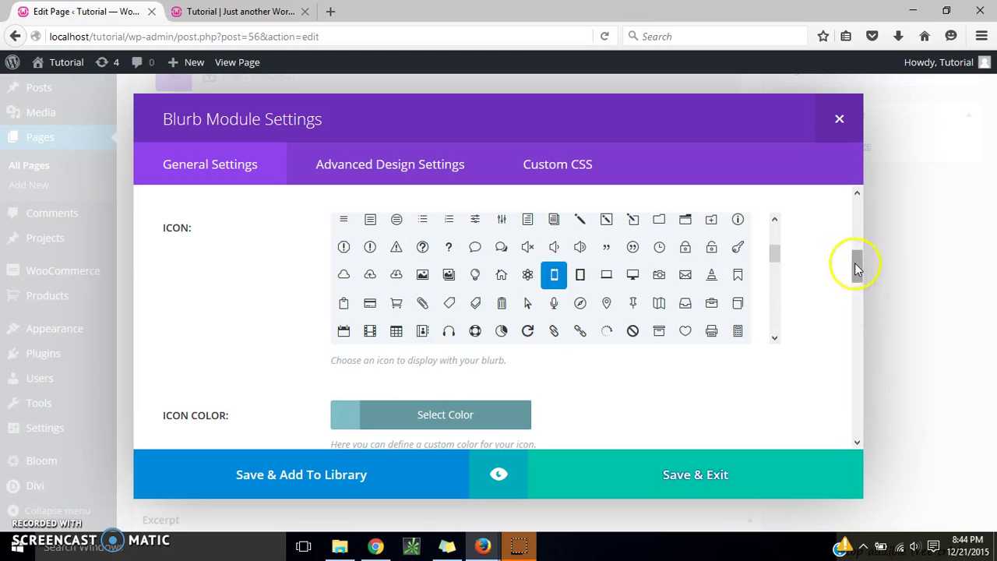
# Set the blurb's icon color to black and its image/icon placement to Left.
pyautogui.moveTo(857, 262); pyautogui.dragTo(856, 279)
pyautogui.click(344, 301)
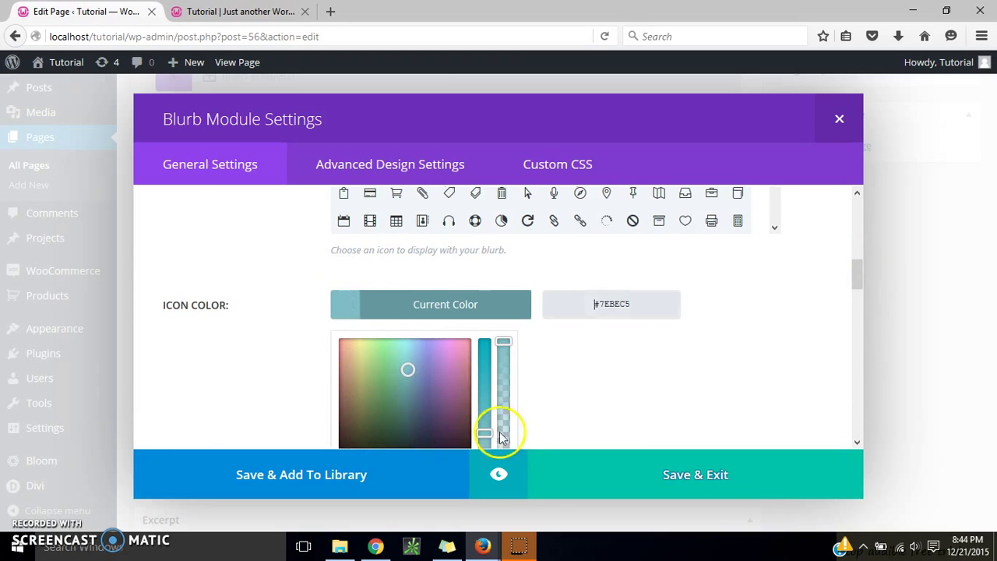
pyautogui.moveTo(858, 267); pyautogui.dragTo(859, 332)
pyautogui.click(345, 332)
pyautogui.click(529, 243)
pyautogui.scroll(-4, 524, 245)
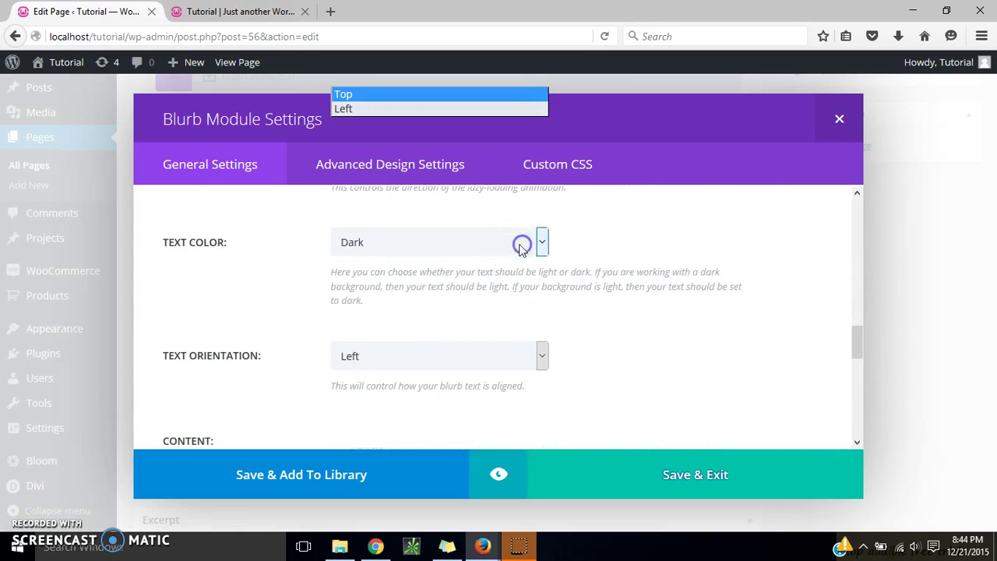
pyautogui.click(445, 109)
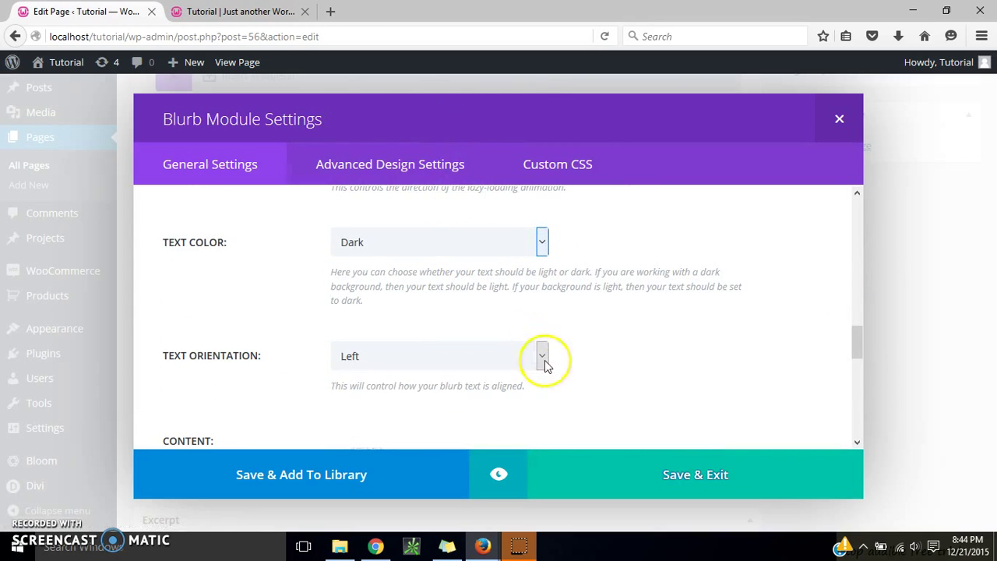
# Enter the contact phone number as the blurb's content and save the module.
pyautogui.moveTo(859, 344); pyautogui.dragTo(862, 380)
pyautogui.click(588, 353)
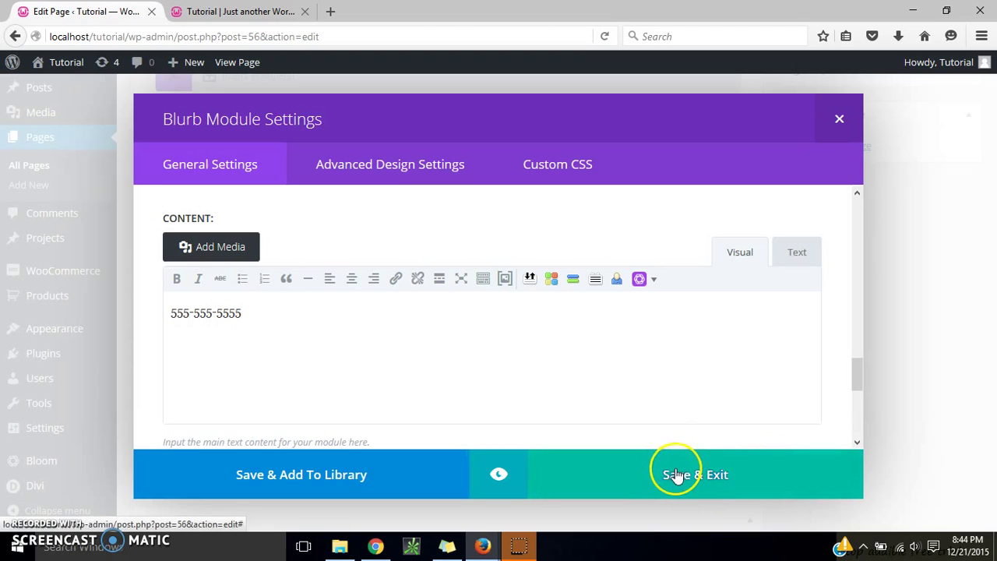
pyautogui.click(381, 148)
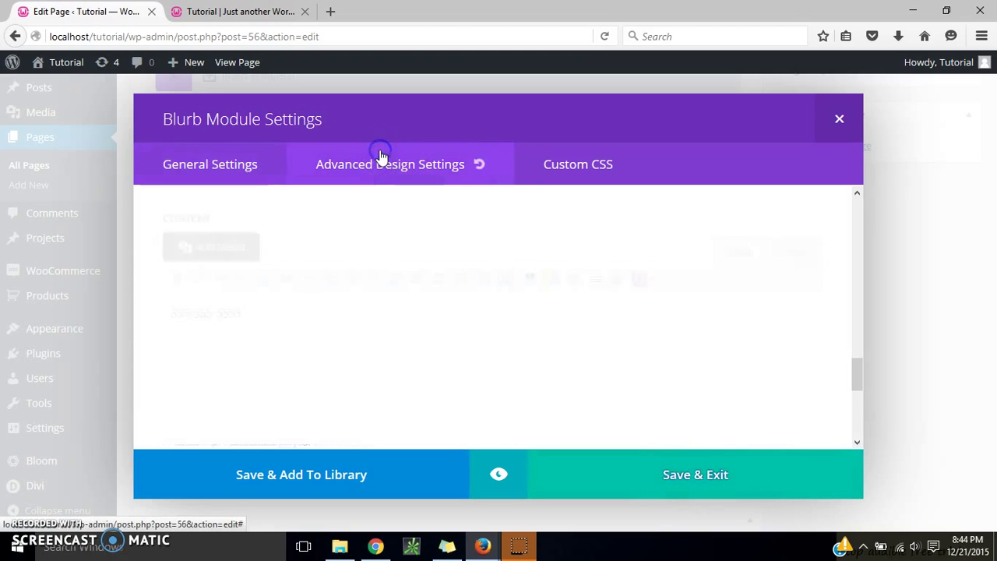
pyautogui.click(647, 499)
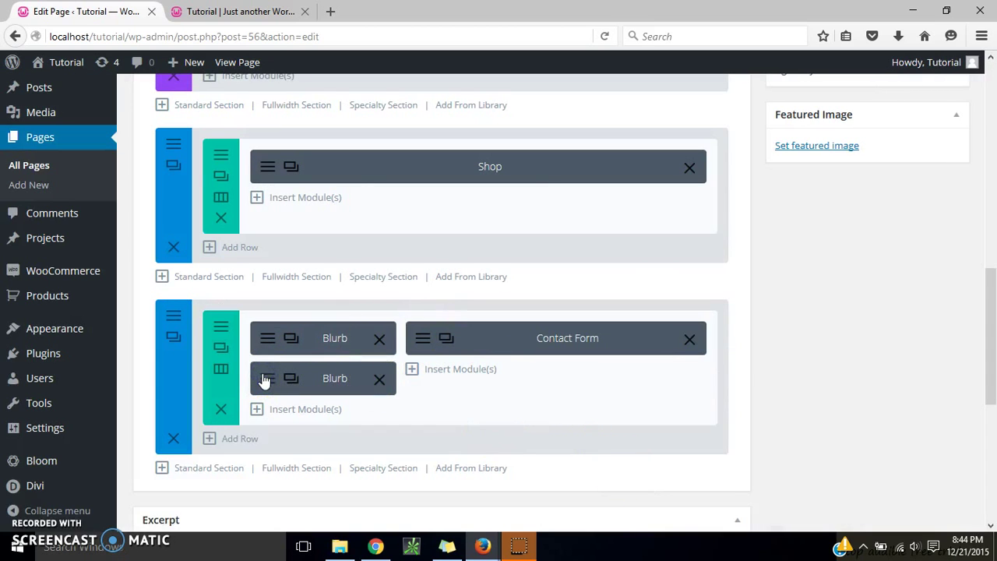
# Open the second blurb beside the contact form, title it Email, and enable its icon.
pyautogui.click(263, 379)
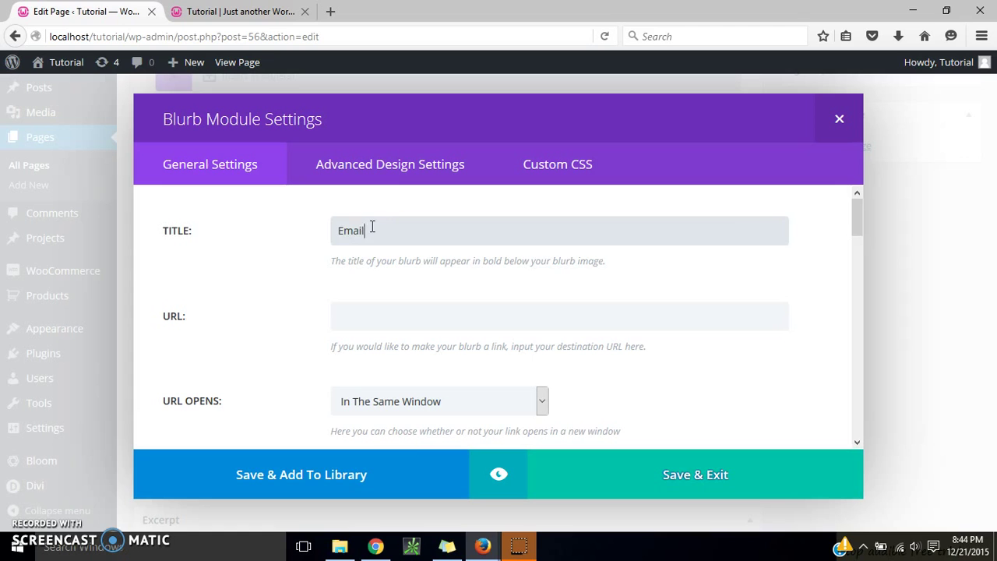
pyautogui.moveTo(859, 211); pyautogui.dragTo(854, 250)
pyautogui.click(374, 218)
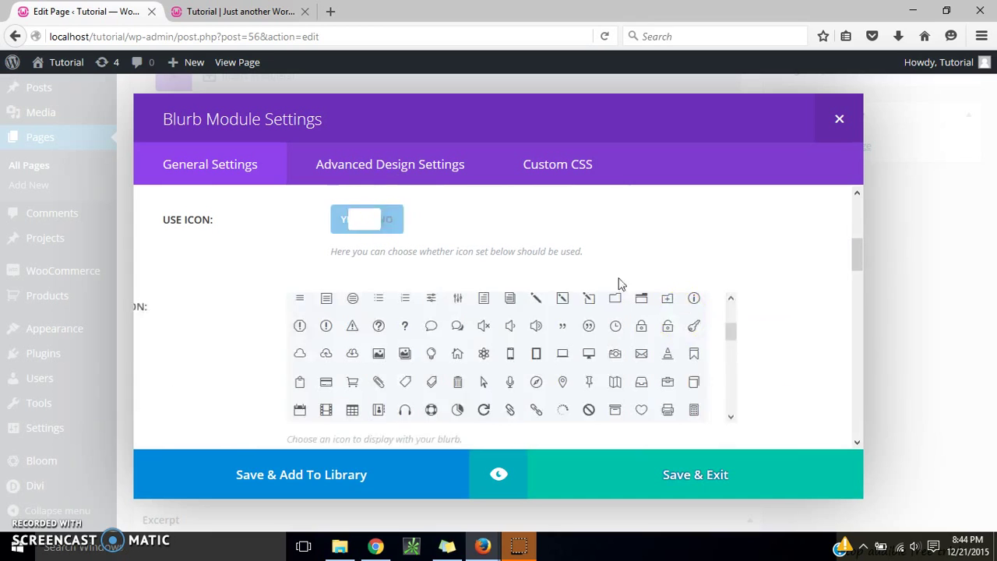
# Choose the envelope icon for the Email blurb.
pyautogui.scroll(-1, 859, 250)
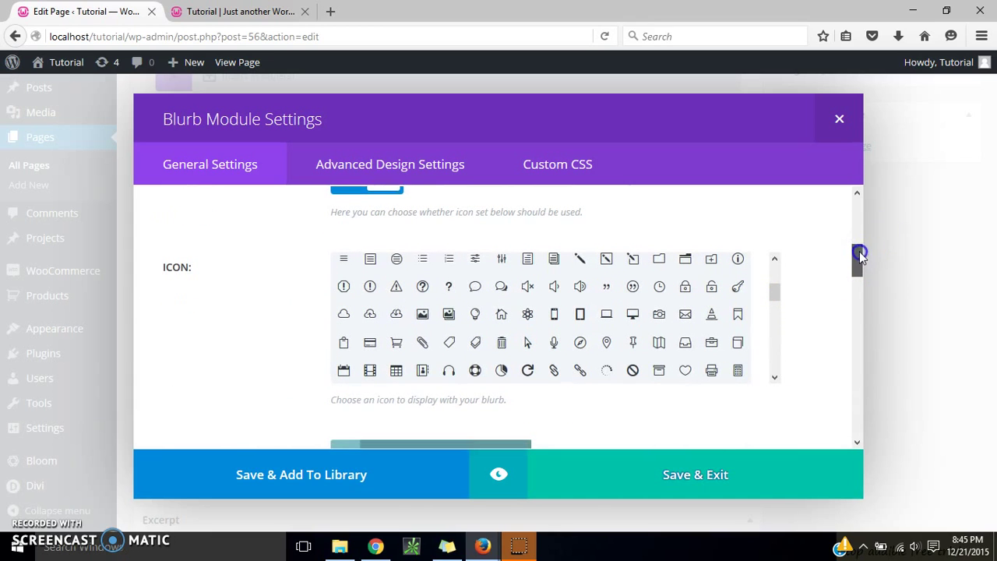
pyautogui.click(776, 290)
pyautogui.moveTo(776, 291); pyautogui.dragTo(776, 300)
pyautogui.click(580, 349)
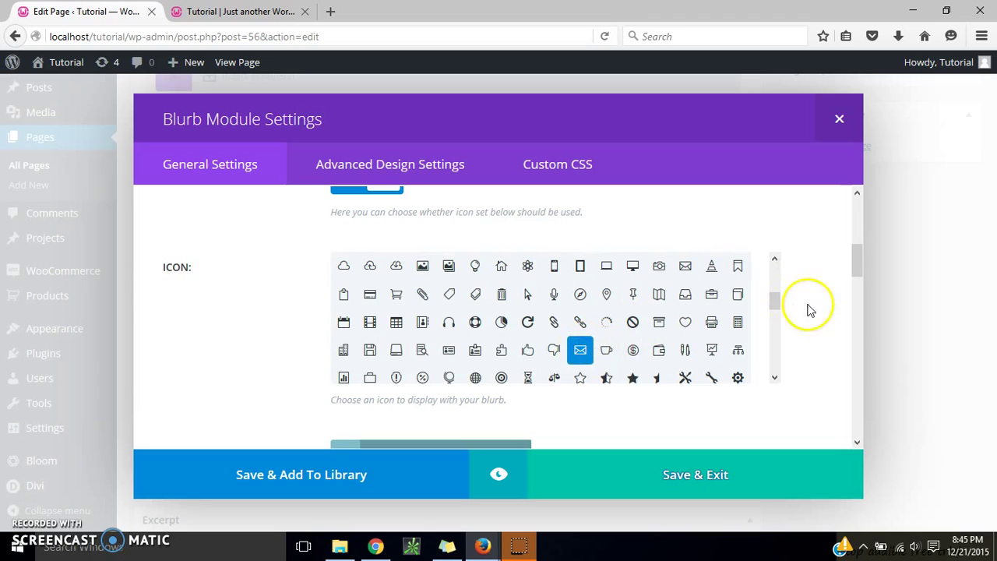
# Set the Email blurb's icon color to #000000 and its image/icon placement to Left.
pyautogui.moveTo(857, 254); pyautogui.dragTo(857, 288)
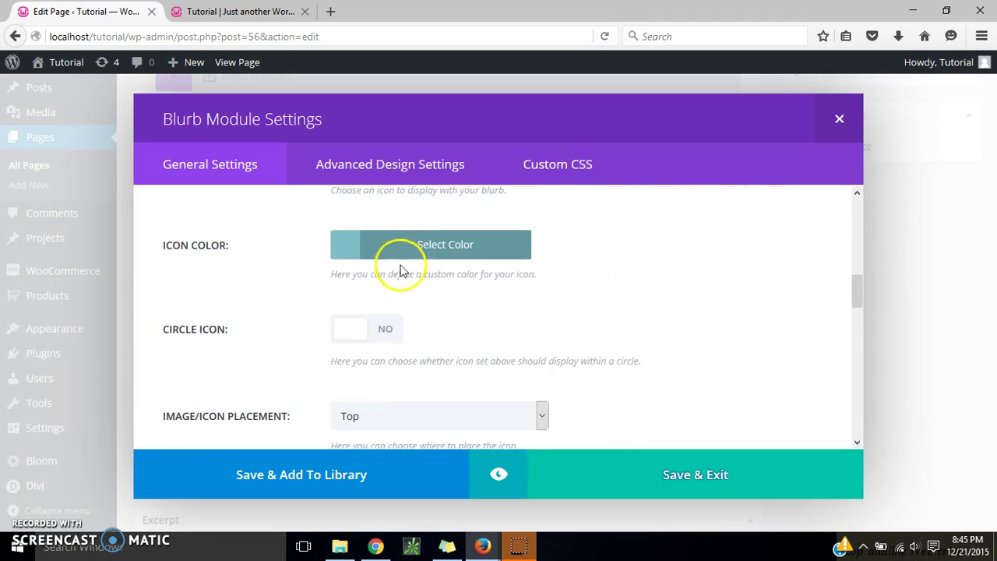
pyautogui.click(361, 252)
pyautogui.click(346, 421)
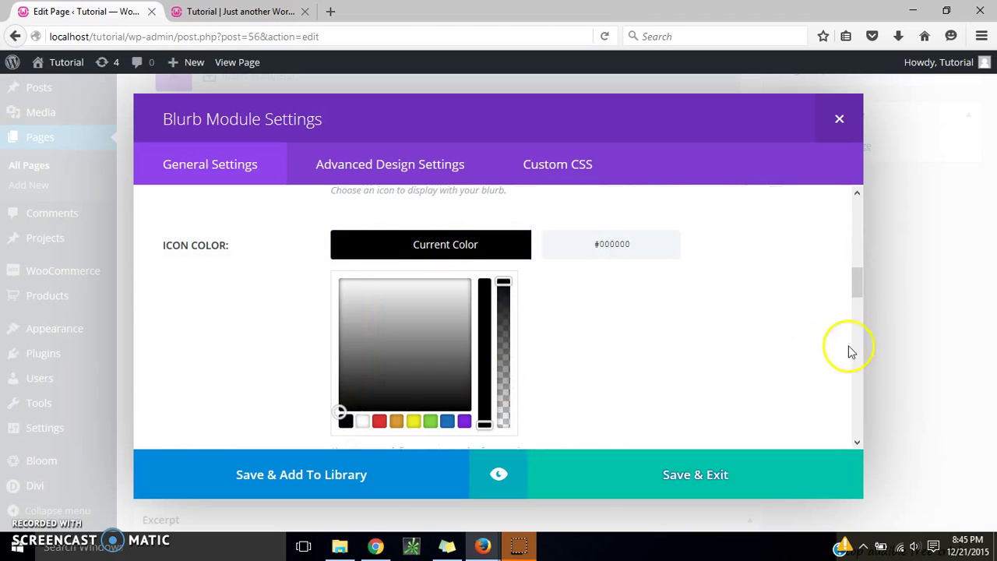
pyautogui.moveTo(862, 282); pyautogui.dragTo(859, 327)
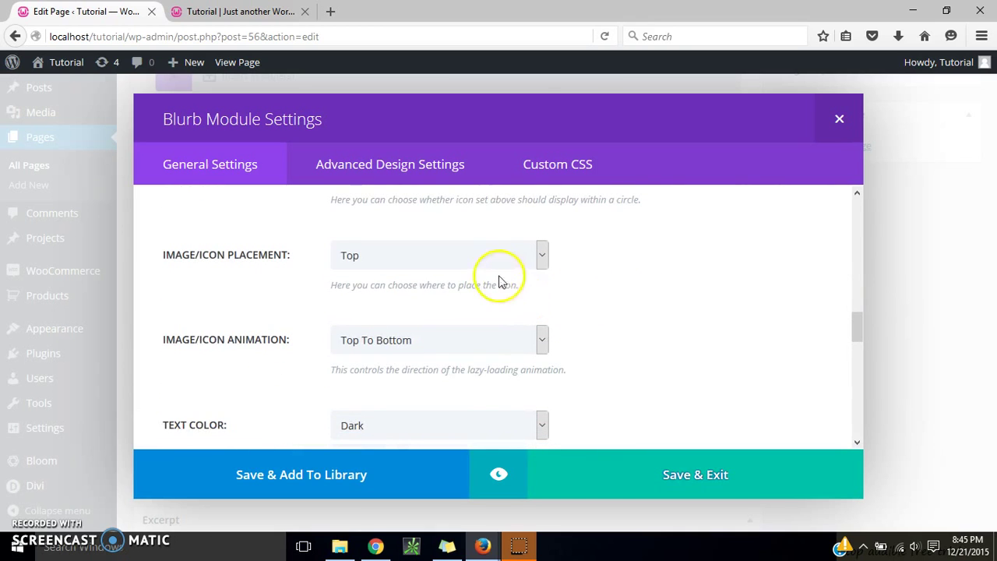
pyautogui.click(494, 257)
pyautogui.click(433, 118)
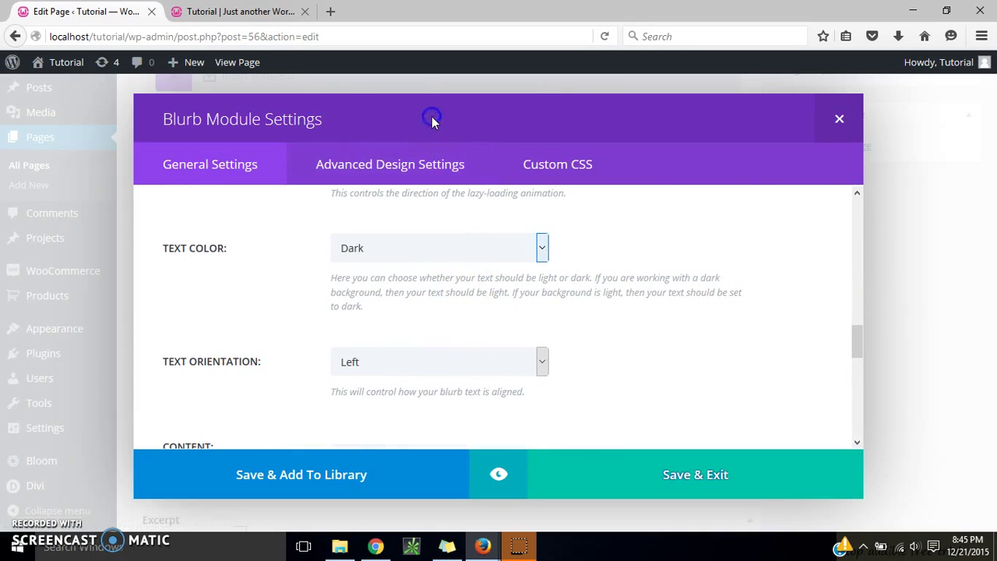
# Enter the contact email address as the Email blurb's content and save the module.
pyautogui.moveTo(858, 337); pyautogui.dragTo(861, 366)
pyautogui.click(498, 297)
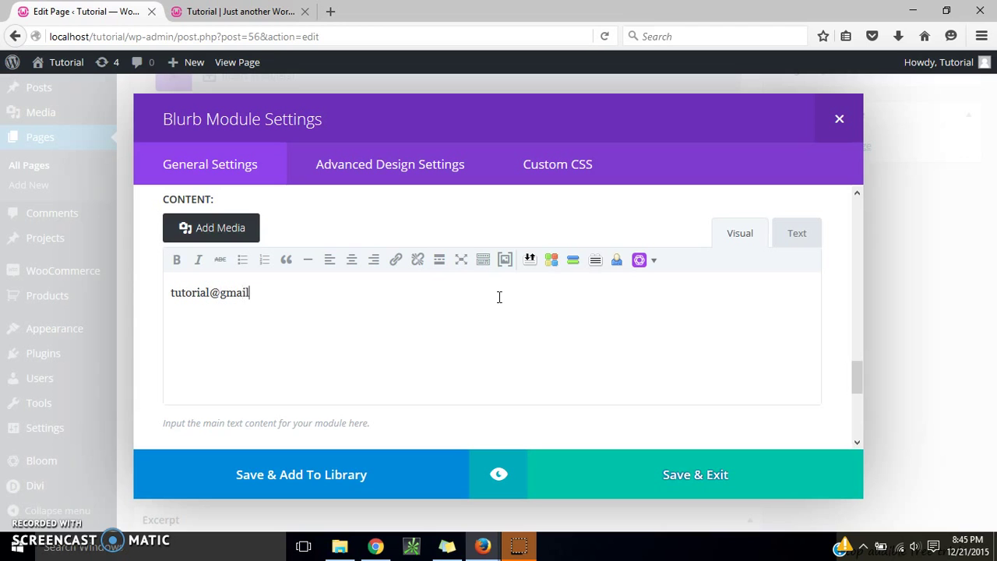
pyautogui.click(613, 426)
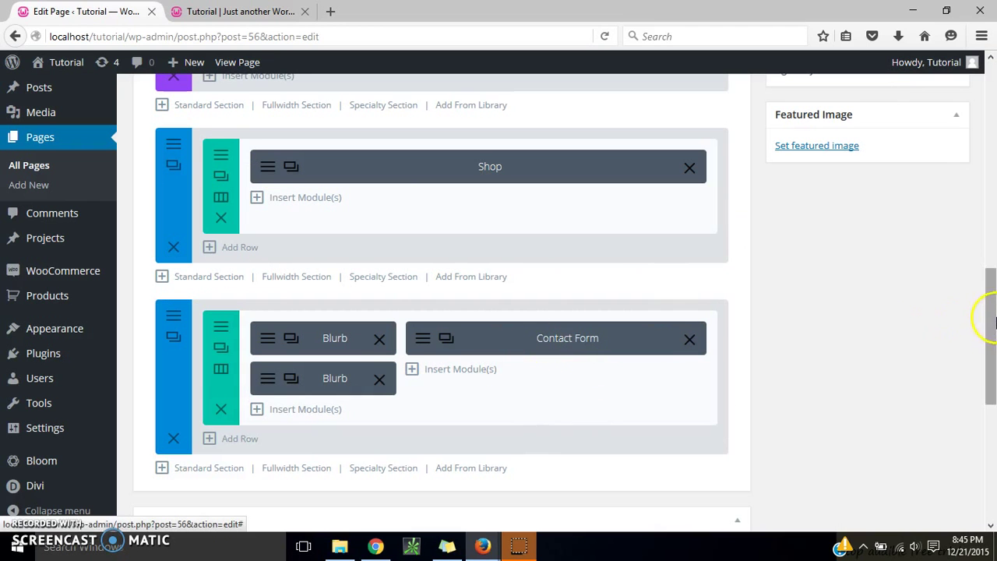
# Update the page and reload the live home page to check the contact section above the footer.
pyautogui.moveTo(991, 317); pyautogui.dragTo(992, 178)
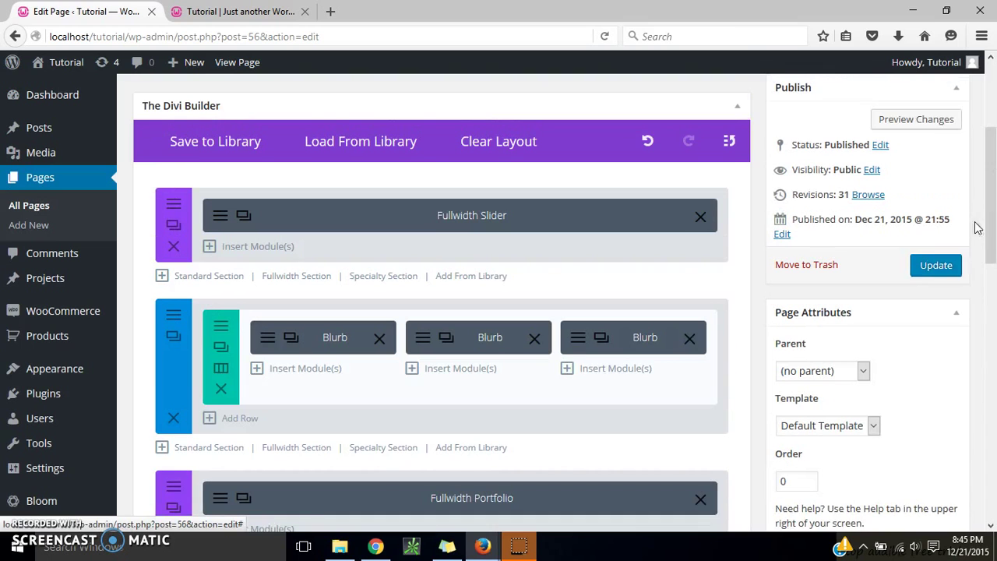
pyautogui.click(937, 267)
pyautogui.hotkey('ctrl', 'Tab')
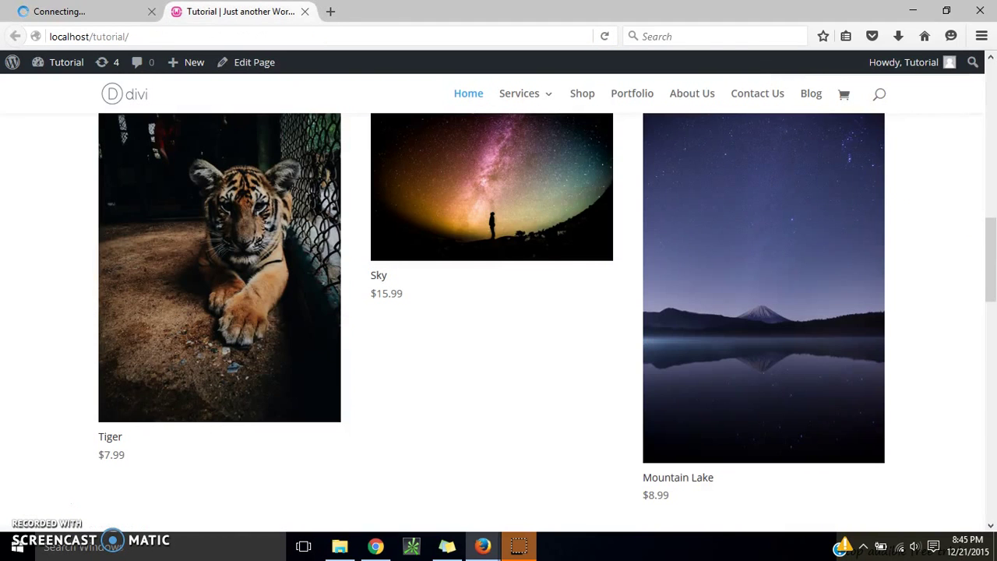
pyautogui.click(605, 36)
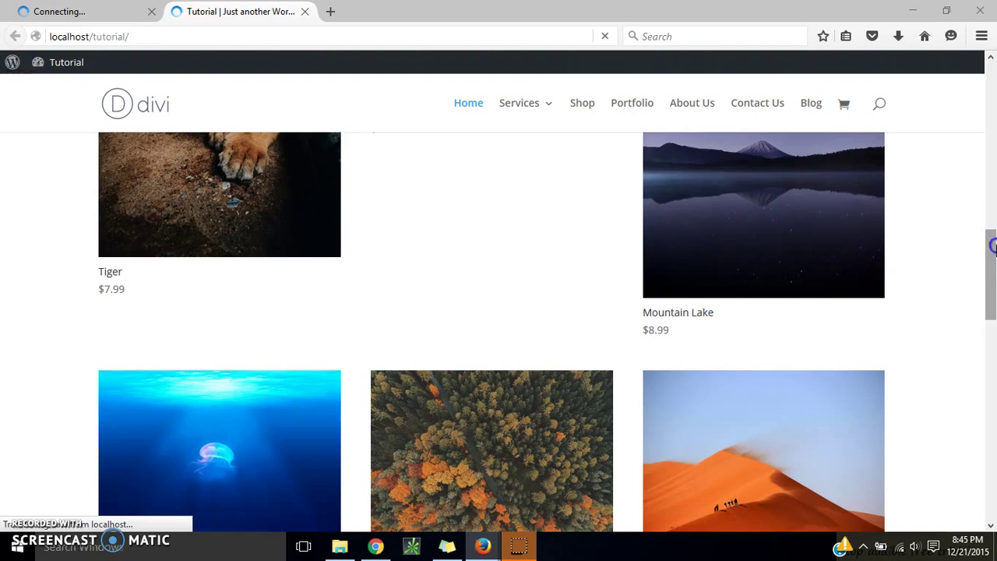
pyautogui.moveTo(994, 242); pyautogui.dragTo(992, 446)
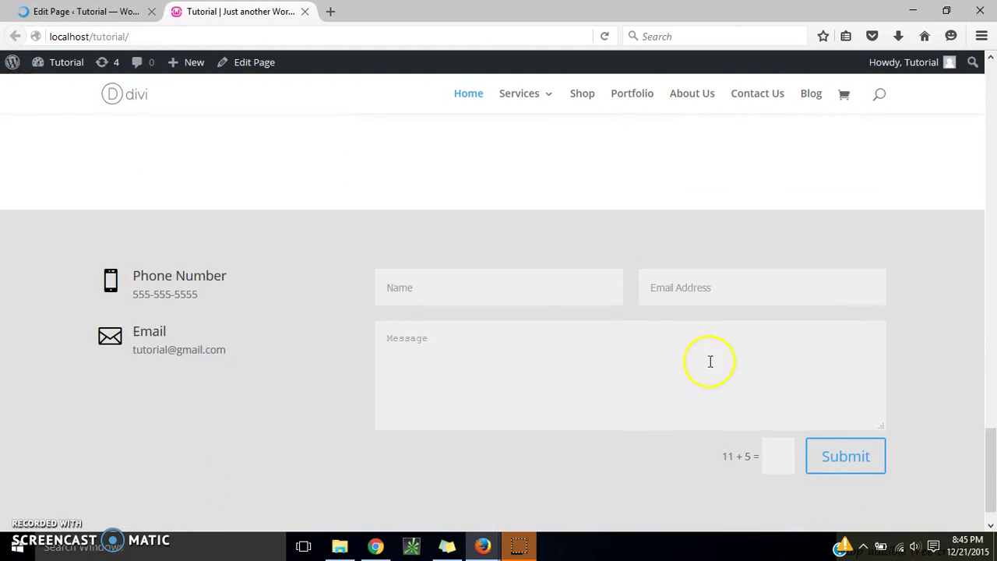
pyautogui.moveTo(988, 445); pyautogui.dragTo(990, 454)
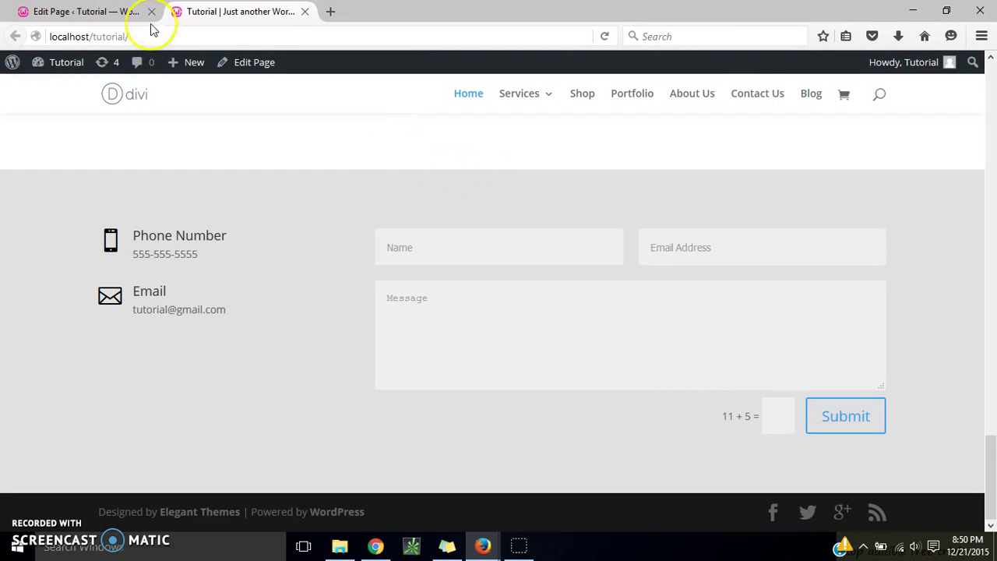
# Open the Contact Form module's advanced design settings and enable custom styles for its button.
pyautogui.click(117, 11)
pyautogui.click(426, 289)
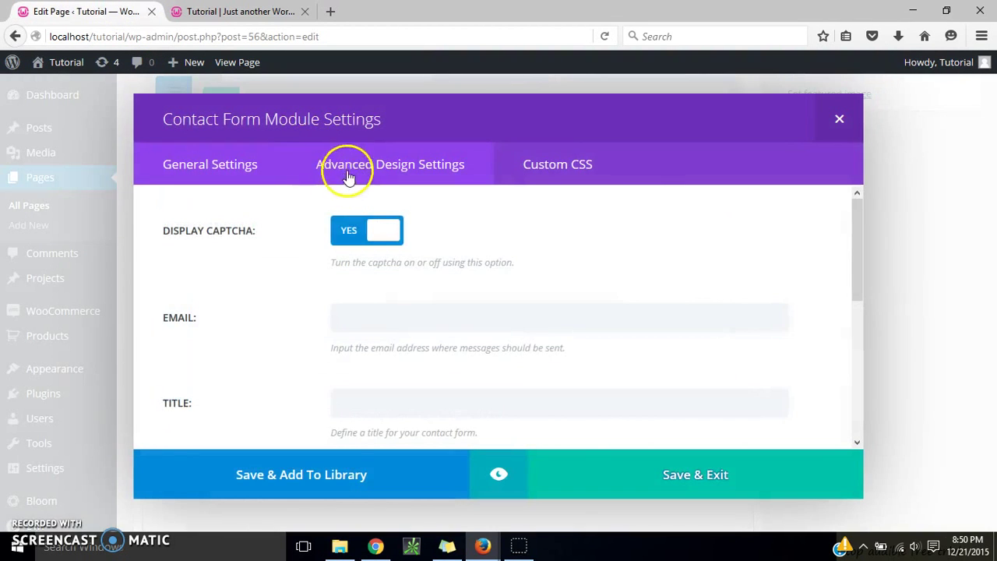
pyautogui.click(370, 174)
pyautogui.moveTo(854, 229); pyautogui.dragTo(857, 437)
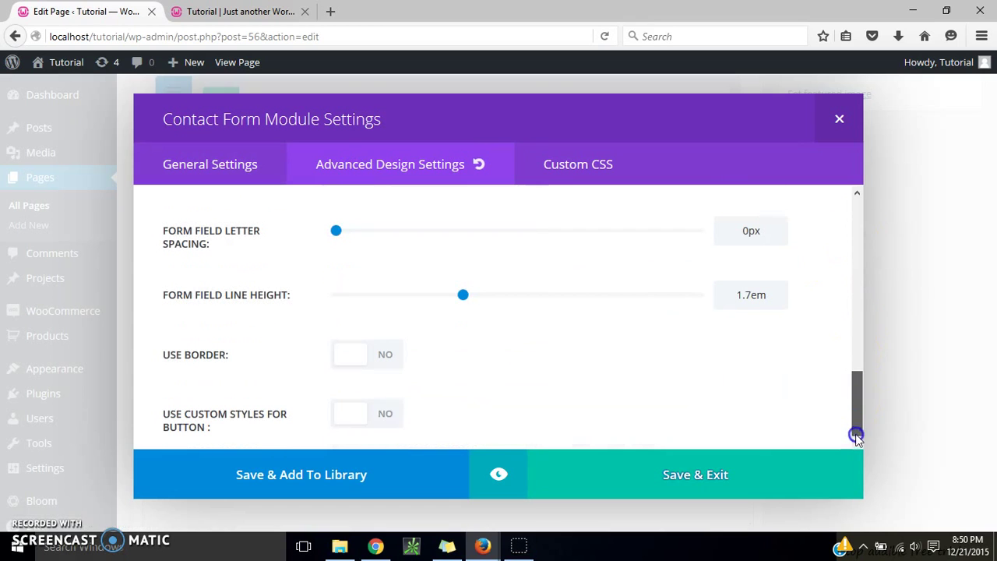
pyautogui.click(369, 413)
# Set the contact form's button border color to #000000.
pyautogui.moveTo(859, 275); pyautogui.dragTo(856, 325)
pyautogui.click(363, 285)
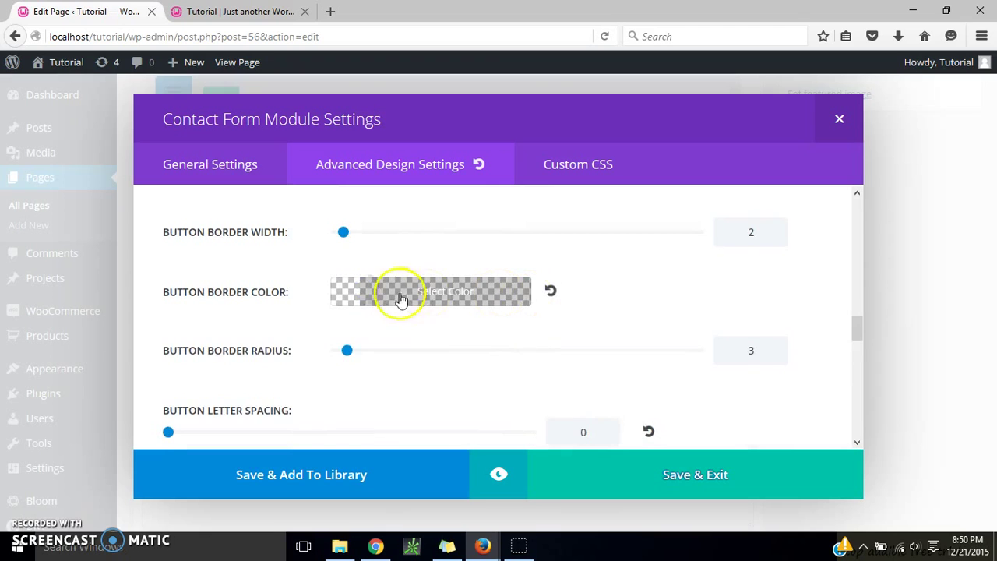
pyautogui.click(350, 289)
pyautogui.moveTo(860, 310); pyautogui.dragTo(857, 323)
pyautogui.click(345, 384)
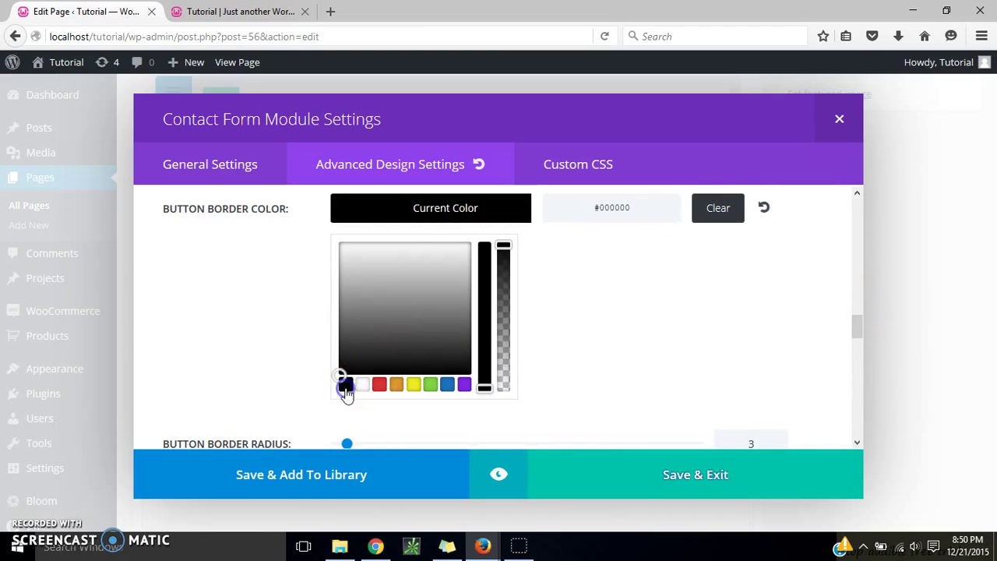
# Set the contact form's button text color to black and save the module.
pyautogui.click(230, 11)
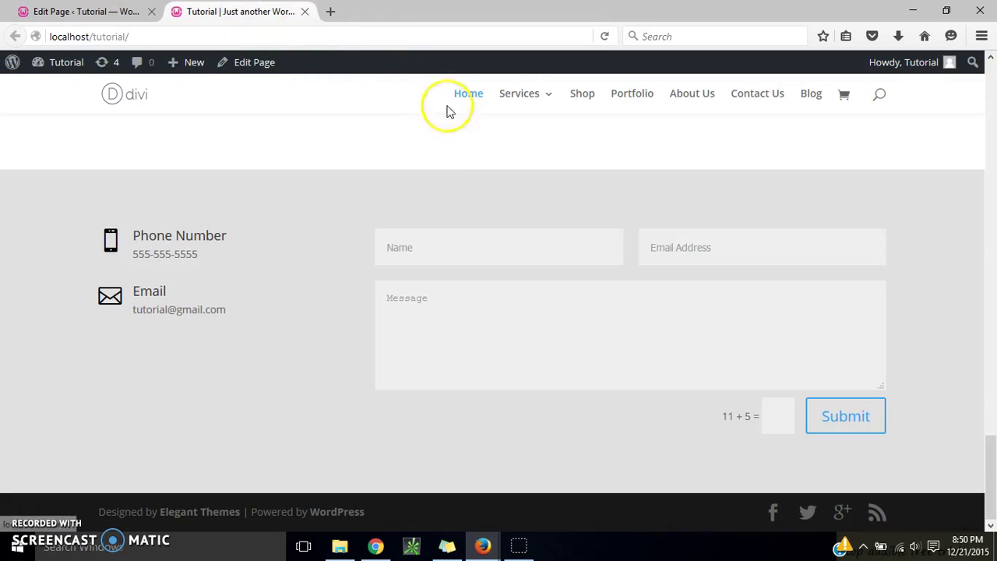
pyautogui.click(31, 11)
pyautogui.moveTo(858, 328); pyautogui.dragTo(855, 298)
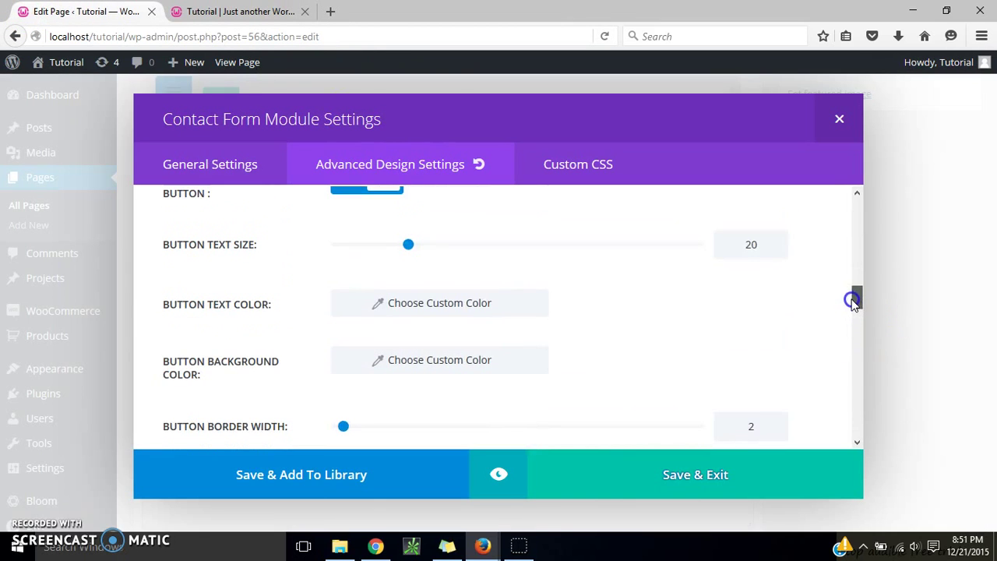
pyautogui.click(378, 302)
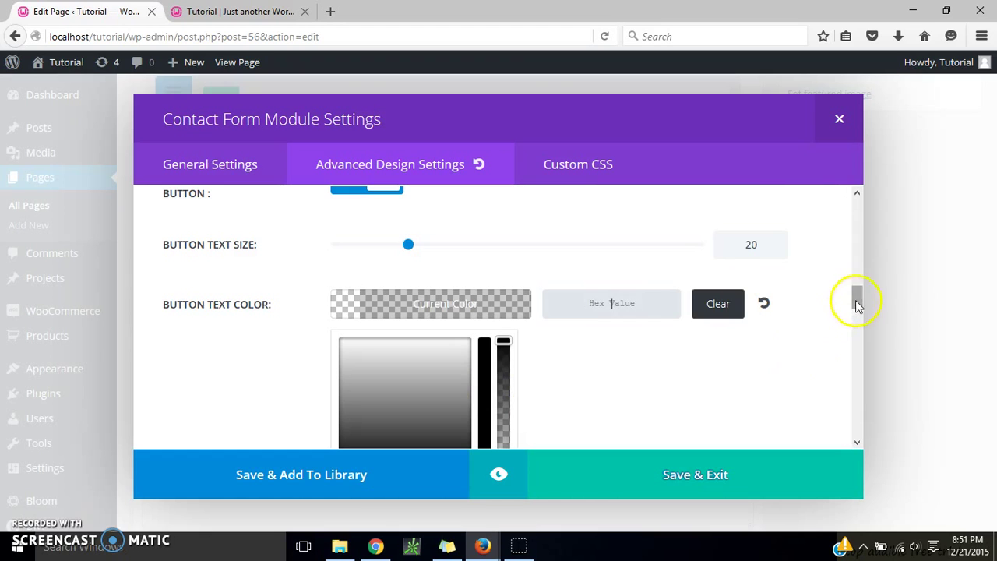
pyautogui.scroll(-2, 857, 304)
pyautogui.click(346, 405)
pyautogui.click(672, 483)
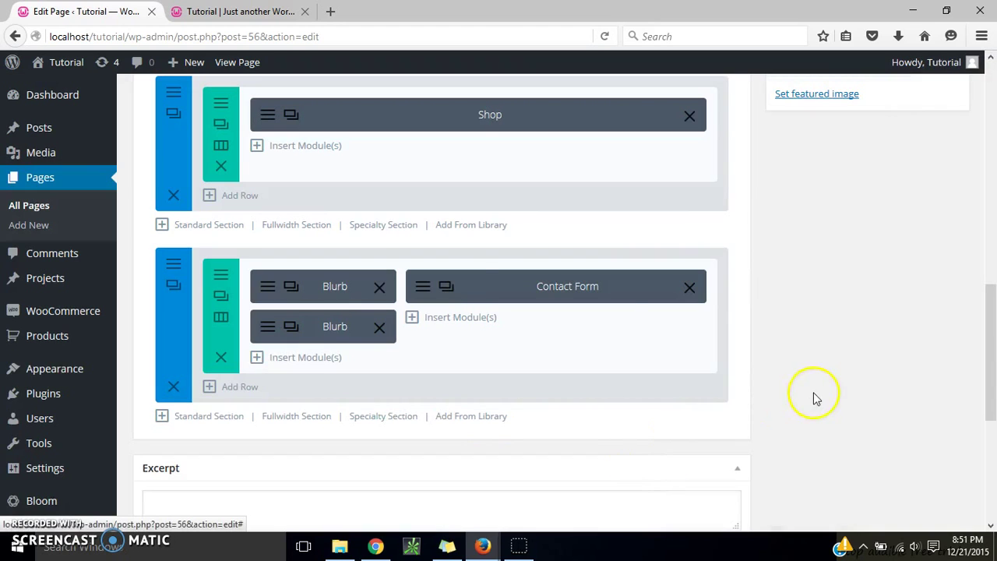
# Add a single-column row to the contact section and move it above the blurbs and contact form.
pyautogui.click(224, 388)
pyautogui.click(296, 269)
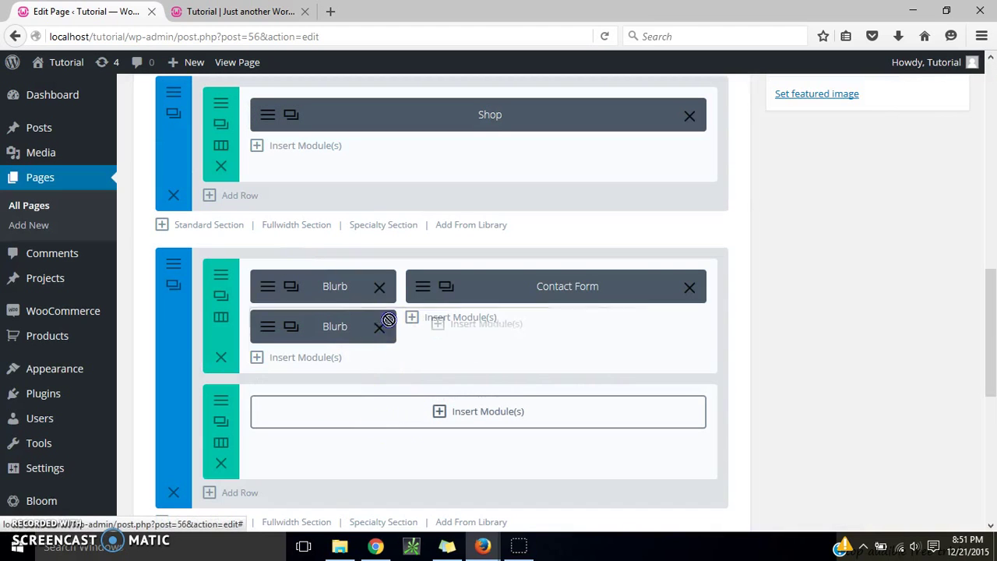
pyautogui.moveTo(233, 396); pyautogui.dragTo(243, 282)
# Insert a Call To Action module in the new row and title it Get In Touch.
pyautogui.click(421, 285)
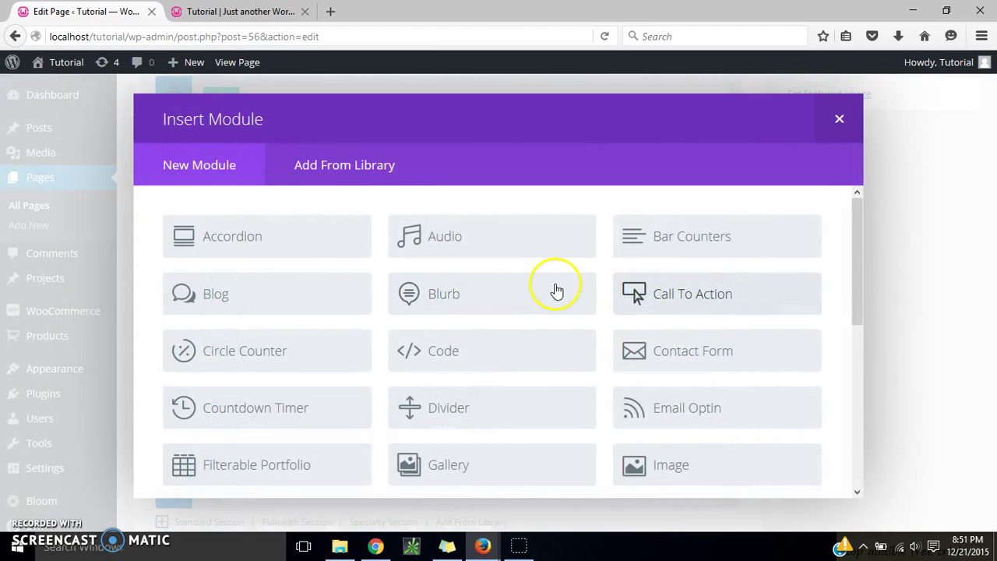
pyautogui.click(690, 289)
pyautogui.click(417, 221)
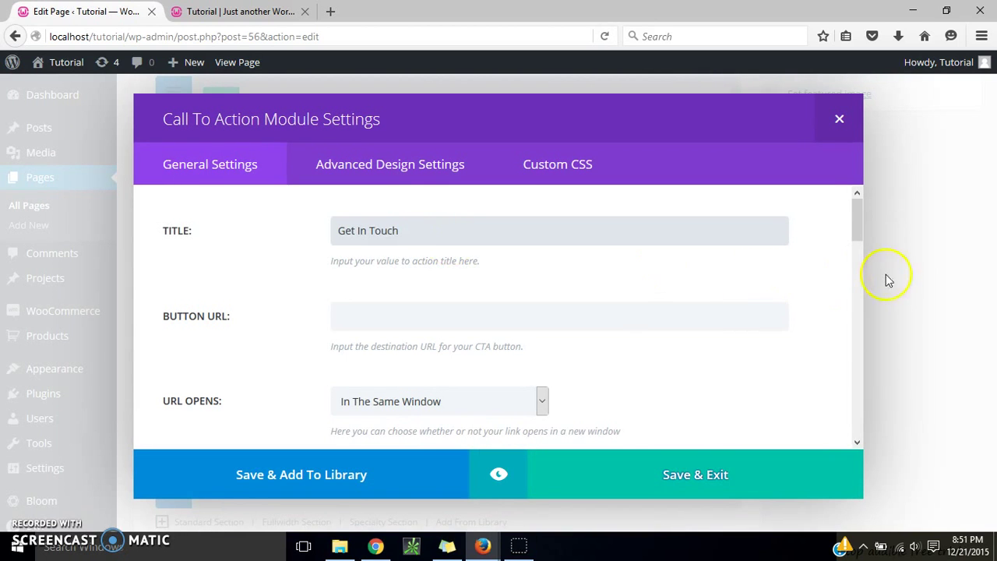
# Set the Call To Action background color to #e0e0e0 and its text orientation to Center.
pyautogui.moveTo(854, 222); pyautogui.dragTo(848, 307)
pyautogui.click(344, 225)
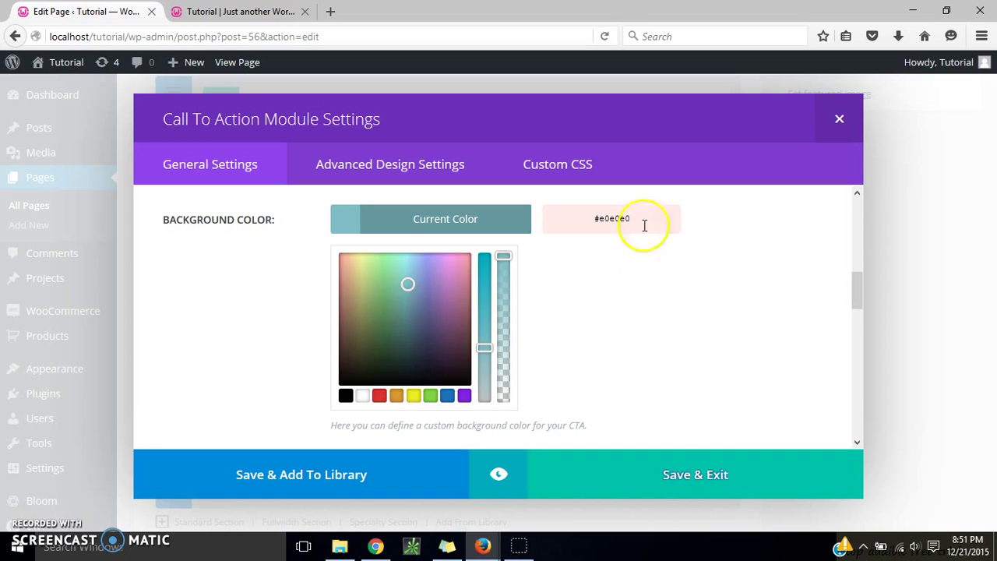
pyautogui.moveTo(855, 288); pyautogui.dragTo(857, 338)
pyautogui.click(541, 257)
pyautogui.scroll(-3, 507, 312)
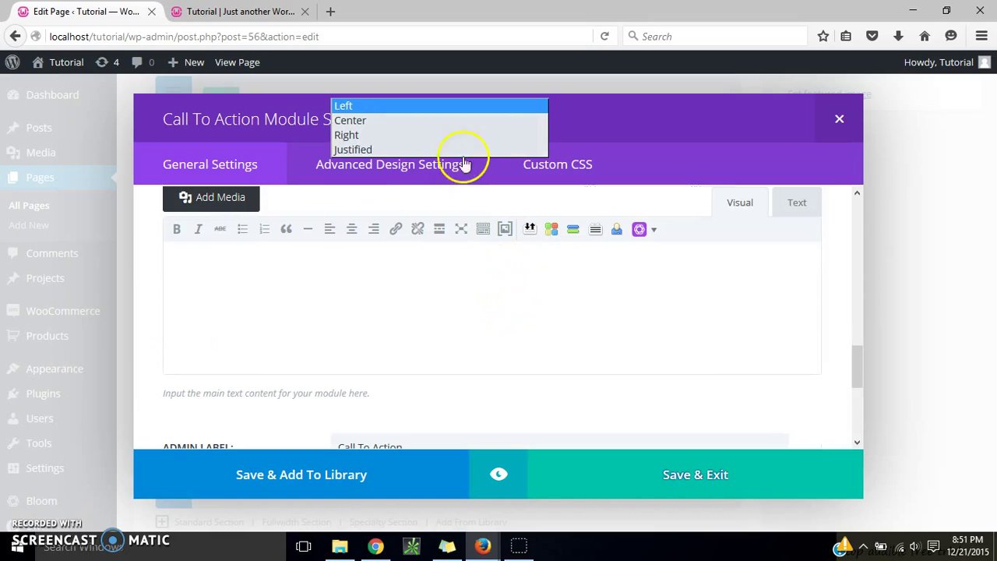
pyautogui.click(423, 124)
# Add the centered body text "Call or Email us with any questions!" to the Call To Action and save the module.
pyautogui.click(289, 263)
pyautogui.click(351, 228)
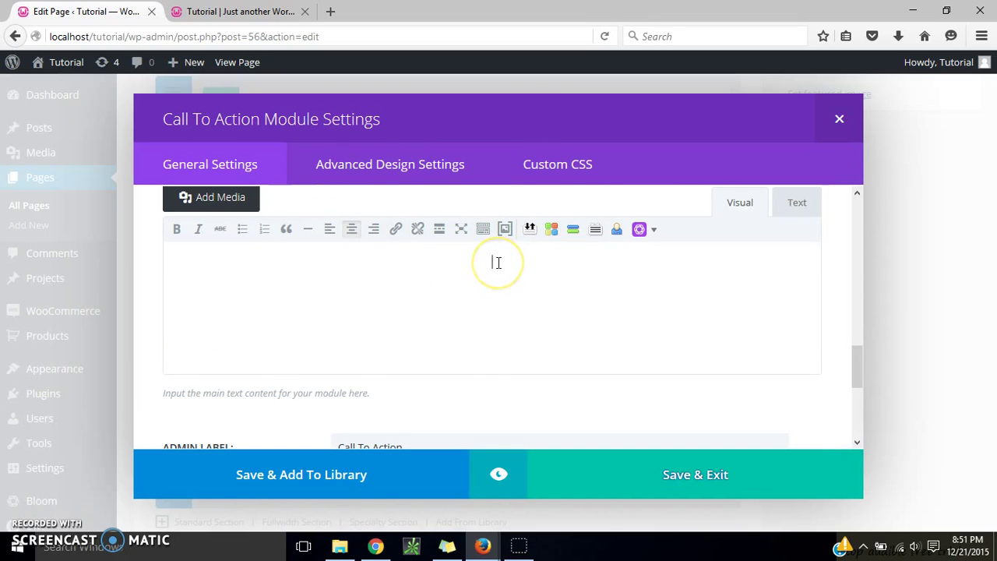
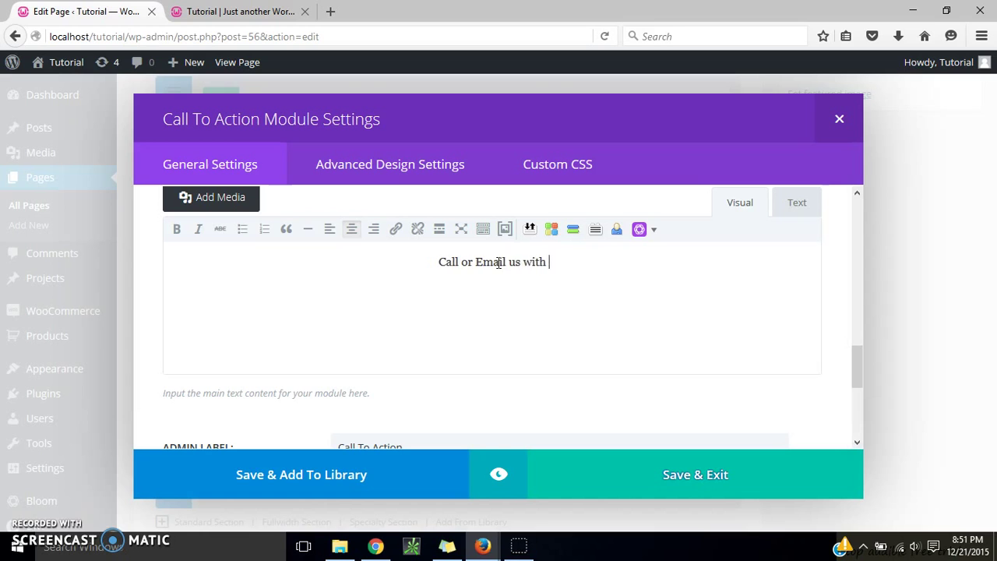
pyautogui.write('questions')
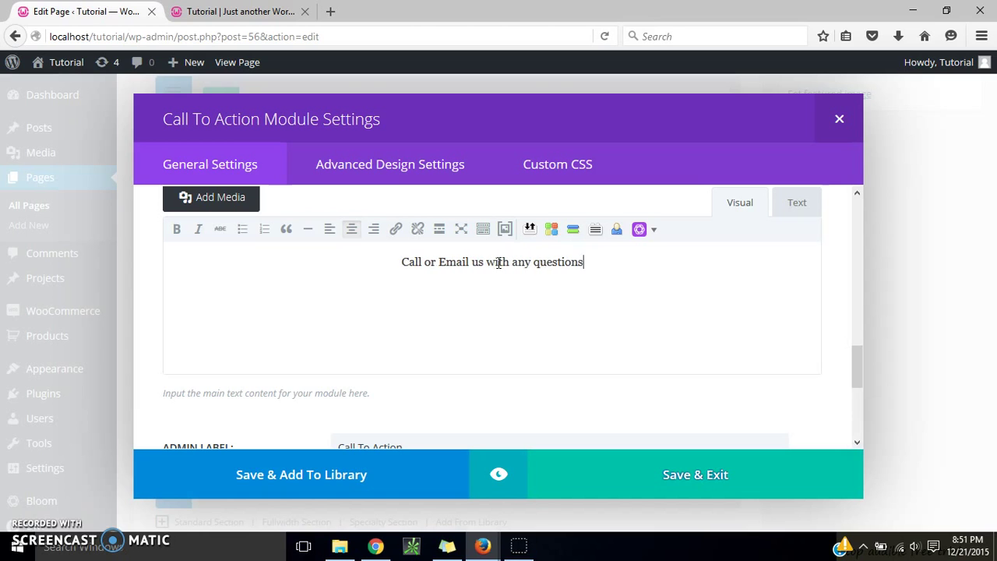
pyautogui.write('!')
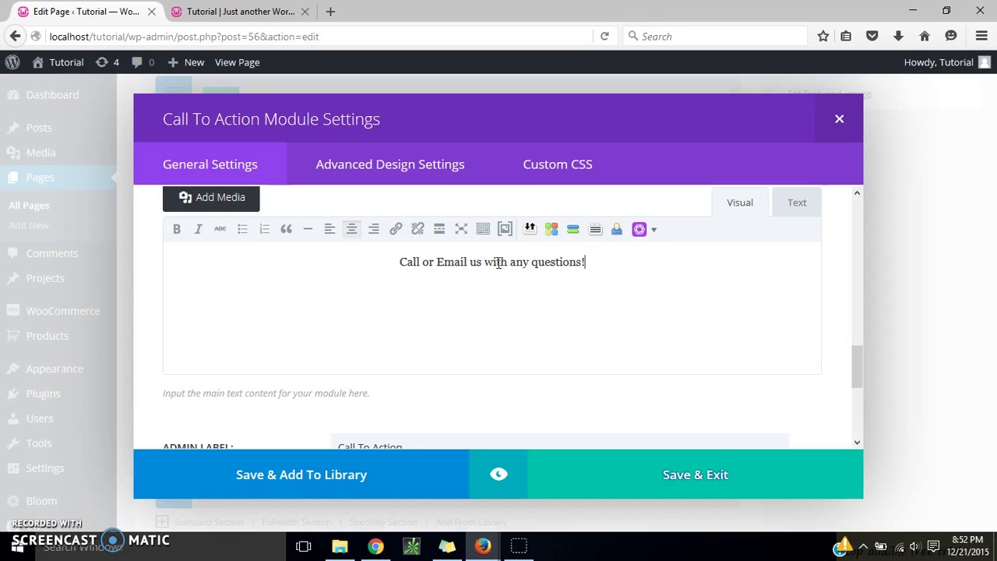
pyautogui.click(677, 472)
# Update the page and reload the live home page to check the Get In Touch heading.
pyautogui.moveTo(989, 334); pyautogui.dragTo(990, 191)
pyautogui.click(939, 264)
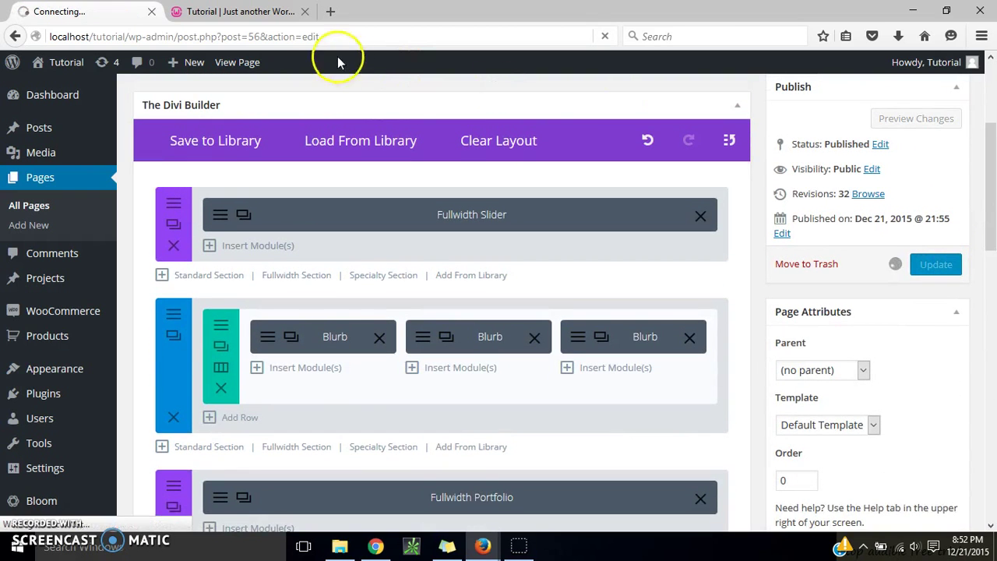
pyautogui.click(233, 12)
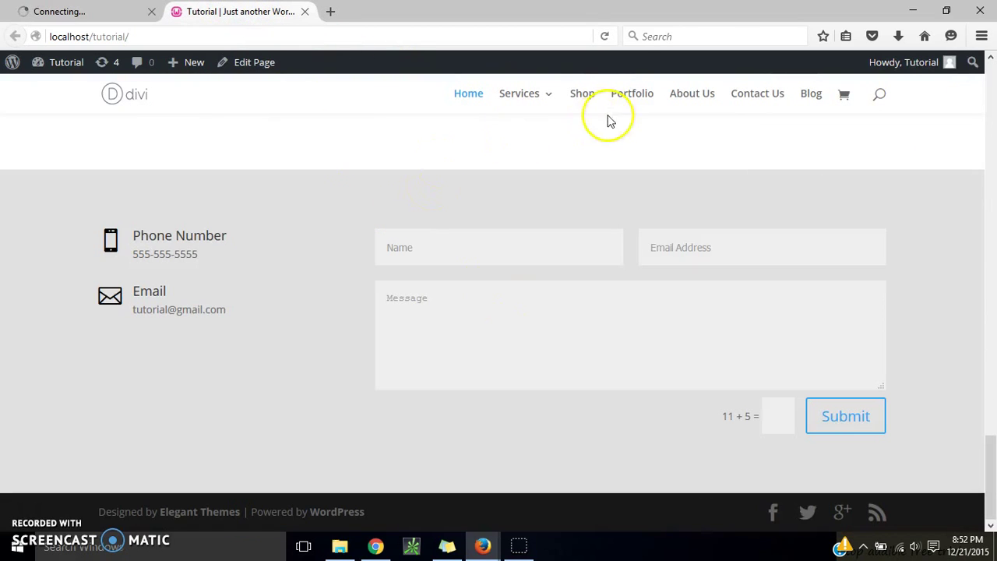
pyautogui.click(604, 36)
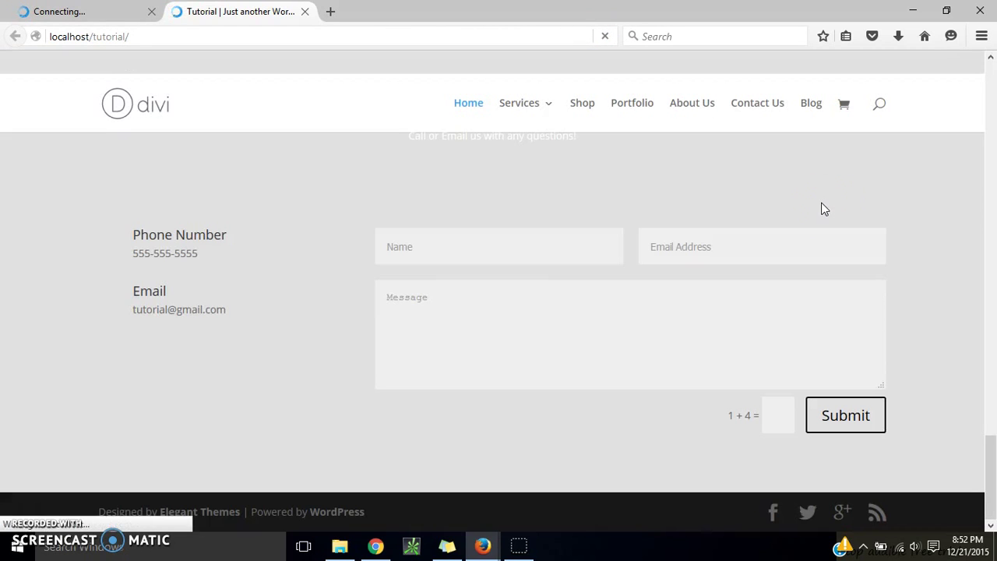
pyautogui.moveTo(994, 482); pyautogui.dragTo(994, 456)
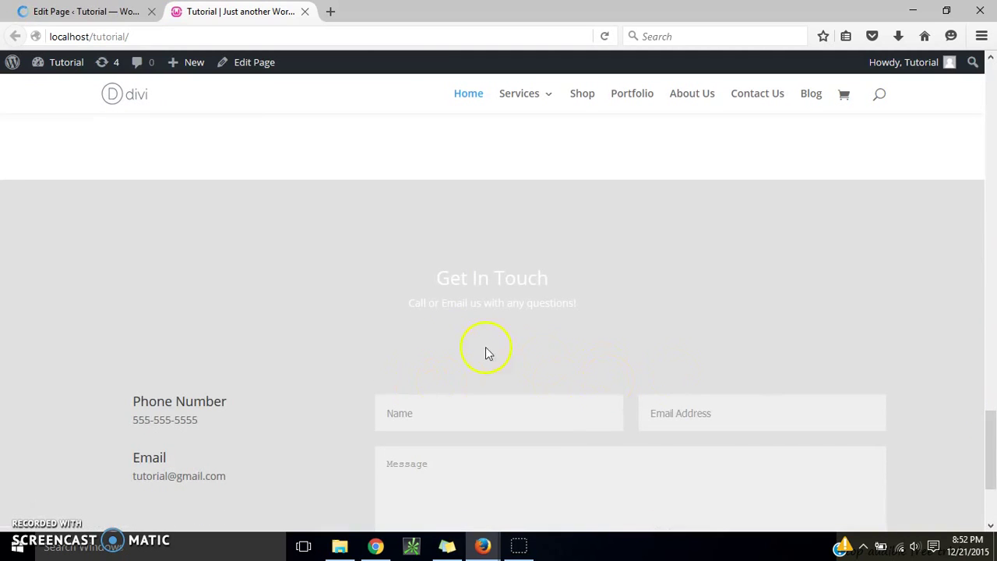
pyautogui.moveTo(440, 271); pyautogui.dragTo(537, 314)
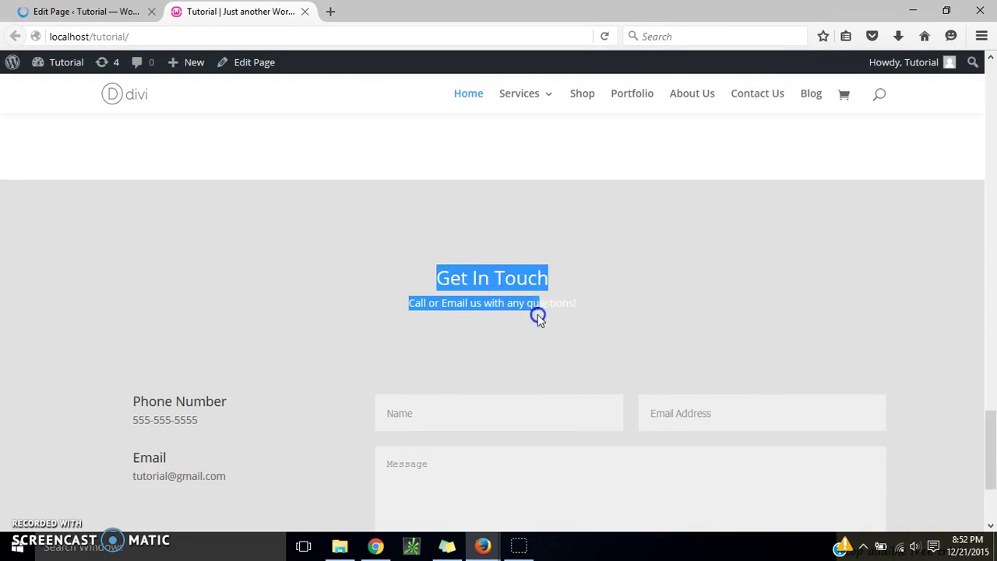
pyautogui.click(514, 257)
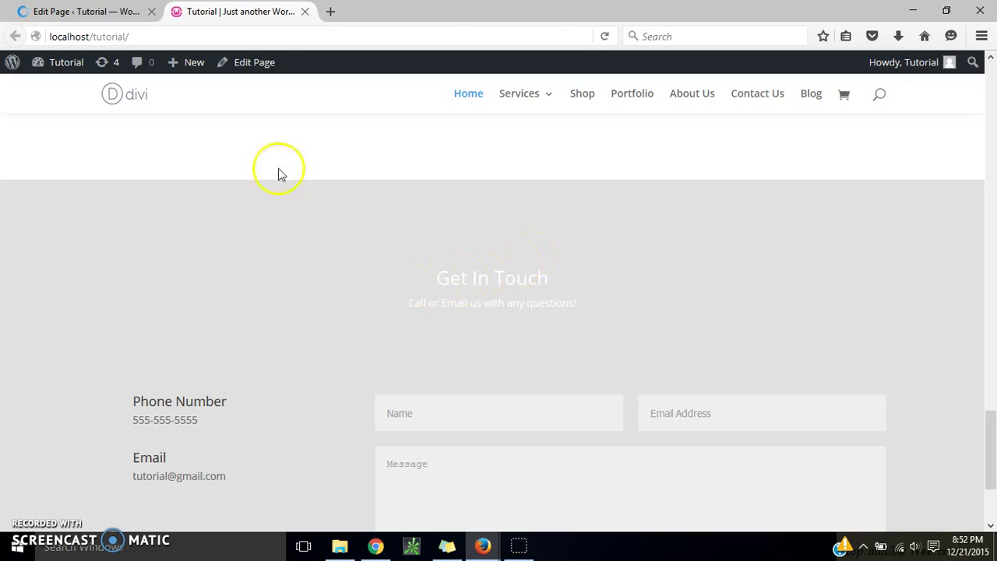
# Set the custom top and bottom padding of the blurbs and contact form row to 0 and save it.
pyautogui.click(71, 12)
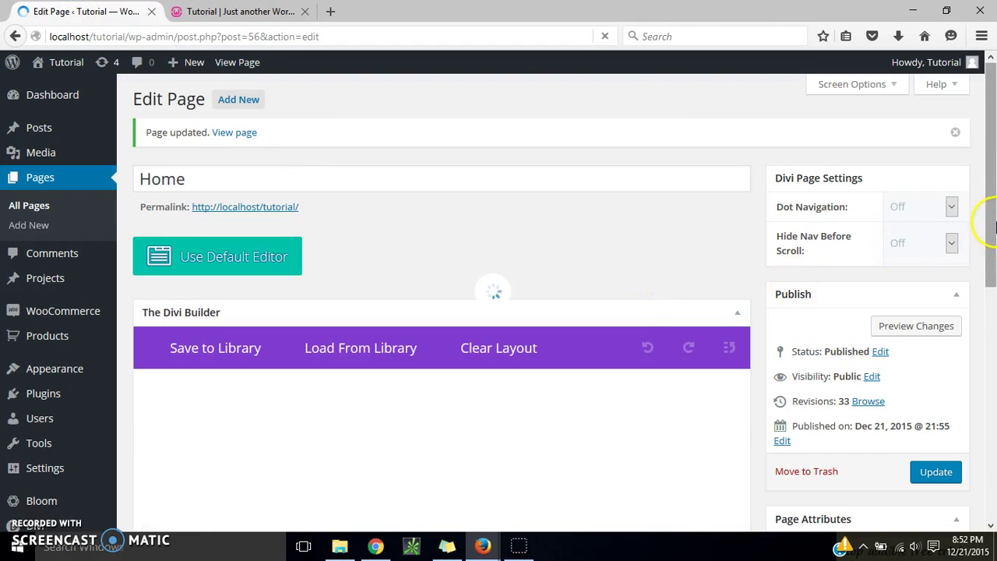
pyautogui.scroll(-12, 993, 276)
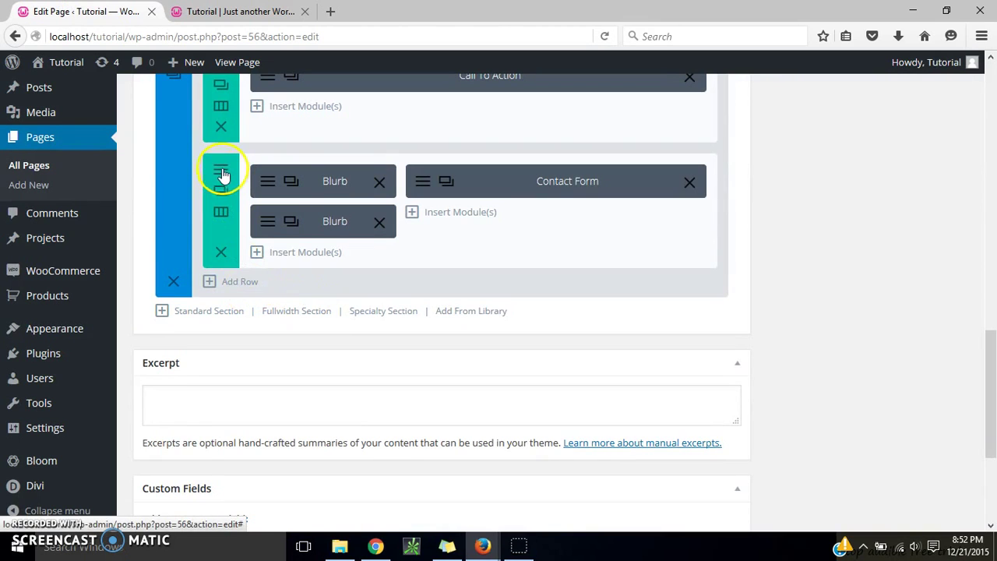
pyautogui.click(222, 178)
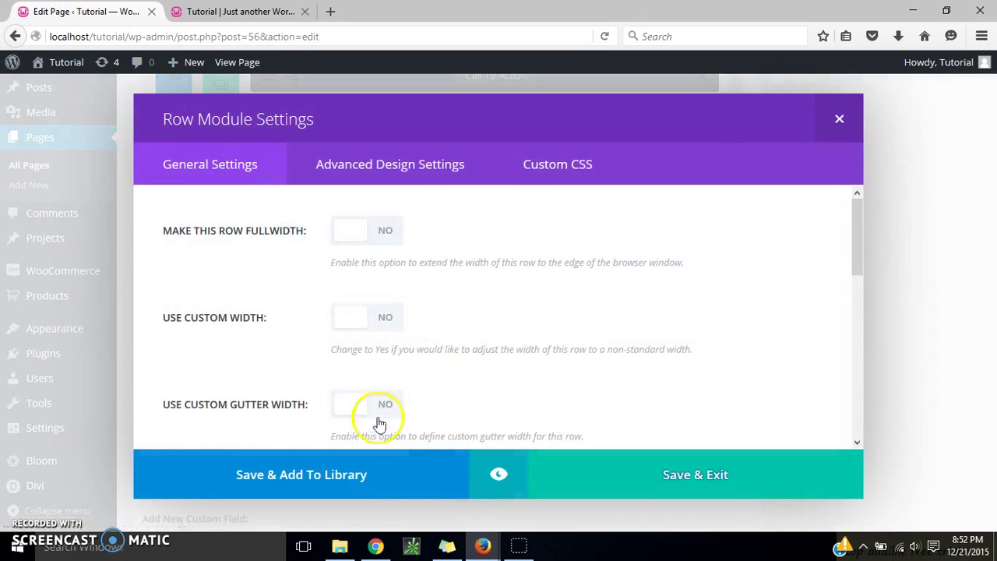
pyautogui.moveTo(859, 247); pyautogui.dragTo(857, 301)
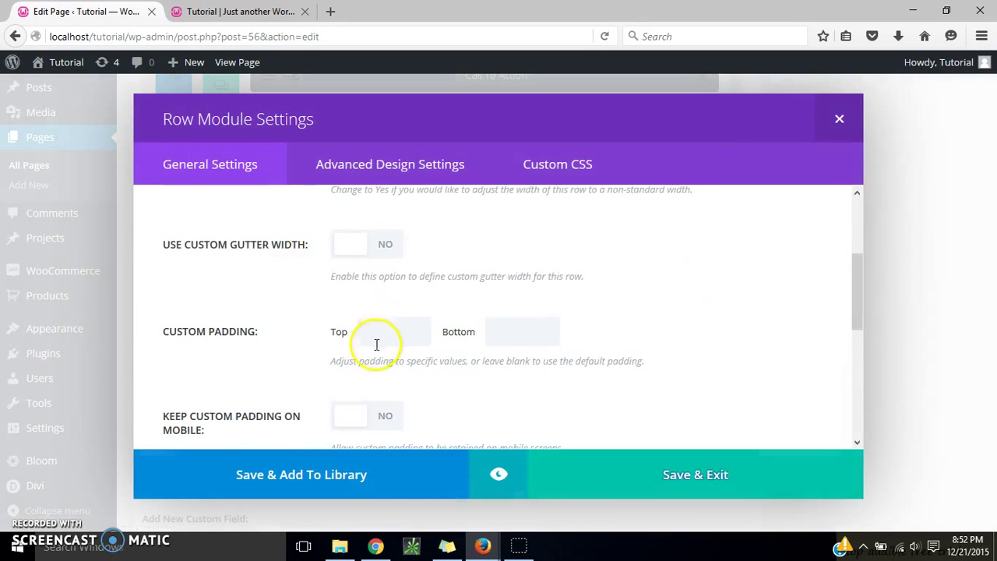
pyautogui.write('0')
pyautogui.press('Tab')
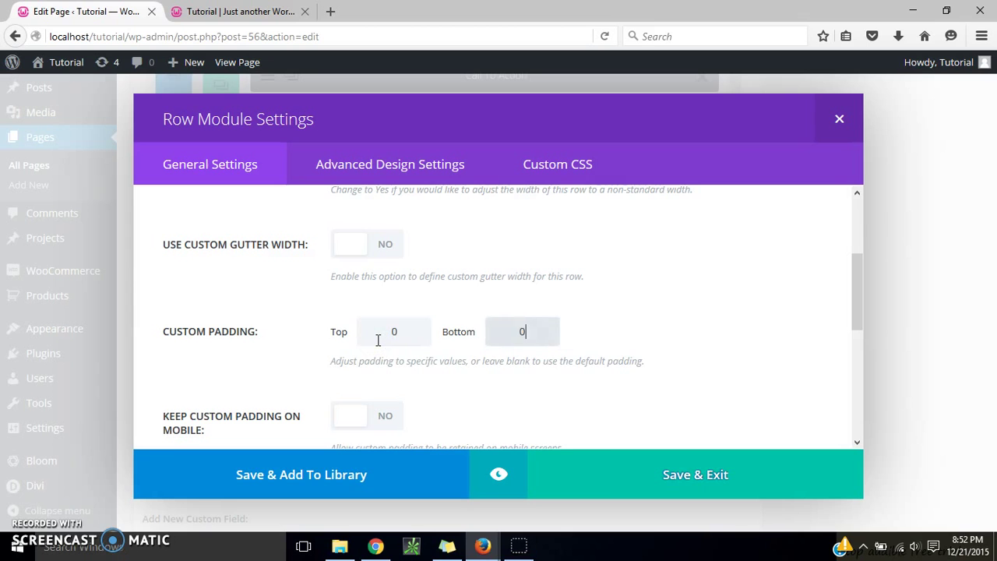
pyautogui.click(615, 479)
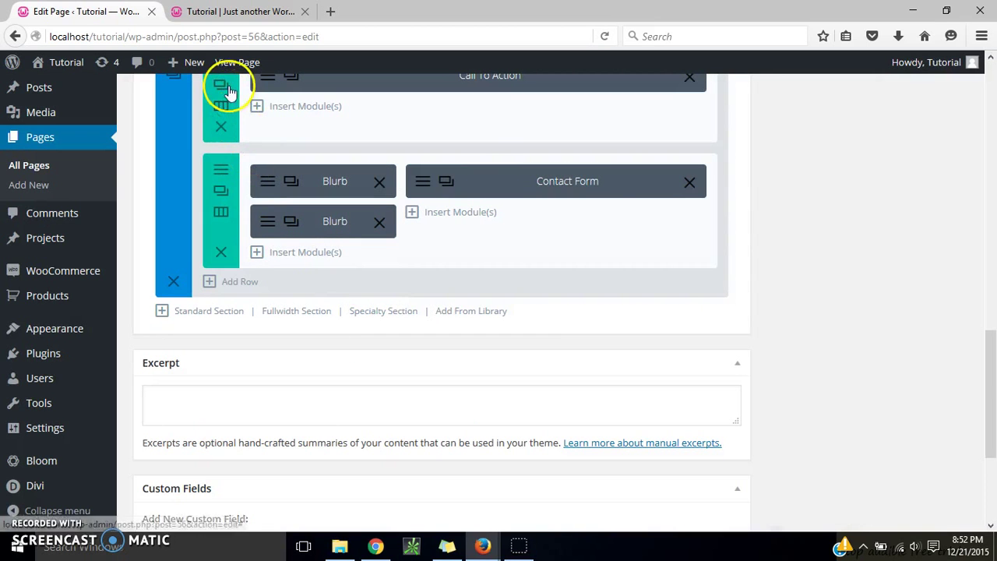
# Set the Call To Action row's custom top and bottom padding to 0 and save the row.
pyautogui.moveTo(993, 395); pyautogui.dragTo(993, 353)
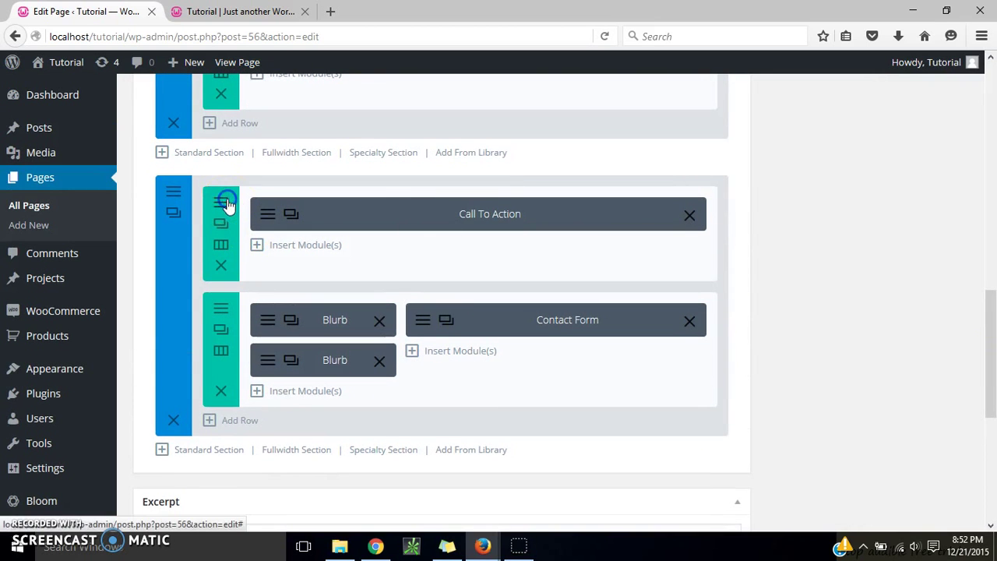
pyautogui.click(437, 290)
pyautogui.moveTo(860, 237); pyautogui.dragTo(859, 278)
pyautogui.click(394, 338)
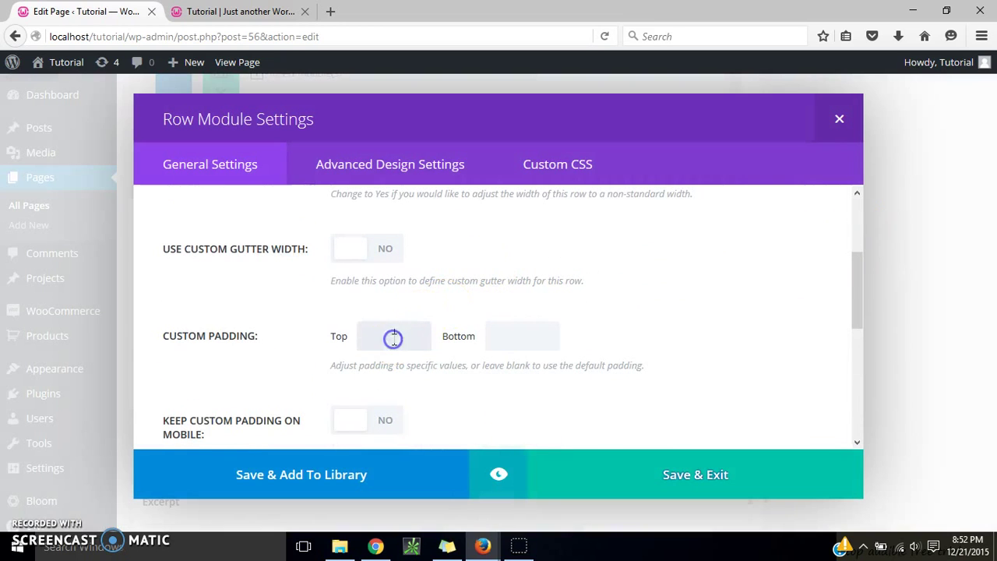
pyautogui.write('0')
pyautogui.press('Tab')
pyautogui.write('0')
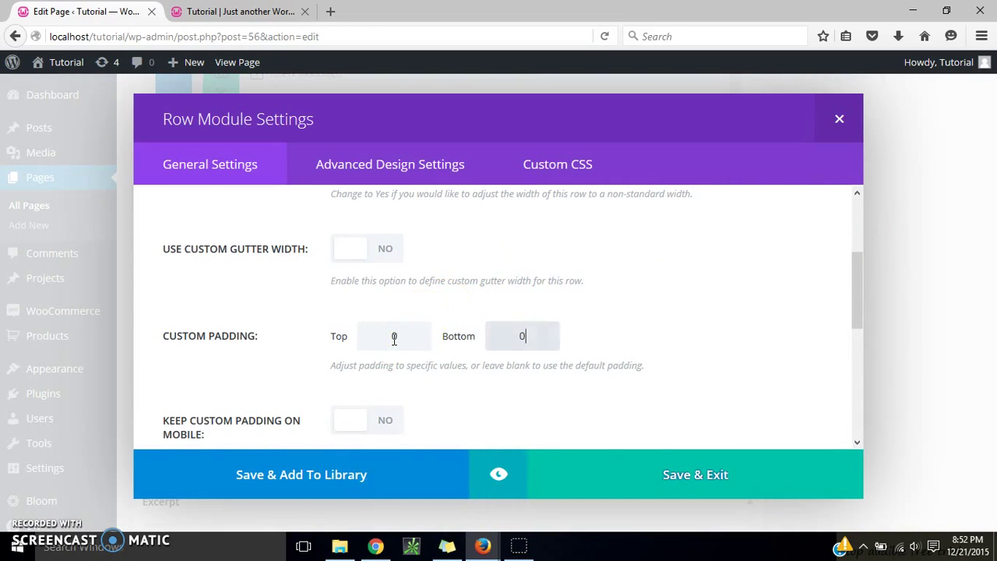
pyautogui.click(619, 459)
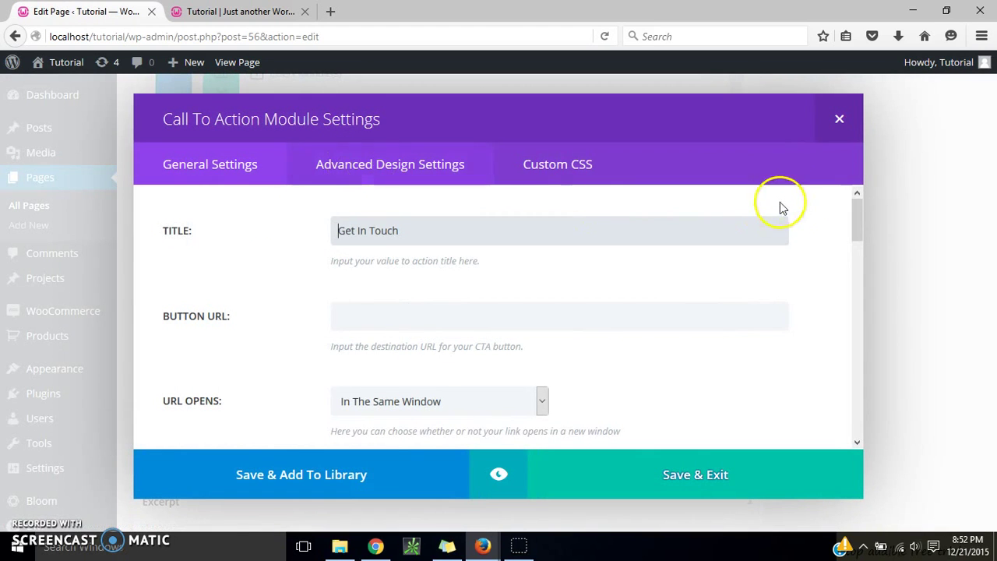
# Set the Call To Action module's header font size to 32 and its header text color to black.
pyautogui.click(397, 170)
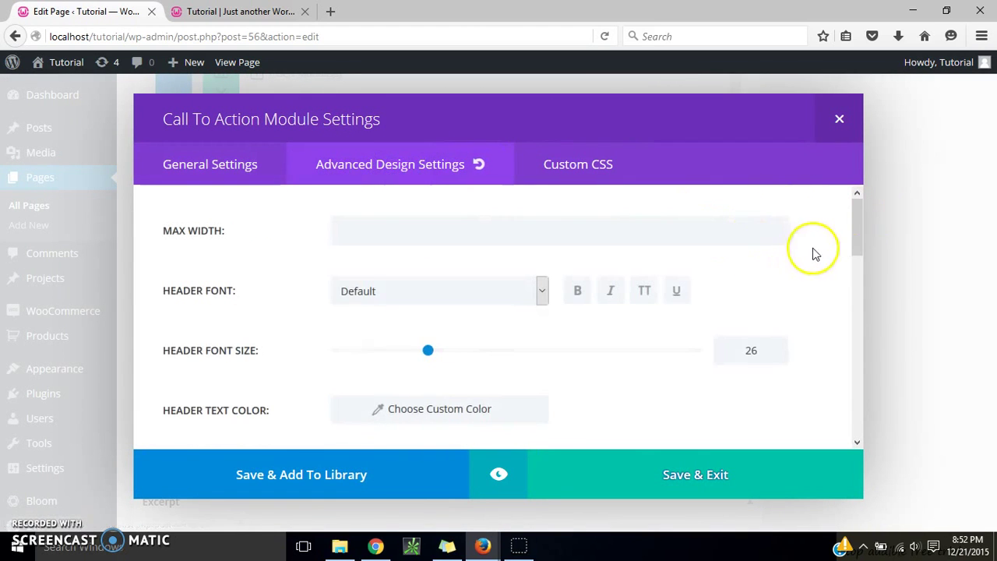
pyautogui.scroll(-2, 853, 228)
pyautogui.click(428, 293)
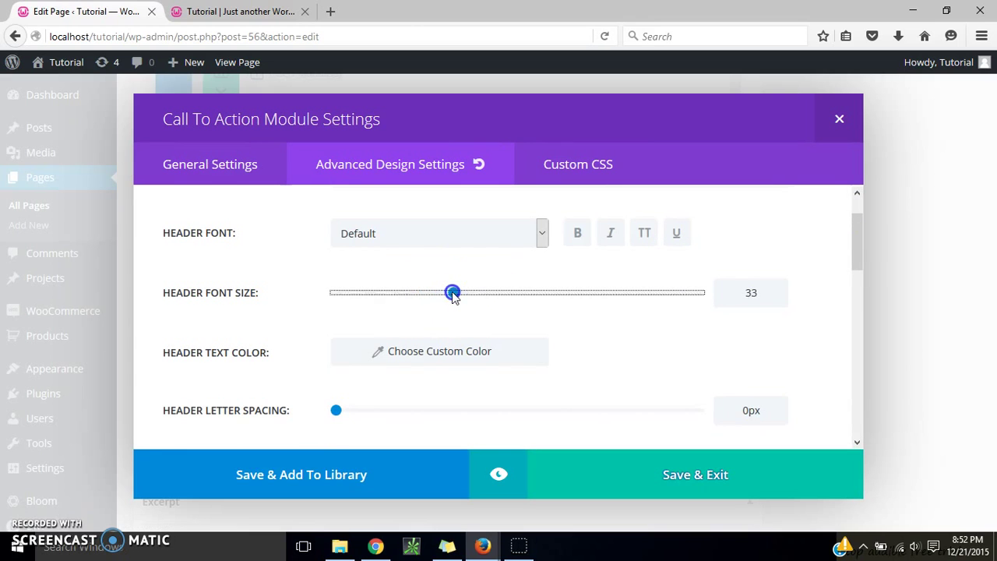
pyautogui.moveTo(451, 292); pyautogui.dragTo(451, 293)
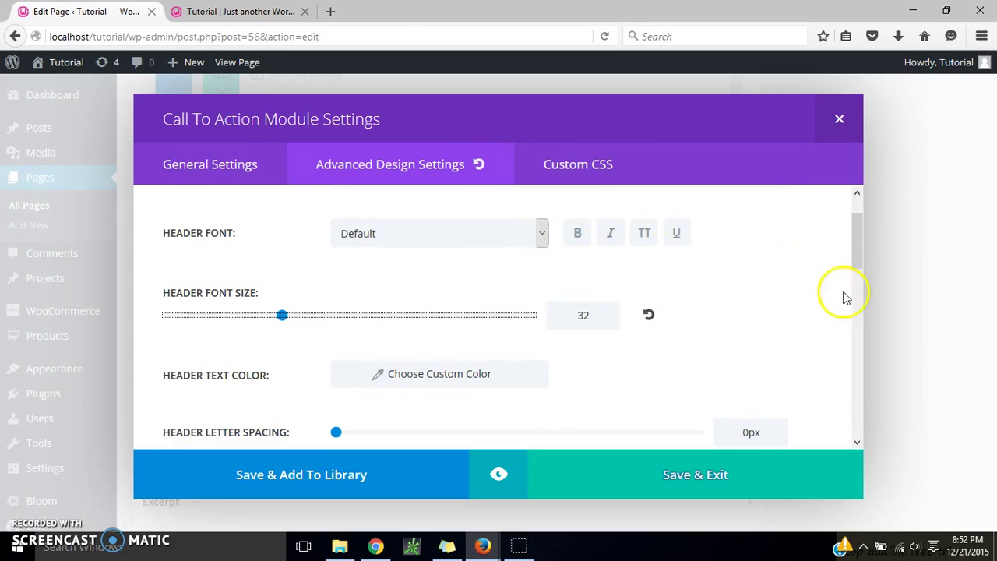
pyautogui.moveTo(860, 239); pyautogui.dragTo(859, 263)
pyautogui.click(390, 285)
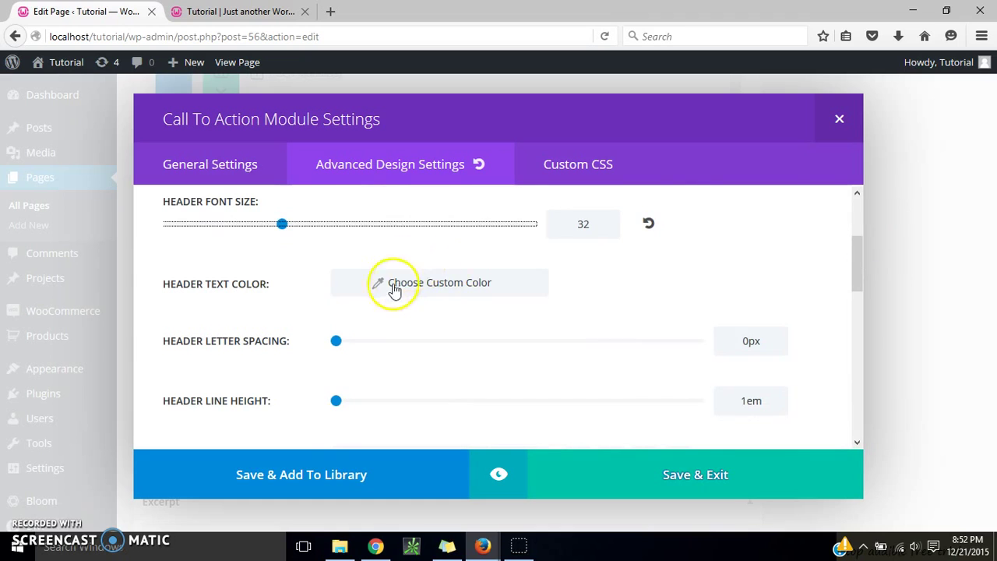
pyautogui.click(350, 284)
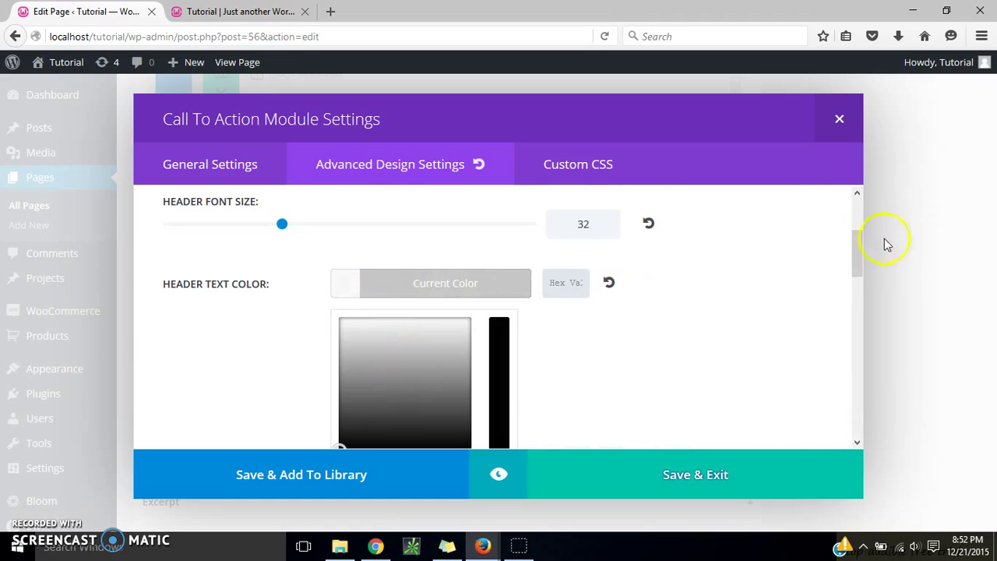
pyautogui.moveTo(854, 256); pyautogui.dragTo(855, 337)
pyautogui.click(347, 371)
# Set the Call To Action's body font size to 20 and body text color to black, and save the module.
pyautogui.moveTo(382, 293); pyautogui.dragTo(398, 294)
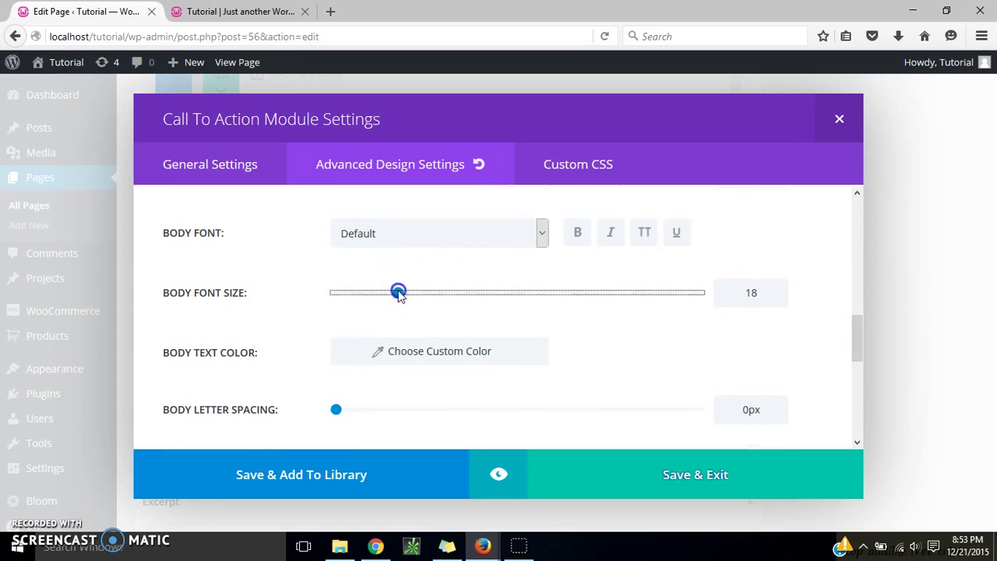
pyautogui.scroll(-3, 493, 251)
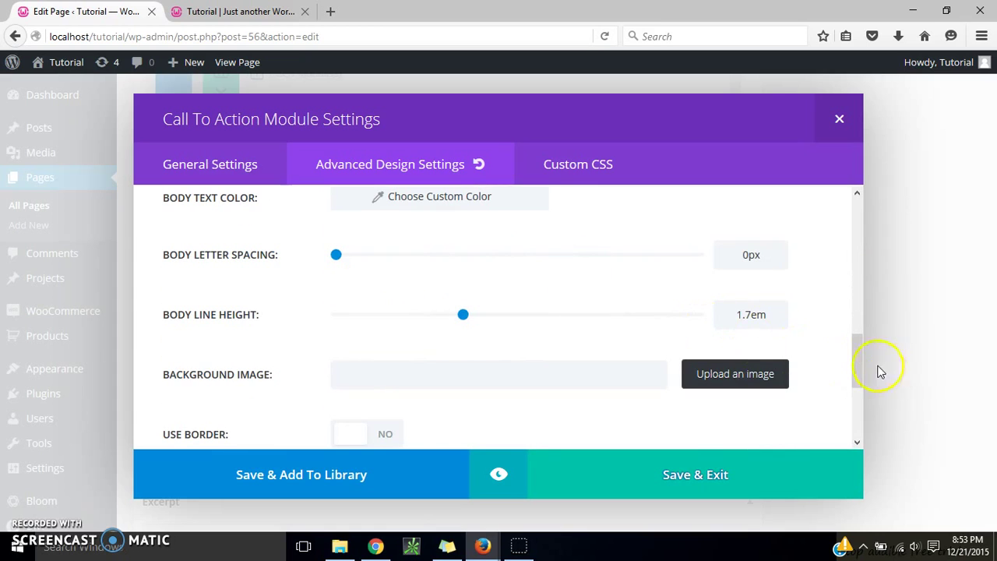
pyautogui.moveTo(857, 355); pyautogui.dragTo(847, 335)
pyautogui.click(374, 281)
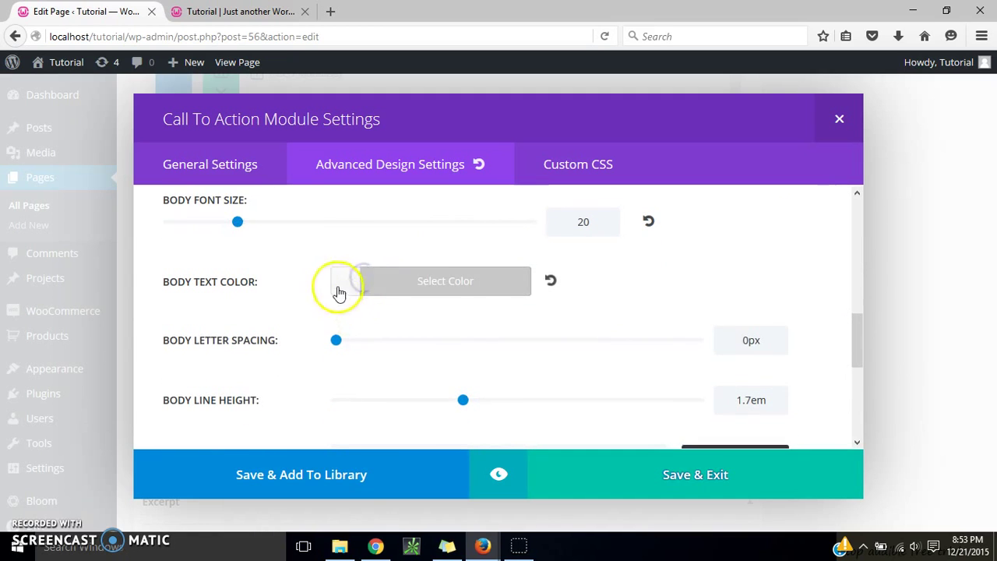
pyautogui.click(340, 287)
pyautogui.moveTo(855, 321); pyautogui.dragTo(855, 333)
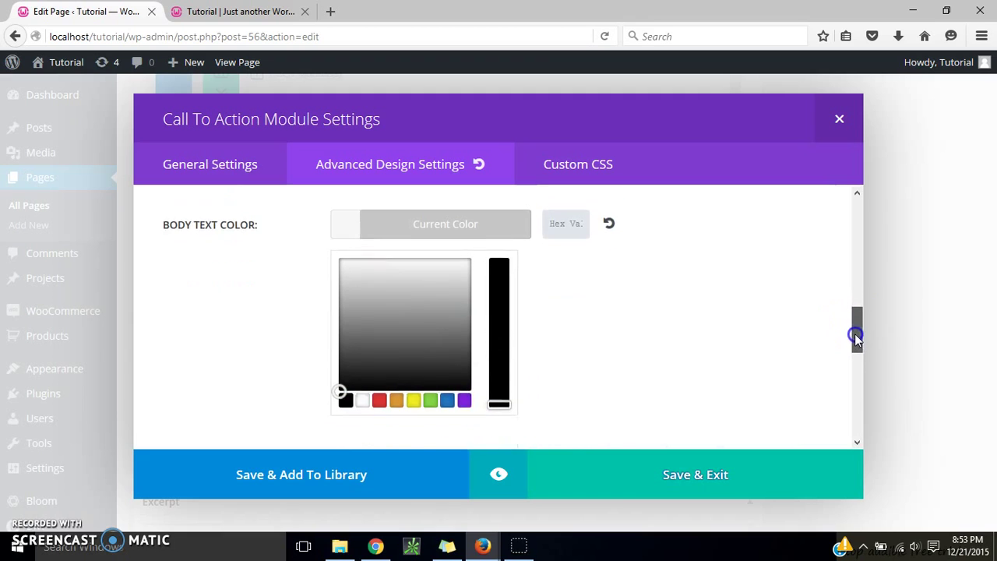
pyautogui.click(345, 397)
pyautogui.click(662, 481)
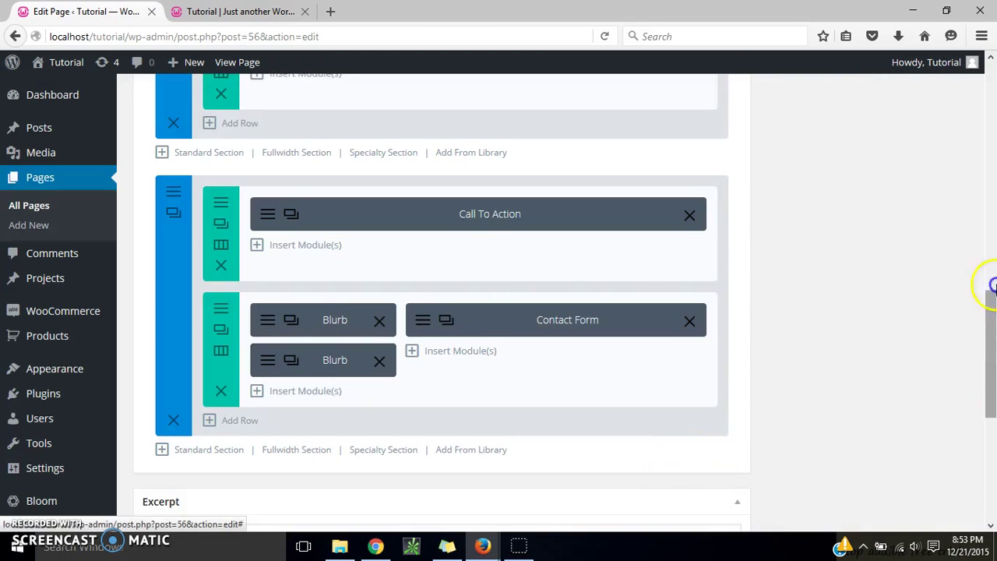
# Update the page and reload the live home page to check the restyled heading and row spacing.
pyautogui.moveTo(994, 284); pyautogui.dragTo(993, 129)
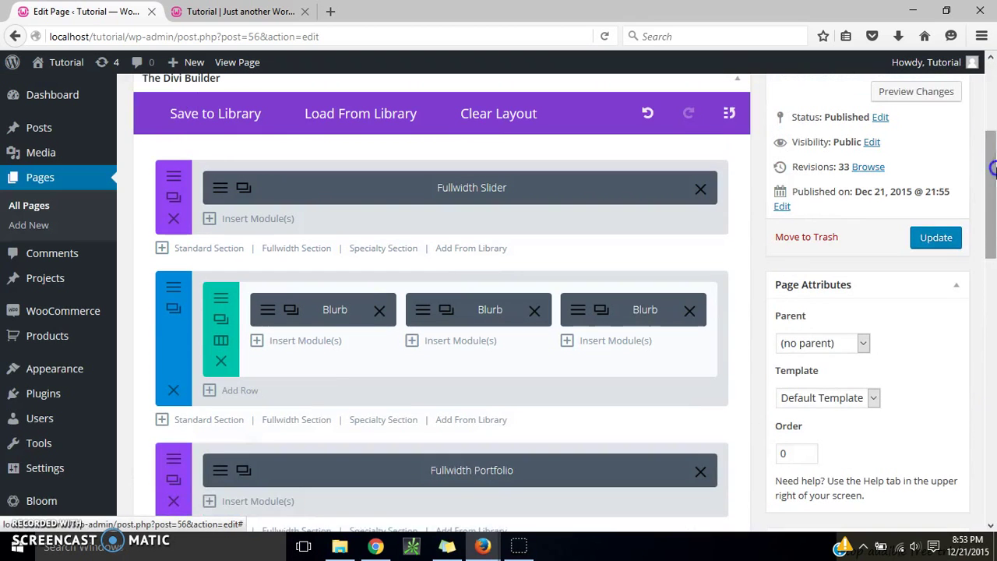
pyautogui.click(936, 237)
pyautogui.click(234, 11)
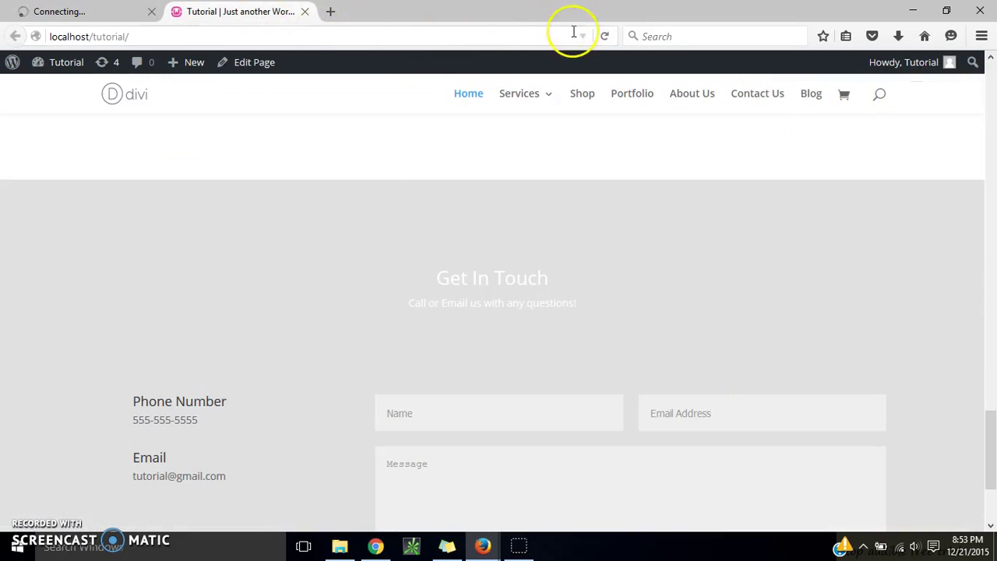
pyautogui.click(604, 36)
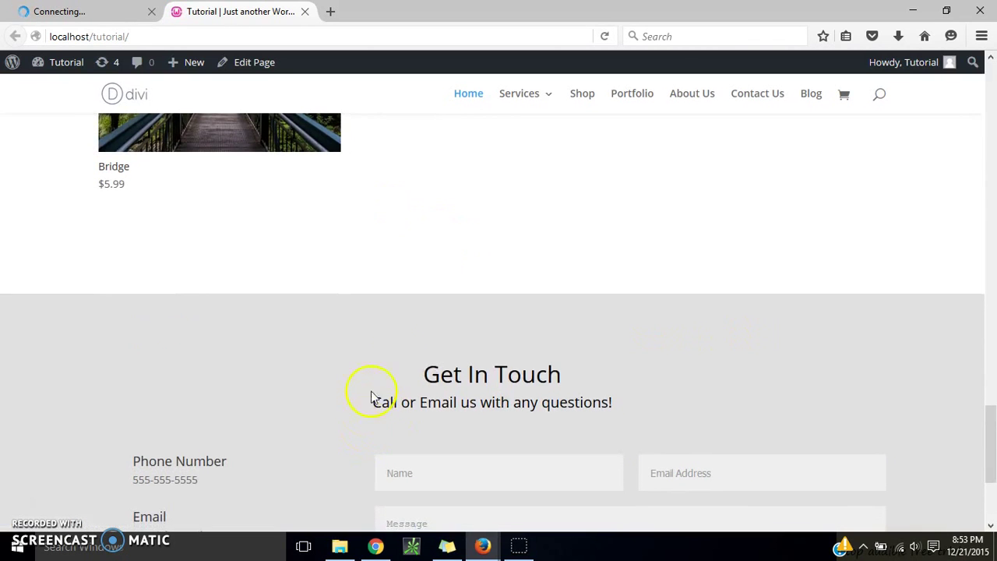
# Review the Get In Touch heading, contact blurbs and contact form on the live home page.
pyautogui.moveTo(401, 361); pyautogui.dragTo(574, 393)
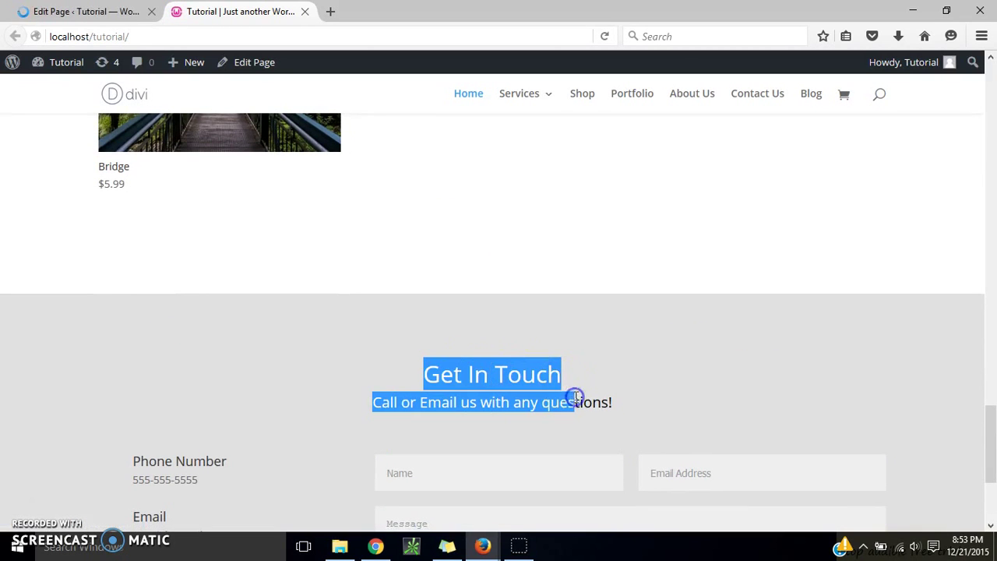
pyautogui.moveTo(991, 423); pyautogui.dragTo(991, 463)
pyautogui.click(752, 267)
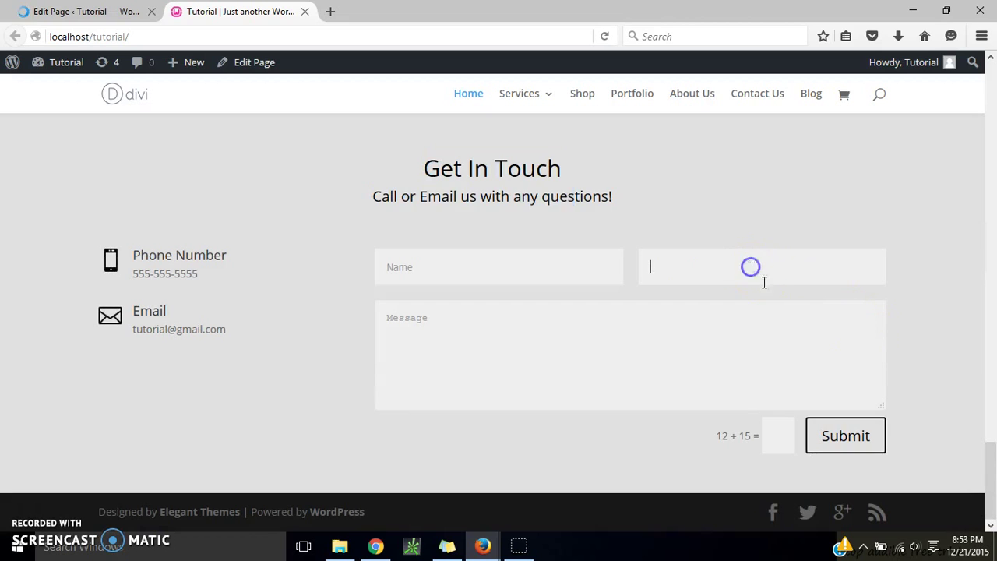
pyautogui.click(993, 441)
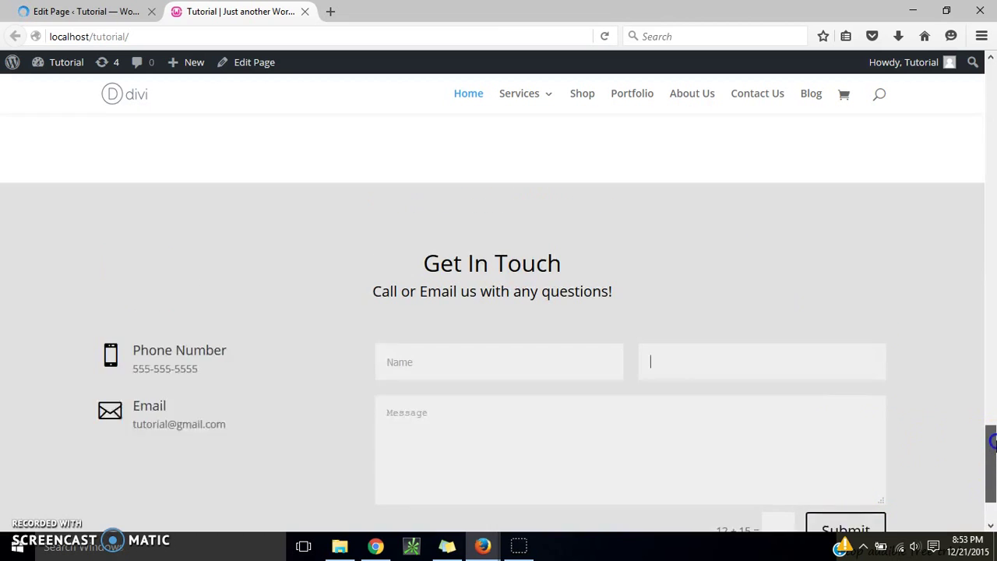
# Save the home page's contact section to the Divi Library under the template name Contact Form.
pyautogui.click(64, 9)
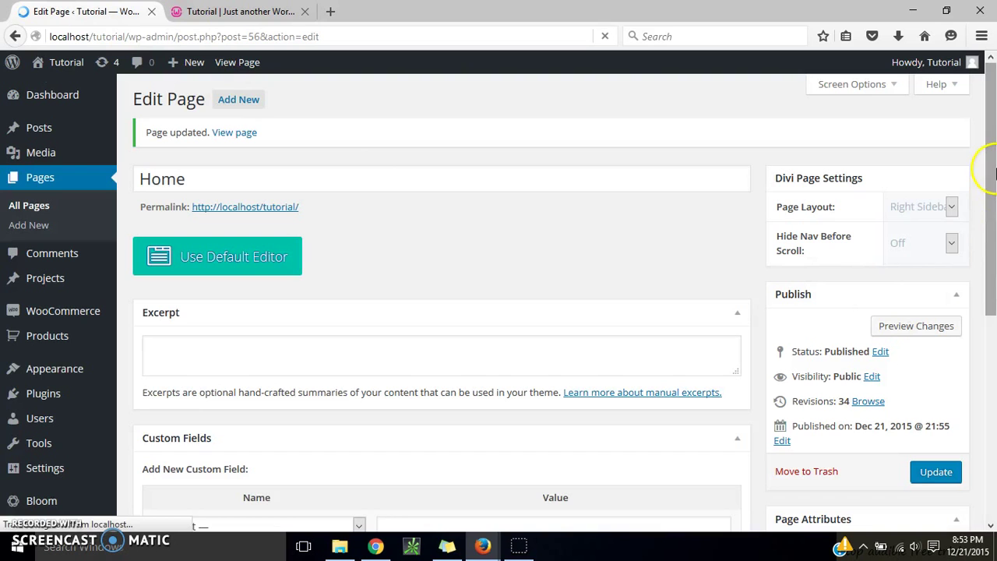
pyautogui.moveTo(995, 204); pyautogui.dragTo(989, 369)
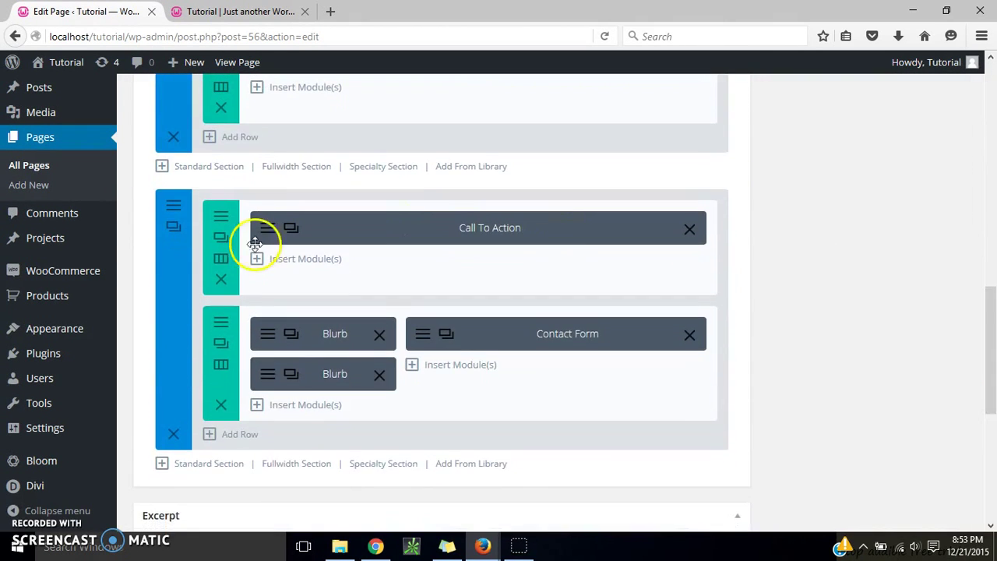
pyautogui.click(173, 208)
pyautogui.click(254, 468)
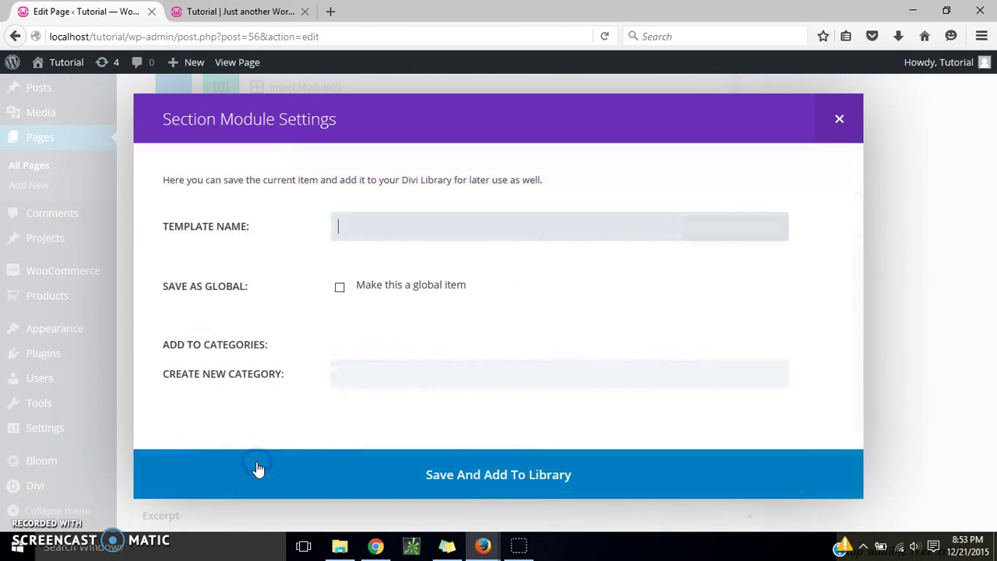
pyautogui.write('Contact Form')
pyautogui.click(484, 468)
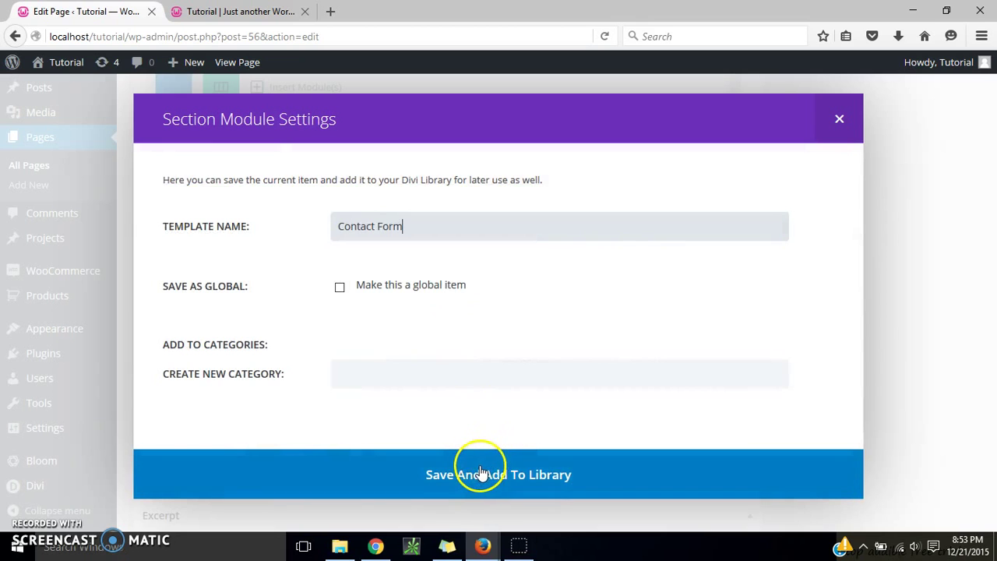
pyautogui.click(481, 473)
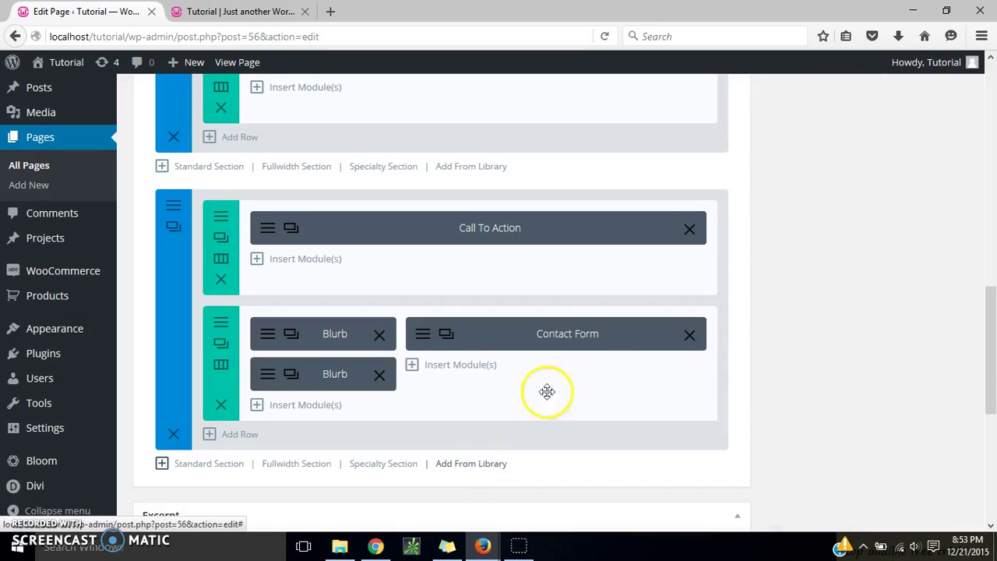
# Update the Home page and go to the Contact Us page on the live site.
pyautogui.moveTo(994, 357); pyautogui.dragTo(991, 150)
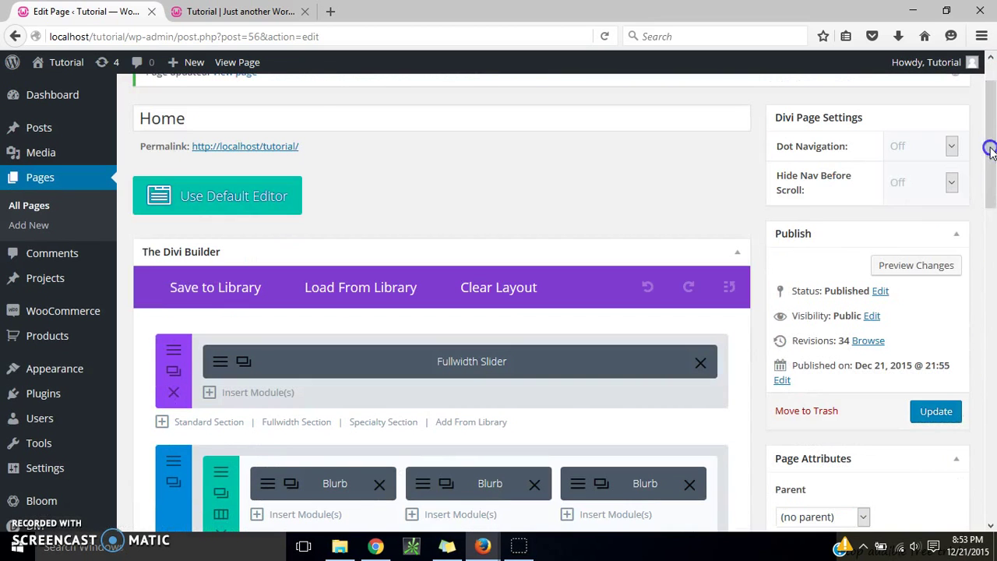
pyautogui.click(945, 421)
pyautogui.click(247, 14)
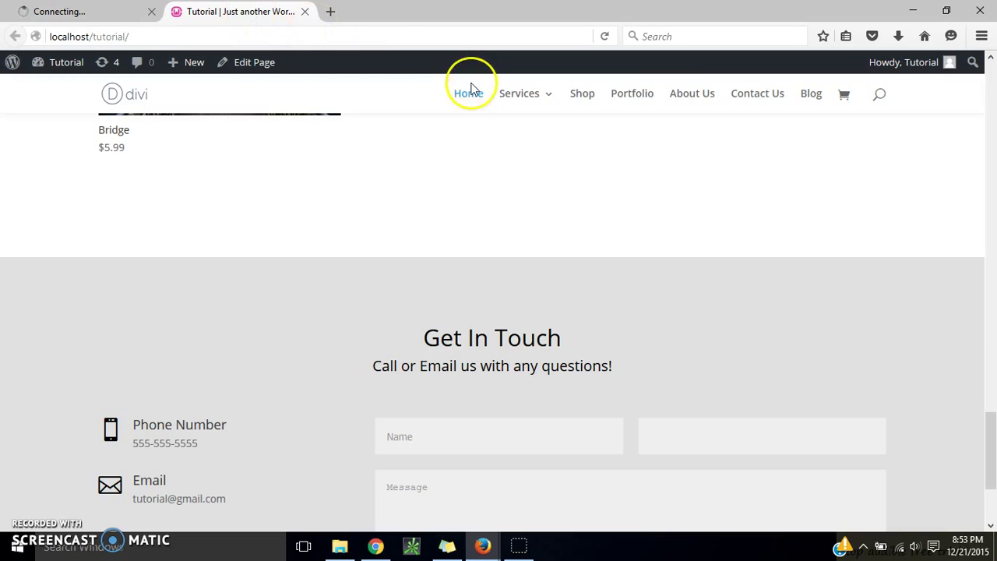
pyautogui.click(745, 103)
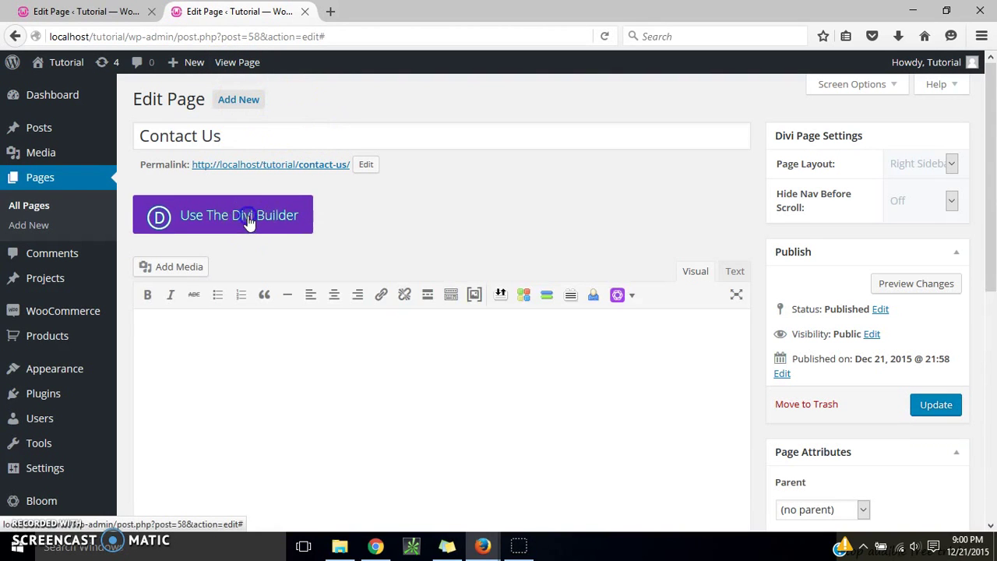
# Build the Contact Us page in the Divi Builder from the library's Contact Form section, and delete the empty default section.
pyautogui.click(250, 223)
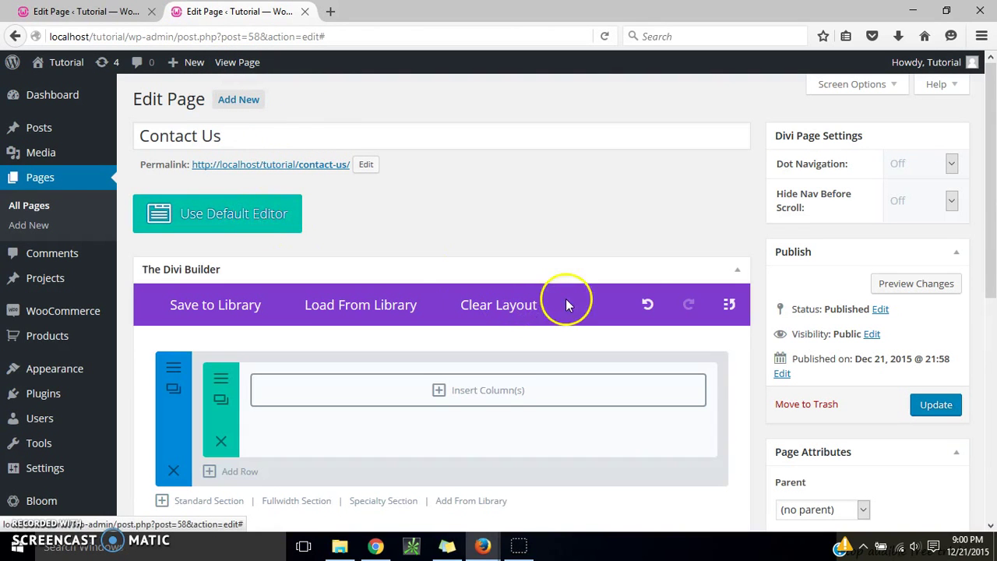
pyautogui.scroll(-1, 989, 249)
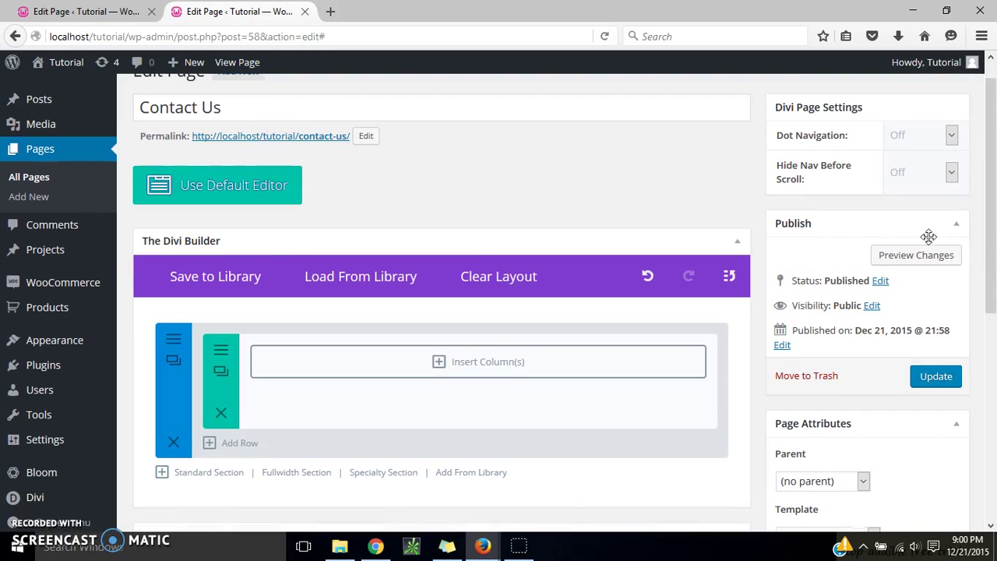
pyautogui.click(479, 473)
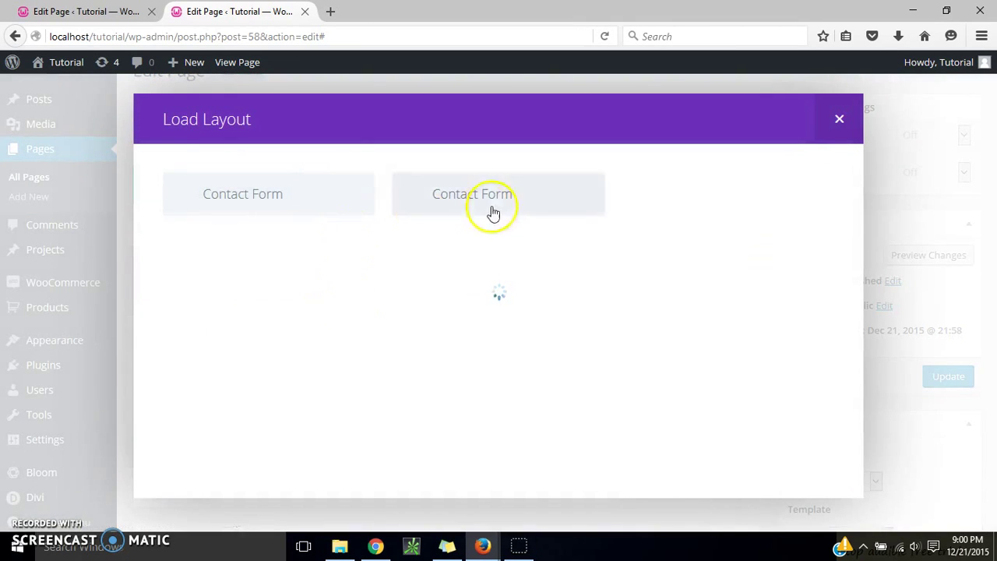
pyautogui.click(295, 200)
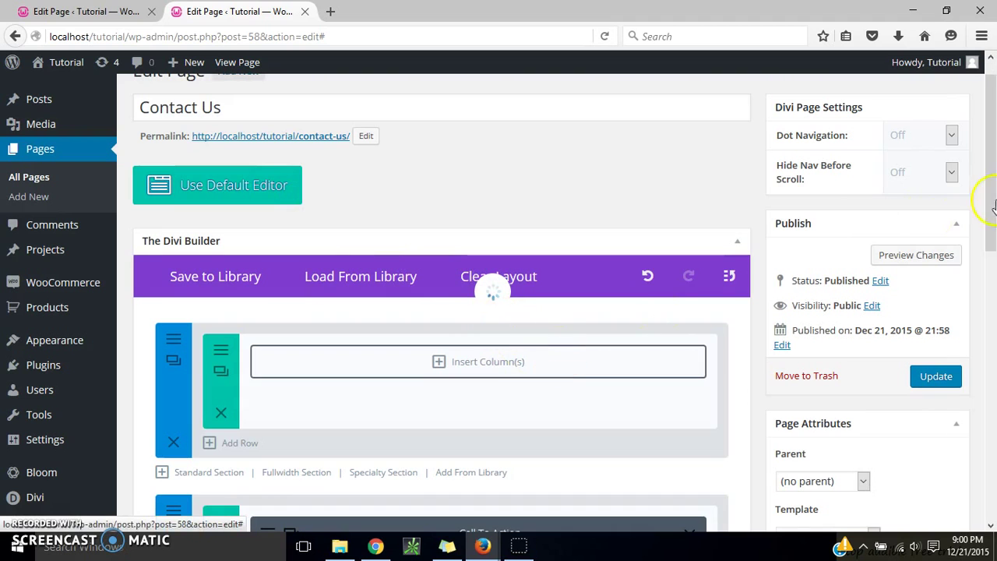
pyautogui.moveTo(992, 195); pyautogui.dragTo(993, 276)
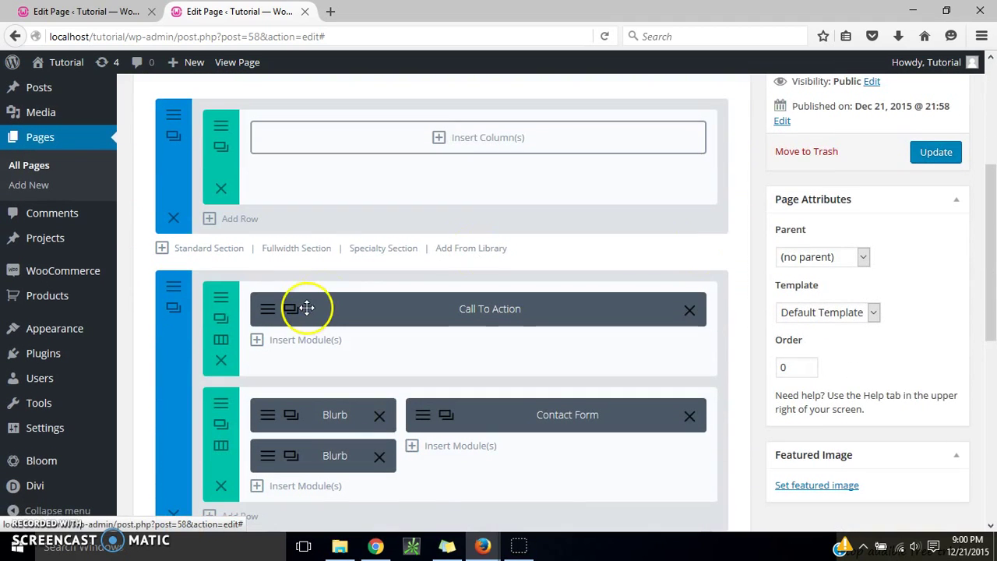
pyautogui.click(173, 217)
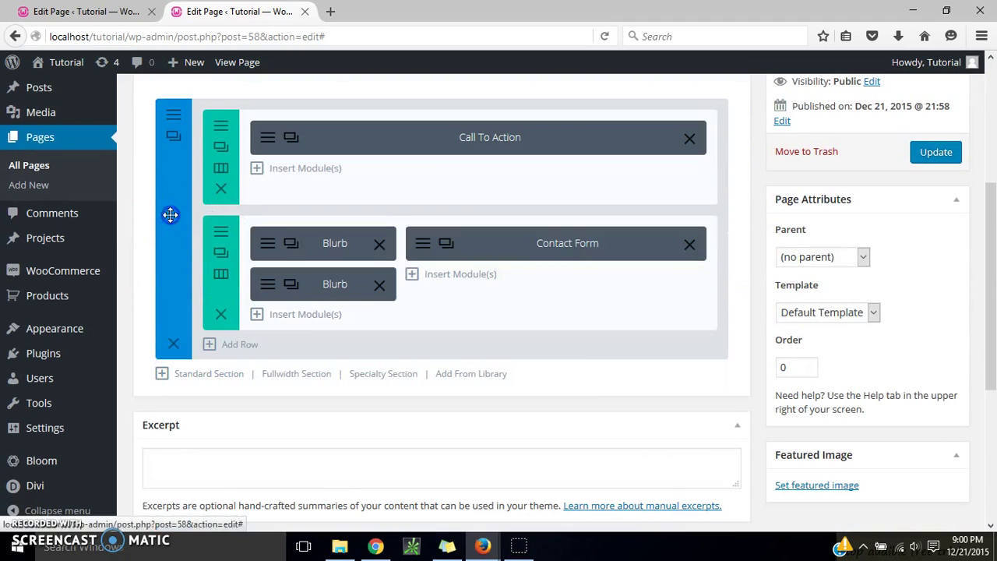
# Update the Contact Us page to publish its new layout.
pyautogui.click(86, 11)
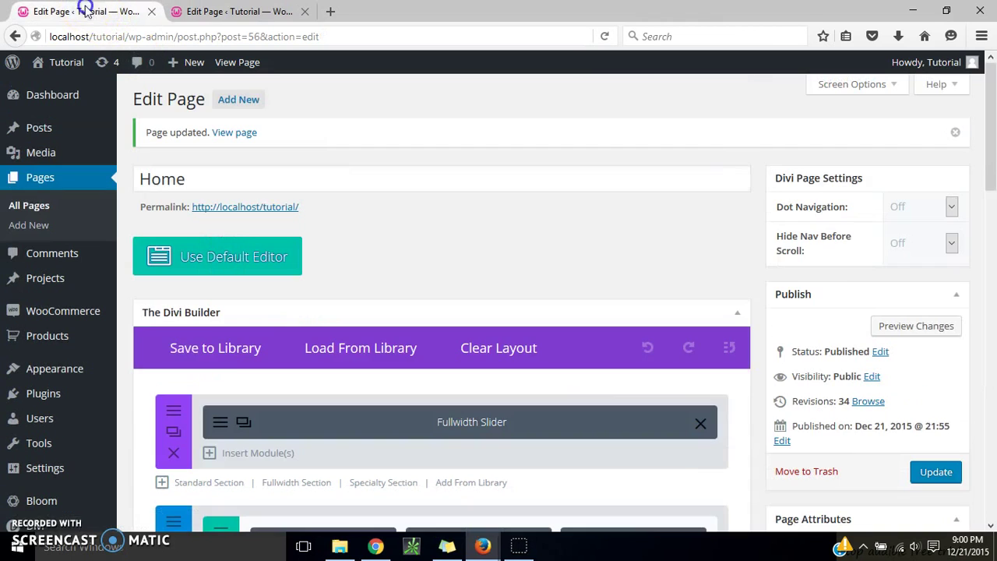
pyautogui.moveTo(993, 184)
pyautogui.mouseDown()
pyautogui.moveTo(993, 397)
pyautogui.moveTo(993, 177)
pyautogui.mouseUp()
pyautogui.click(260, 11)
pyautogui.click(936, 312)
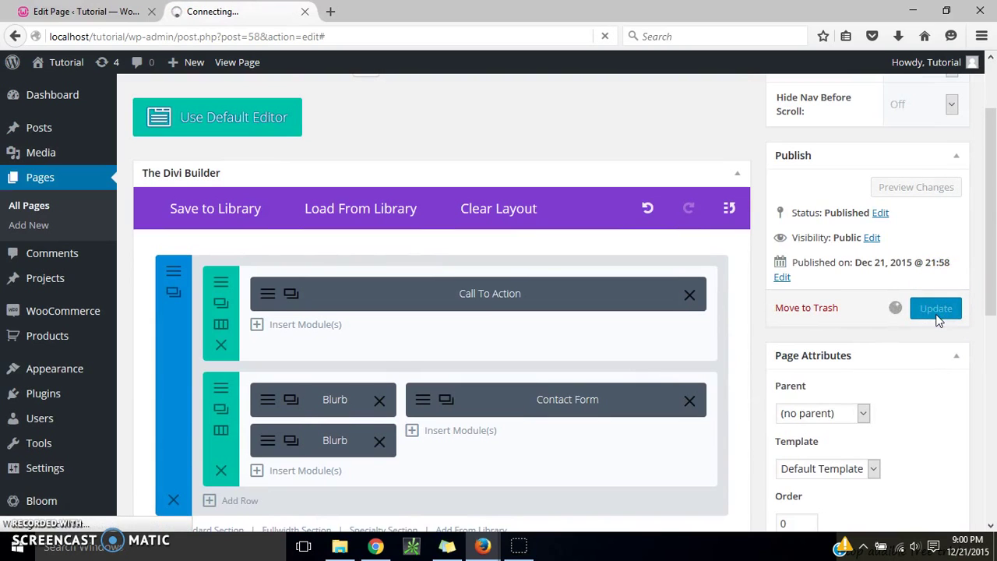
pyautogui.click(994, 226)
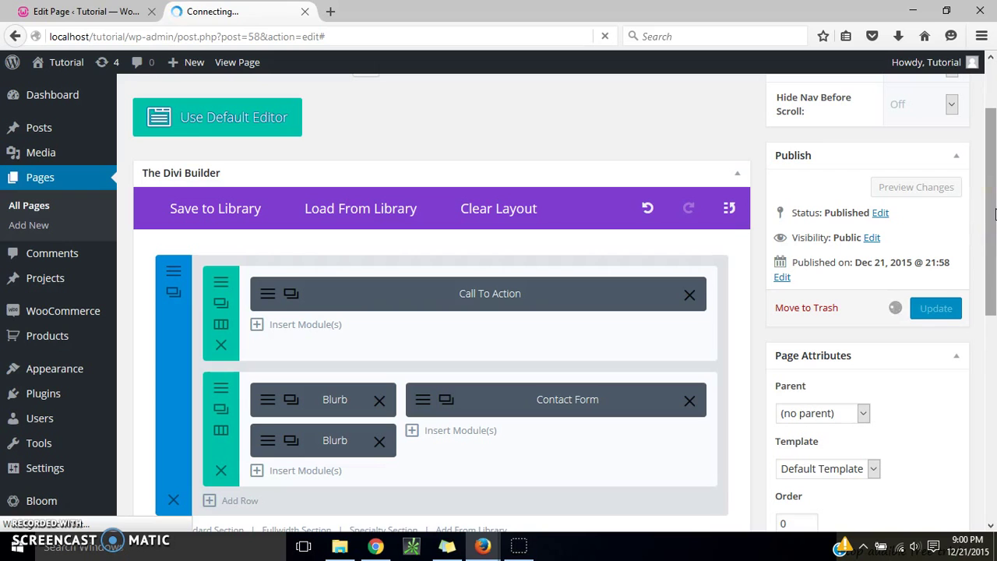
pyautogui.click(744, 279)
pyautogui.click(994, 265)
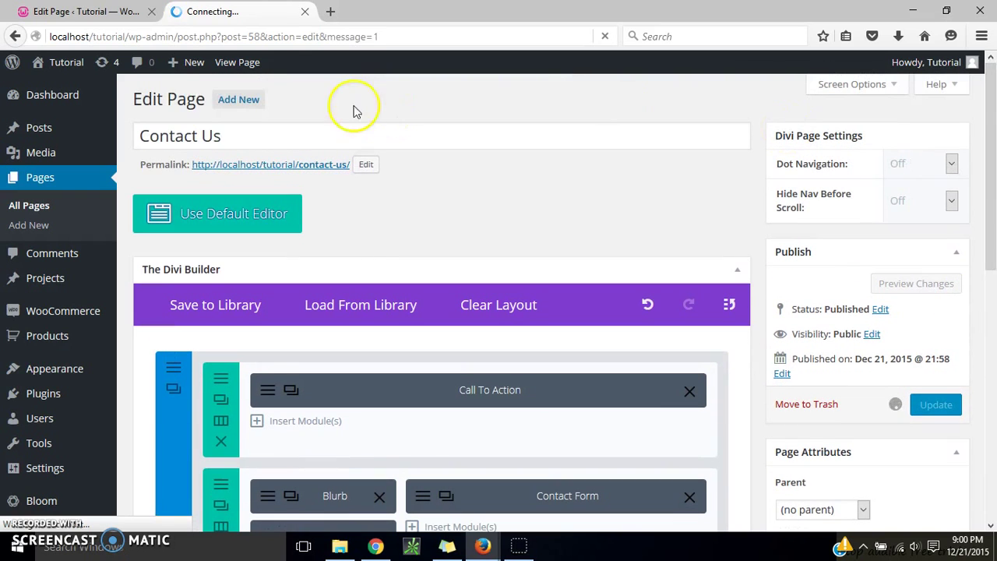
# View the live Contact Us page in a separate browser tab to check the contact section.
pyautogui.rightClick(242, 70)
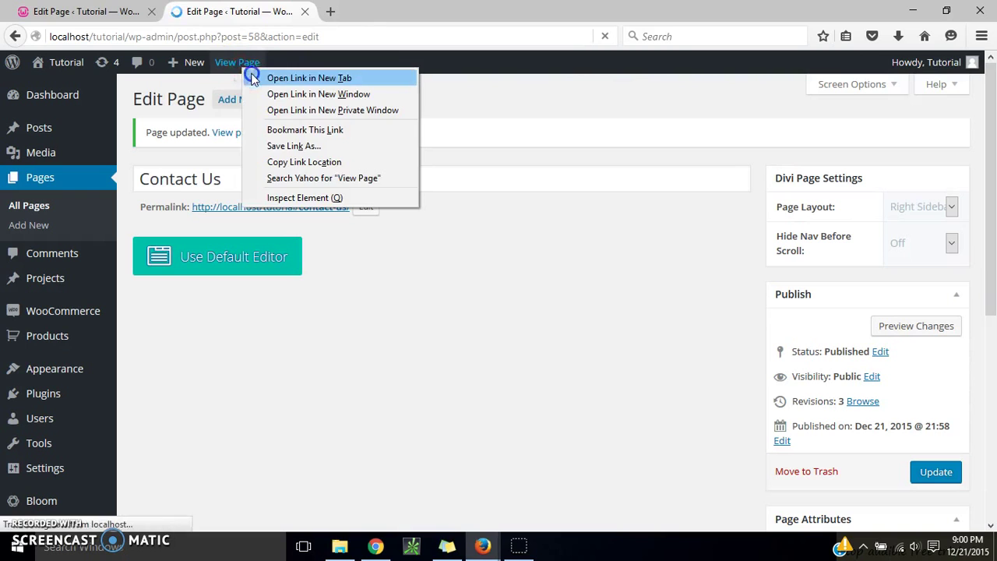
pyautogui.click(254, 76)
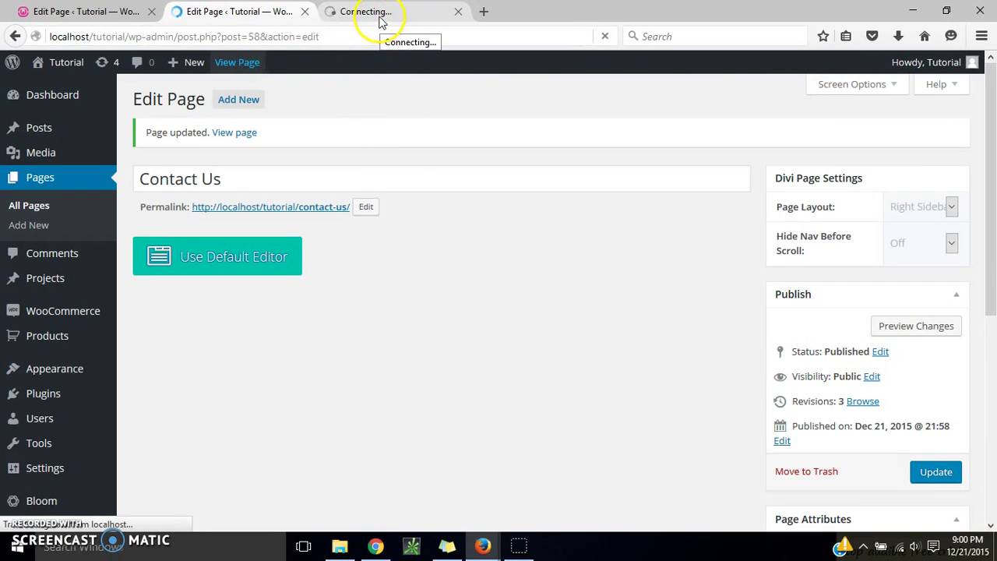
pyautogui.click(381, 17)
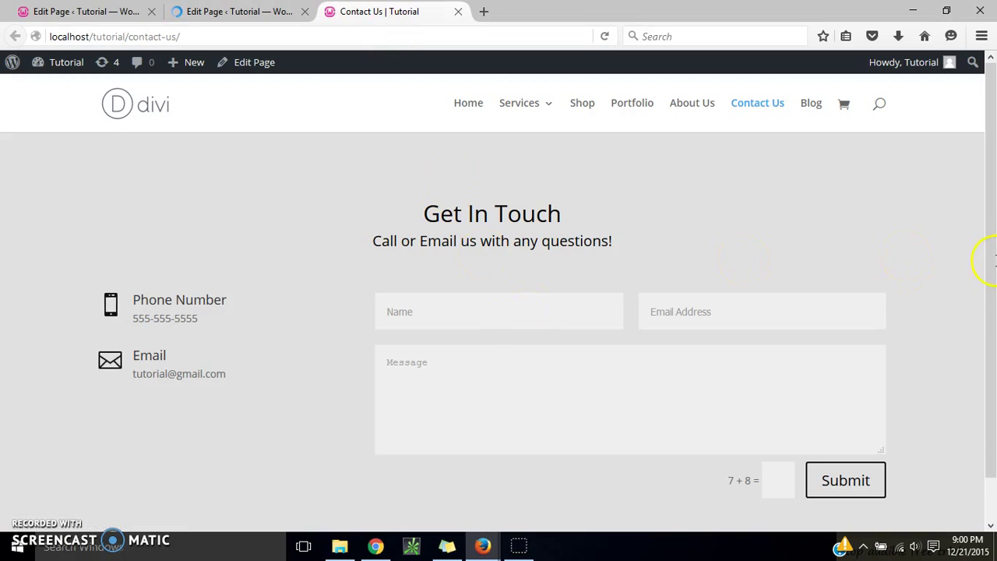
pyautogui.moveTo(995, 183)
pyautogui.mouseDown()
pyautogui.moveTo(995, 215)
pyautogui.moveTo(995, 186)
pyautogui.mouseUp()
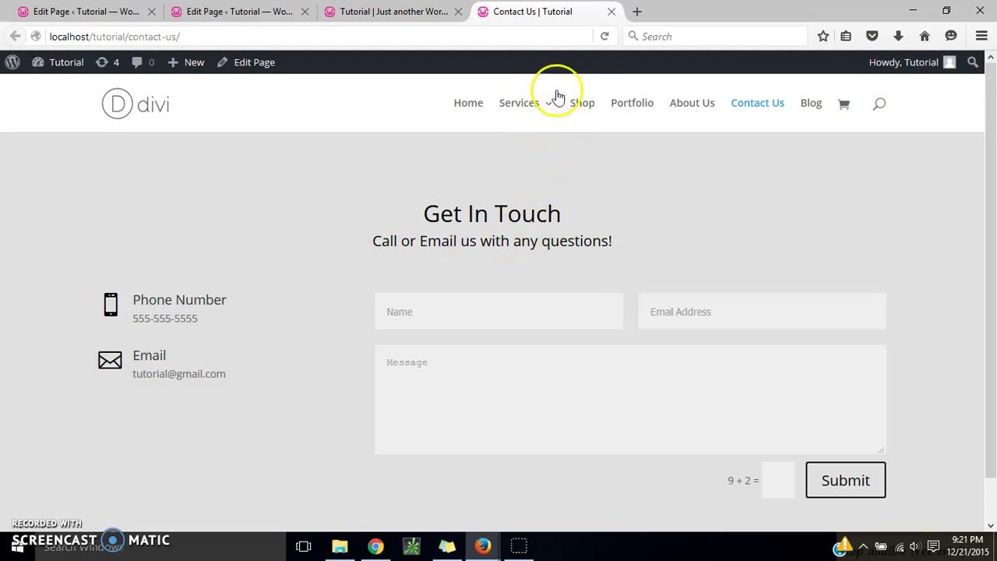
# Close the Contact Us page and set the site's header style to Centered Inline Logo in the theme customizer.
pyautogui.click(611, 16)
pyautogui.moveTo(67, 68)
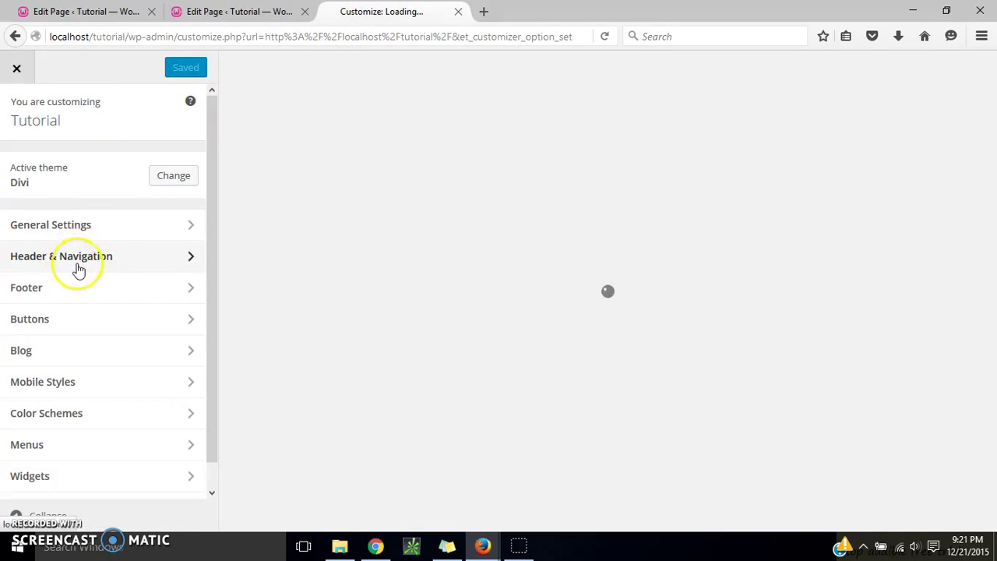
pyautogui.click(117, 251)
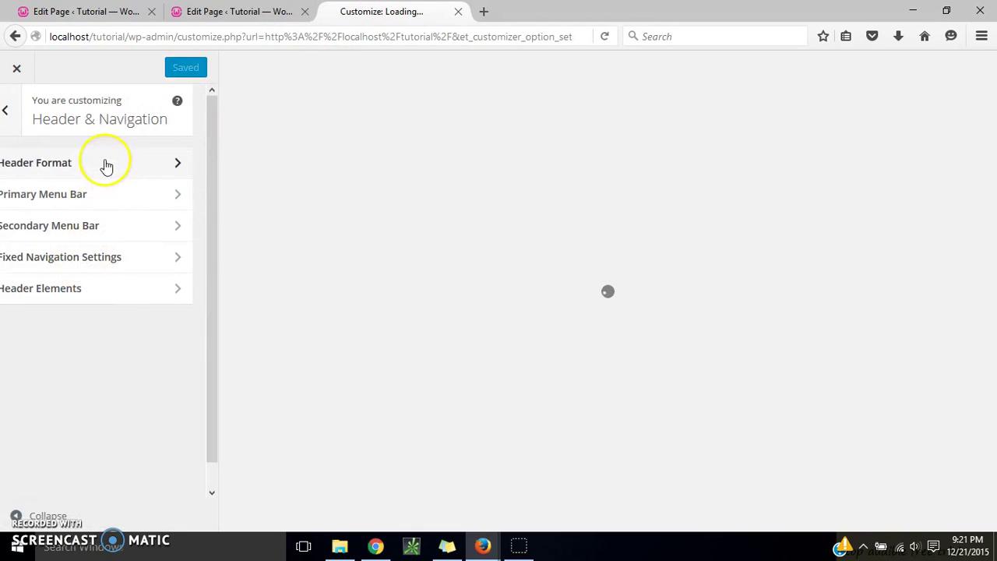
pyautogui.click(147, 201)
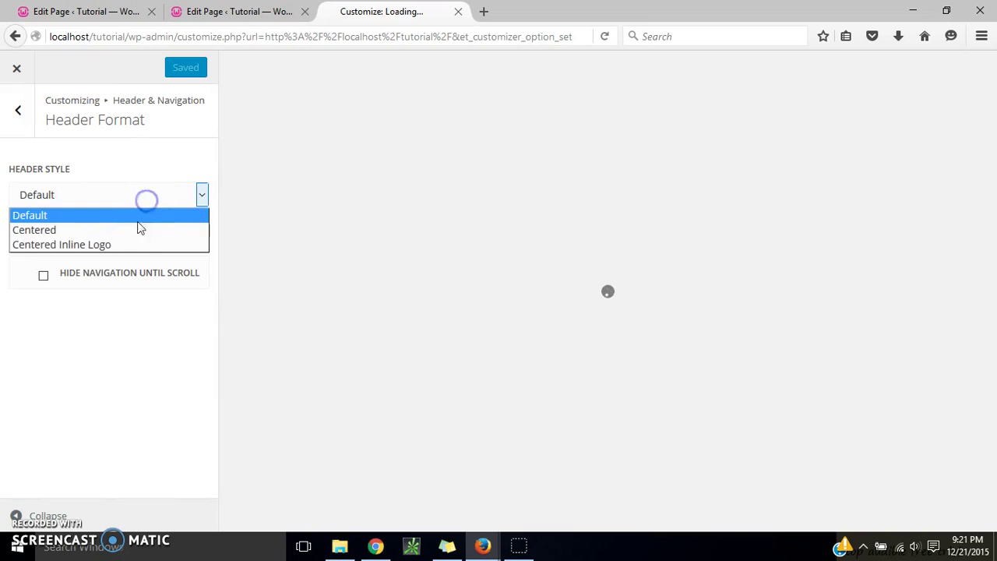
pyautogui.click(116, 247)
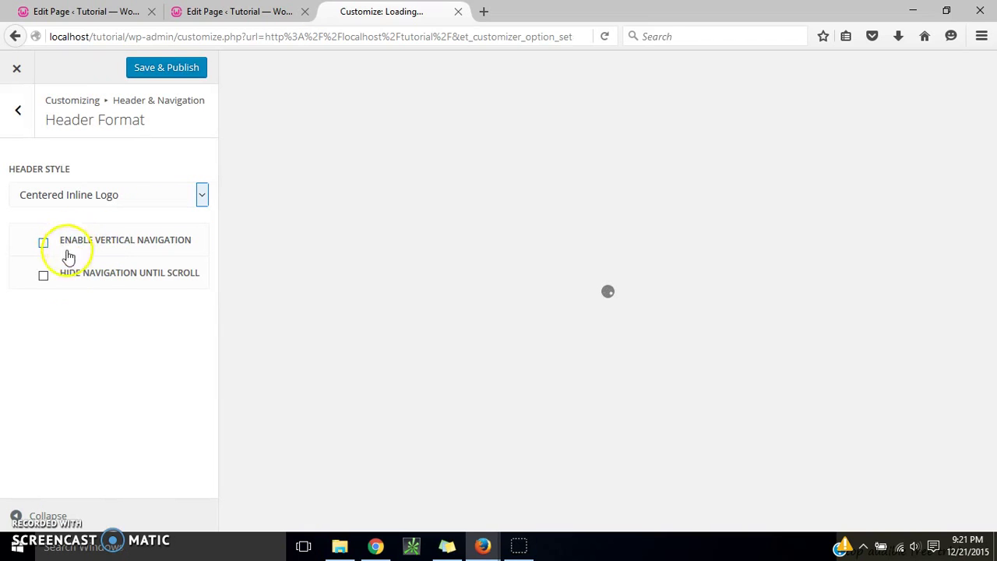
# Hide the logo image in the Primary Menu Bar settings.
pyautogui.click(19, 111)
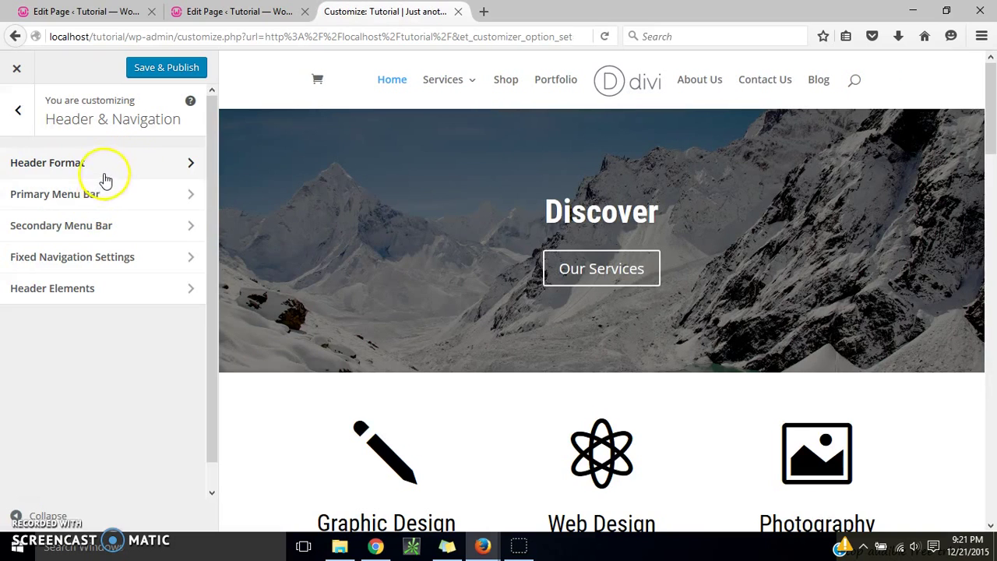
pyautogui.click(93, 196)
pyautogui.click(49, 201)
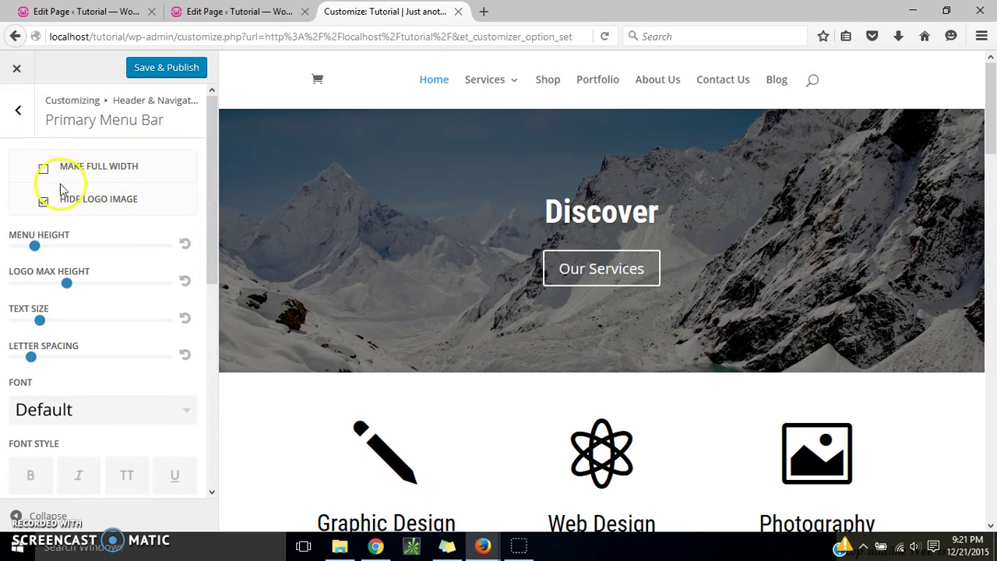
# Increase the primary menu bar's menu height and text size.
pyautogui.moveTo(213, 179); pyautogui.dragTo(211, 199)
pyautogui.click(36, 215)
pyautogui.moveTo(44, 218); pyautogui.dragTo(64, 243)
pyautogui.scroll(-1, 195, 218)
pyautogui.click(40, 238)
# Set the primary menu's active link color to red #c92626 and copy its hex value.
pyautogui.moveTo(215, 201); pyautogui.dragTo(214, 304)
pyautogui.click(35, 352)
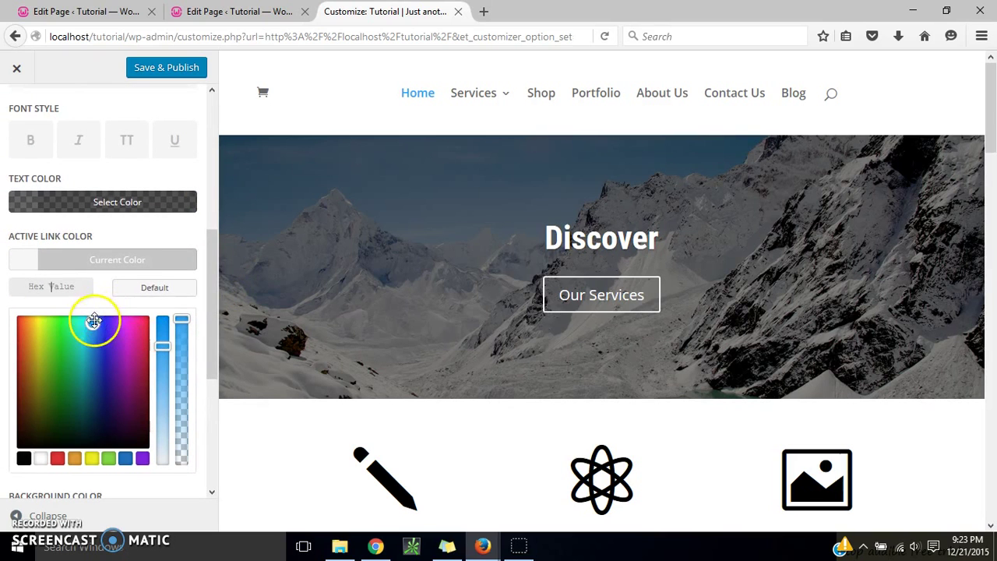
pyautogui.moveTo(91, 323); pyautogui.dragTo(13, 336)
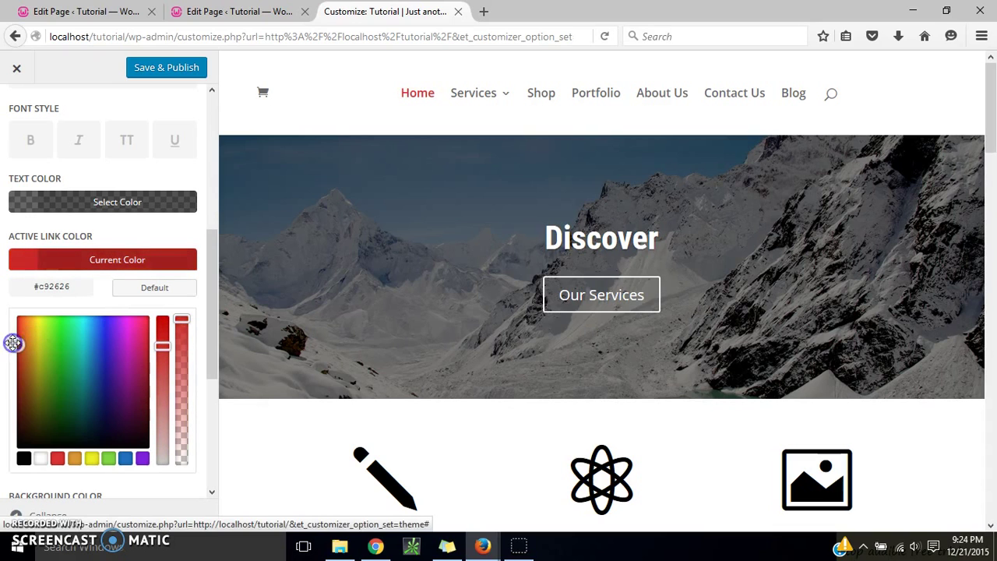
pyautogui.rightClick(48, 288)
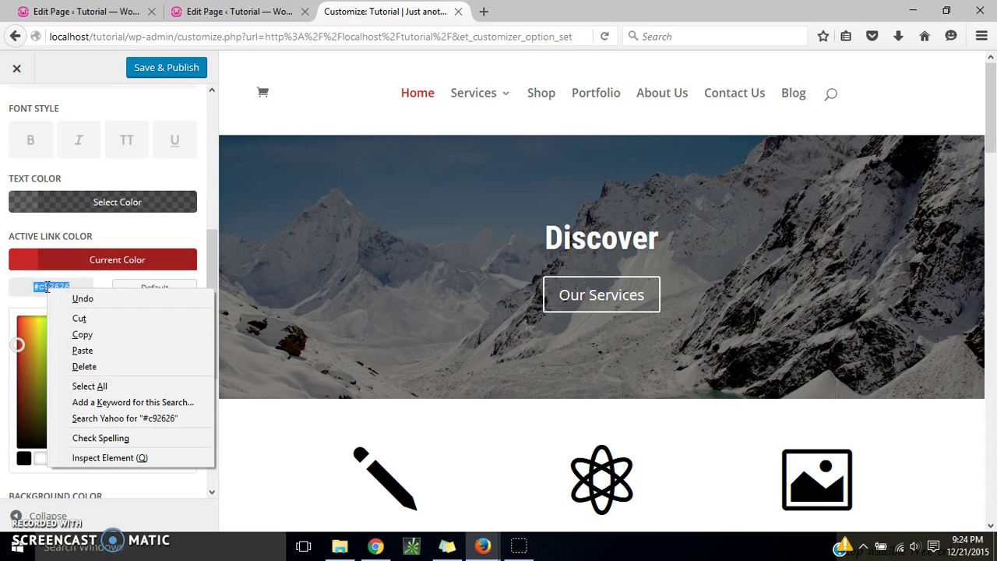
pyautogui.click(82, 334)
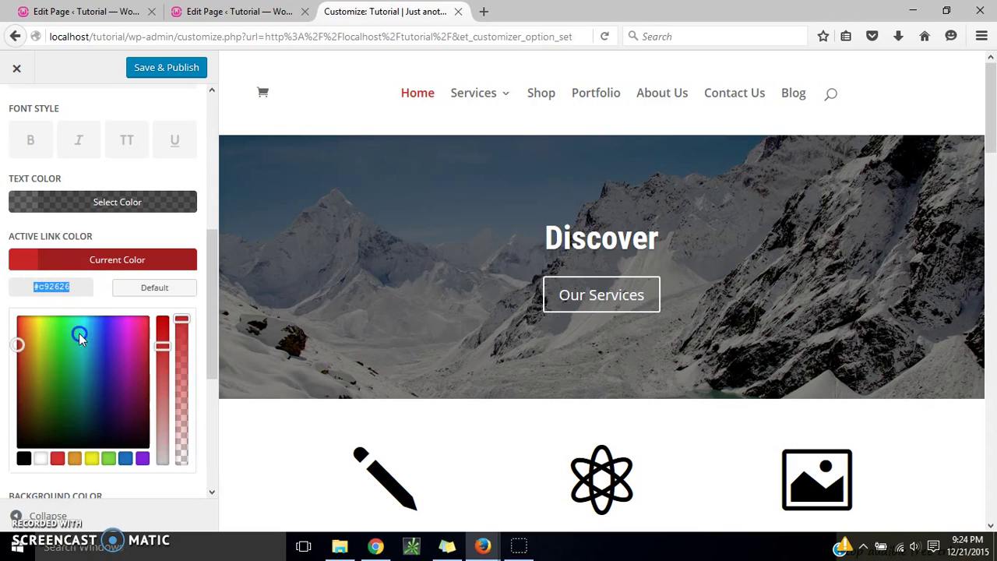
# Set the primary menu bar's background color to fully transparent white.
pyautogui.click(27, 262)
pyautogui.moveTo(214, 283); pyautogui.dragTo(216, 351)
pyautogui.click(14, 253)
pyautogui.moveTo(183, 223); pyautogui.dragTo(183, 384)
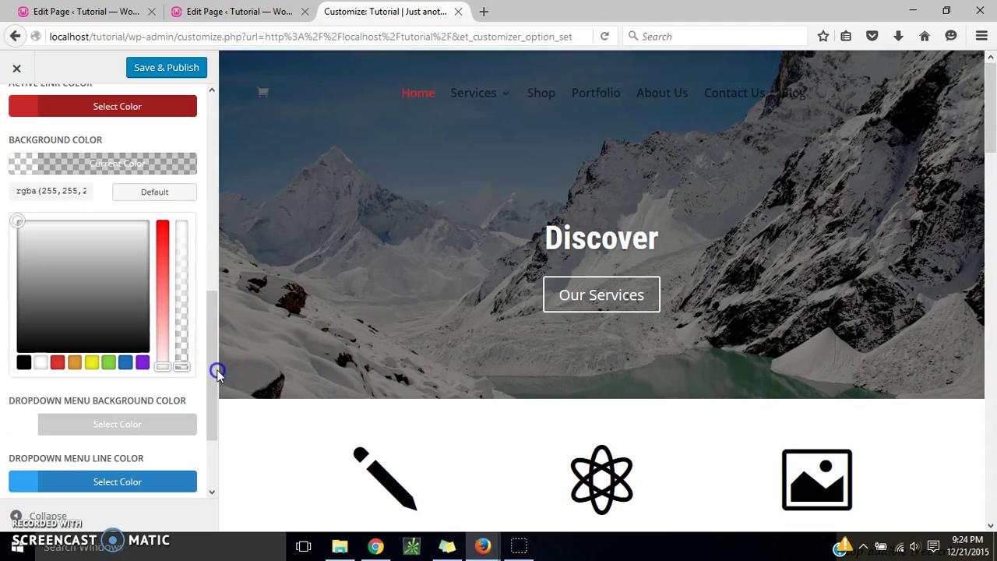
pyautogui.click(217, 373)
pyautogui.click(214, 366)
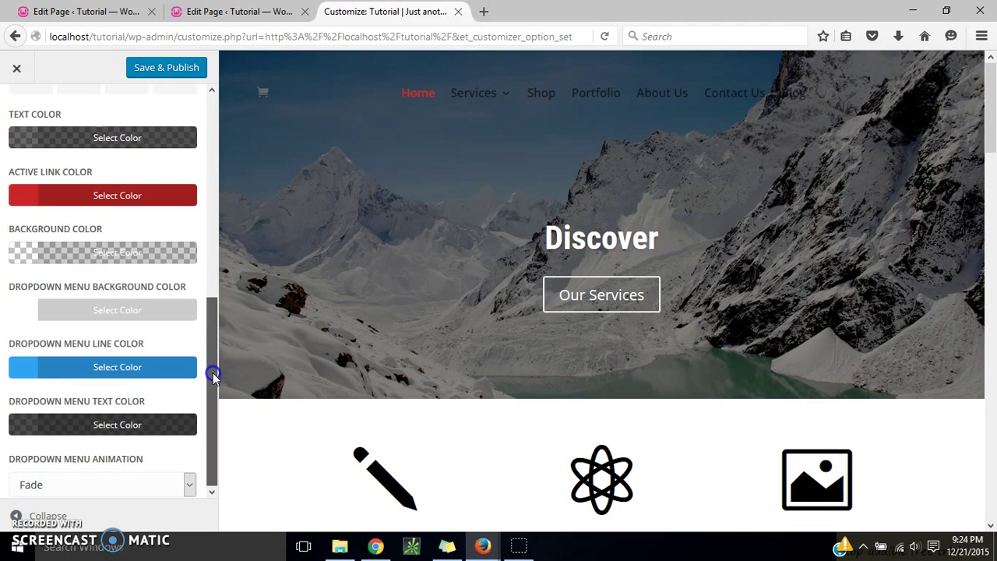
# Hide the logo image in the Fixed Navigation Settings and adjust the fixed menu height and text size.
pyautogui.moveTo(214, 376); pyautogui.dragTo(221, 145)
pyautogui.click(32, 121)
pyautogui.click(83, 258)
pyautogui.click(45, 169)
pyautogui.moveTo(19, 212); pyautogui.dragTo(28, 218)
pyautogui.moveTo(39, 253); pyautogui.dragTo(41, 257)
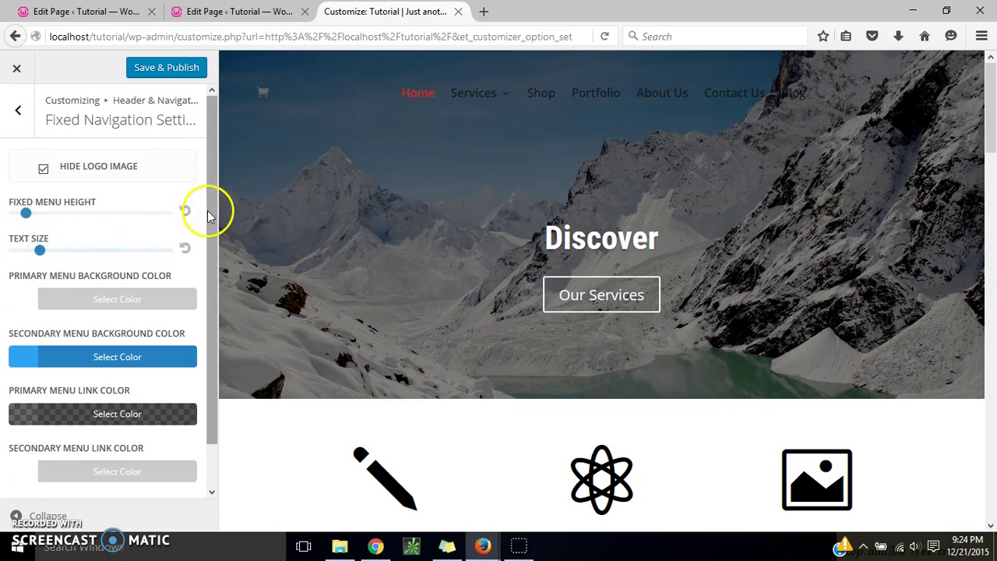
# Set the fixed navigation's primary menu background color to black #000000 with reduced opacity.
pyautogui.scroll(-1, 211, 208)
pyautogui.moveTo(991, 95); pyautogui.dragTo(991, 111)
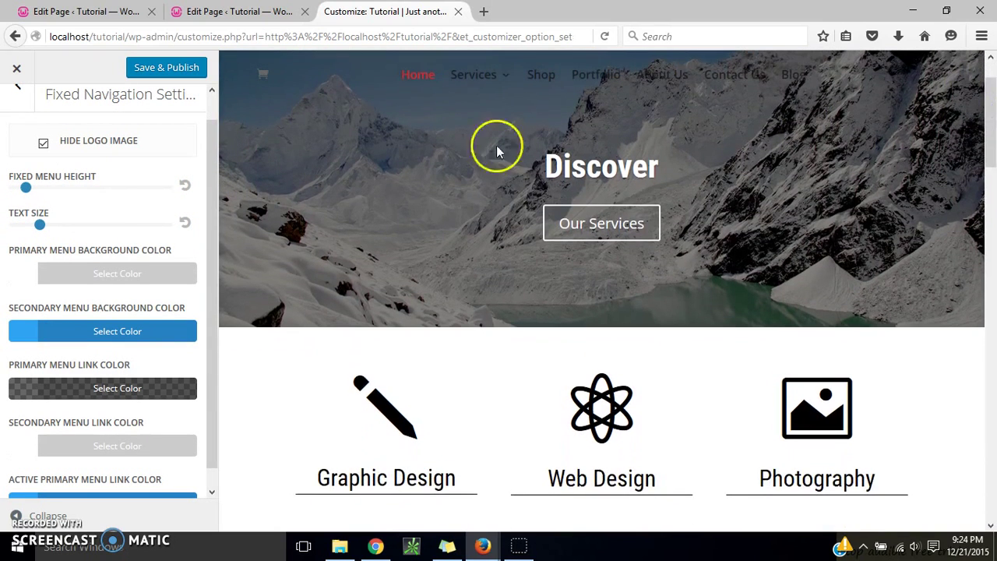
pyautogui.click(24, 274)
pyautogui.scroll(-2, 208, 249)
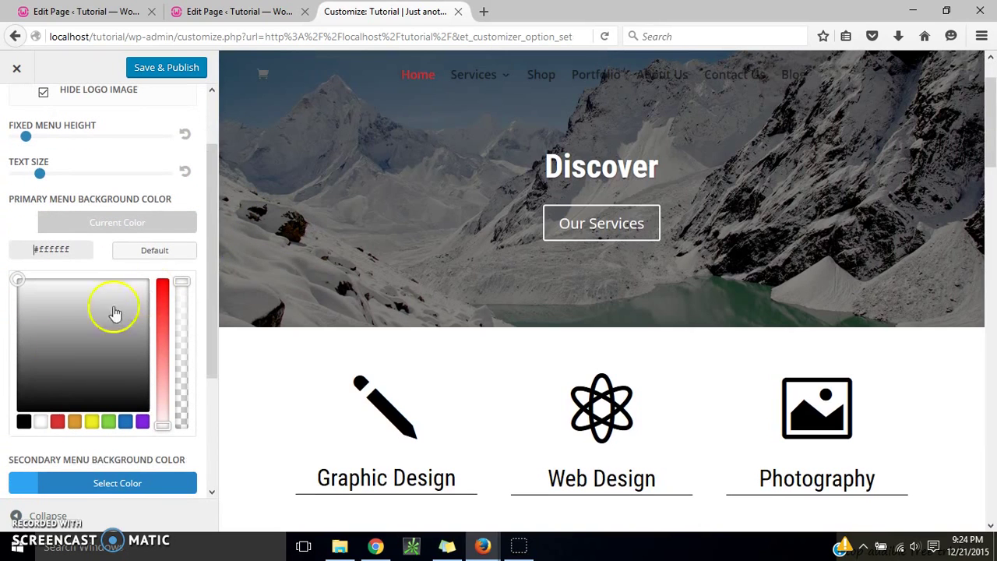
pyautogui.click(21, 421)
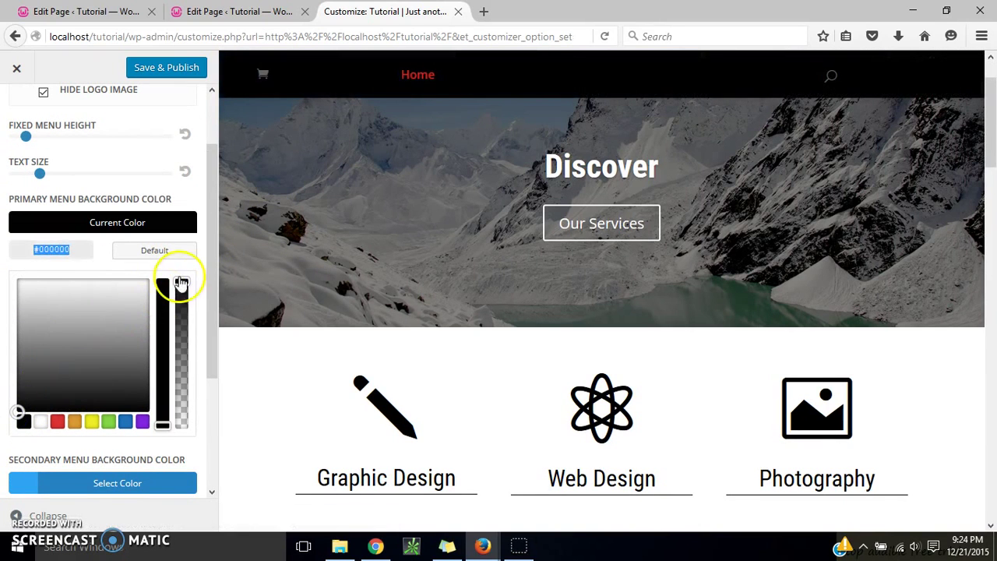
pyautogui.moveTo(180, 294); pyautogui.dragTo(179, 339)
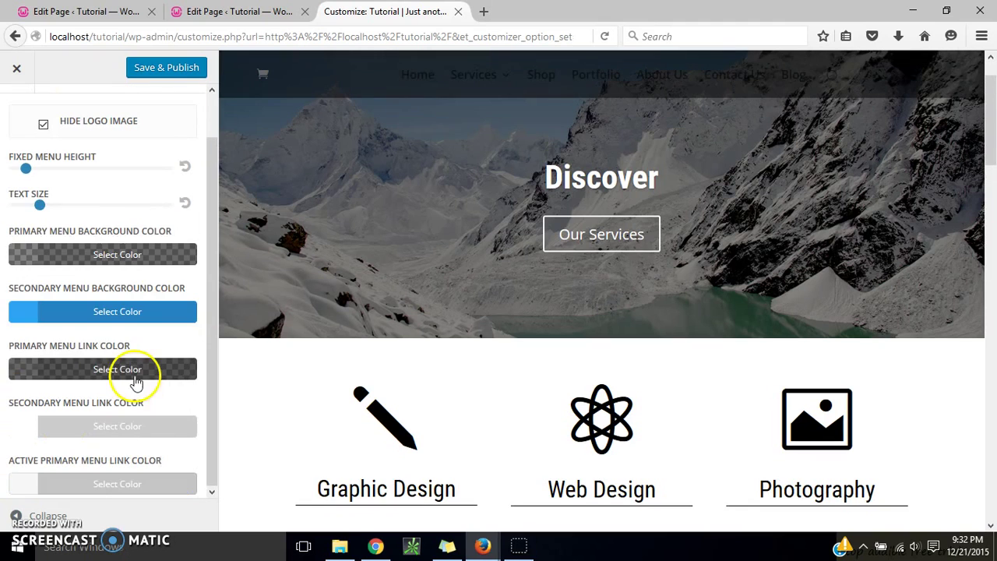
# Set the fixed navigation's primary menu link color to semi-transparent white.
pyautogui.moveTo(477, 84)
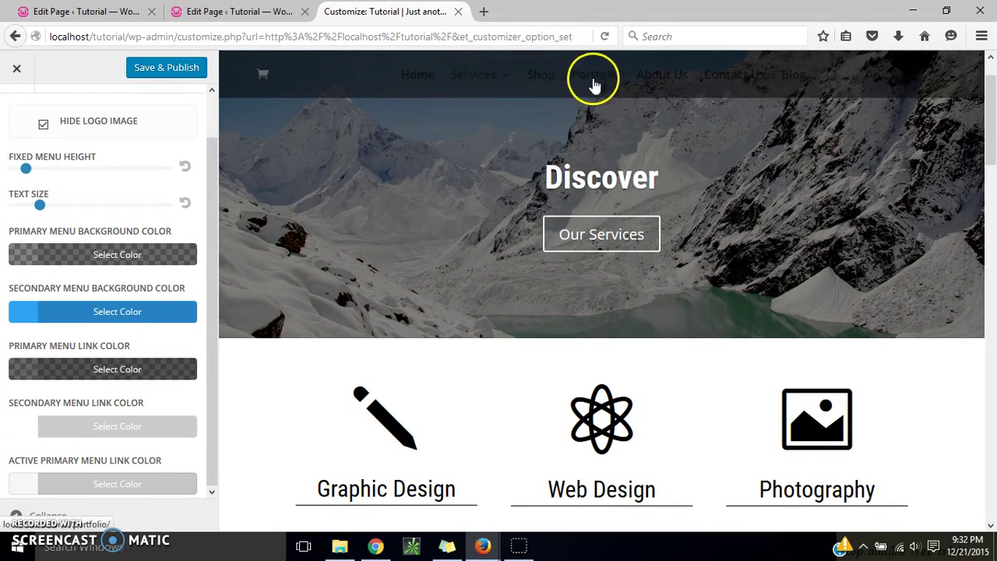
pyautogui.click(26, 377)
pyautogui.moveTo(216, 283); pyautogui.dragTo(209, 389)
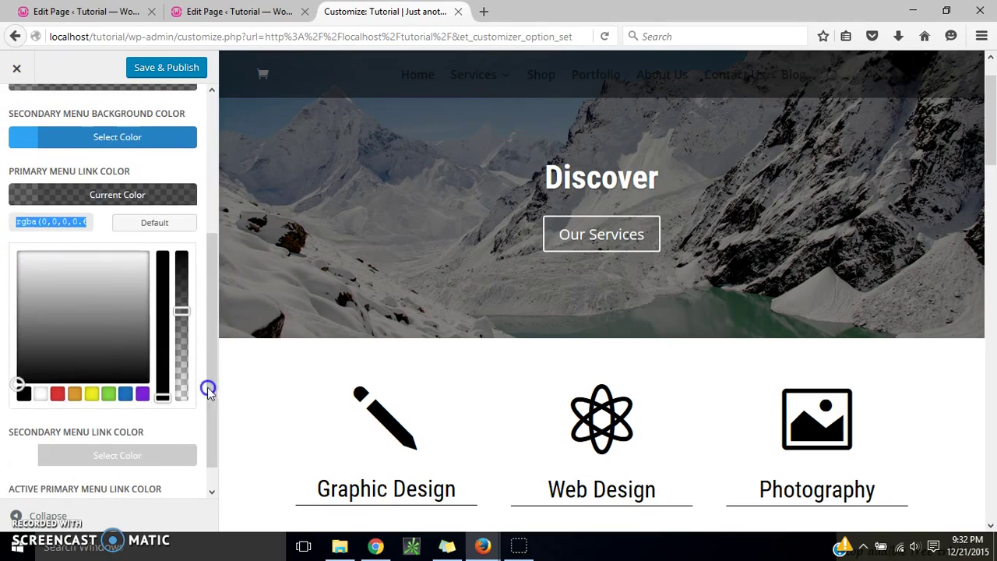
pyautogui.click(42, 393)
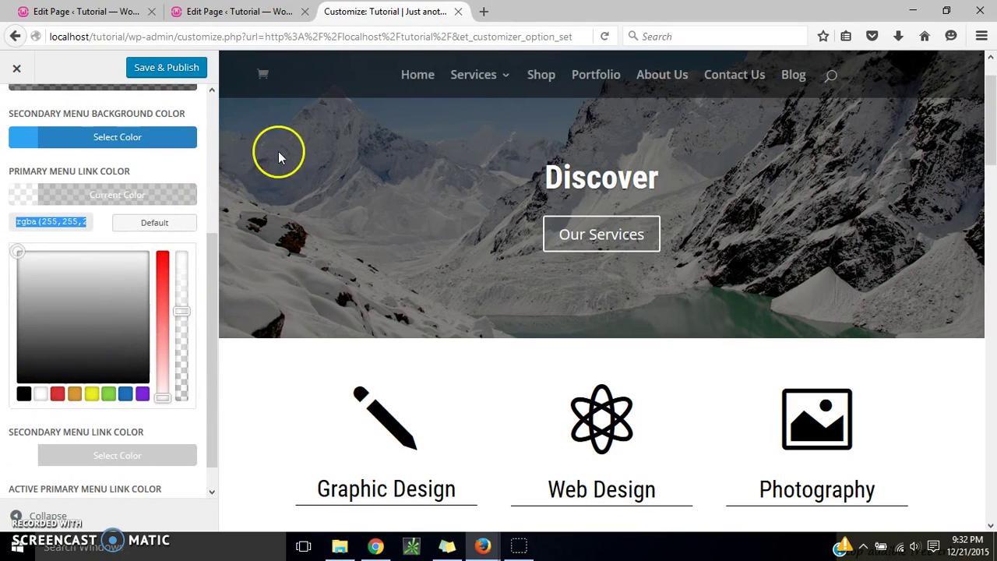
# Set the fixed navigation's active primary menu link color to red #c90000.
pyautogui.moveTo(211, 274); pyautogui.dragTo(208, 323)
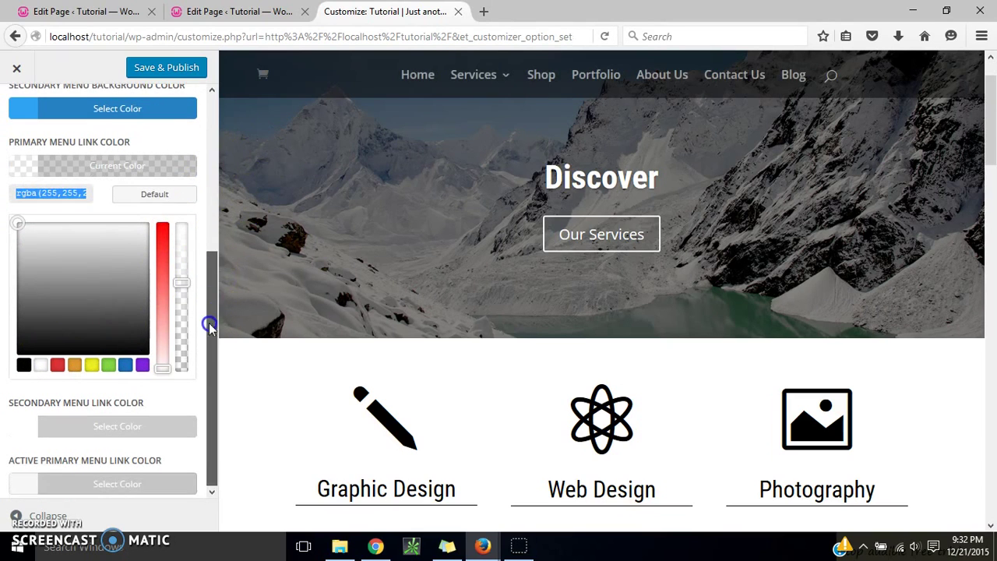
pyautogui.click(22, 487)
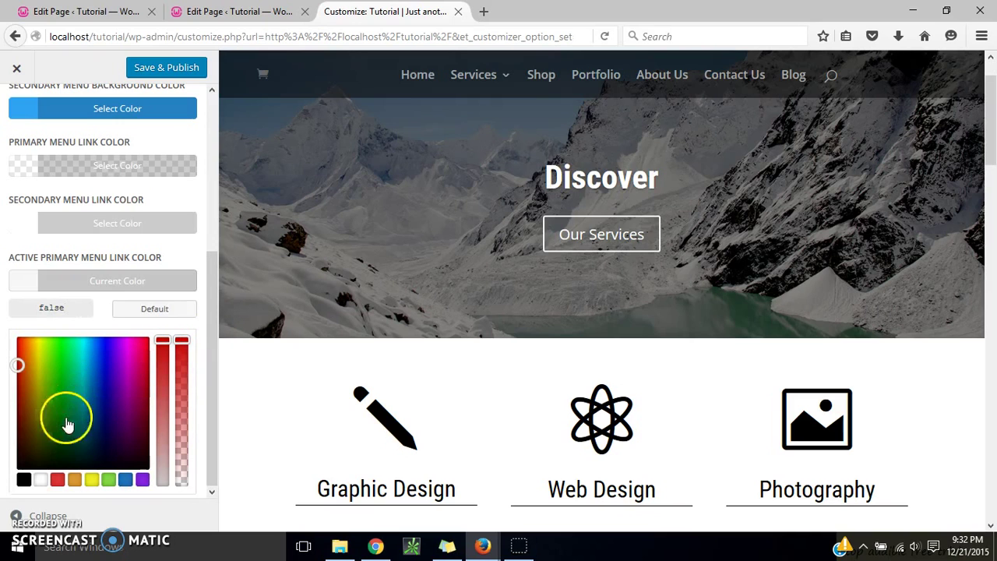
pyautogui.click(70, 311)
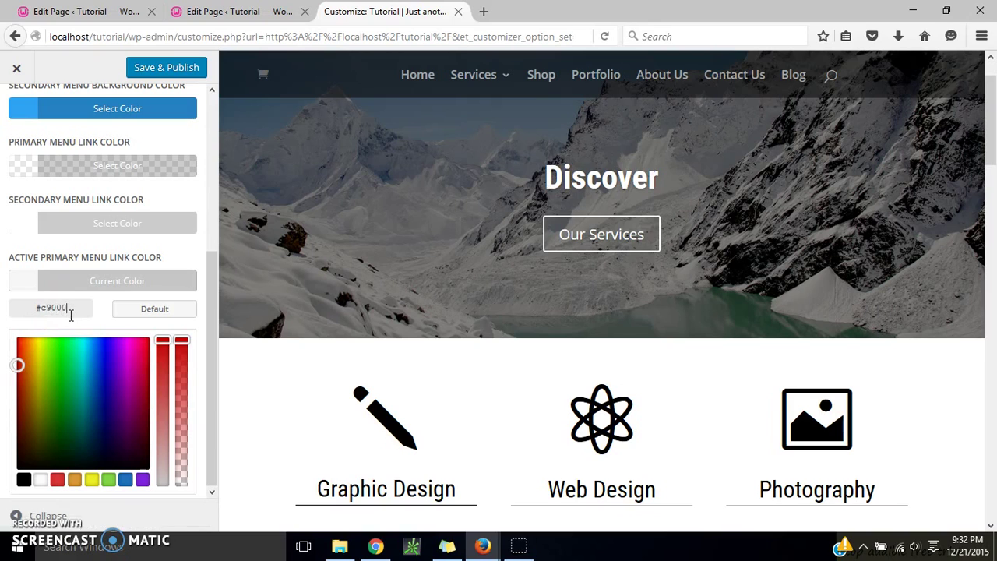
pyautogui.click(12, 363)
pyautogui.moveTo(17, 365); pyautogui.dragTo(17, 367)
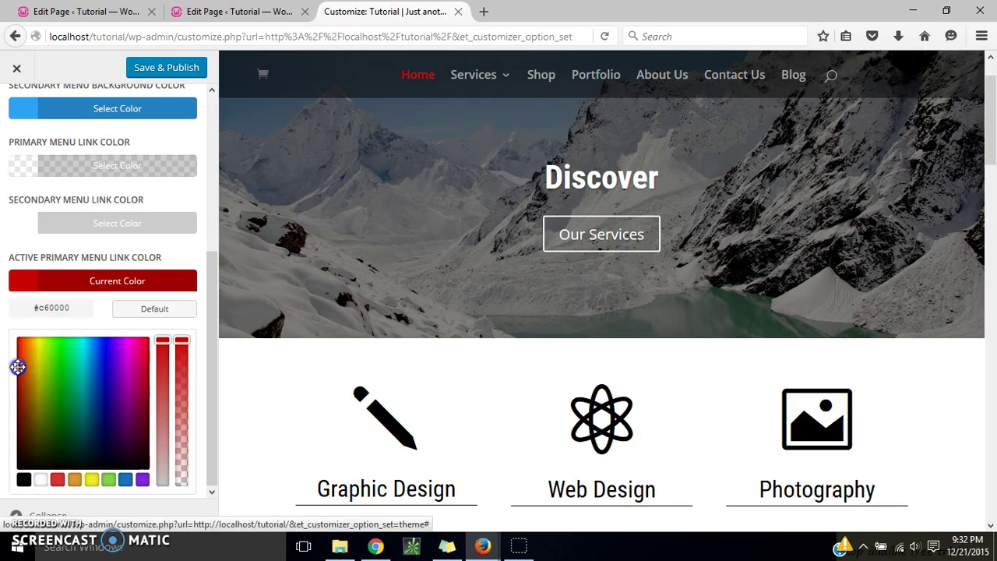
pyautogui.click(50, 309)
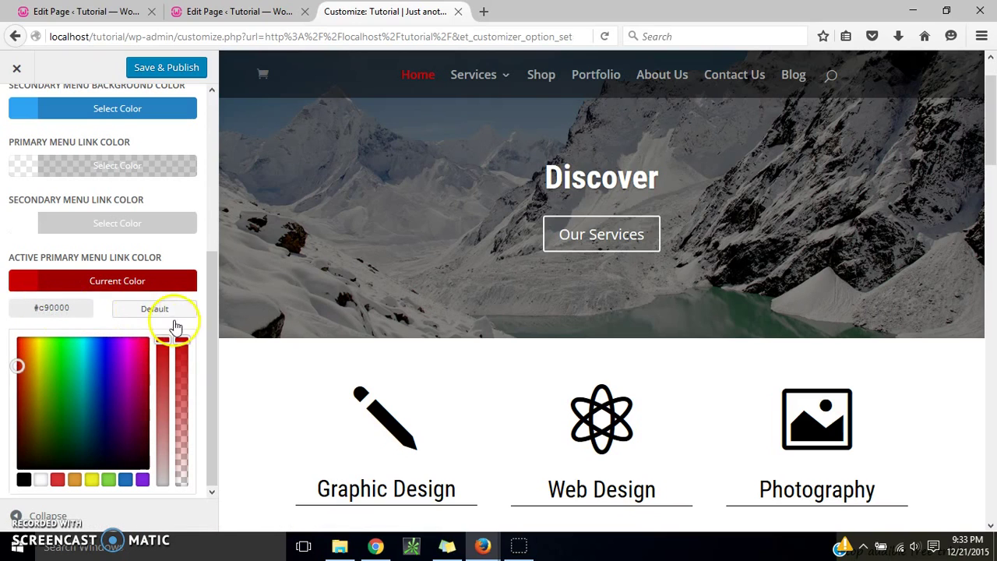
# Return the site preview to the top of the page, and save and publish the customizer changes.
pyautogui.moveTo(211, 329); pyautogui.dragTo(223, 163)
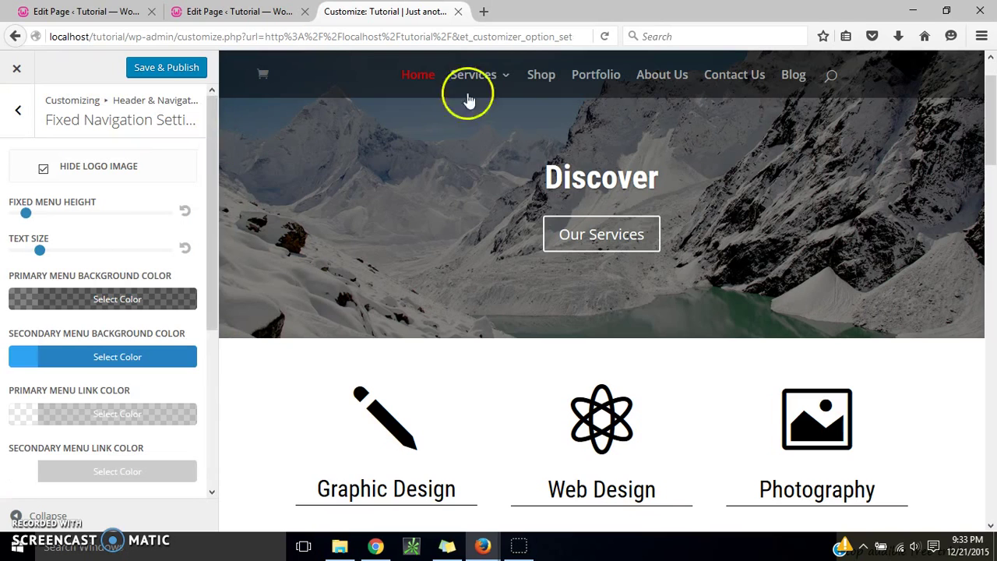
pyautogui.moveTo(992, 127); pyautogui.dragTo(986, 96)
pyautogui.click(179, 78)
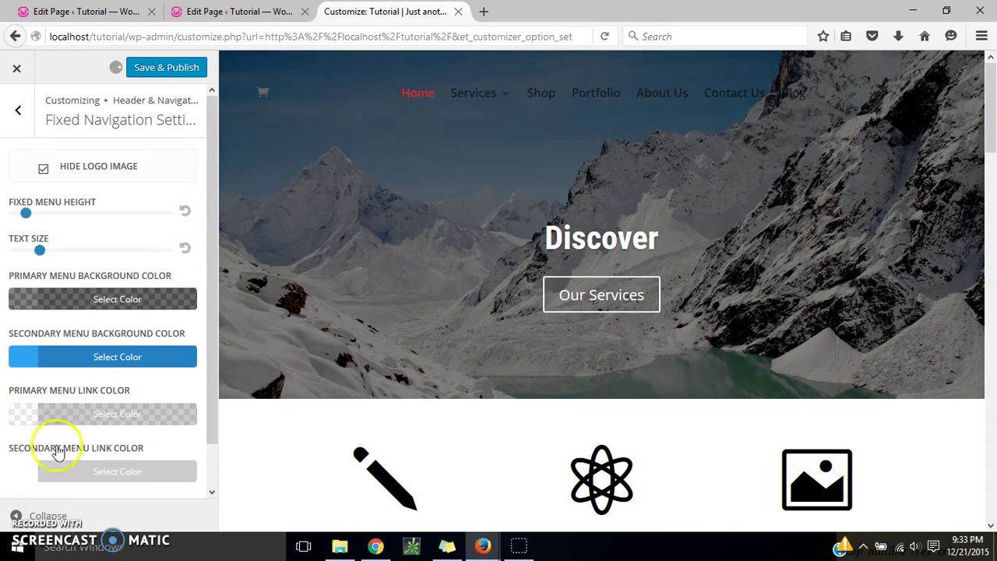
pyautogui.click(24, 513)
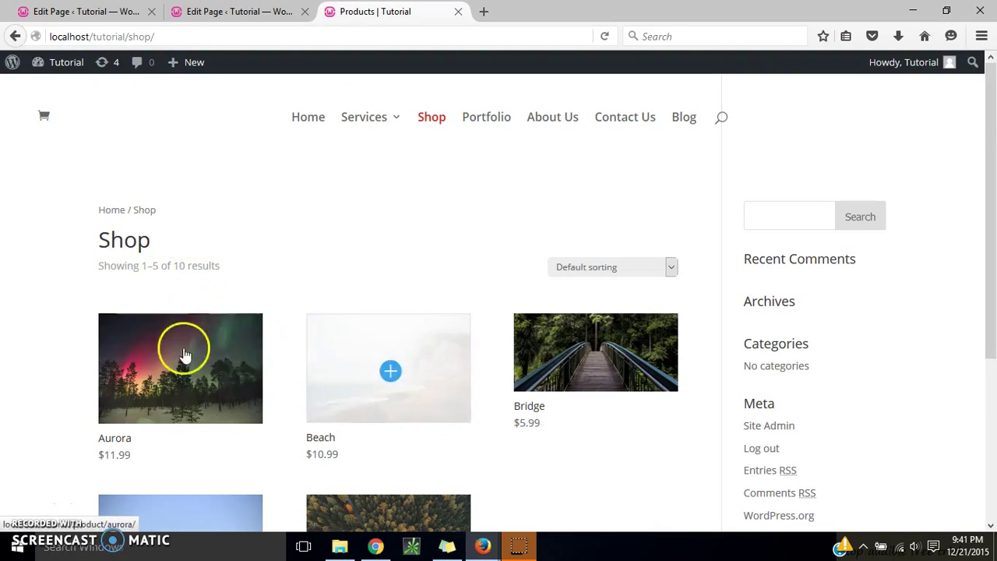
# Open the Portfolio page from the site menu for editing and switch it to the Divi Builder.
pyautogui.moveTo(986, 211)
pyautogui.mouseDown()
pyautogui.moveTo(986, 350)
pyautogui.moveTo(990, 205)
pyautogui.mouseUp()
pyautogui.click(476, 118)
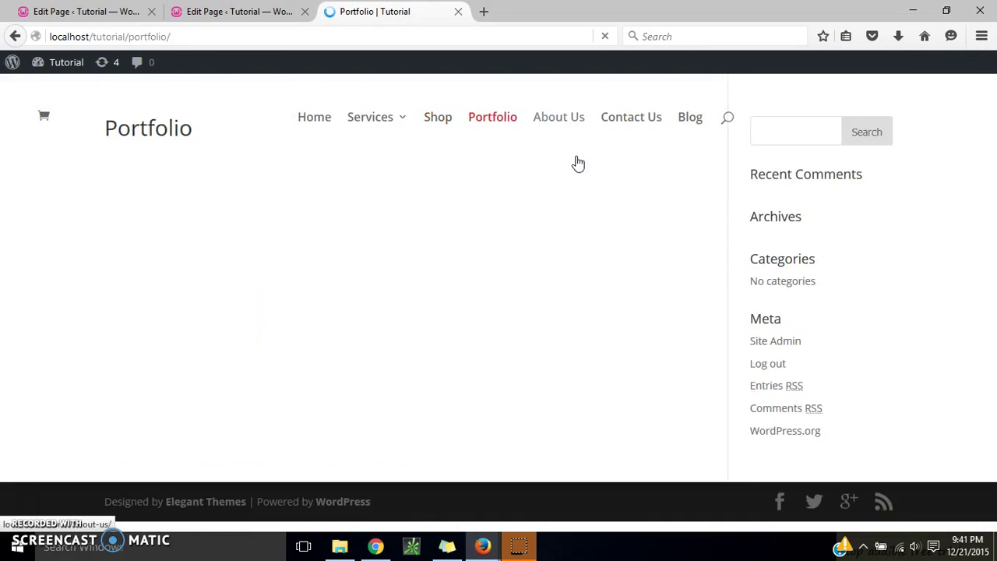
pyautogui.click(250, 63)
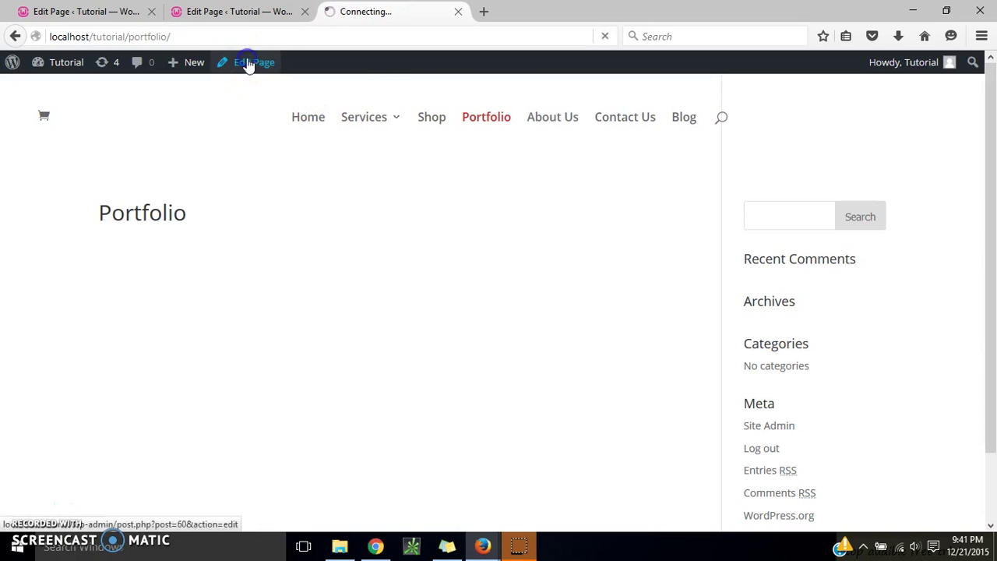
pyautogui.moveTo(389, 126)
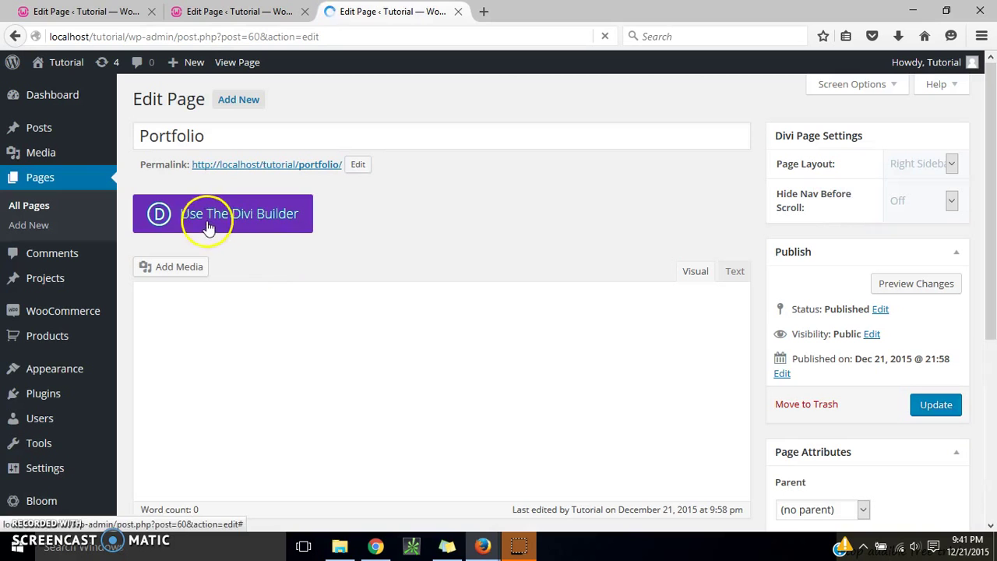
pyautogui.click(233, 223)
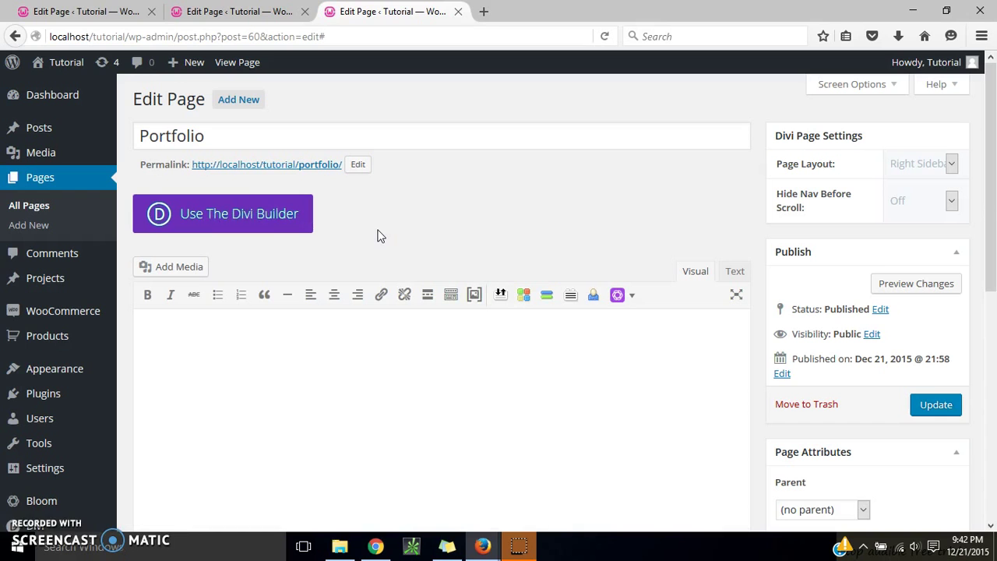
pyautogui.click(260, 212)
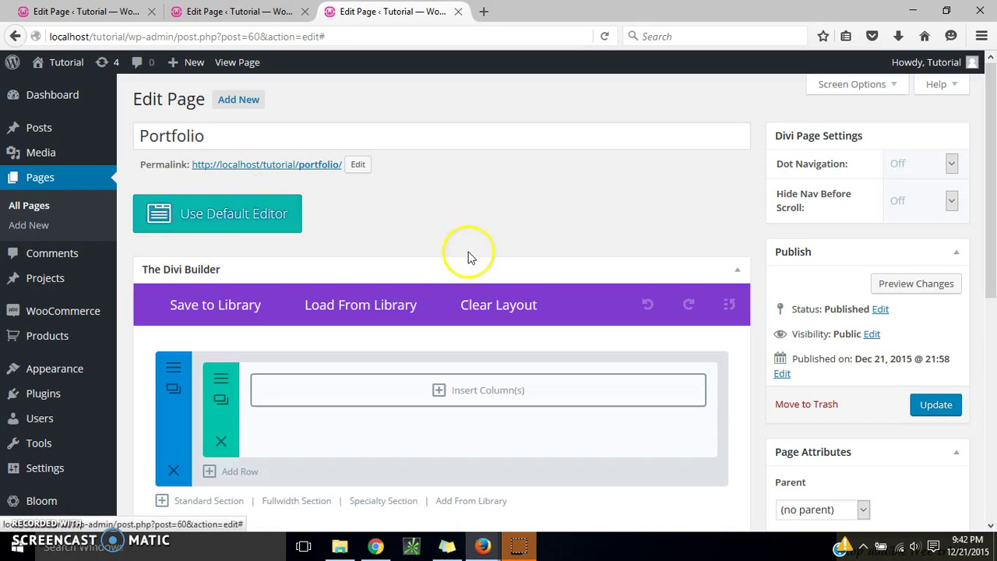
# Insert a single full-width column in the empty row and add a Portfolio module to it.
pyautogui.scroll(-3, 806, 328)
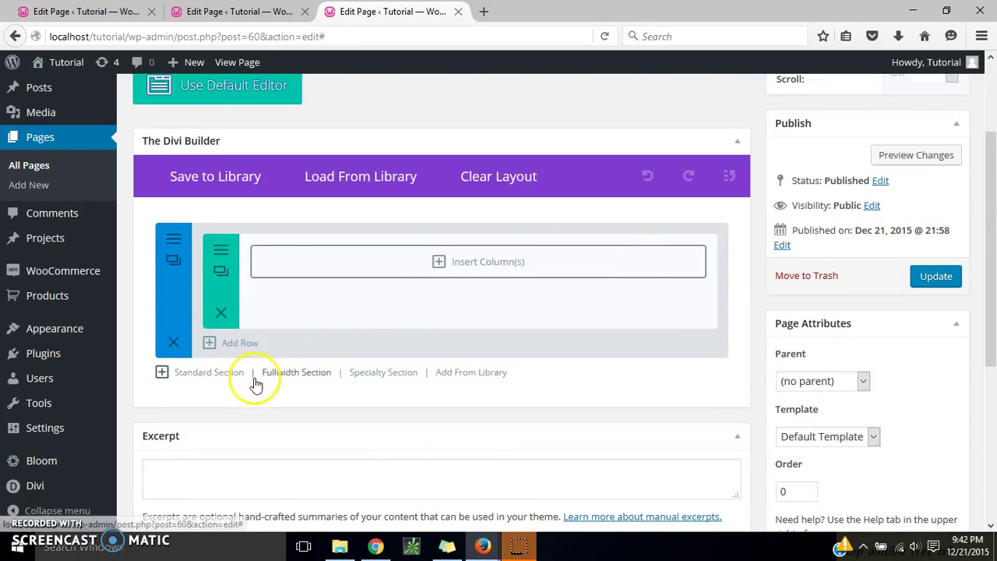
pyautogui.click(470, 265)
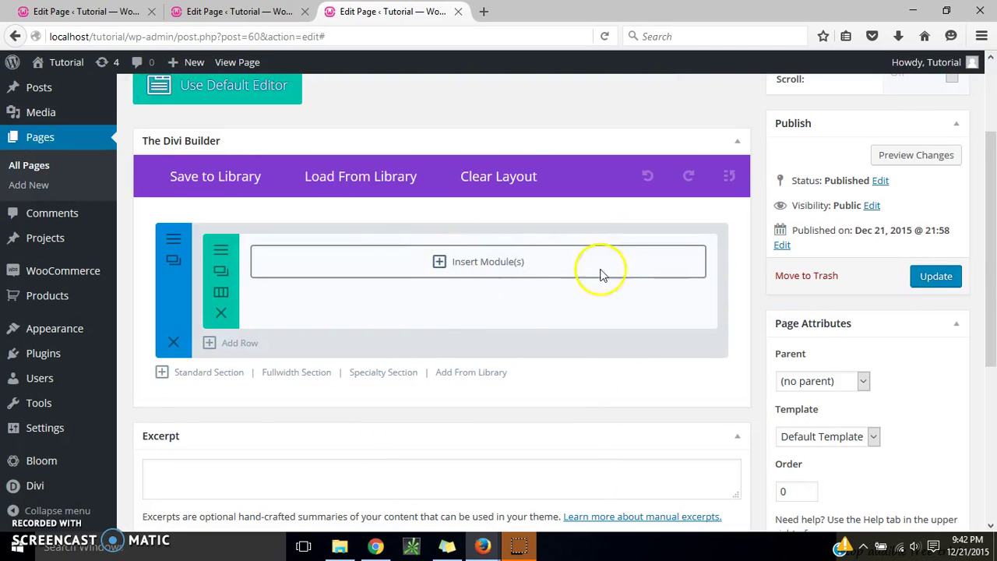
pyautogui.click(604, 273)
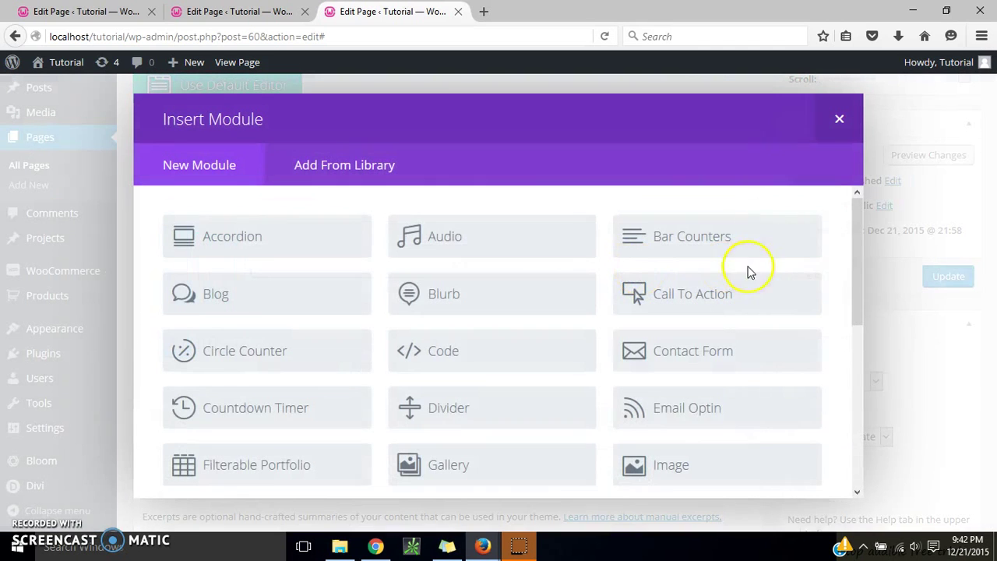
pyautogui.moveTo(857, 228); pyautogui.dragTo(823, 317)
pyautogui.click(448, 386)
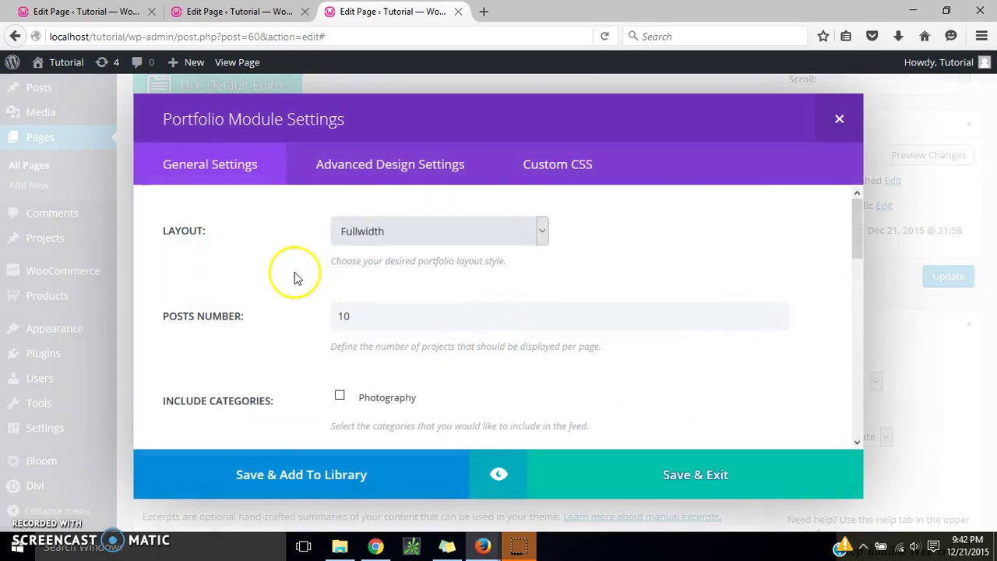
# Set the portfolio module's layout to Grid and include the Photography category.
pyautogui.click(544, 233)
pyautogui.click(543, 234)
pyautogui.click(543, 234)
pyautogui.click(473, 271)
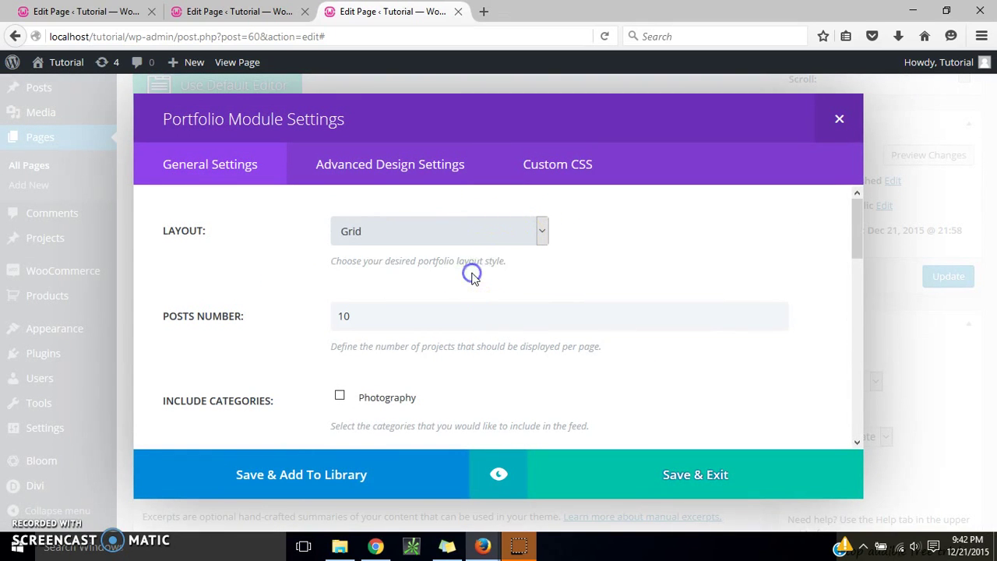
pyautogui.click(341, 396)
# Turn off Show Categories and Show Pagination for the portfolio module, then save its settings.
pyautogui.moveTo(854, 219); pyautogui.dragTo(857, 292)
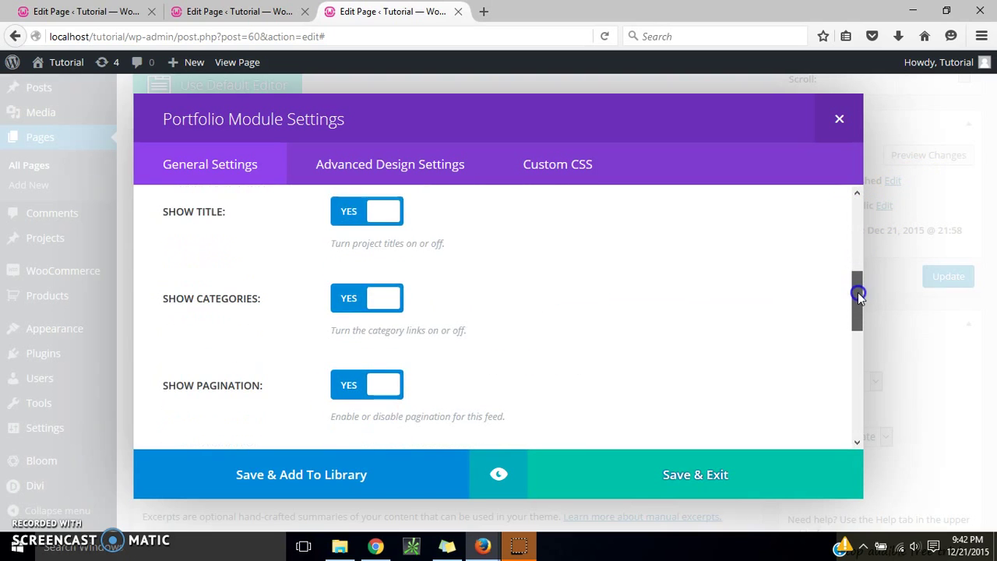
pyautogui.click(367, 302)
pyautogui.click(358, 388)
pyautogui.moveTo(854, 288); pyautogui.dragTo(813, 426)
pyautogui.click(725, 475)
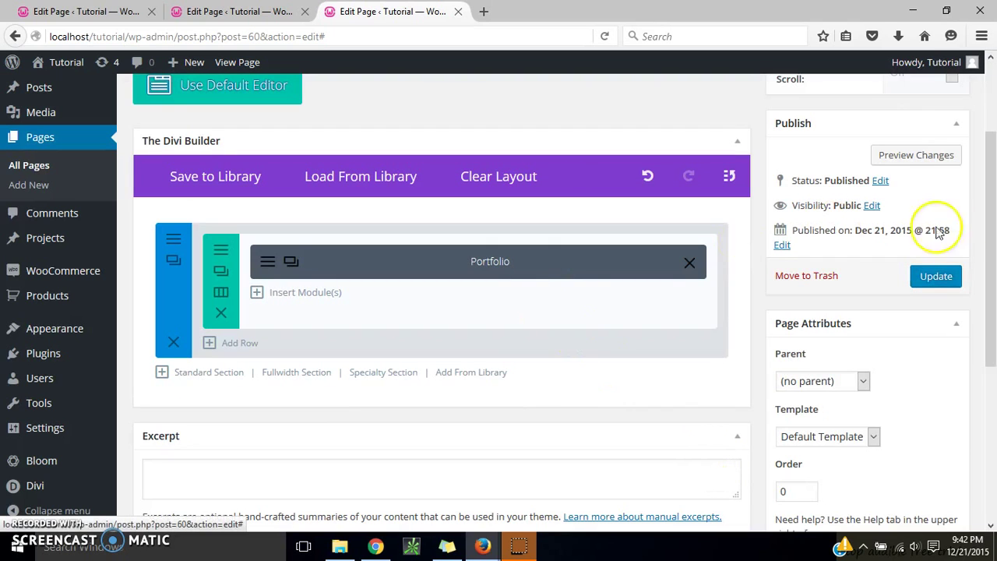
# Update the Portfolio page and view its live version in a new browser tab.
pyautogui.click(947, 278)
pyautogui.moveTo(994, 243); pyautogui.dragTo(993, 168)
pyautogui.rightClick(244, 79)
pyautogui.click(263, 80)
pyautogui.click(507, 12)
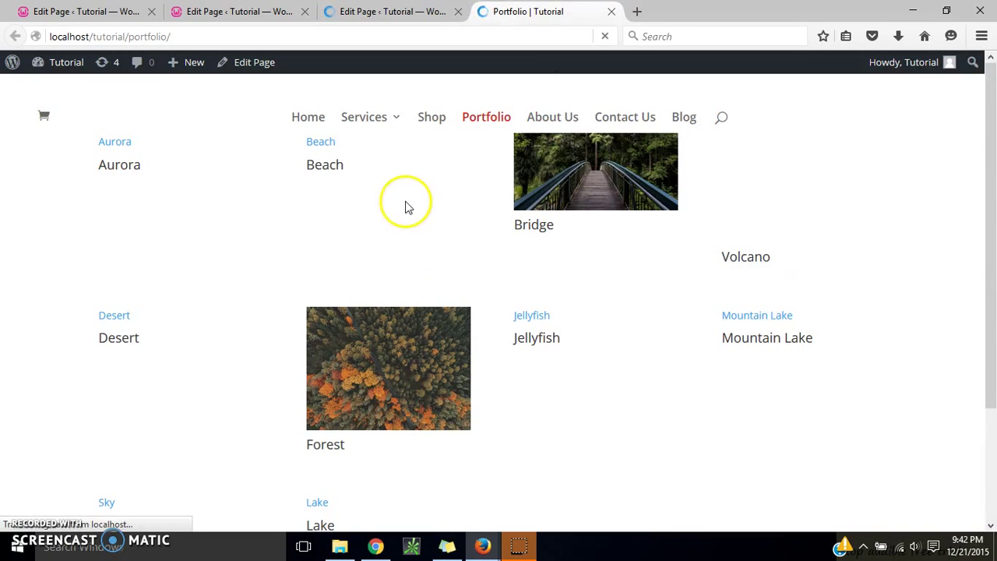
pyautogui.moveTo(982, 178)
pyautogui.mouseDown()
pyautogui.moveTo(987, 298)
pyautogui.moveTo(973, 187)
pyautogui.mouseUp()
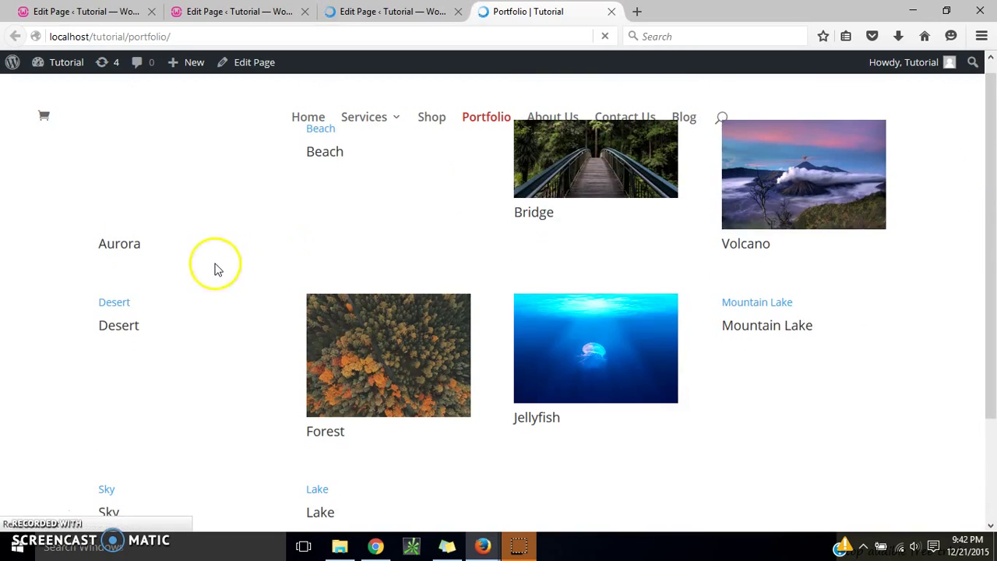
pyautogui.click(30, 506)
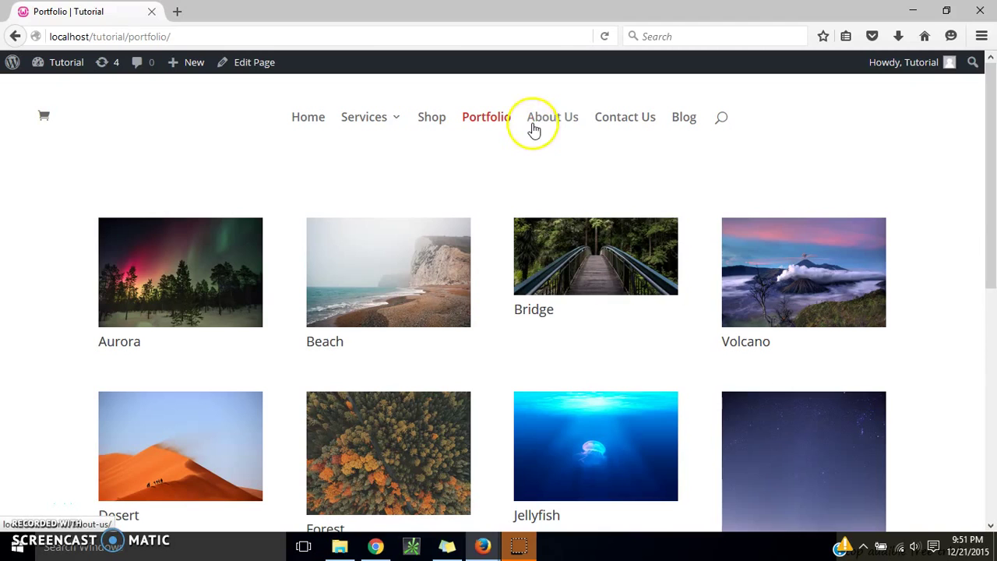
# Open the About Us page for editing and switch it to the Divi Builder.
pyautogui.click(542, 124)
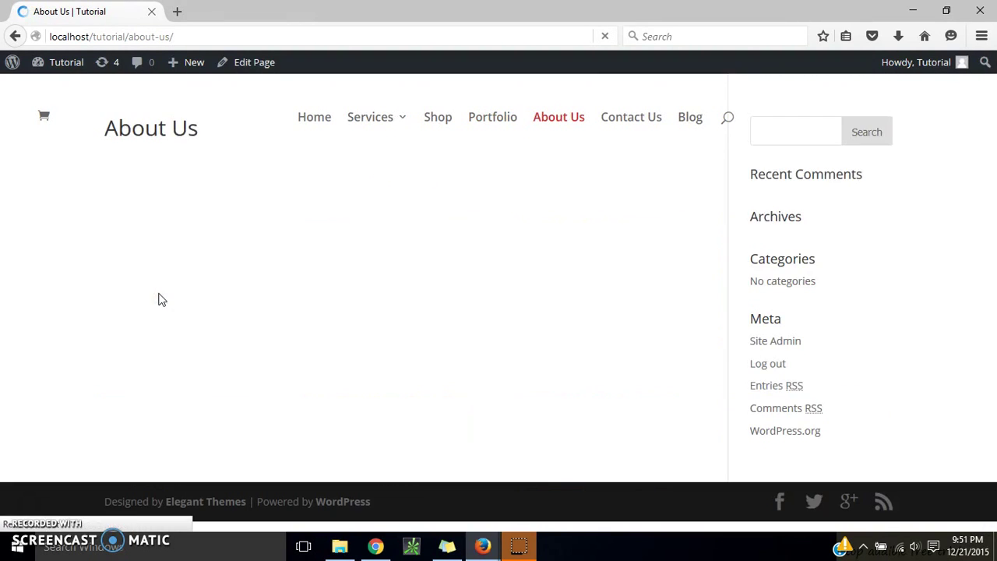
pyautogui.click(237, 68)
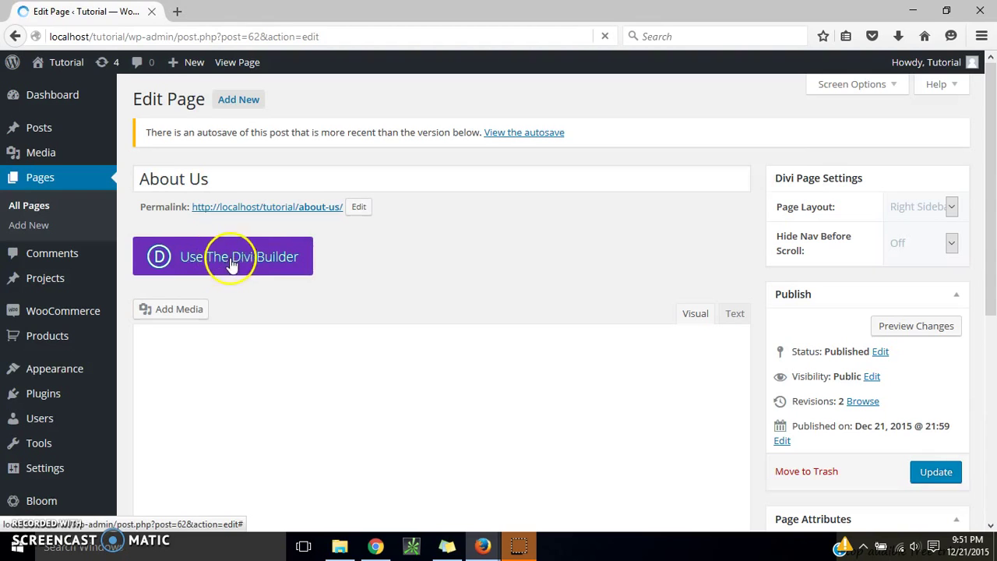
pyautogui.click(232, 264)
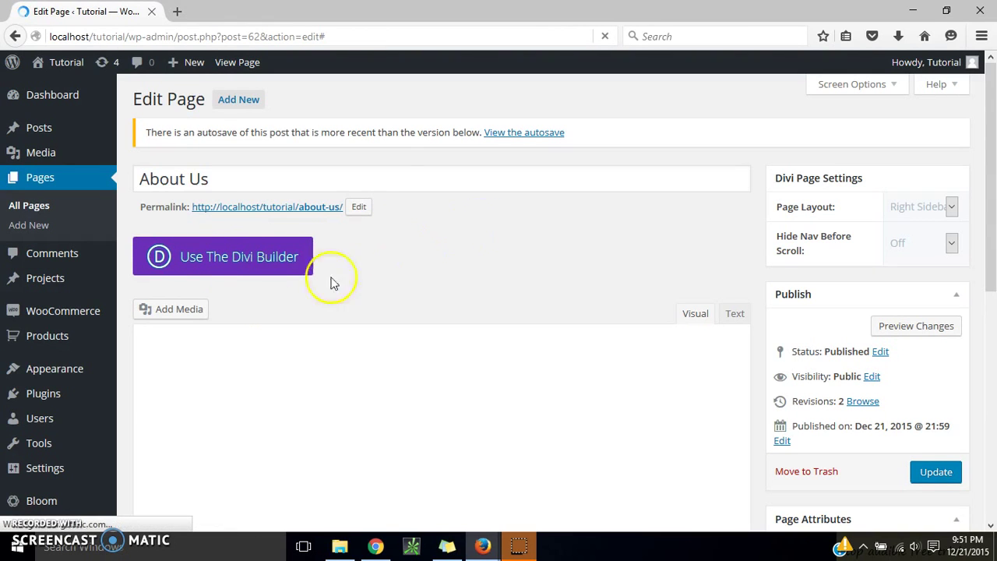
pyautogui.click(231, 267)
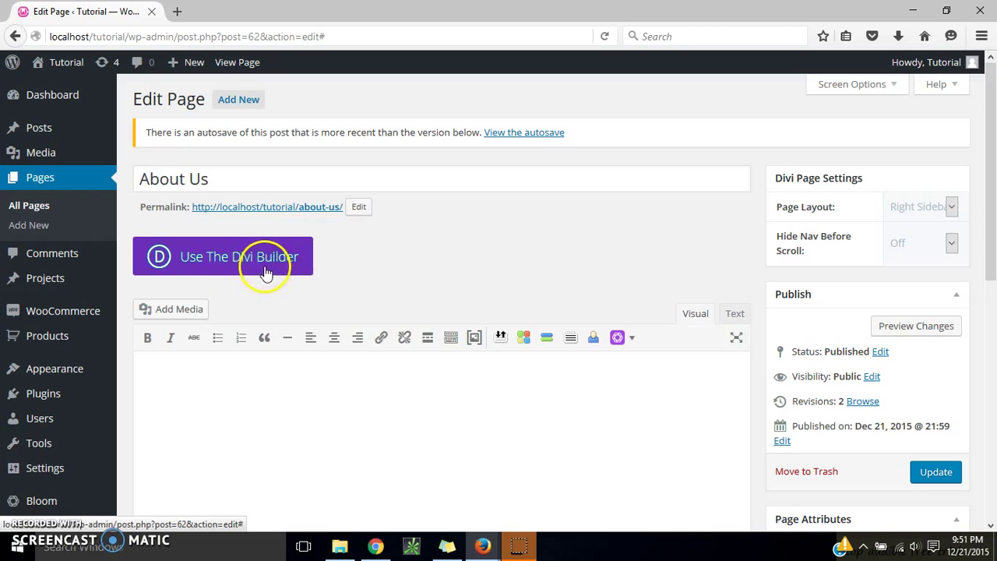
# Insert a single full-width column in the empty row and add a Call To Action module to it.
pyautogui.scroll(-5, 993, 138)
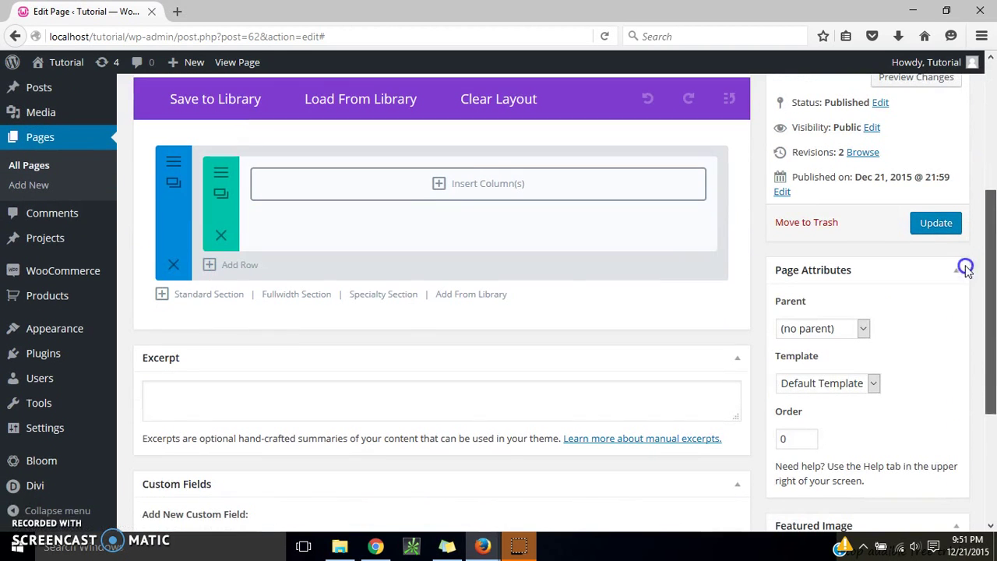
pyautogui.click(467, 195)
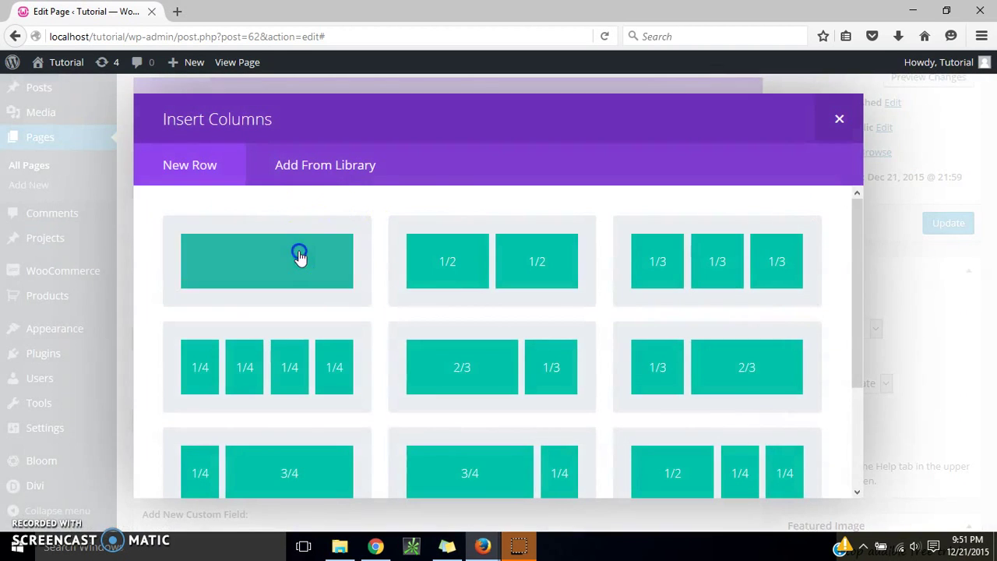
pyautogui.click(301, 256)
pyautogui.click(468, 199)
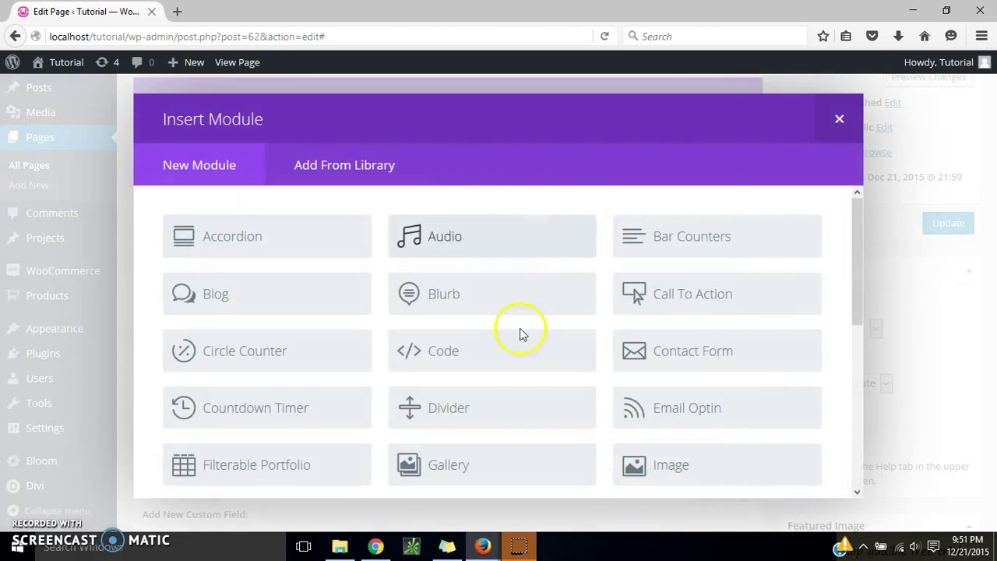
pyautogui.click(685, 306)
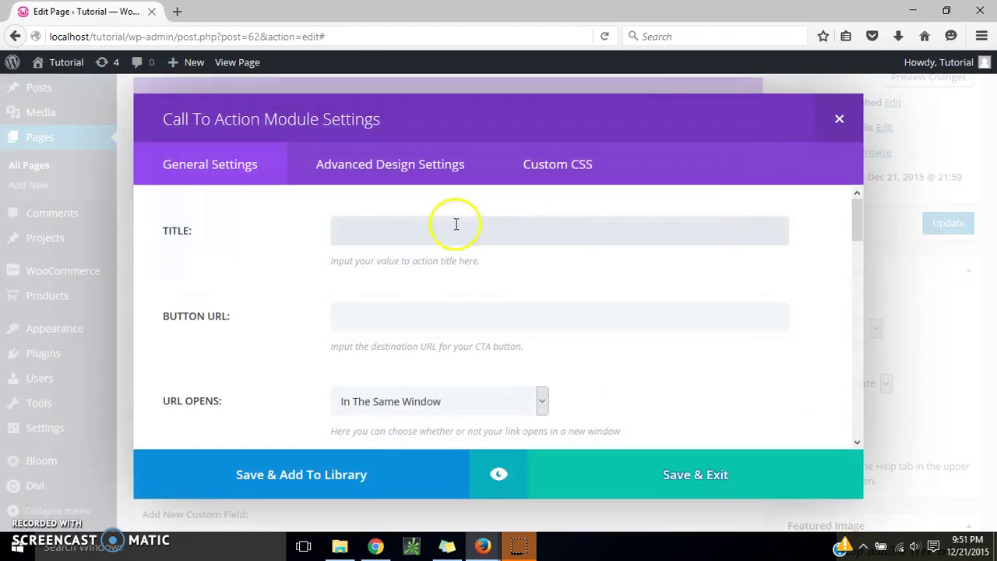
# Title the call to action "About Our Company".
pyautogui.click(397, 234)
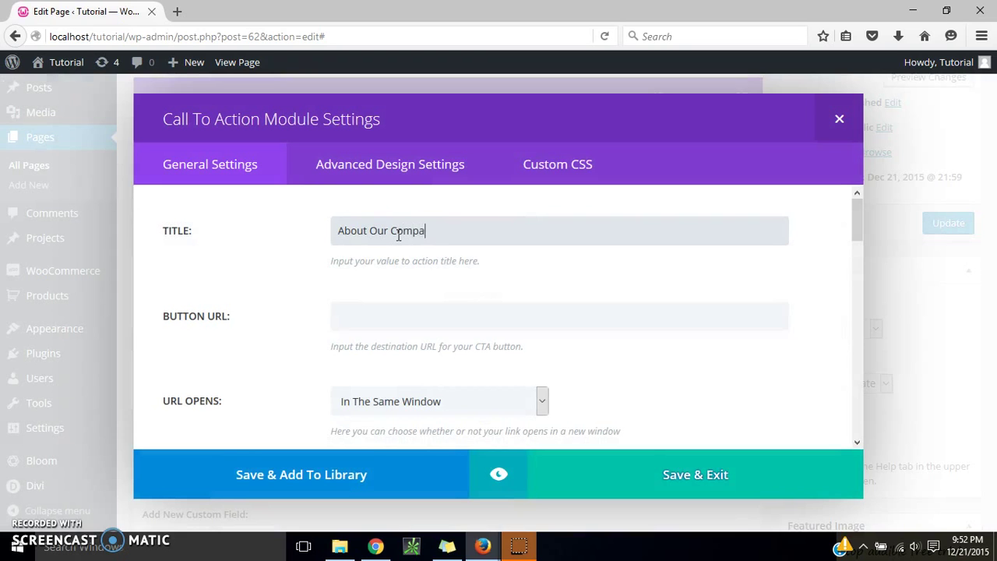
pyautogui.moveTo(859, 211); pyautogui.dragTo(859, 222)
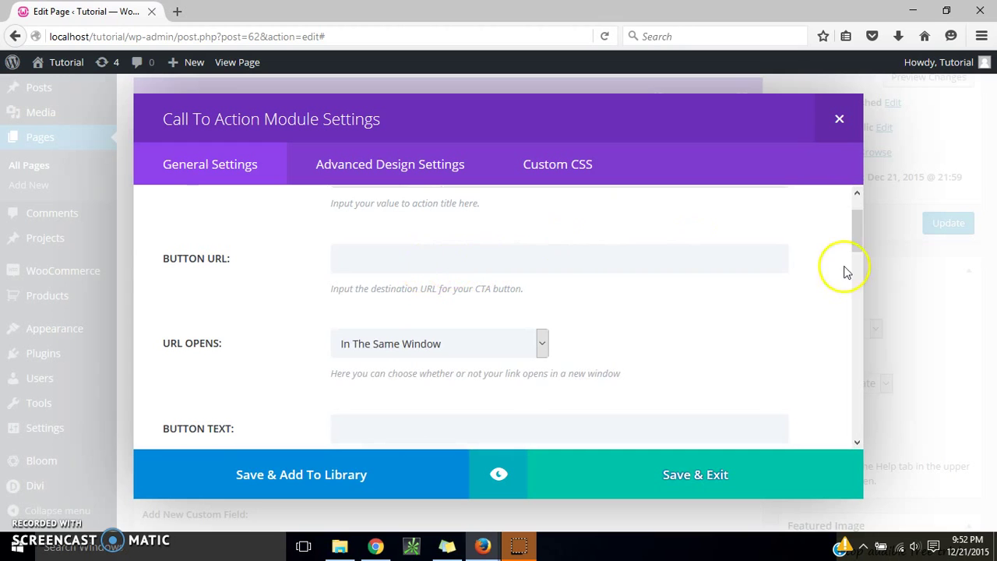
pyautogui.moveTo(860, 227); pyautogui.dragTo(859, 335)
pyautogui.click(363, 335)
pyautogui.click(362, 388)
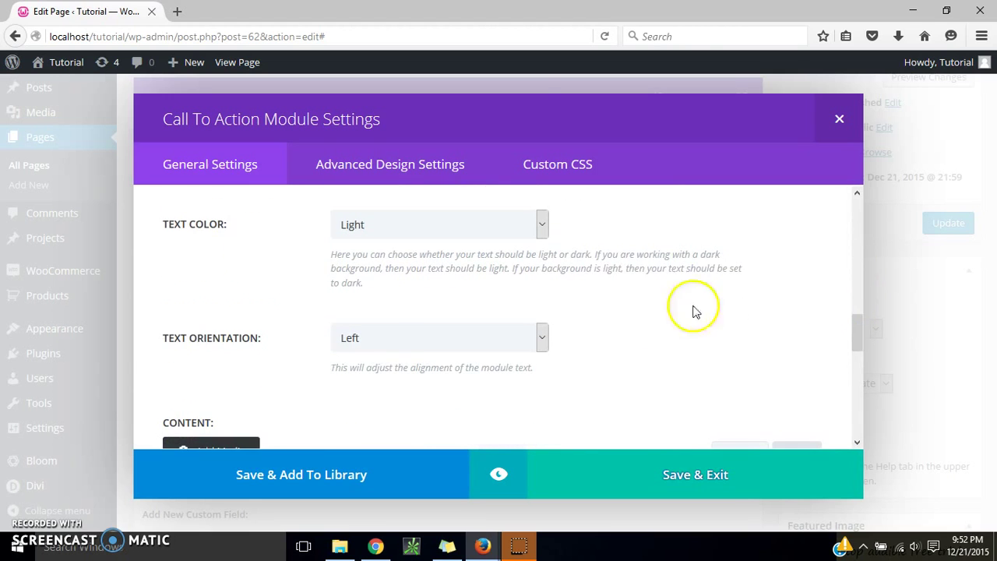
# Choose the call to action's text color and text orientation.
pyautogui.click(523, 225)
pyautogui.click(474, 83)
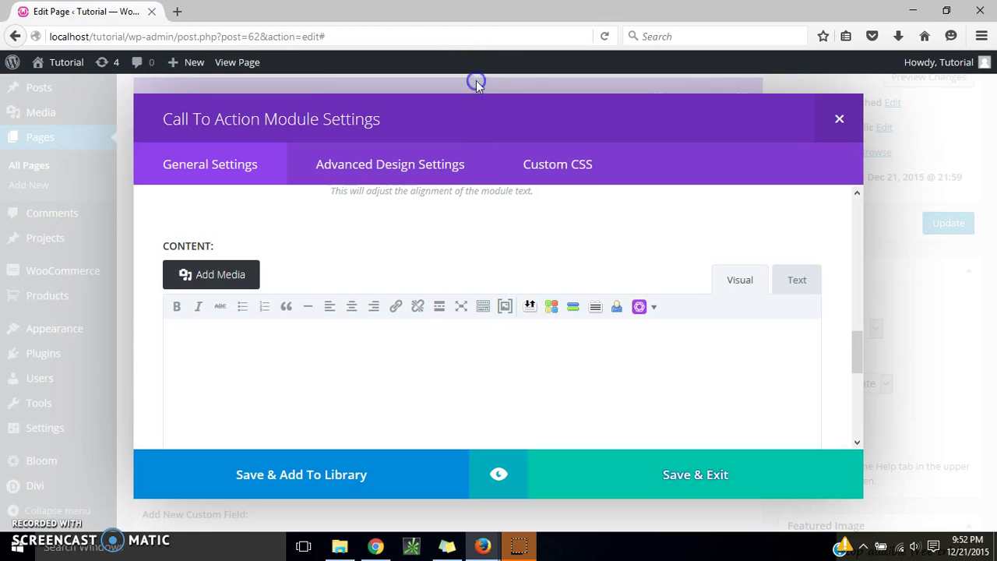
pyautogui.moveTo(855, 352); pyautogui.dragTo(855, 328)
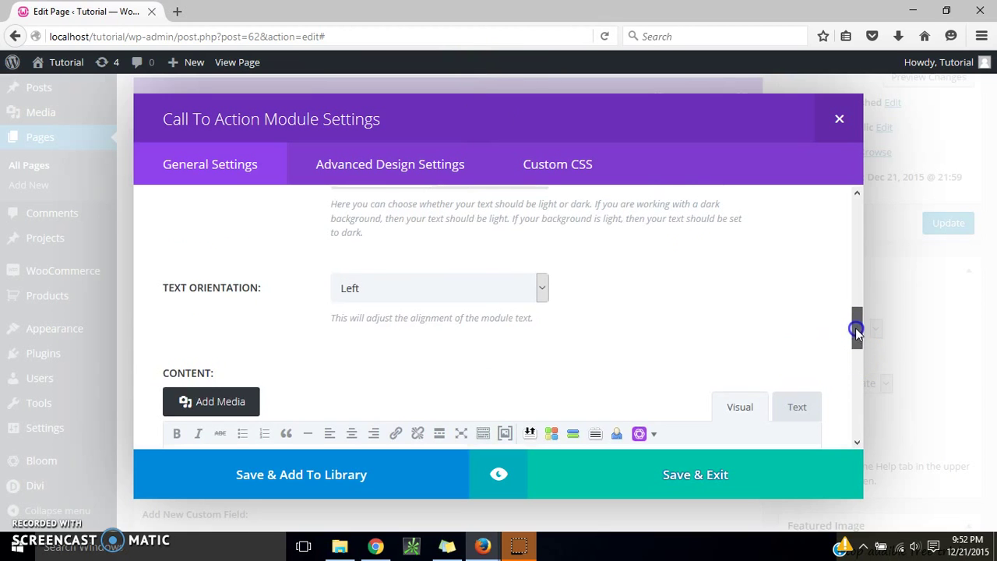
pyautogui.click(467, 289)
pyautogui.click(450, 324)
# Enter "Lorem Ipsum" as center-aligned text in the call to action's content and copy it.
pyautogui.moveTo(855, 326); pyautogui.dragTo(859, 351)
pyautogui.click(351, 296)
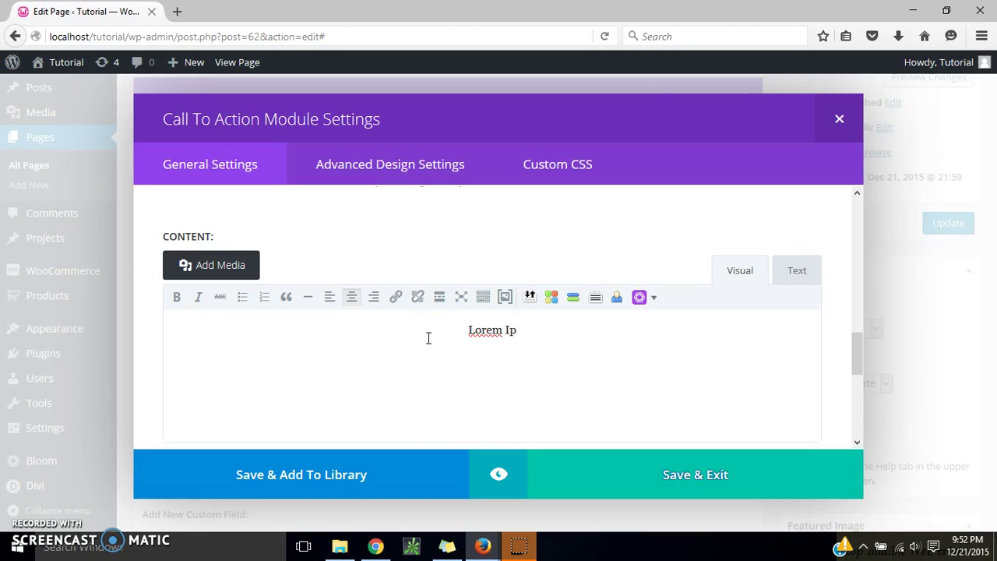
pyautogui.click(530, 338)
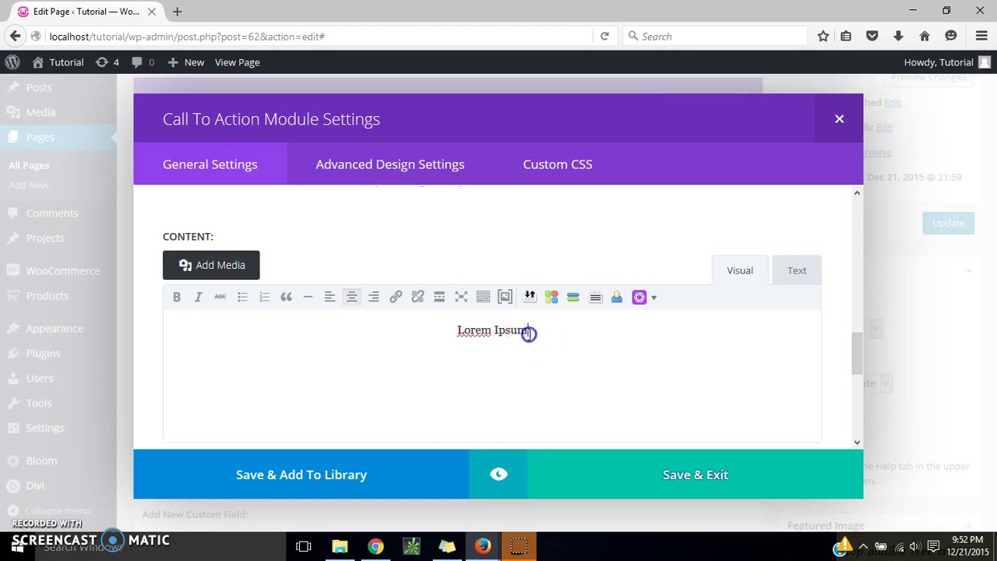
pyautogui.rightClick(463, 333)
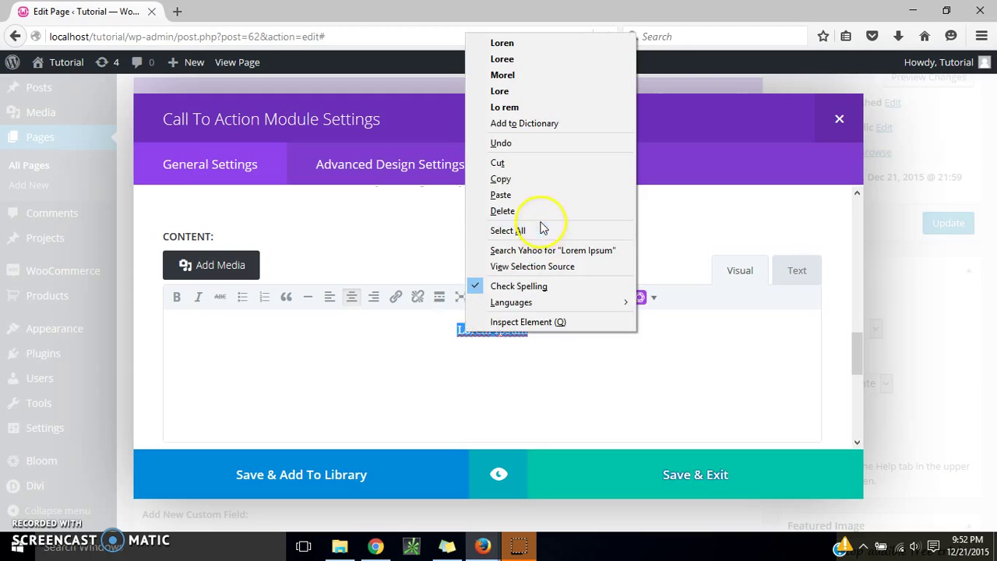
pyautogui.click(527, 179)
# Paste the copied text repeatedly to fill out a placeholder paragraph, then save the call to action's settings.
pyautogui.click(546, 335)
pyautogui.rightClick(547, 335)
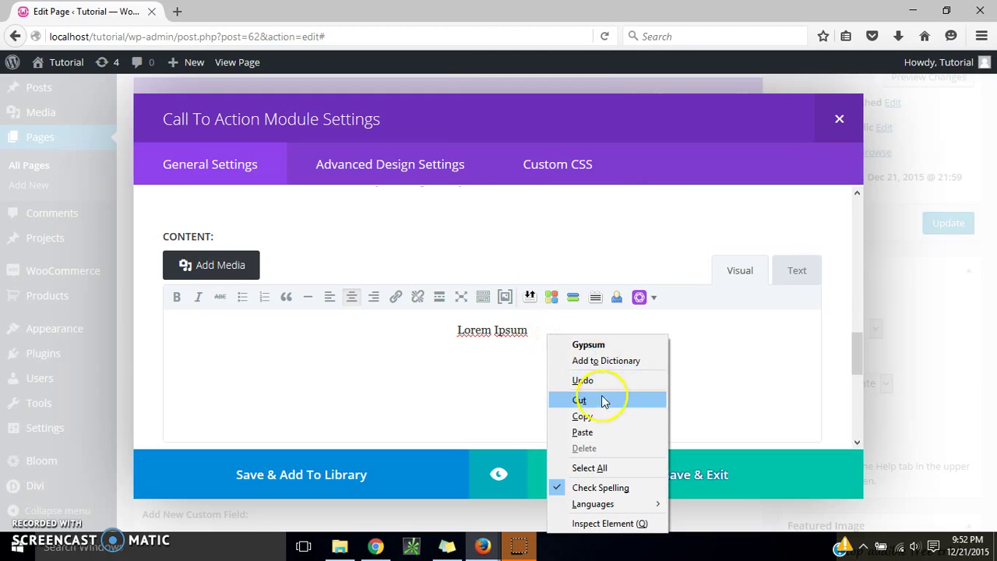
pyautogui.click(586, 431)
pyautogui.hotkey('ctrl', 'v')
pyautogui.hotkey('ctrl', 'v')
pyautogui.hotkey('ctrl', 'v')
pyautogui.hotkey('ctrl', 'v')
pyautogui.hotkey('ctrl', 'v')
pyautogui.hotkey('ctrl', 'v')
pyautogui.hotkey('ctrl', 'v')
pyautogui.hotkey('ctrl', 'v')
pyautogui.hotkey('ctrl', 'v')
pyautogui.hotkey('ctrl', 'v')
pyautogui.hotkey('ctrl', 'v')
pyautogui.hotkey('ctrl', 'v')
pyautogui.hotkey('ctrl', 'v')
pyautogui.hotkey('ctrl', 'v')
pyautogui.hotkey('ctrl', 'v')
pyautogui.hotkey('ctrl', 'v')
pyautogui.hotkey('ctrl', 'v')
pyautogui.hotkey('ctrl', 'v')
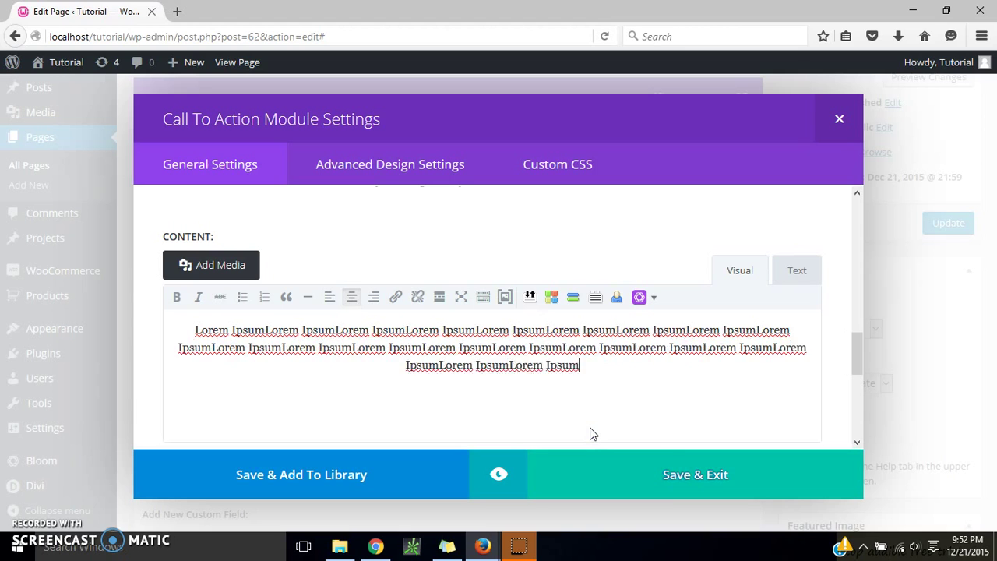
pyautogui.hotkey('ctrl', 'v')
pyautogui.hotkey('ctrl', 'v')
pyautogui.hotkey('ctrl', 'v')
pyautogui.hotkey('ctrl', 'v')
pyautogui.hotkey('ctrl', 'v')
pyautogui.hotkey('ctrl', 'v')
pyautogui.hotkey('ctrl', 'v')
pyautogui.hotkey('ctrl', 'v')
pyautogui.hotkey('ctrl', 'v')
pyautogui.click(634, 471)
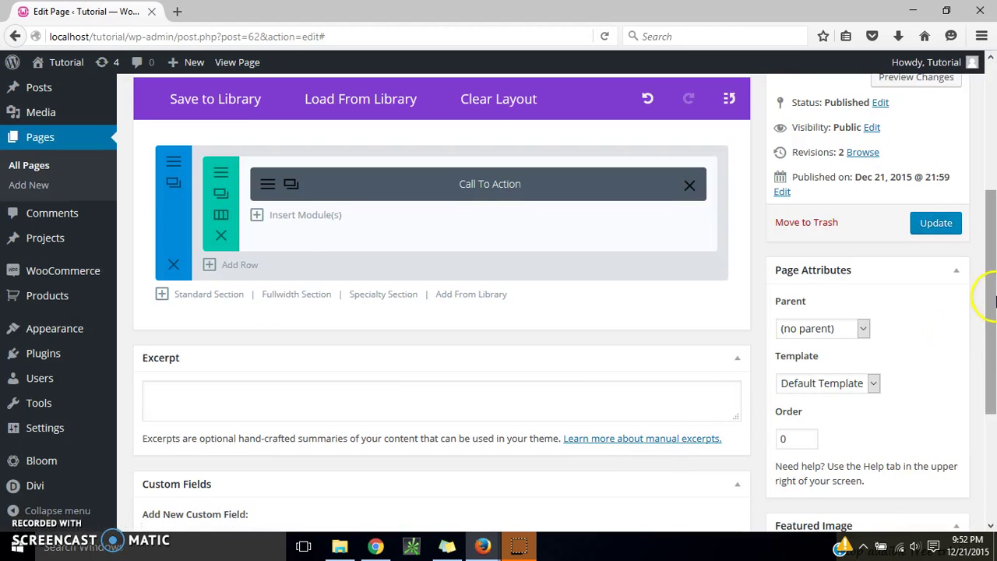
# Add a row of two half-width columns below the call to action and insert a Number Counter module in its first column.
pyautogui.click(243, 265)
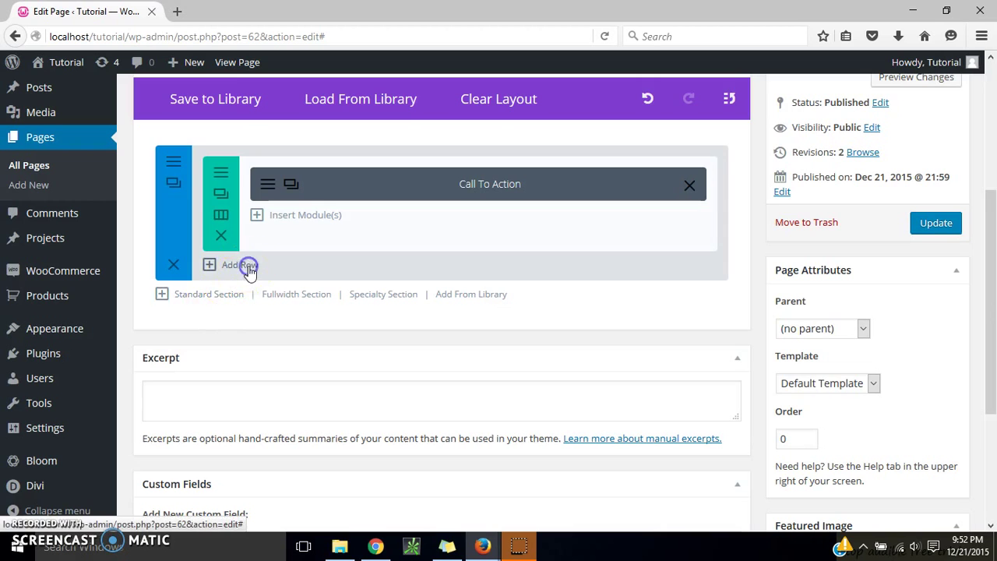
pyautogui.click(523, 269)
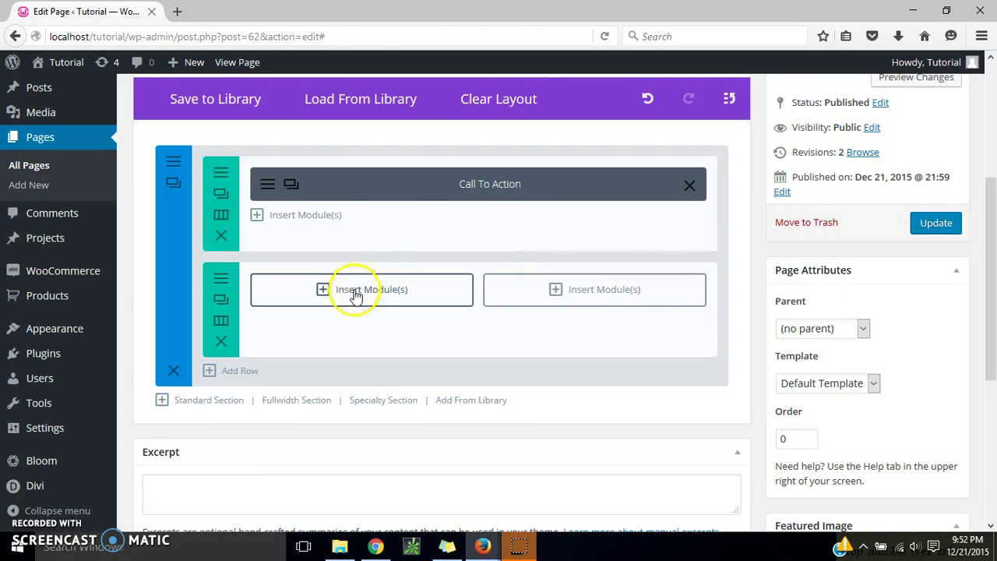
pyautogui.click(351, 291)
pyautogui.moveTo(860, 243); pyautogui.dragTo(853, 330)
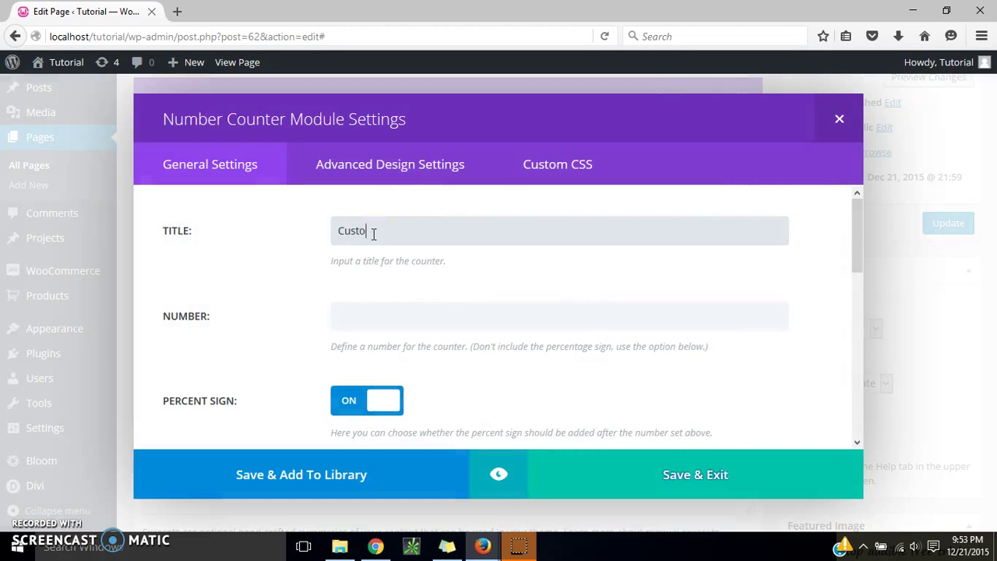
# Title the number counter "Customers Served" with number 97 and turn off its percent sign.
pyautogui.press('BackSpace')
pyautogui.write('Served')
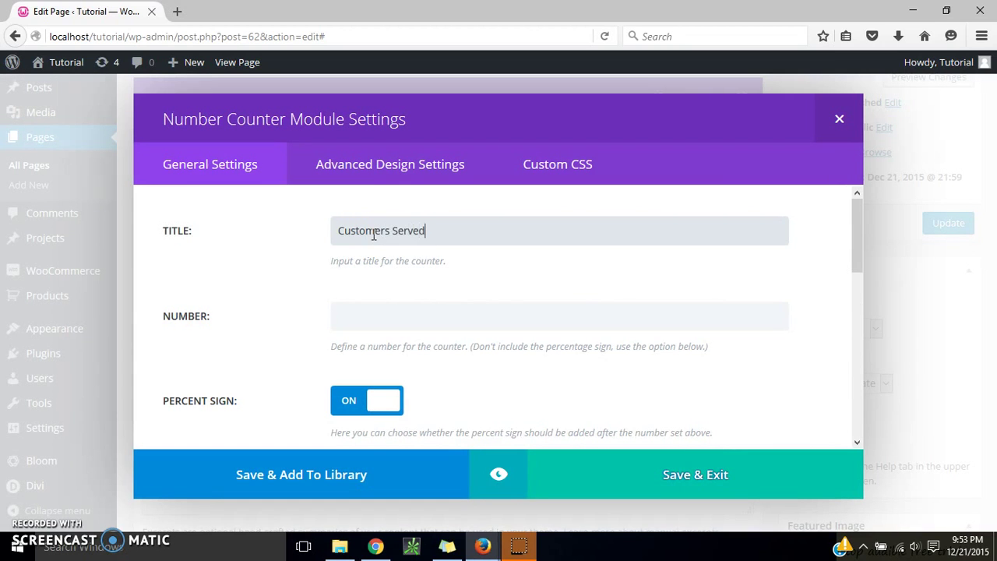
pyautogui.click(362, 303)
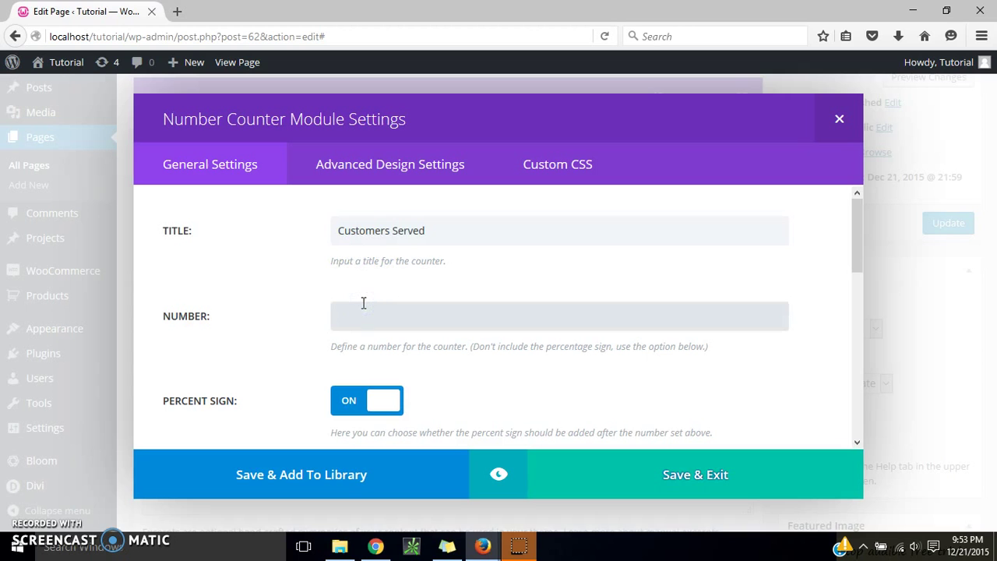
pyautogui.click(367, 413)
# Set the counter text color to black and save the number counter's settings.
pyautogui.moveTo(861, 218); pyautogui.dragTo(868, 285)
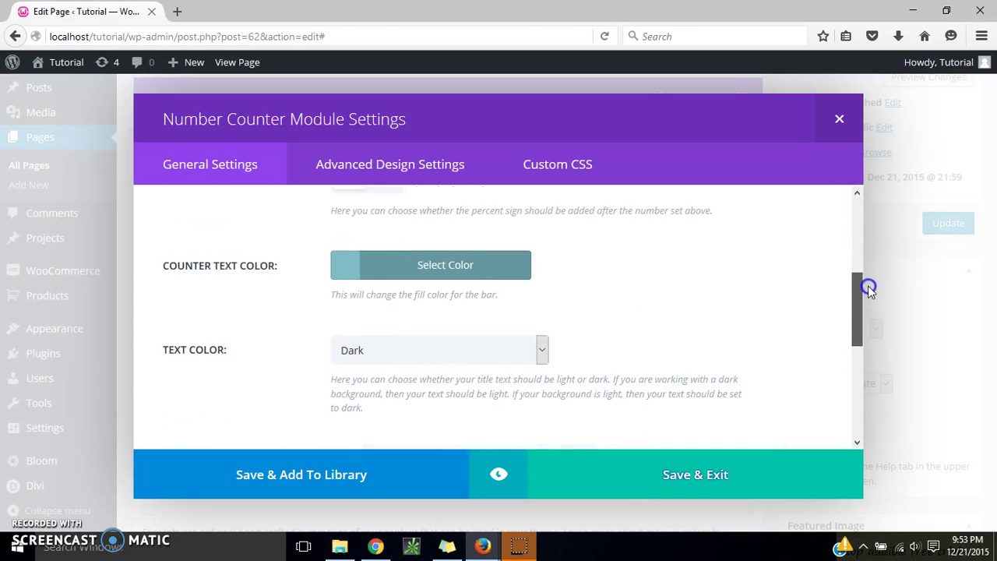
pyautogui.click(351, 260)
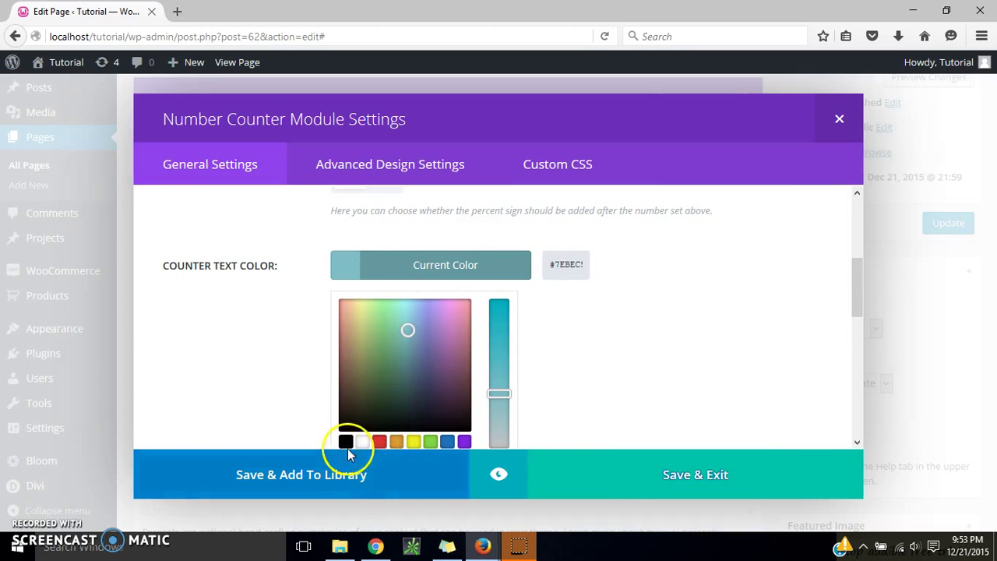
pyautogui.click(345, 441)
pyautogui.click(855, 270)
pyautogui.moveTo(855, 270); pyautogui.dragTo(865, 386)
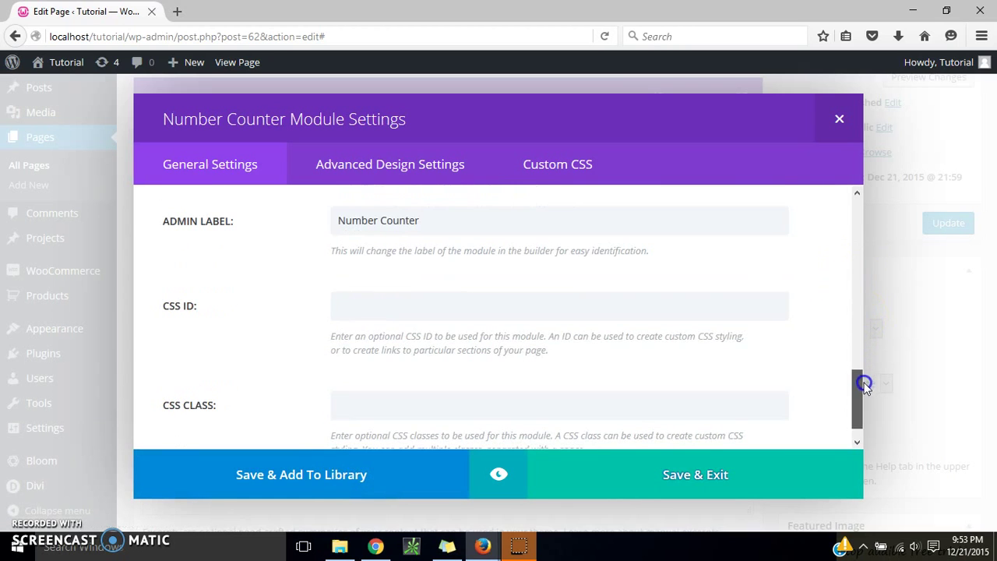
pyautogui.click(720, 467)
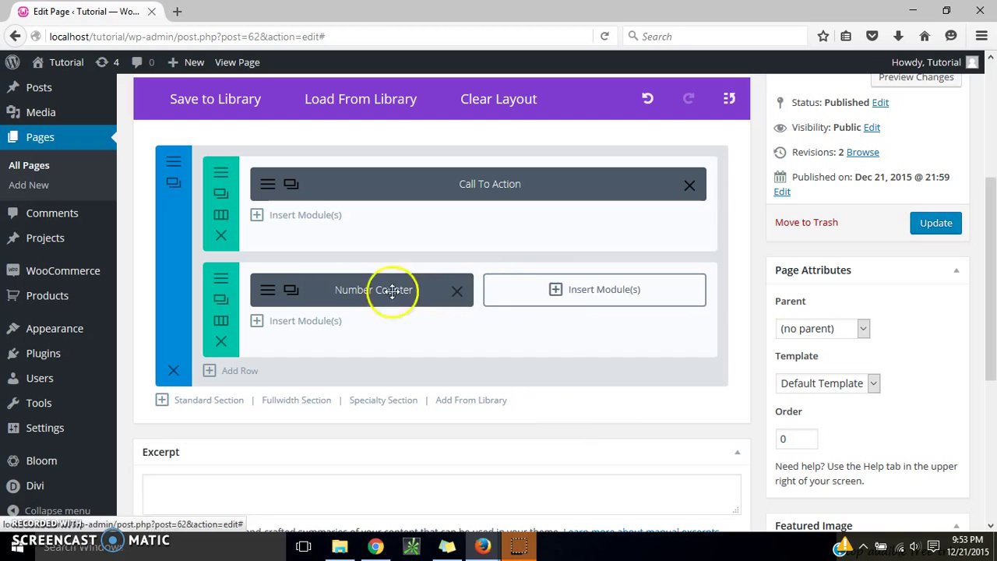
# Duplicate the Number Counter module and move the copy into the row's second column.
pyautogui.click(296, 289)
pyautogui.moveTo(383, 329); pyautogui.dragTo(512, 294)
# Change the second number counter's title to "Years of Experience" and its number to 16, then save its settings.
pyautogui.click(490, 287)
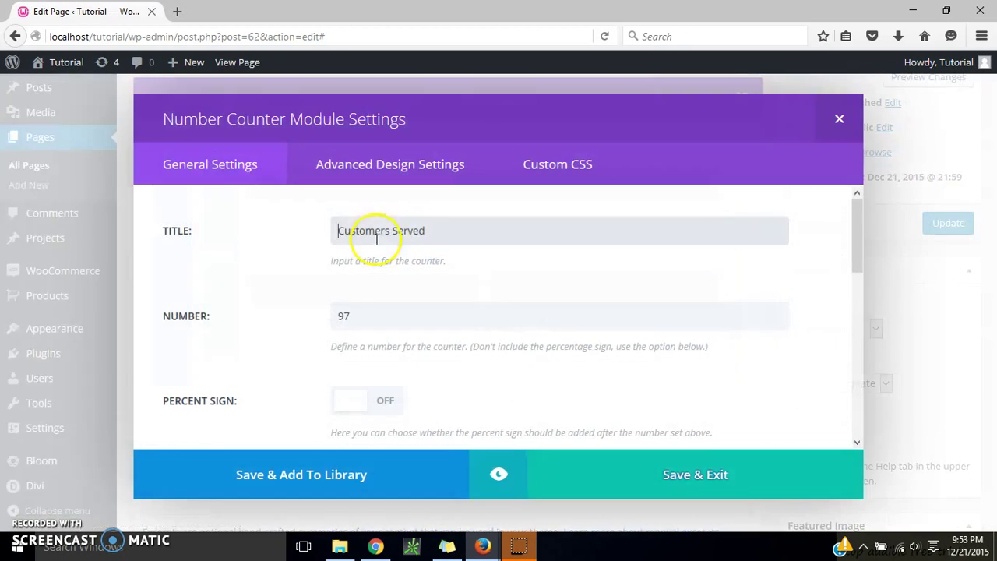
pyautogui.moveTo(319, 238); pyautogui.dragTo(303, 239)
pyautogui.press('BackSpace')
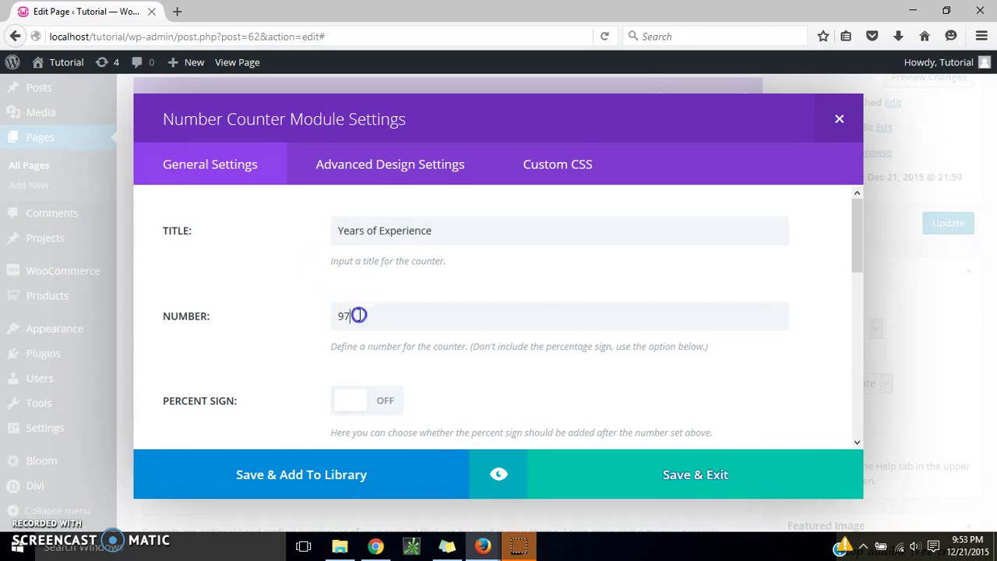
pyautogui.moveTo(356, 314); pyautogui.dragTo(327, 321)
pyautogui.press('BackSpace')
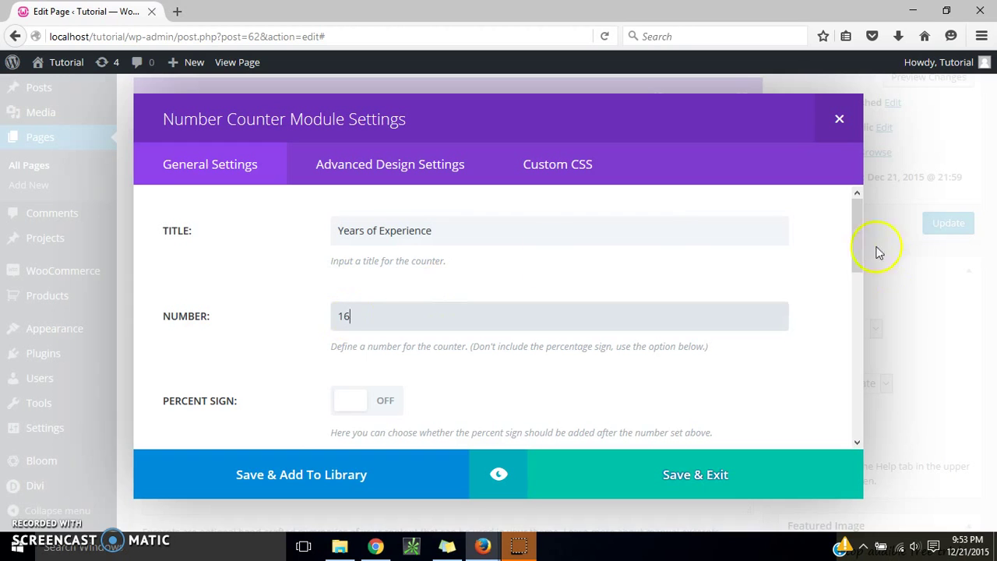
pyautogui.scroll(-10, 857, 280)
pyautogui.click(737, 478)
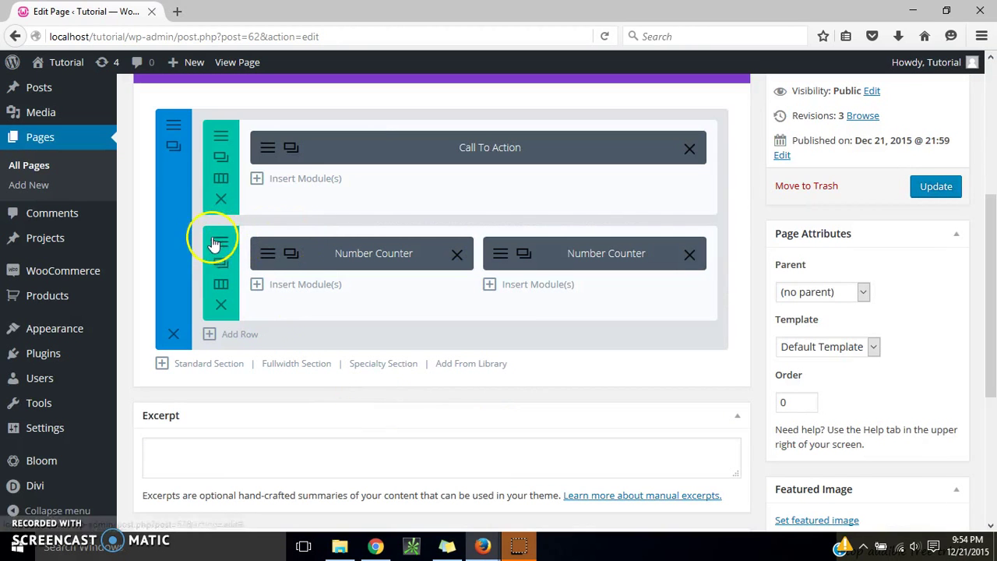
# Add a standard section with a single-column row below the first section and move the number counter row into it.
pyautogui.click(207, 366)
pyautogui.click(305, 254)
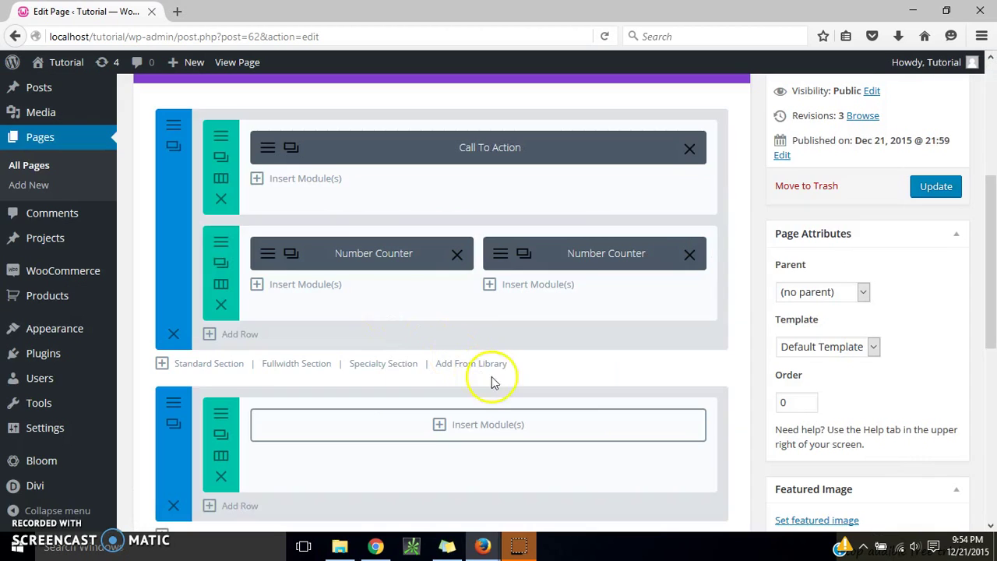
pyautogui.scroll(-1, 977, 207)
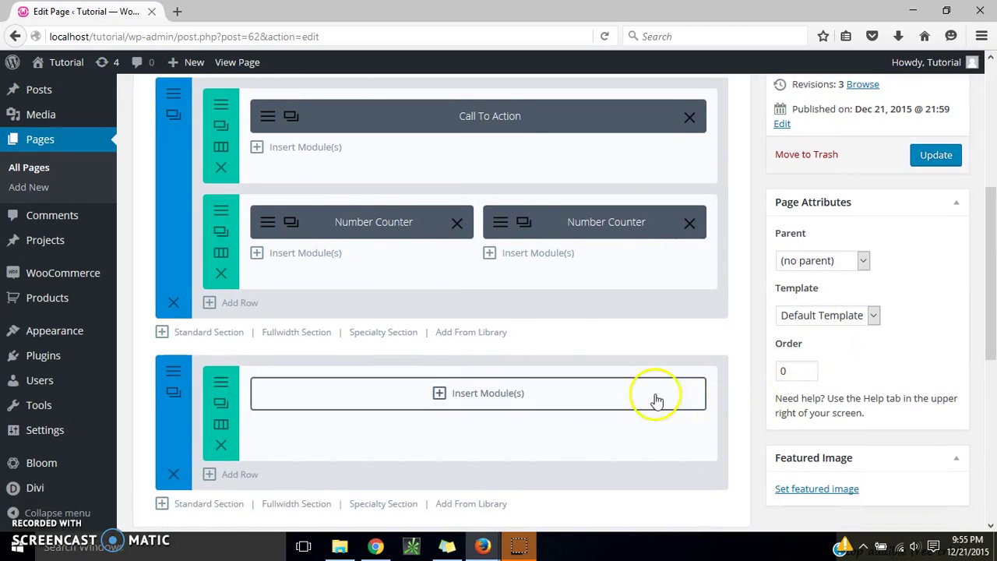
pyautogui.moveTo(234, 201); pyautogui.dragTo(235, 332)
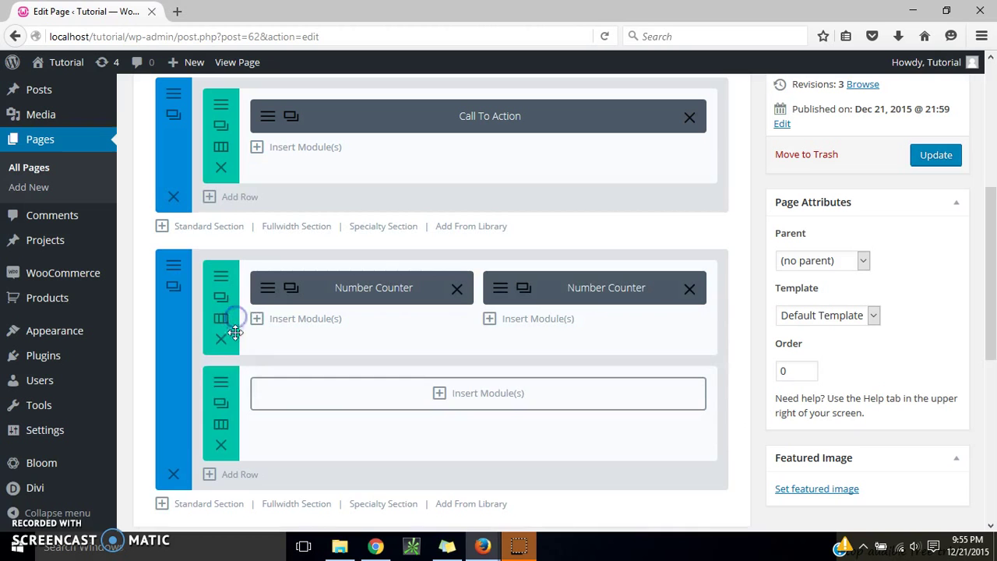
# Delete the empty row from the second section, set that section's background color to #e0e0e0, and update the page.
pyautogui.click(220, 444)
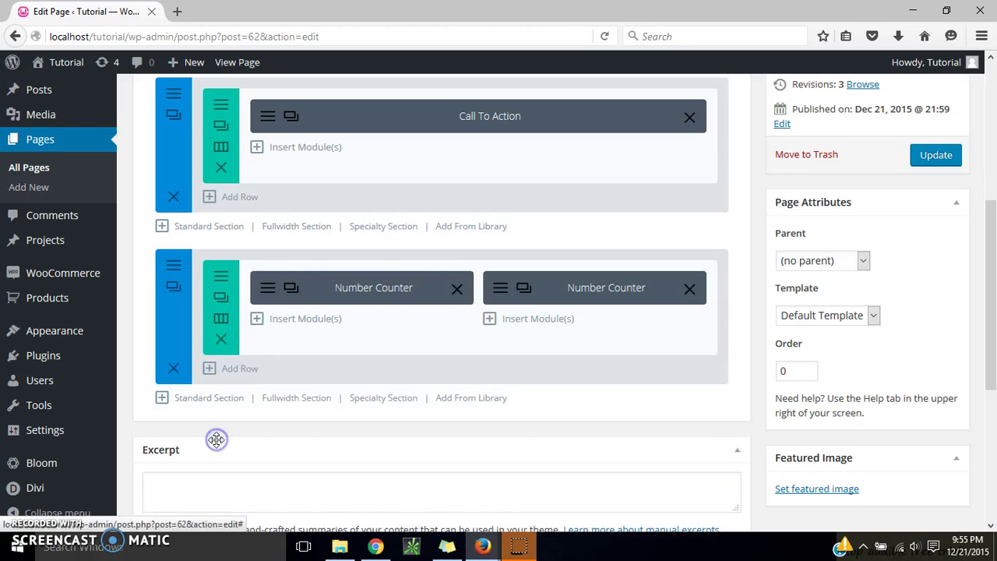
pyautogui.click(174, 279)
pyautogui.scroll(-3, 858, 225)
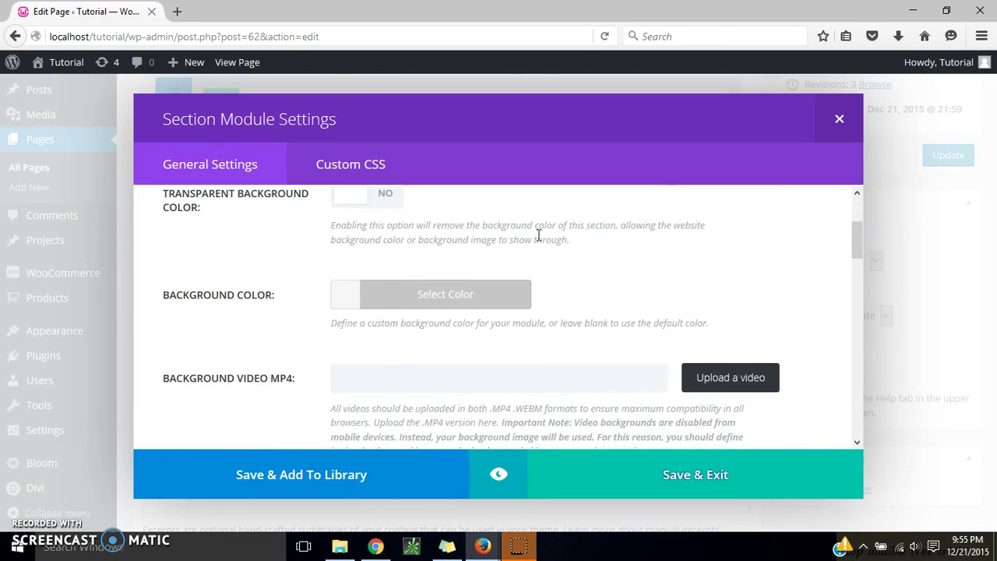
pyautogui.click(351, 301)
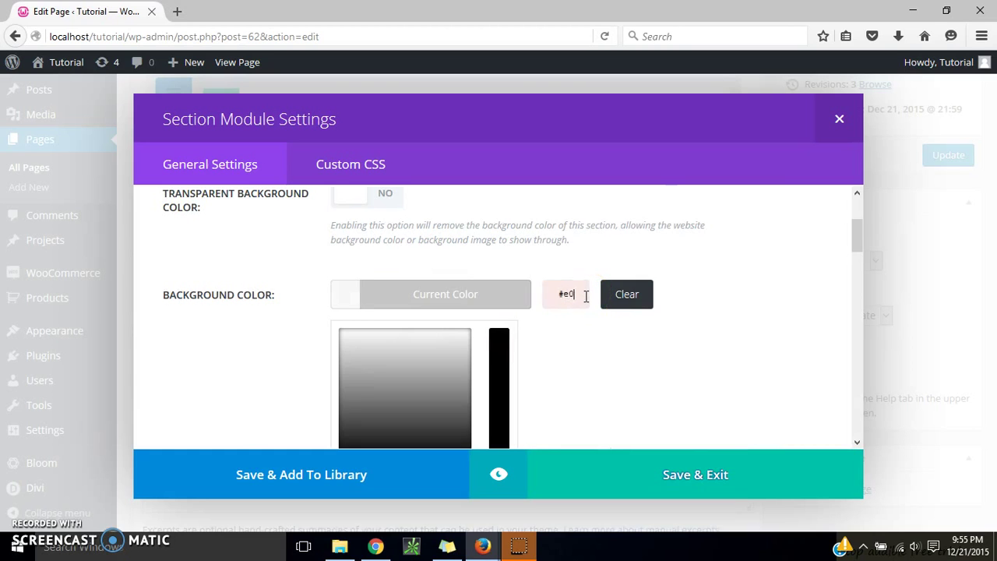
pyautogui.click(688, 474)
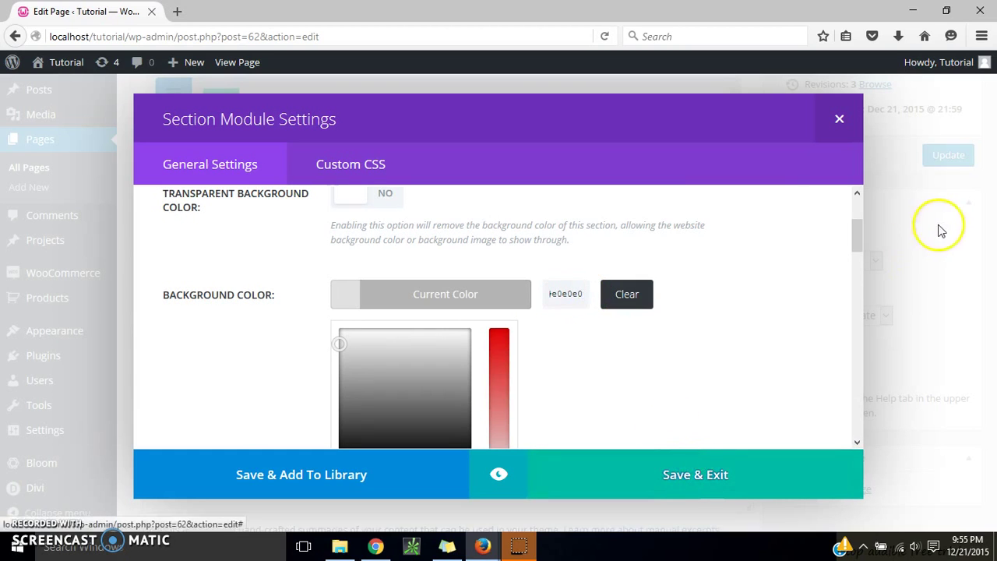
pyautogui.click(721, 474)
pyautogui.click(937, 154)
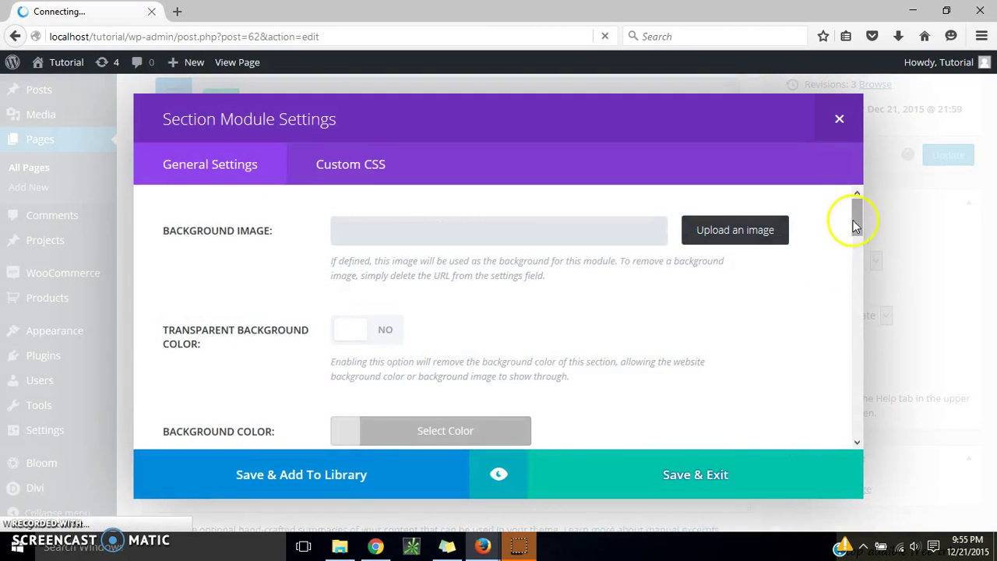
pyautogui.moveTo(855, 219); pyautogui.dragTo(847, 367)
pyautogui.click(401, 318)
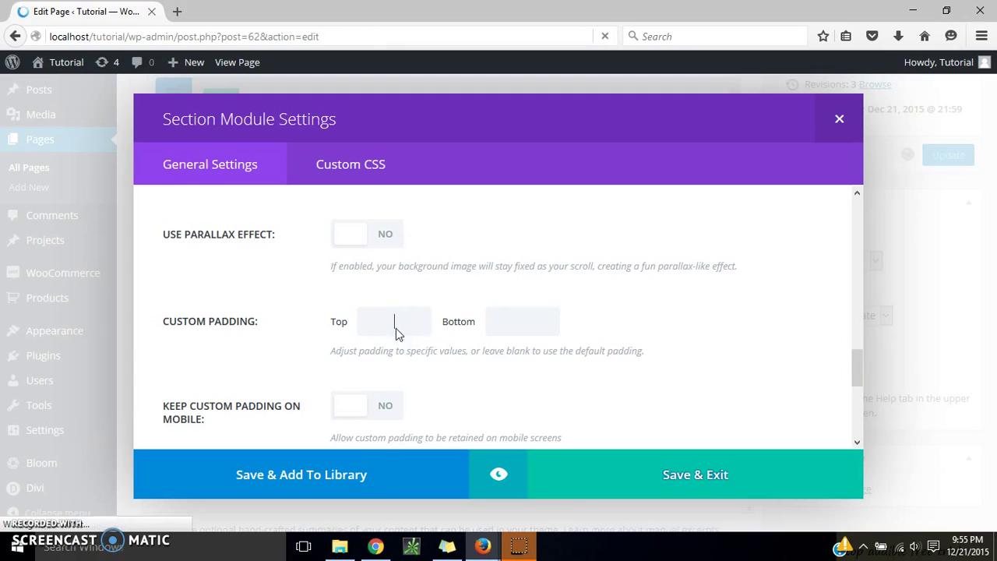
pyautogui.press('Tab')
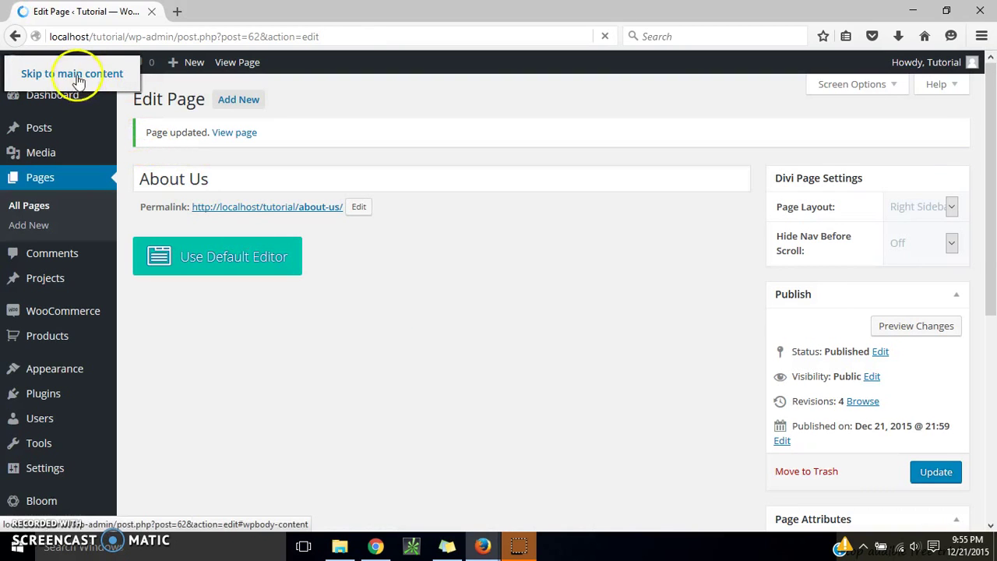
pyautogui.click(278, 156)
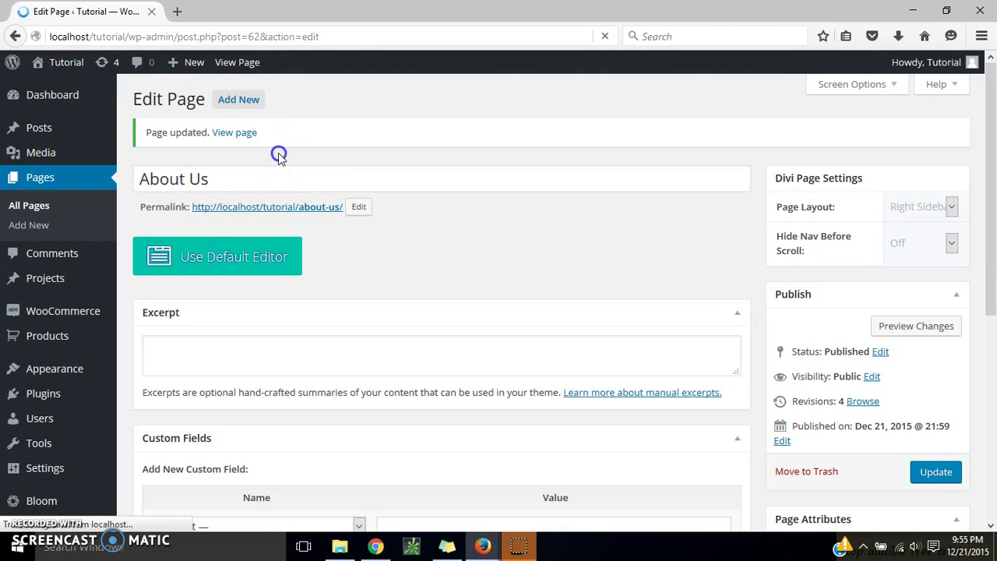
# Set the number counter section's top and bottom custom padding to 0 and save its settings.
pyautogui.moveTo(992, 257); pyautogui.dragTo(994, 275)
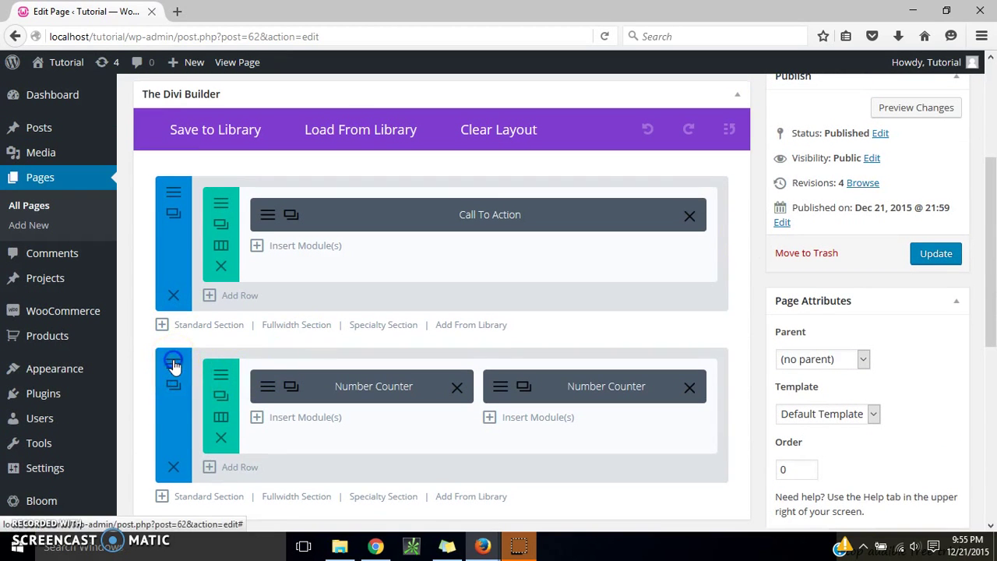
pyautogui.click(173, 364)
pyautogui.moveTo(856, 212); pyautogui.dragTo(857, 371)
pyautogui.click(394, 310)
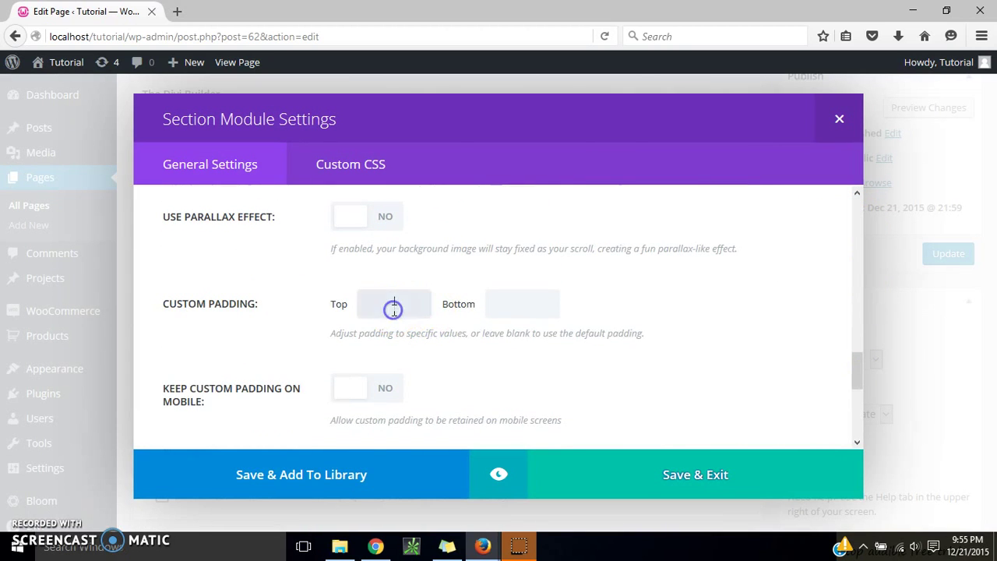
pyautogui.write('0')
pyautogui.press('Tab')
pyautogui.write('0')
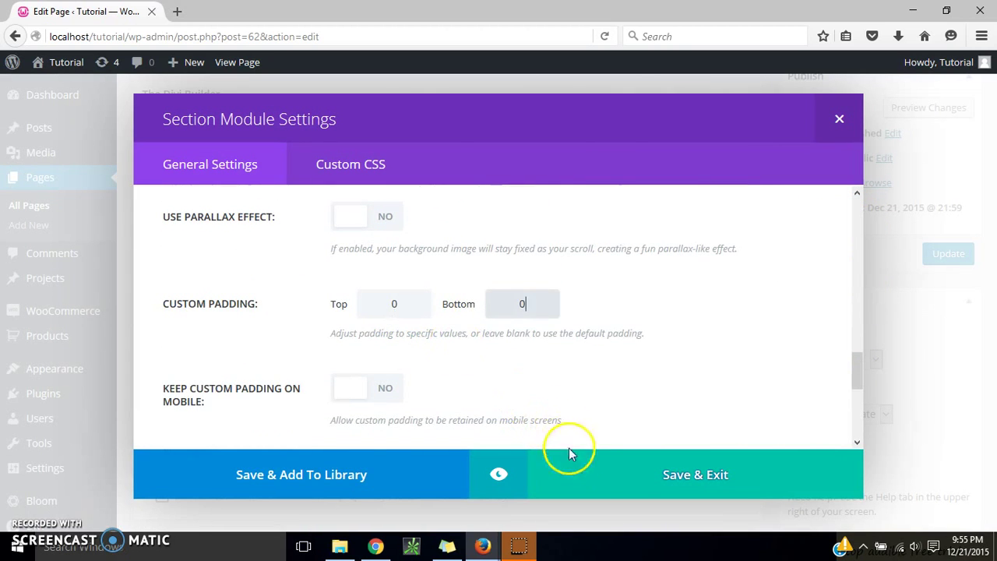
pyautogui.click(592, 477)
# Set the call to action section's top and bottom custom padding to 0 and save its settings.
pyautogui.click(176, 199)
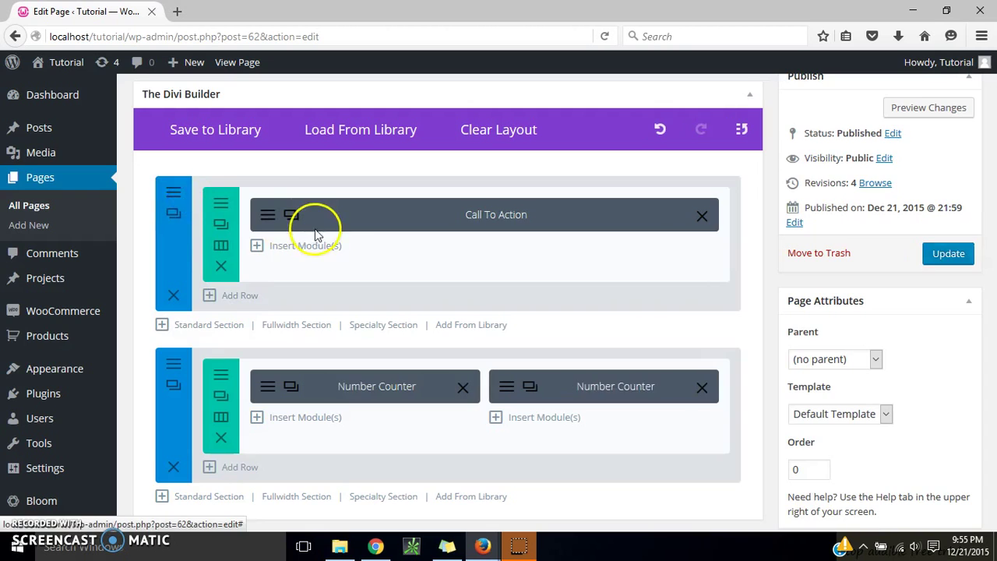
pyautogui.moveTo(863, 245); pyautogui.dragTo(867, 376)
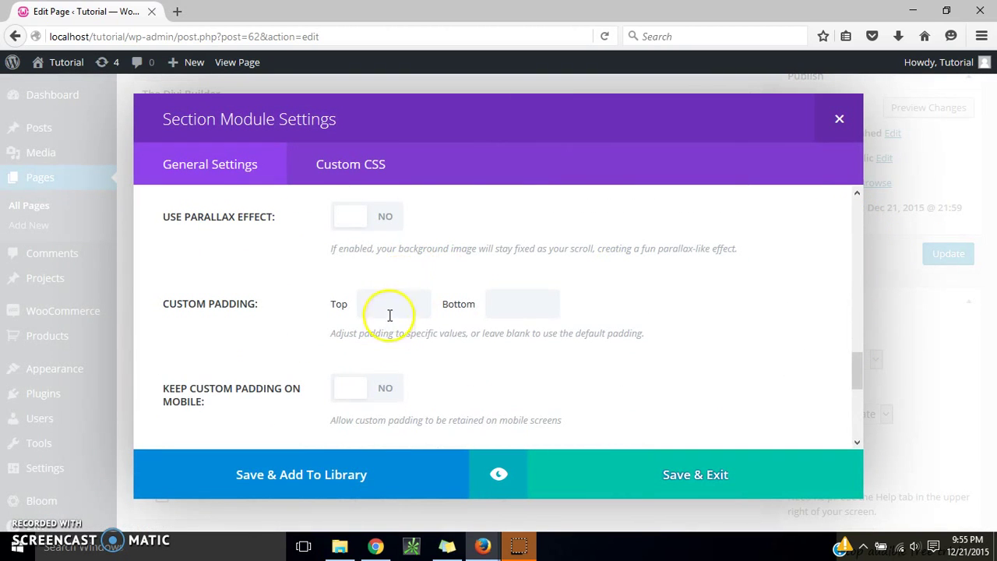
pyautogui.write('0')
pyautogui.press('Tab')
pyautogui.write('0')
pyautogui.click(631, 471)
# Update the About Us page and view it in a new browser tab.
pyautogui.click(934, 257)
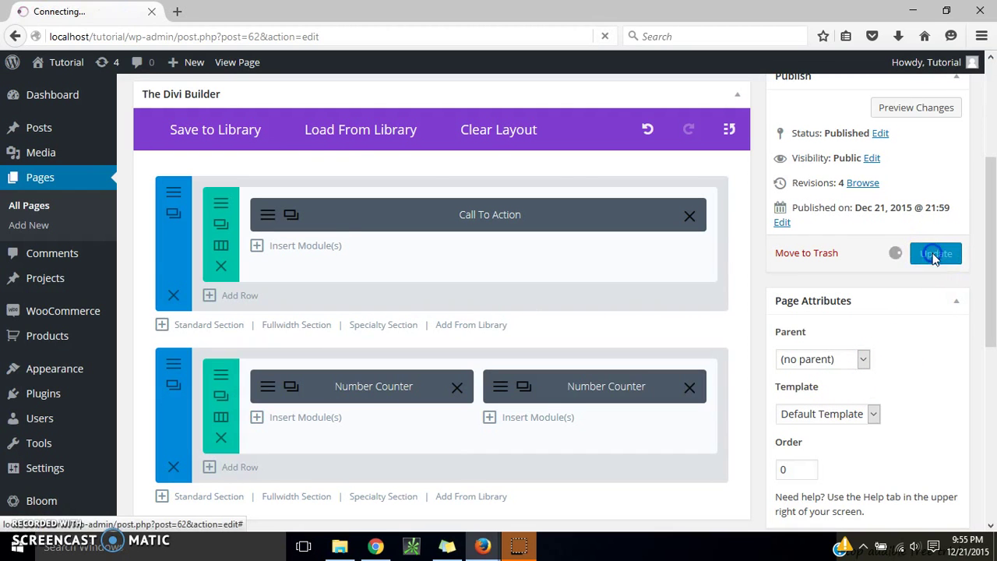
pyautogui.rightClick(249, 63)
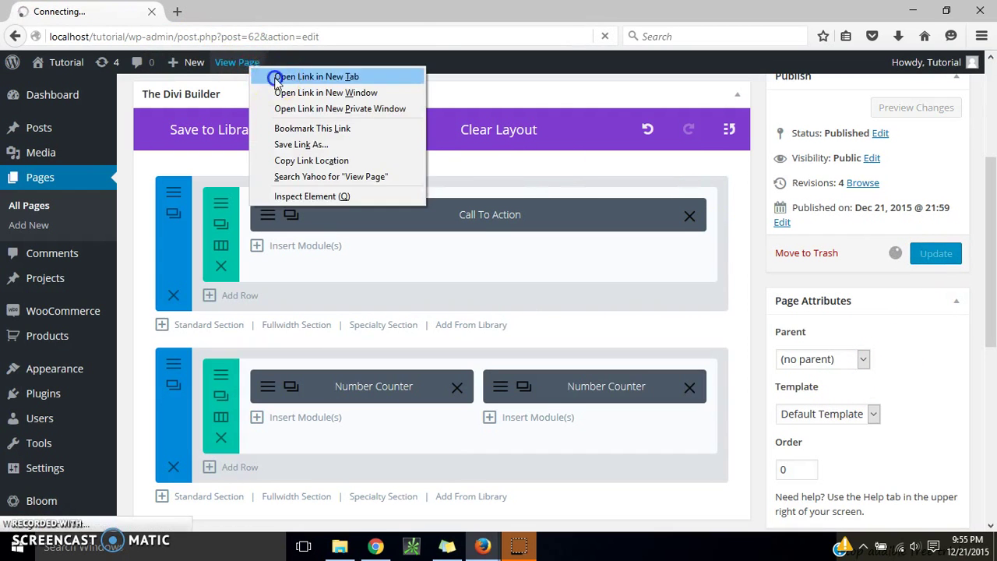
pyautogui.click(274, 74)
pyautogui.click(216, 9)
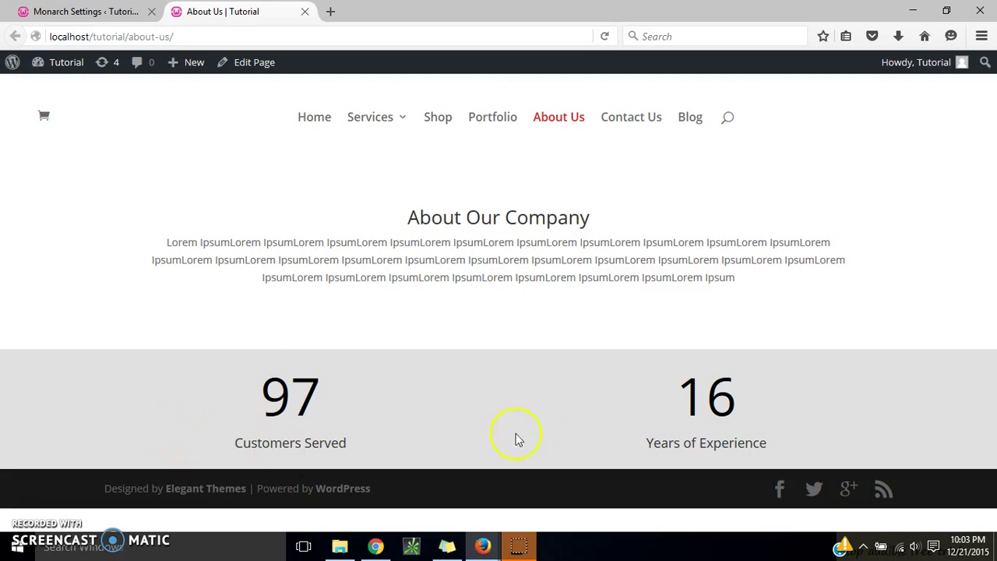
# Add Facebook, Twitter and Google+ as social sharing networks in the Monarch settings and save the changes.
pyautogui.click(68, 11)
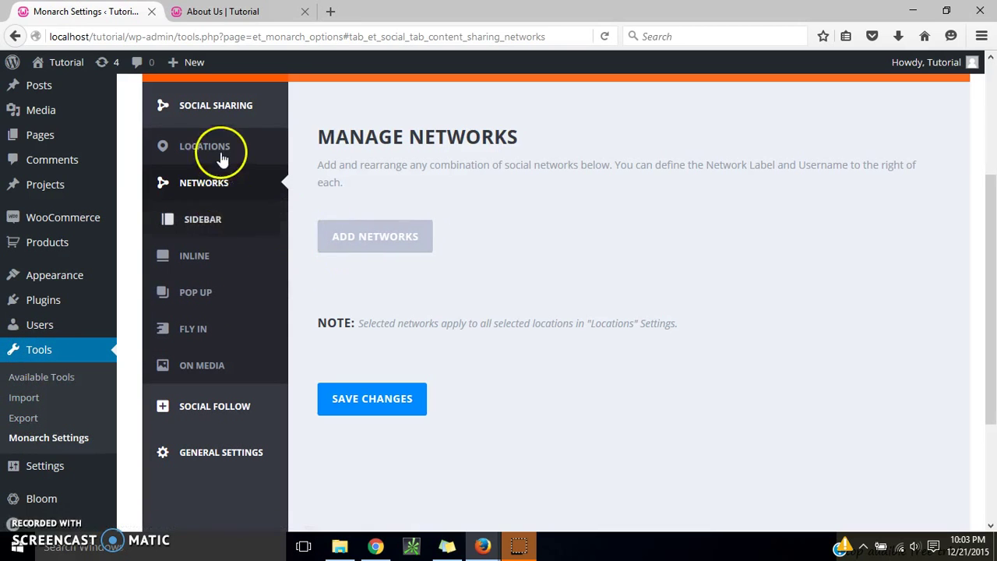
pyautogui.click(339, 233)
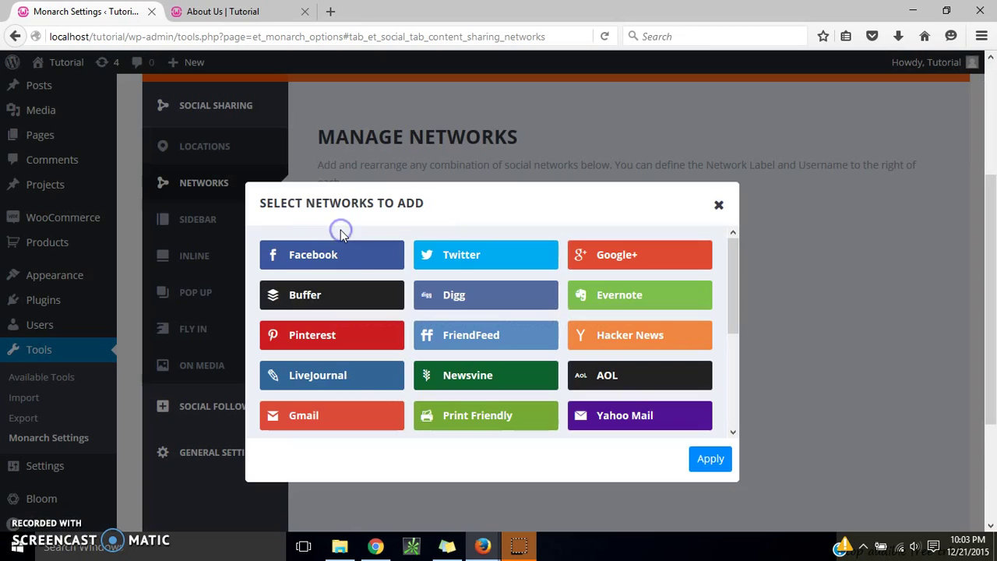
pyautogui.click(358, 253)
pyautogui.click(505, 249)
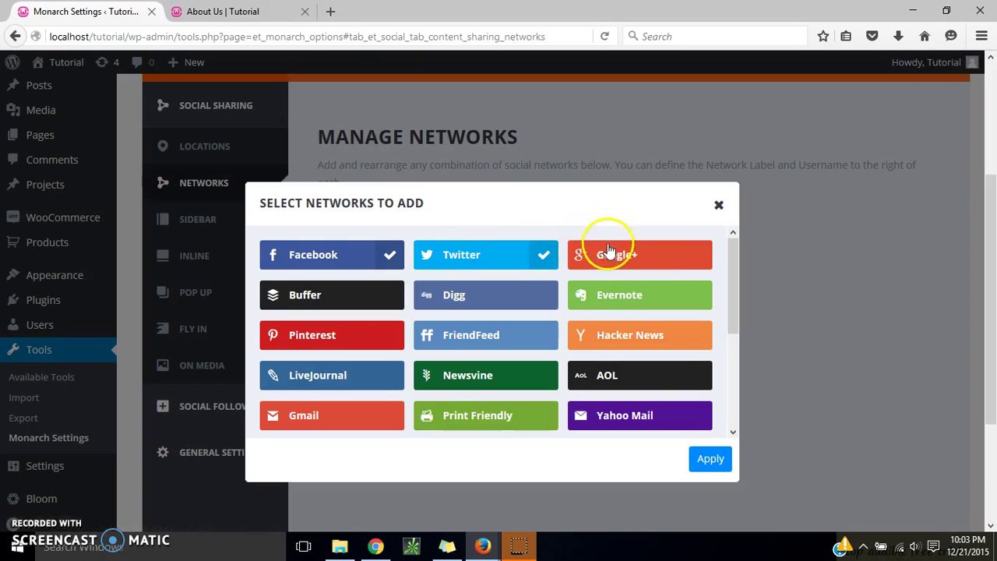
pyautogui.click(701, 257)
pyautogui.moveTo(734, 255); pyautogui.dragTo(730, 356)
pyautogui.click(710, 459)
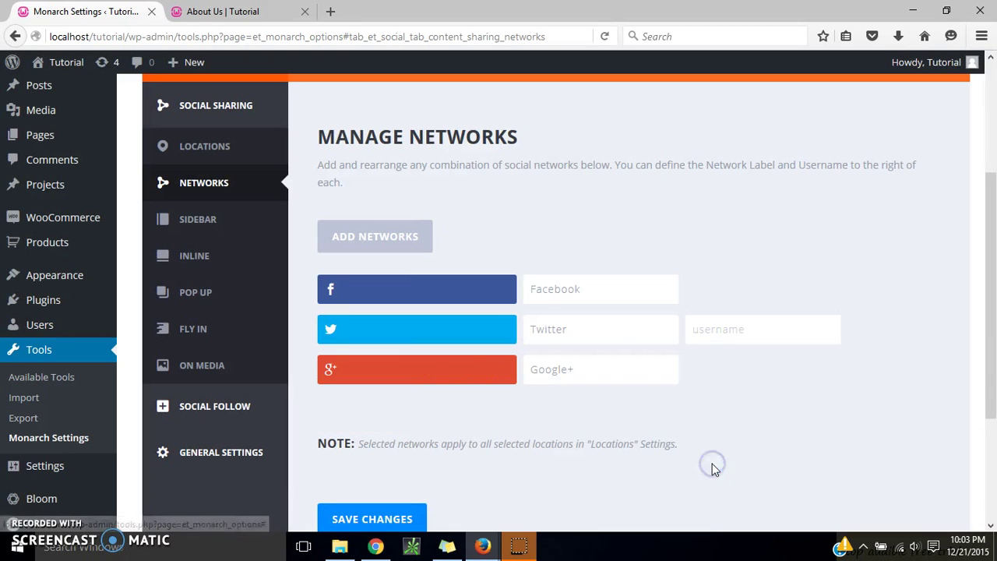
pyautogui.moveTo(994, 166); pyautogui.dragTo(990, 283)
pyautogui.click(405, 371)
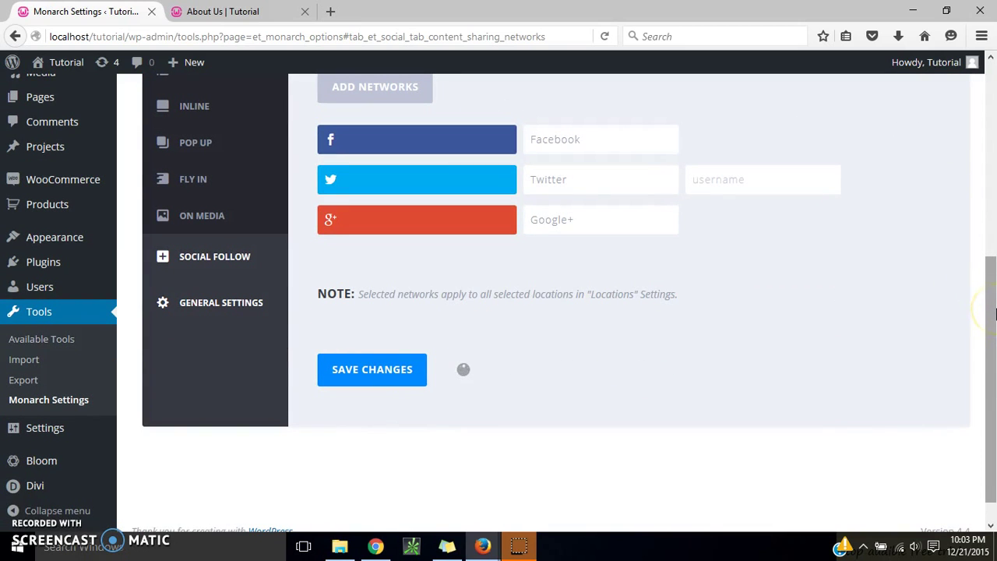
# Set the sidebar share icons' orientation to Right.
pyautogui.moveTo(994, 313); pyautogui.dragTo(993, 197)
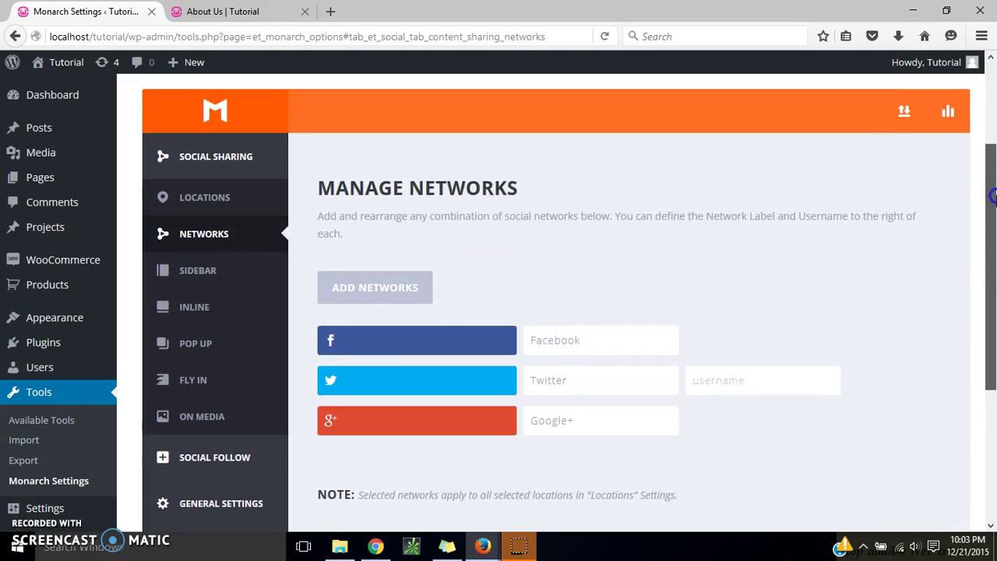
pyautogui.click(204, 277)
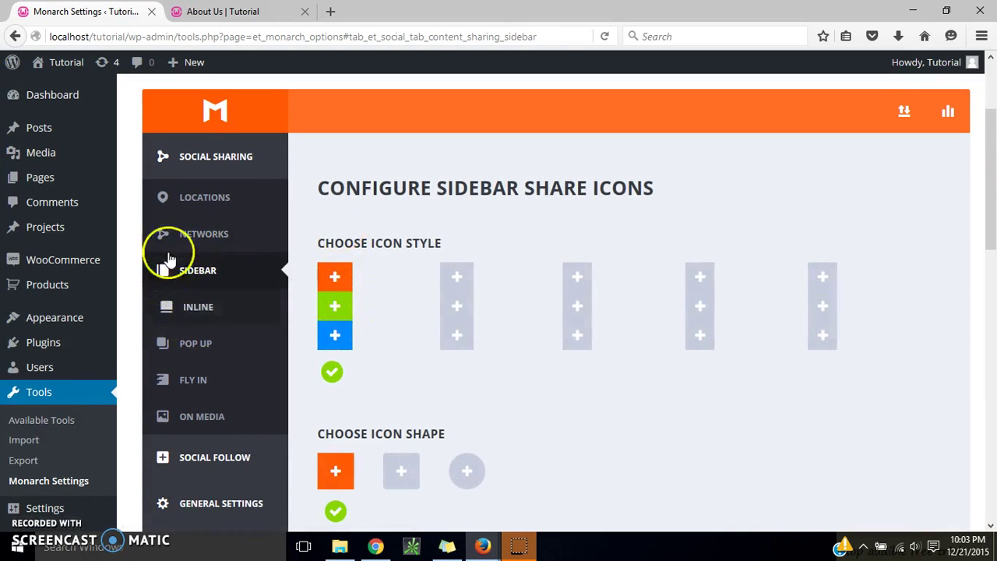
pyautogui.moveTo(994, 222); pyautogui.dragTo(989, 333)
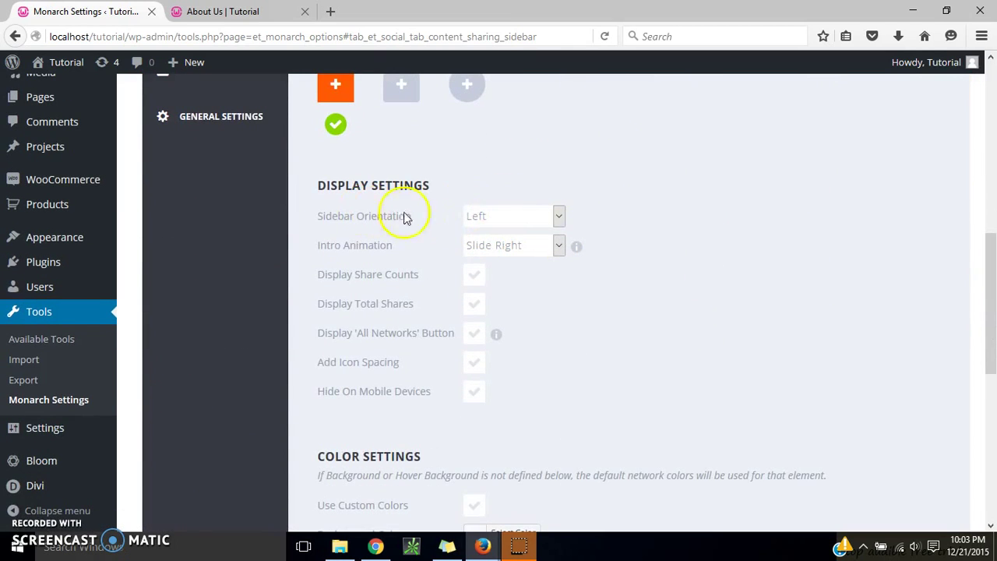
pyautogui.click(544, 218)
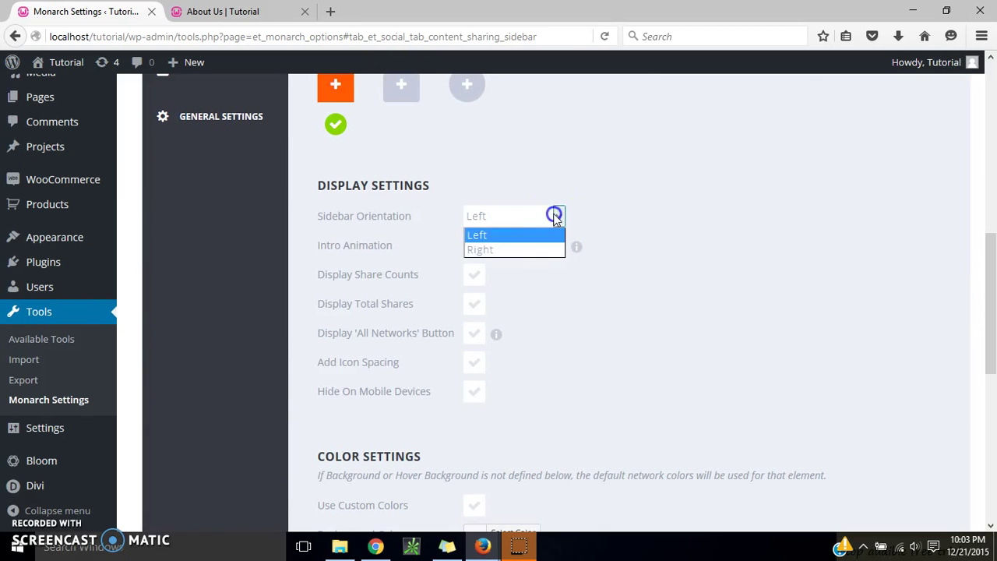
pyautogui.click(552, 247)
# Exclude the home post type from the sidebar share icons and save the changes.
pyautogui.moveTo(985, 311); pyautogui.dragTo(985, 411)
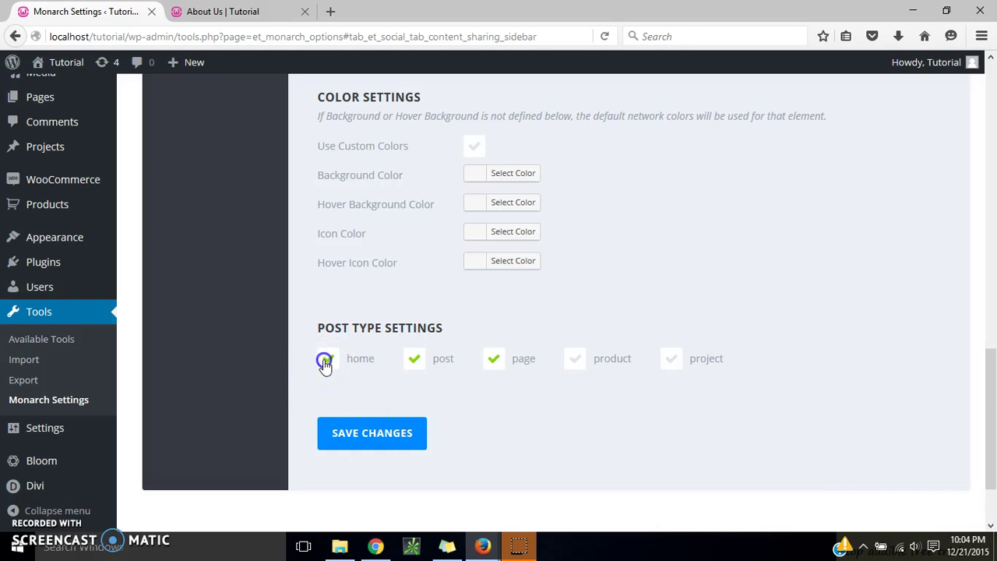
pyautogui.click(391, 439)
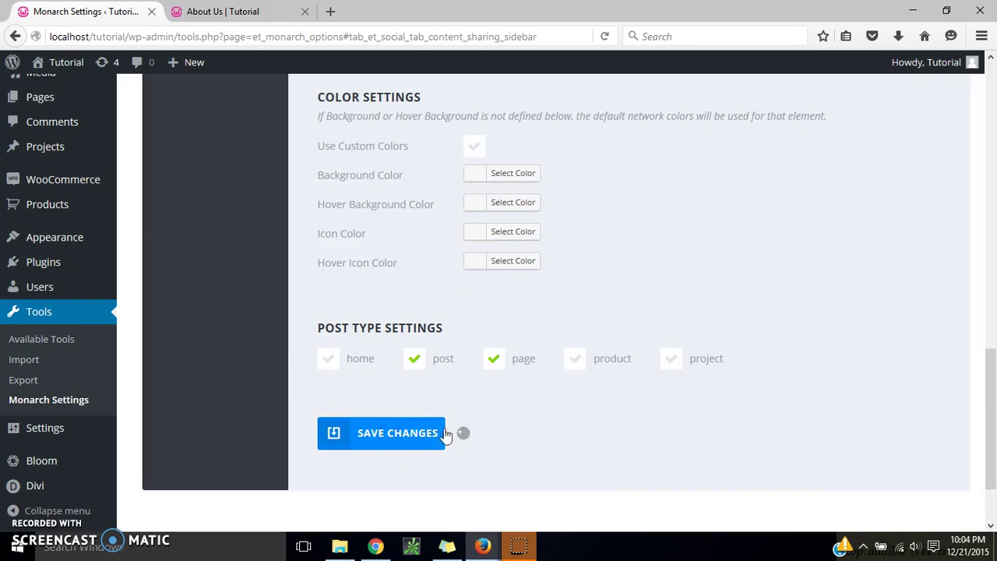
pyautogui.moveTo(992, 418); pyautogui.dragTo(992, 475)
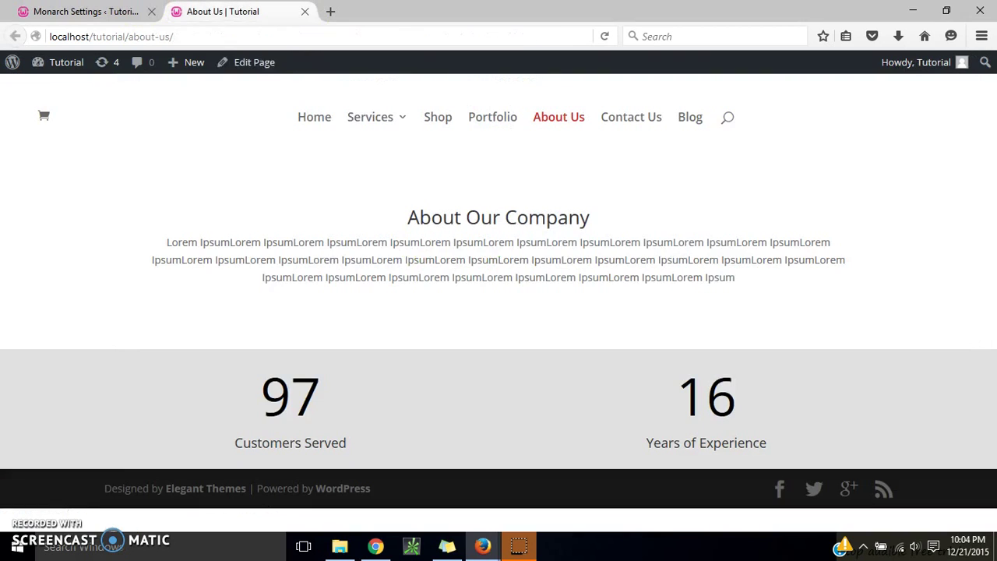
# Reload the About Us page to check the sidebar share icons.
pyautogui.click(222, 11)
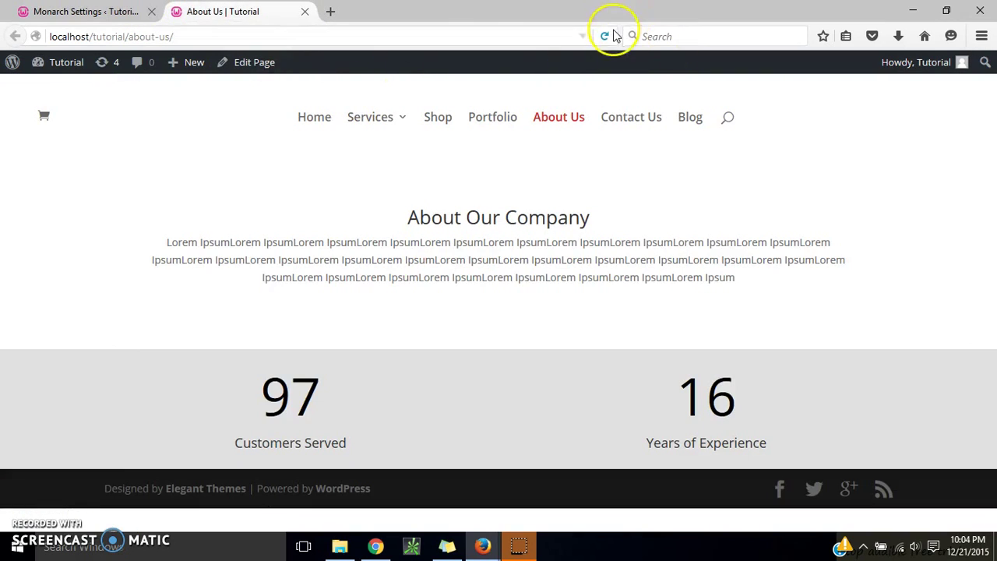
pyautogui.click(612, 36)
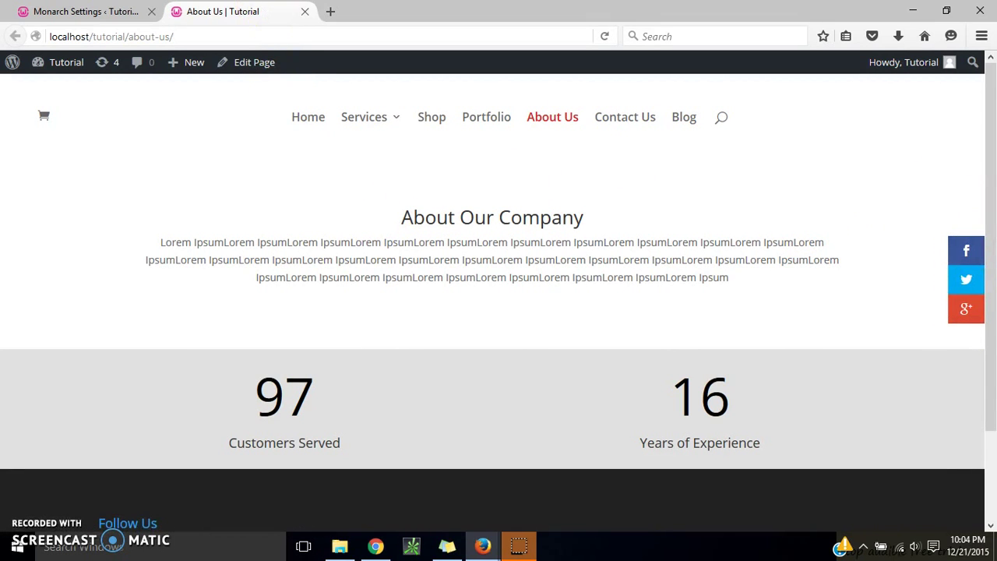
# Add Twitter, Google+, Instagram and Facebook as social follow networks in the Monarch settings and save the changes.
pyautogui.click(107, 12)
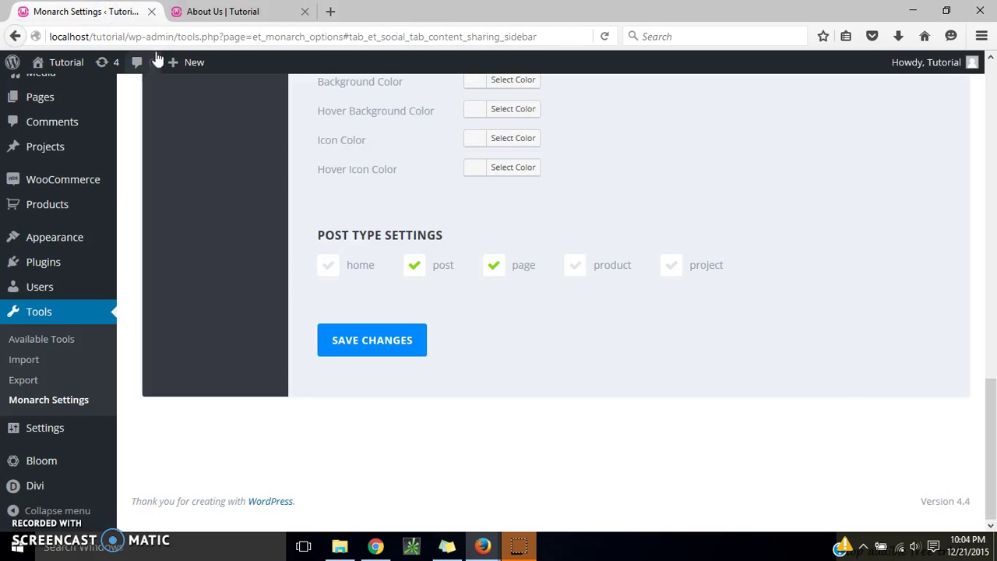
pyautogui.moveTo(991, 452); pyautogui.dragTo(992, 172)
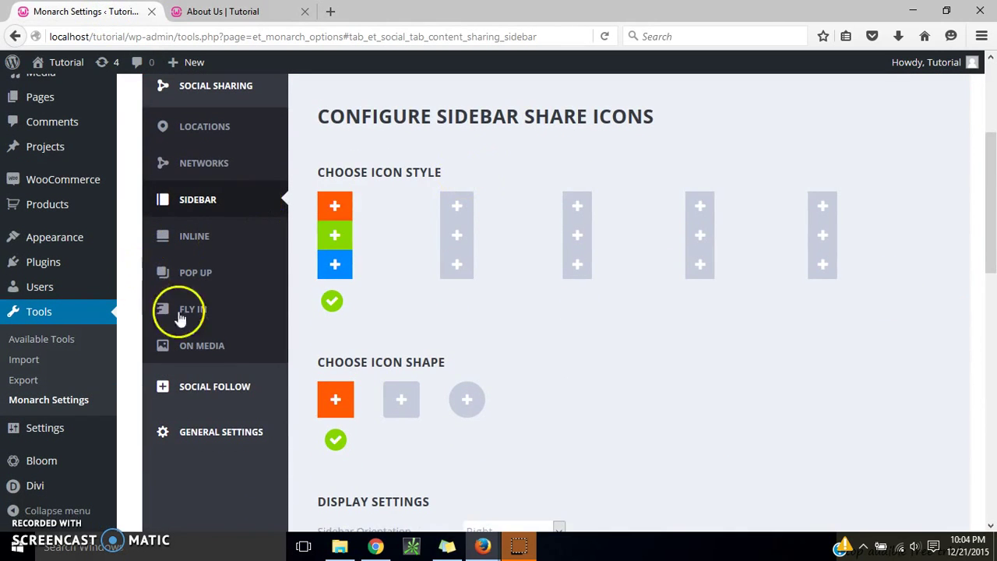
pyautogui.click(201, 394)
pyautogui.click(363, 224)
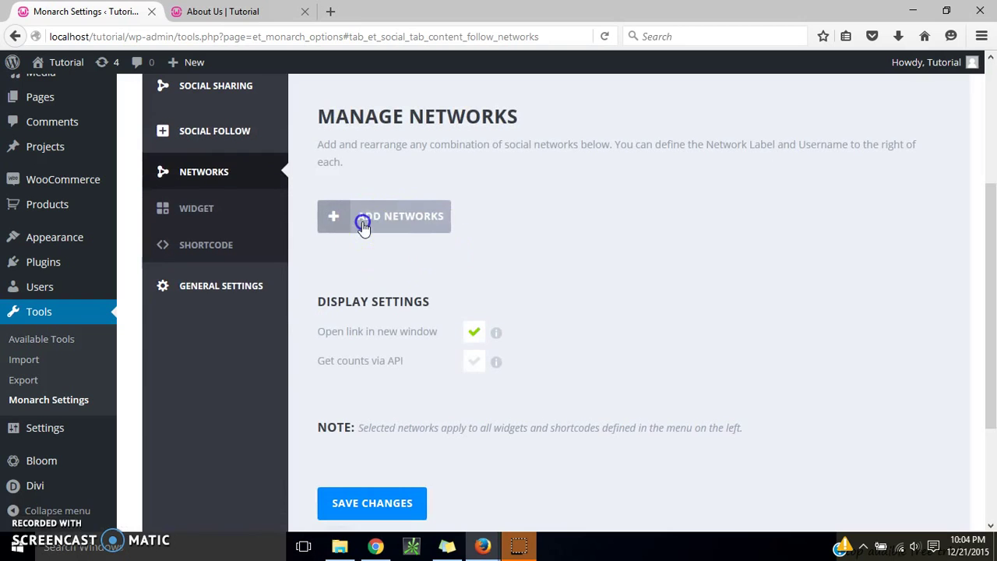
pyautogui.click(331, 218)
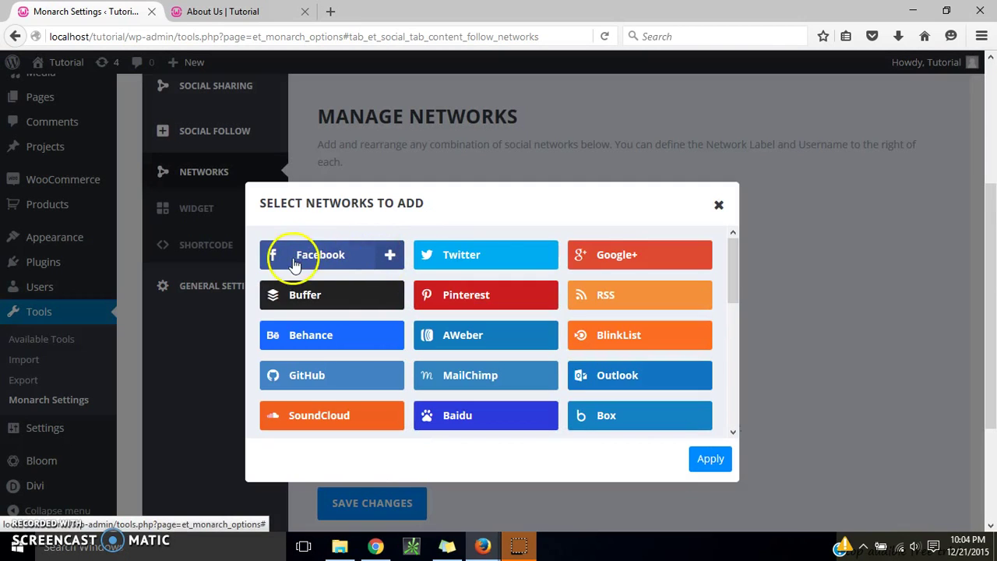
pyautogui.click(485, 249)
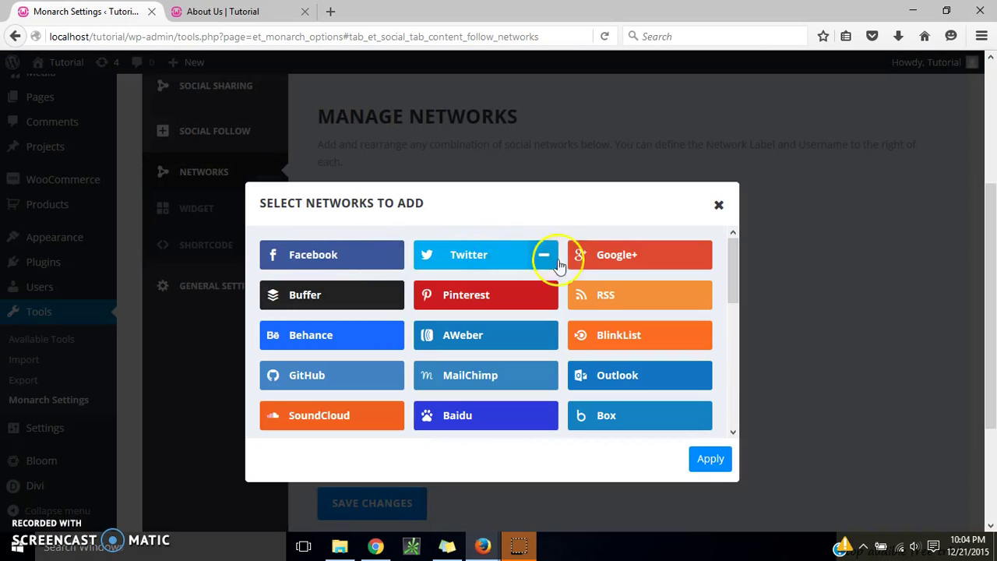
pyautogui.moveTo(733, 259); pyautogui.dragTo(734, 343)
pyautogui.click(657, 341)
pyautogui.click(714, 472)
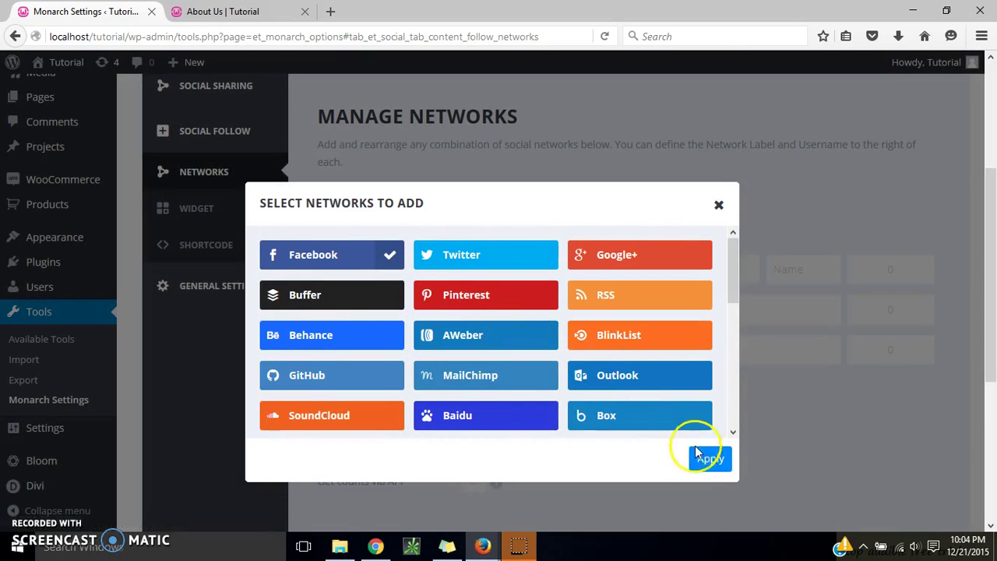
pyautogui.click(706, 461)
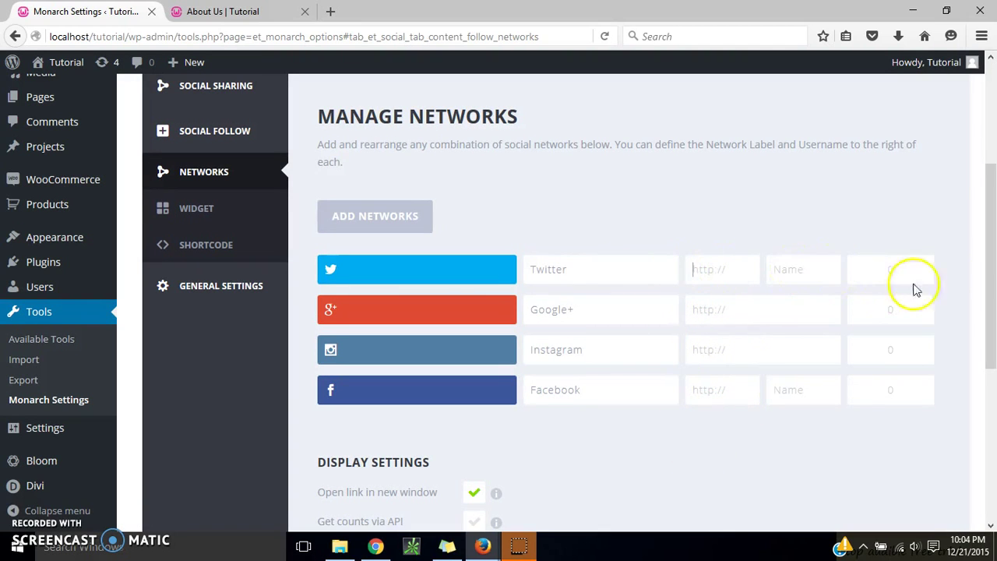
pyautogui.moveTo(985, 245)
pyautogui.mouseDown()
pyautogui.moveTo(984, 265)
pyautogui.moveTo(980, 228)
pyautogui.moveTo(989, 406)
pyautogui.moveTo(990, 229)
pyautogui.mouseUp()
pyautogui.click(411, 394)
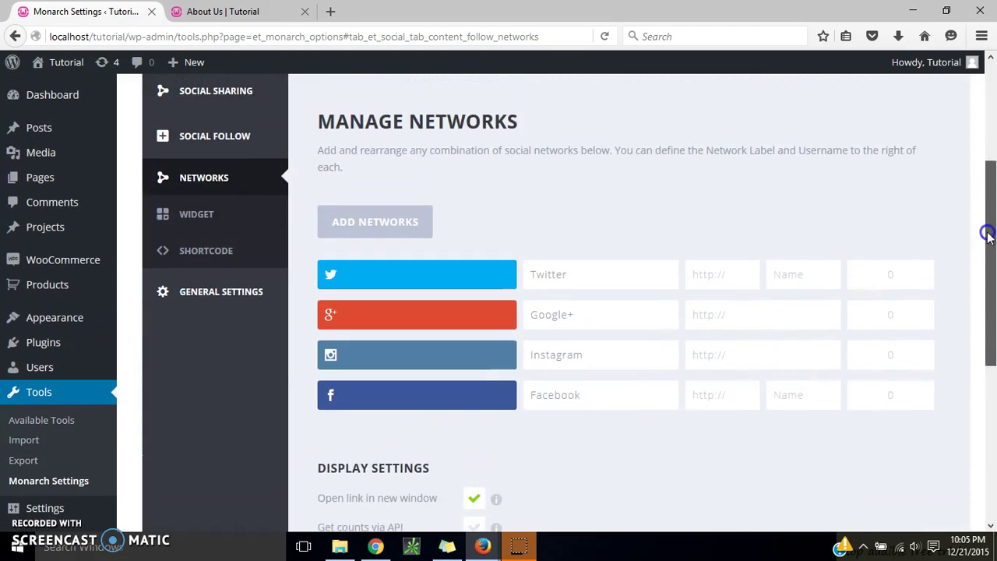
# Review the icon style, shape and display settings of the Monarch social follow widget.
pyautogui.click(209, 218)
pyautogui.scroll(-1, 990, 226)
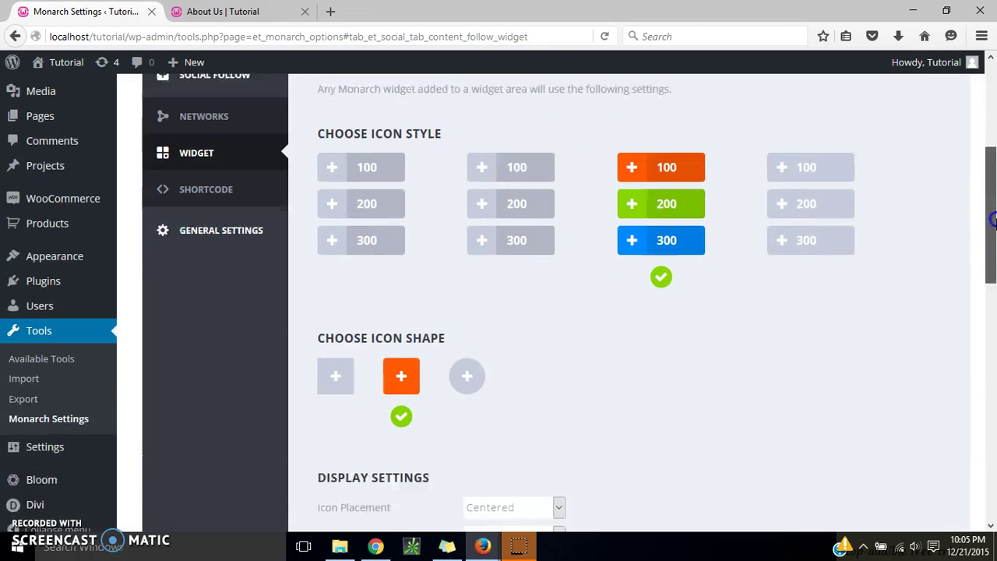
pyautogui.scroll(-1, 993, 222)
pyautogui.moveTo(989, 226); pyautogui.dragTo(974, 290)
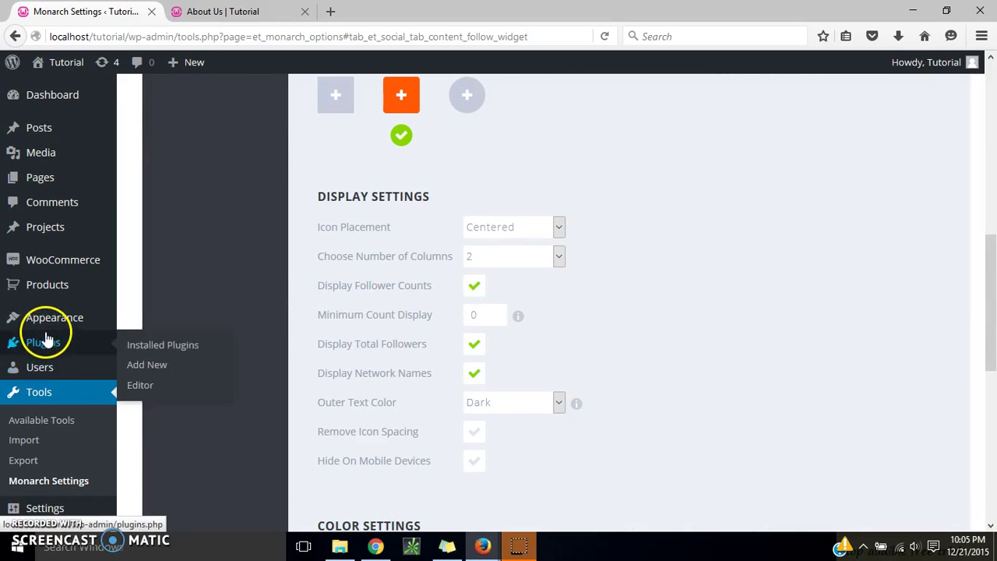
# Go to the site's widget management page and expand Footer Area #1 to check its Monarch Follow widget.
pyautogui.moveTo(60, 327)
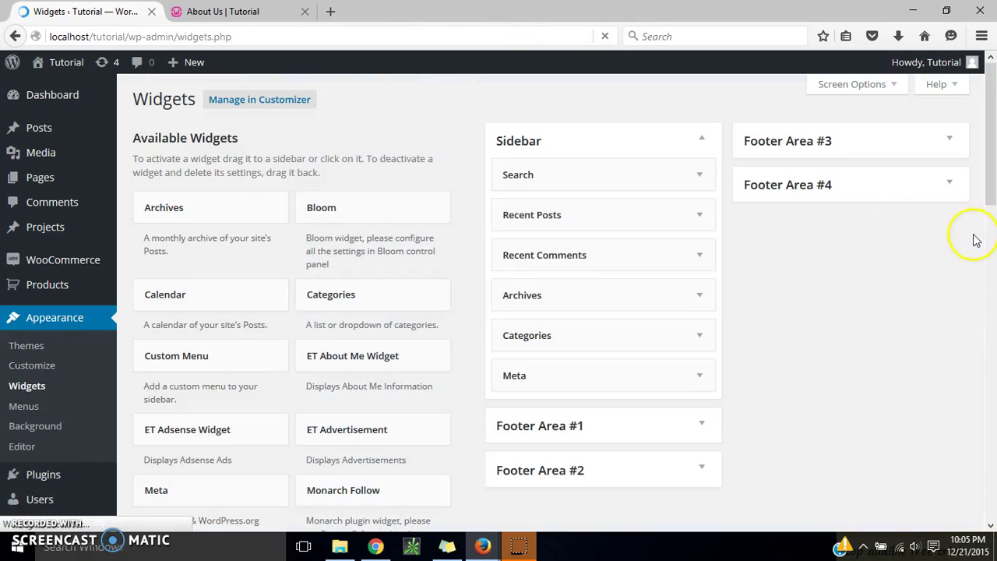
pyautogui.scroll(-3, 935, 194)
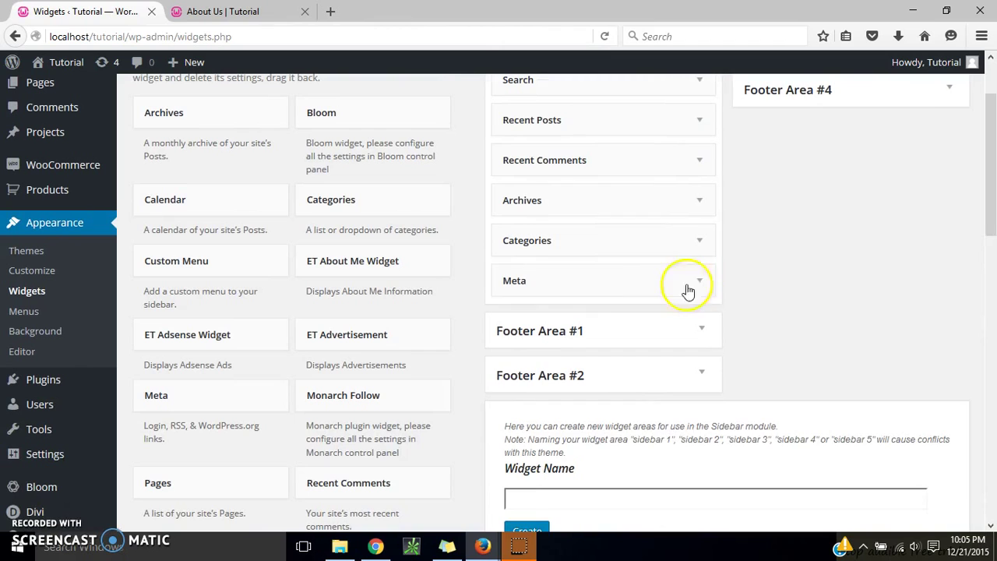
pyautogui.click(623, 330)
pyautogui.scroll(-1, 990, 256)
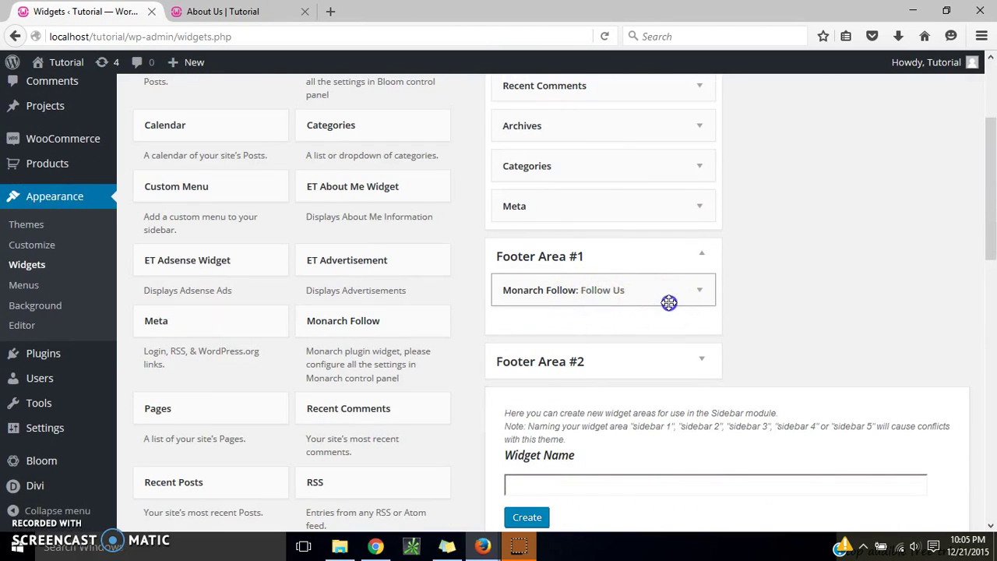
pyautogui.moveTo(641, 302); pyautogui.dragTo(625, 301)
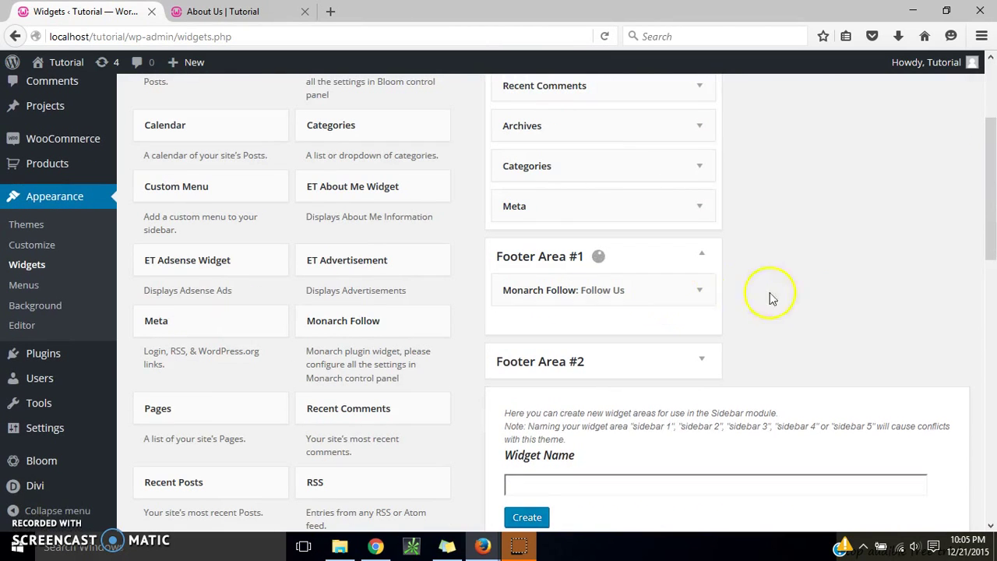
# Add the Monarch Follow widget above the Search widget in the Sidebar area and collapse its settings.
pyautogui.moveTo(993, 226); pyautogui.dragTo(987, 190)
pyautogui.click(352, 375)
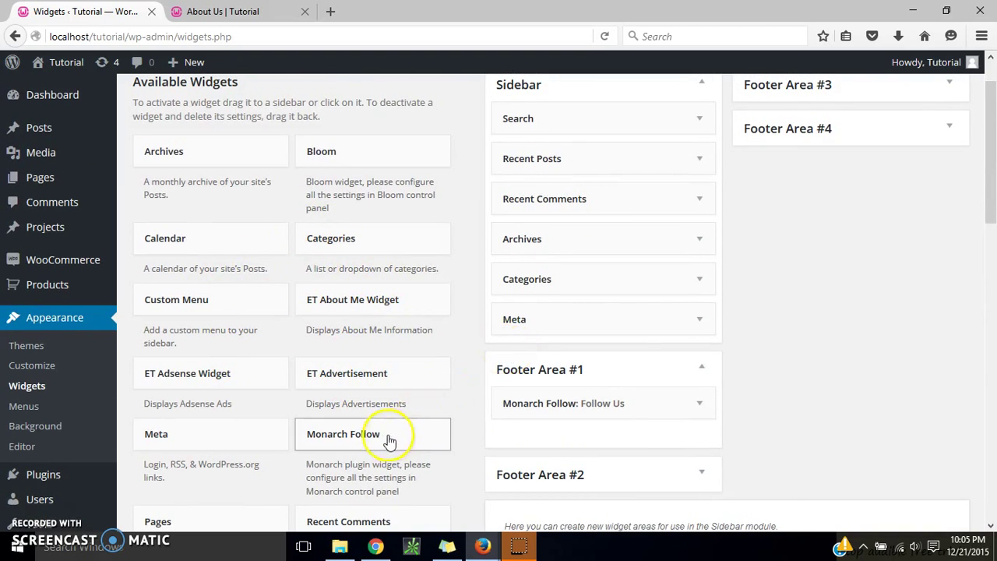
pyautogui.moveTo(457, 343); pyautogui.dragTo(556, 123)
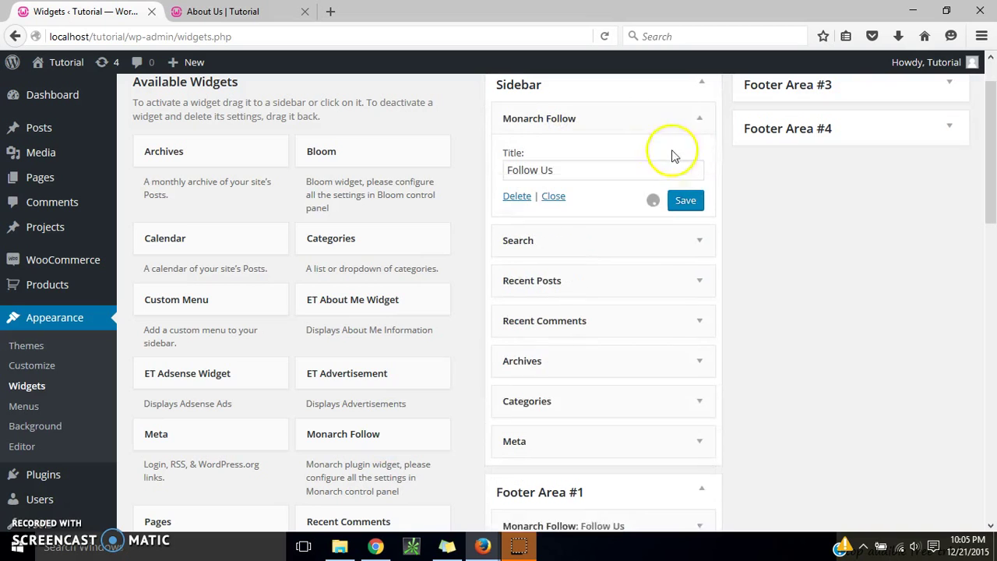
pyautogui.click(586, 120)
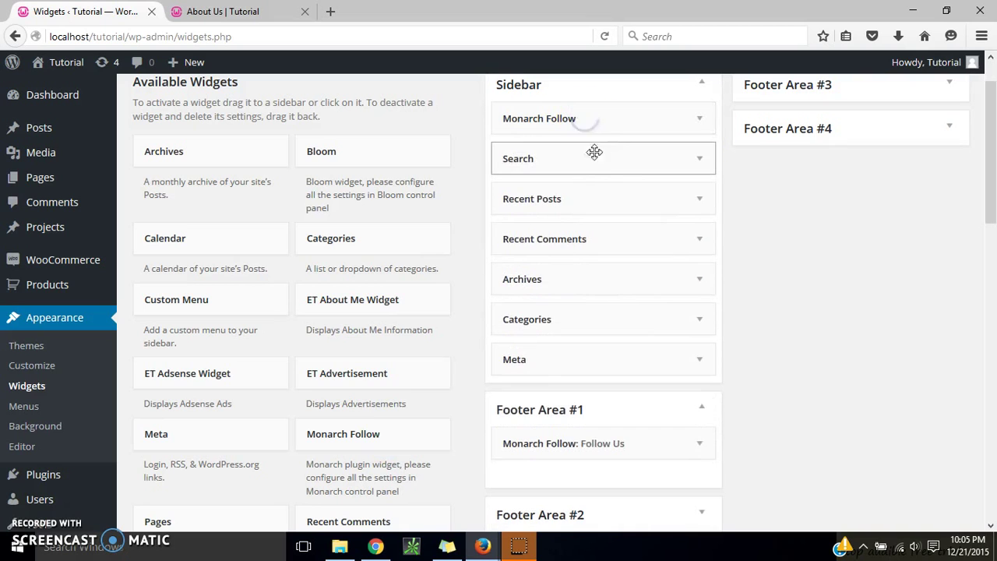
# Delete the Search, Recent Comments and Archives widgets from the Sidebar area.
pyautogui.click(605, 159)
pyautogui.click(516, 236)
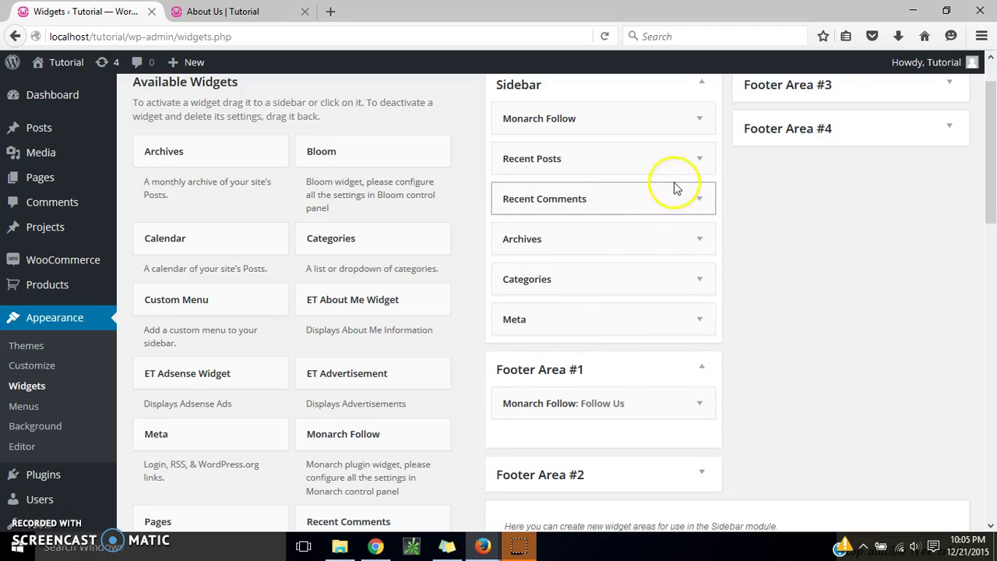
pyautogui.click(667, 198)
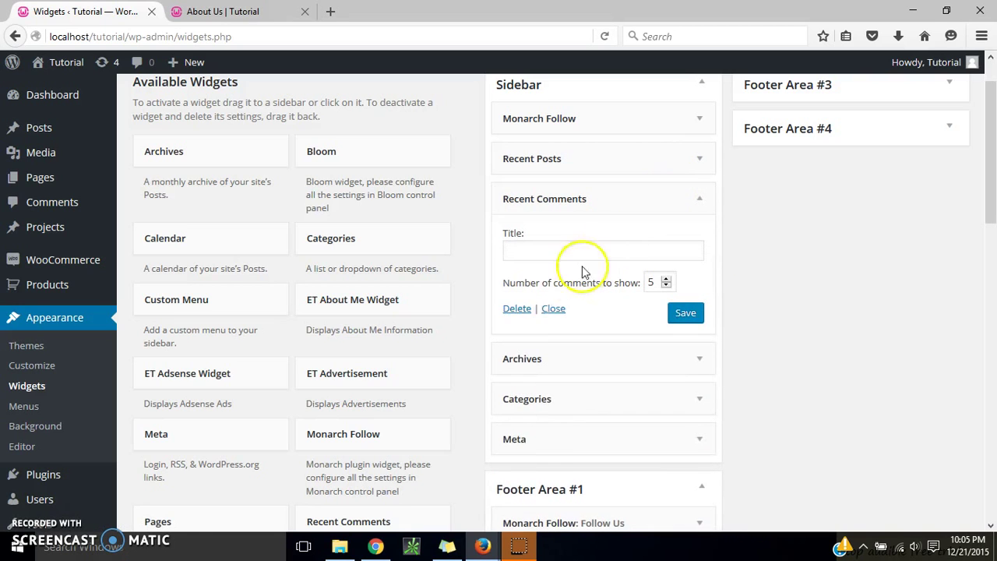
pyautogui.click(528, 310)
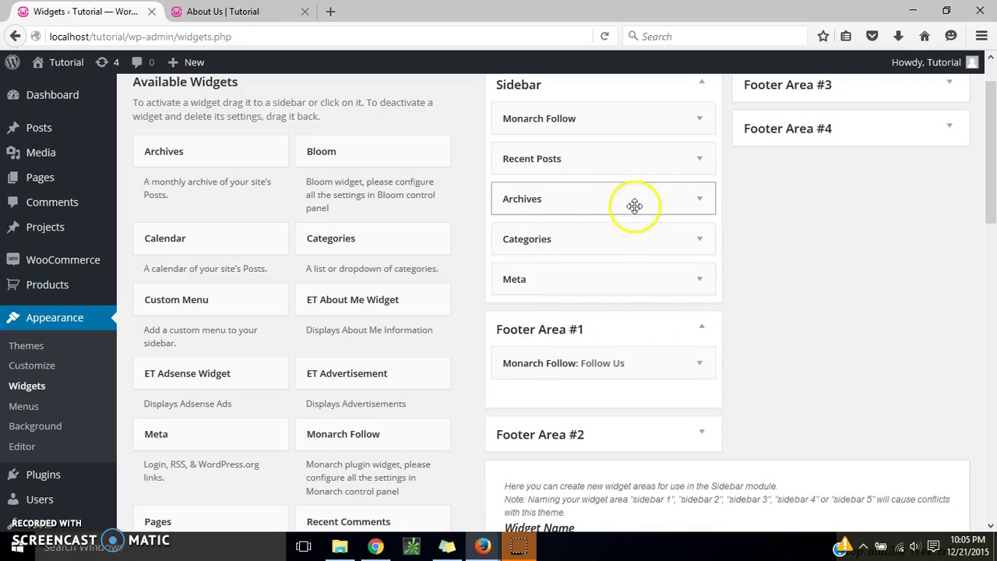
pyautogui.click(634, 200)
pyautogui.click(522, 316)
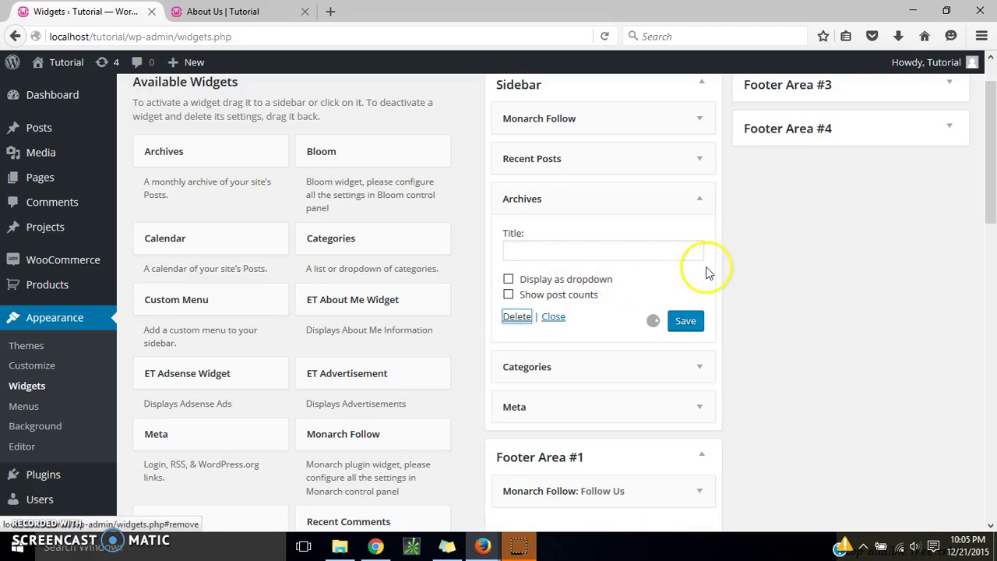
# Reload the About Us page, check the footer's follow icons and test the Google+ one.
pyautogui.moveTo(991, 167); pyautogui.dragTo(994, 134)
pyautogui.click(256, 10)
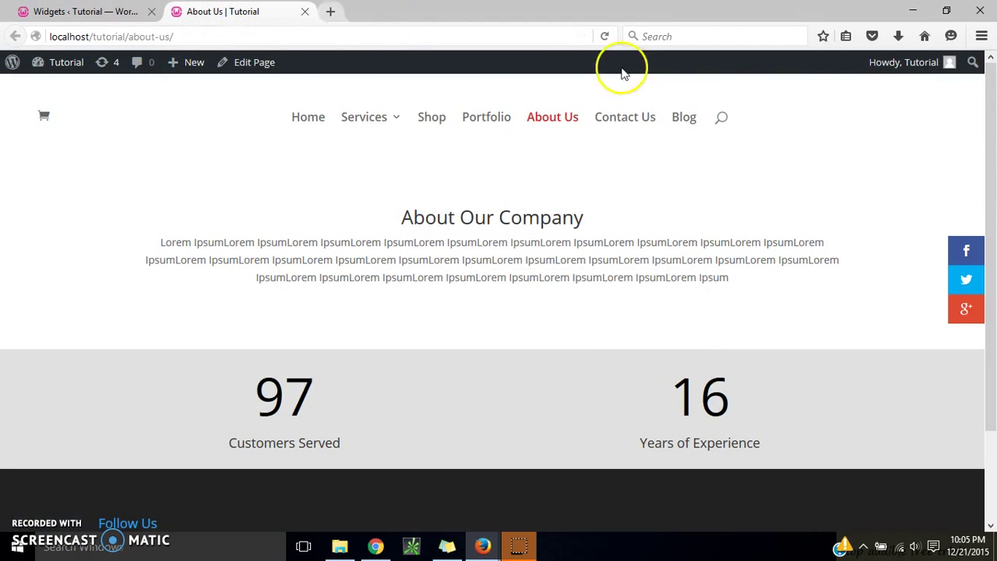
pyautogui.click(604, 36)
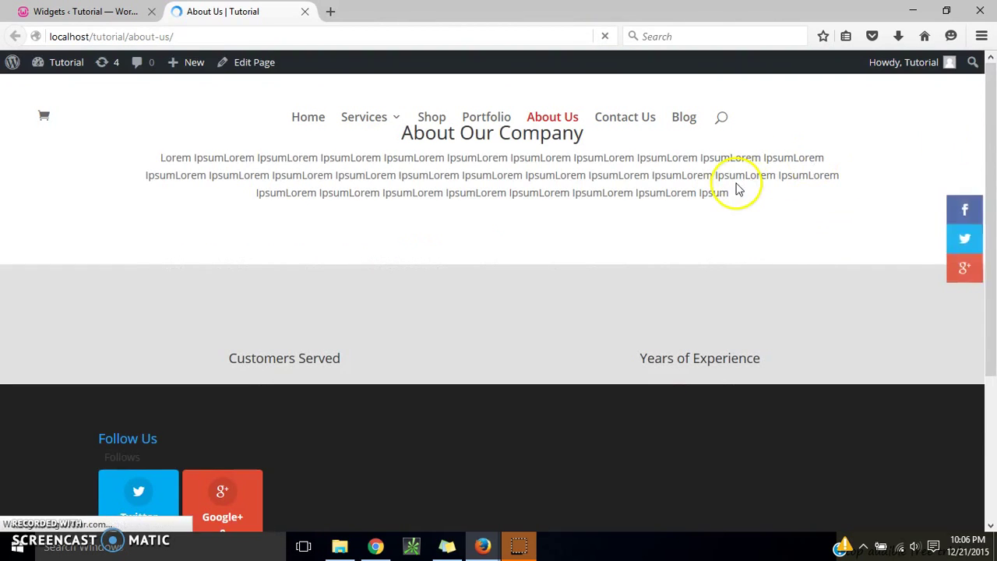
pyautogui.moveTo(993, 146); pyautogui.dragTo(995, 312)
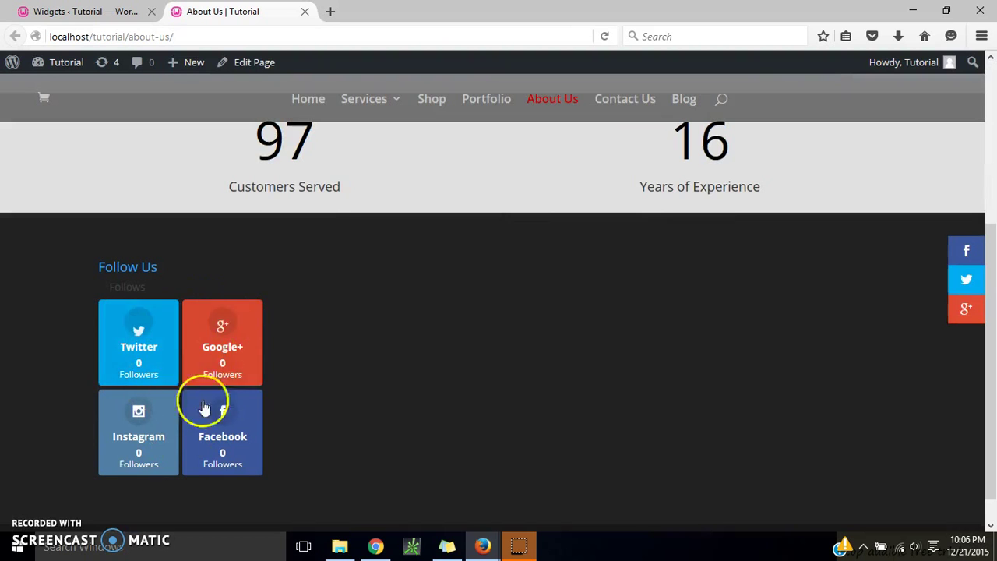
pyautogui.click(223, 338)
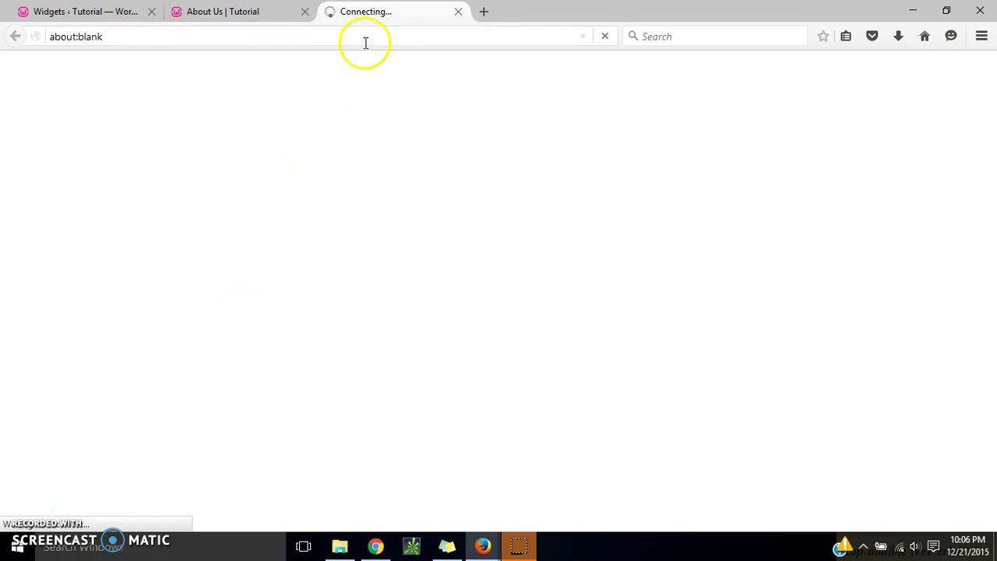
pyautogui.click(222, 12)
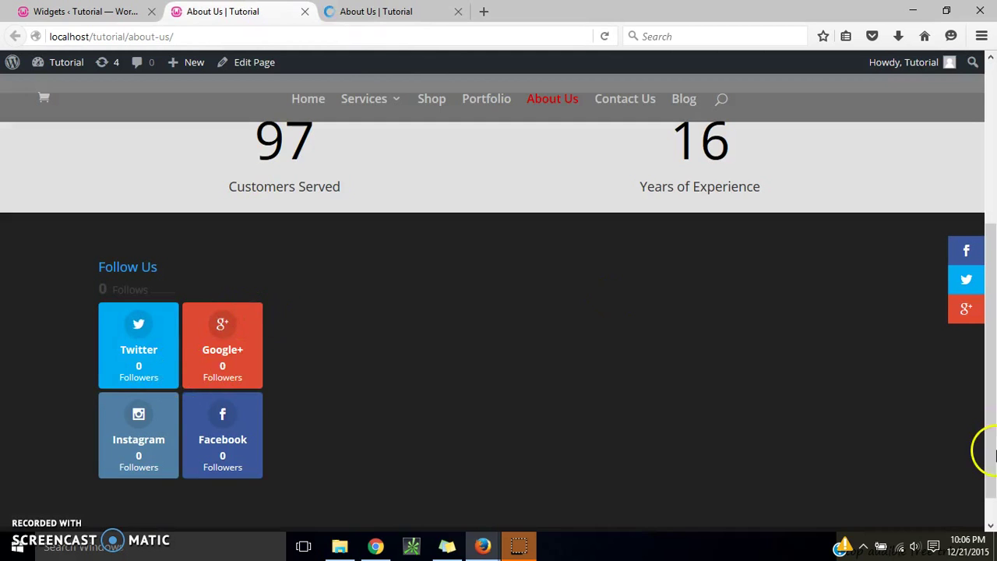
# Close the tab opened by the follow icon and view the Shop page to check its sidebar widgets.
pyautogui.scroll(5, 725, 273)
pyautogui.click(458, 11)
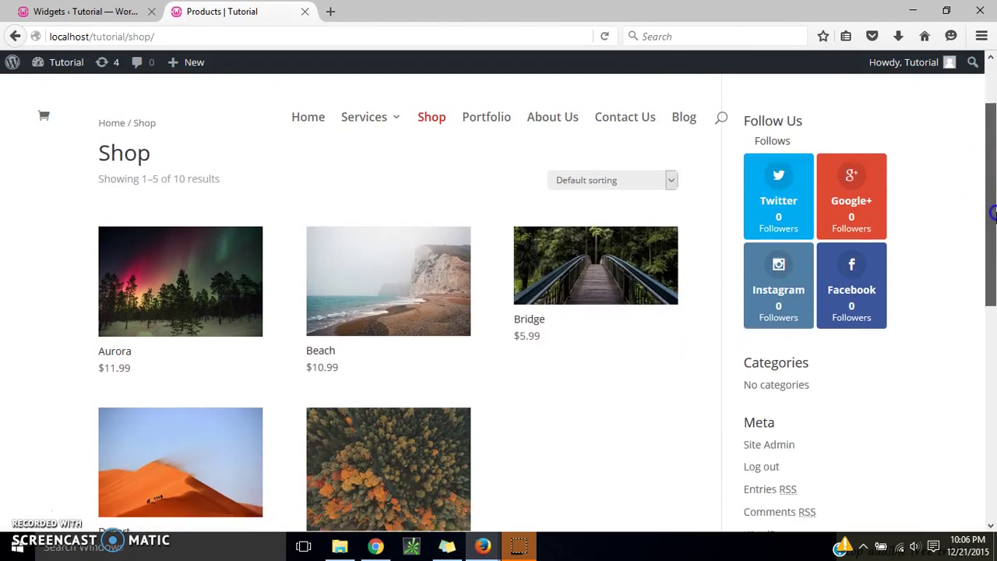
pyautogui.scroll(-2, 990, 211)
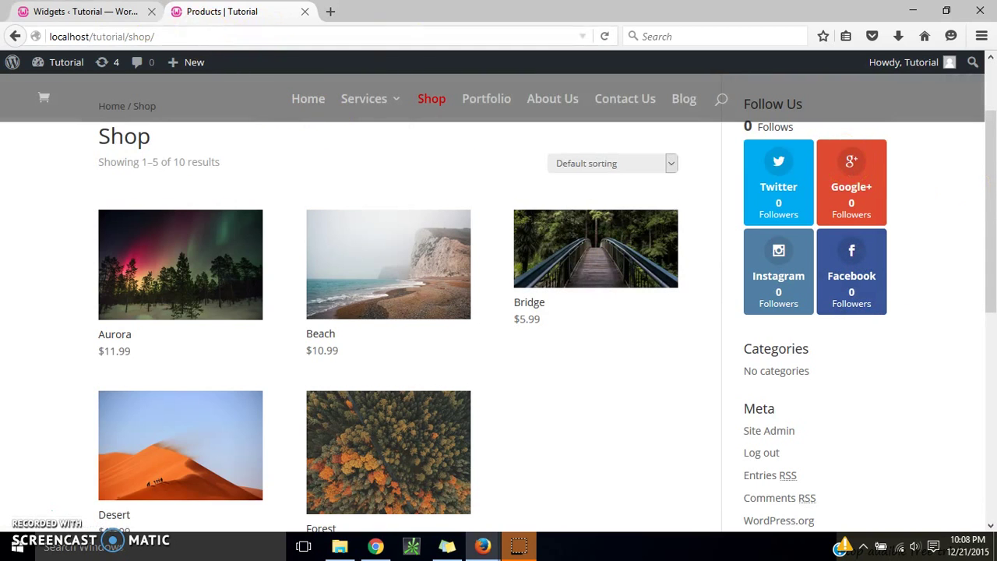
# Return to the widget management page and locate the Bloom widget among the available widgets.
pyautogui.click(86, 11)
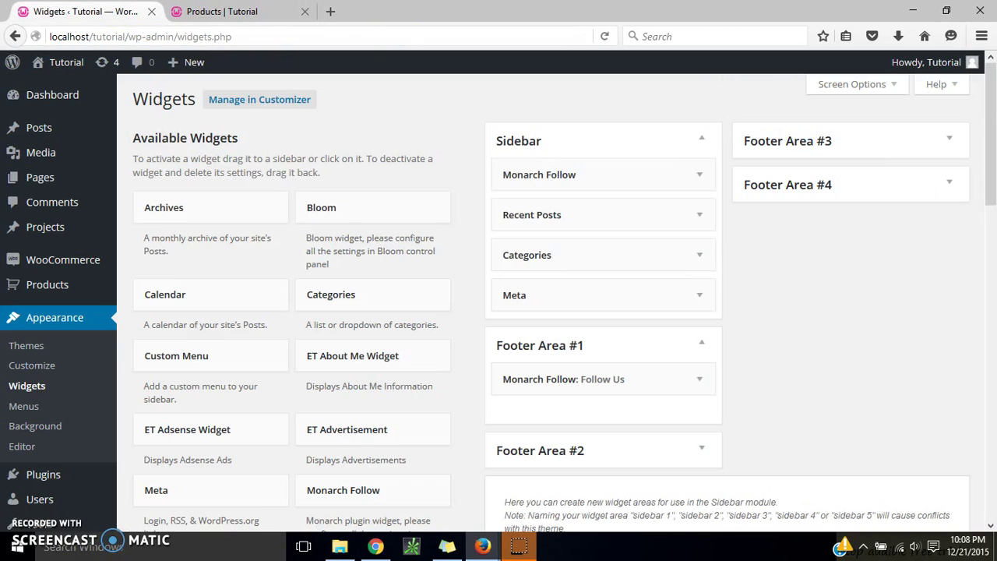
pyautogui.click(375, 213)
pyautogui.click(388, 215)
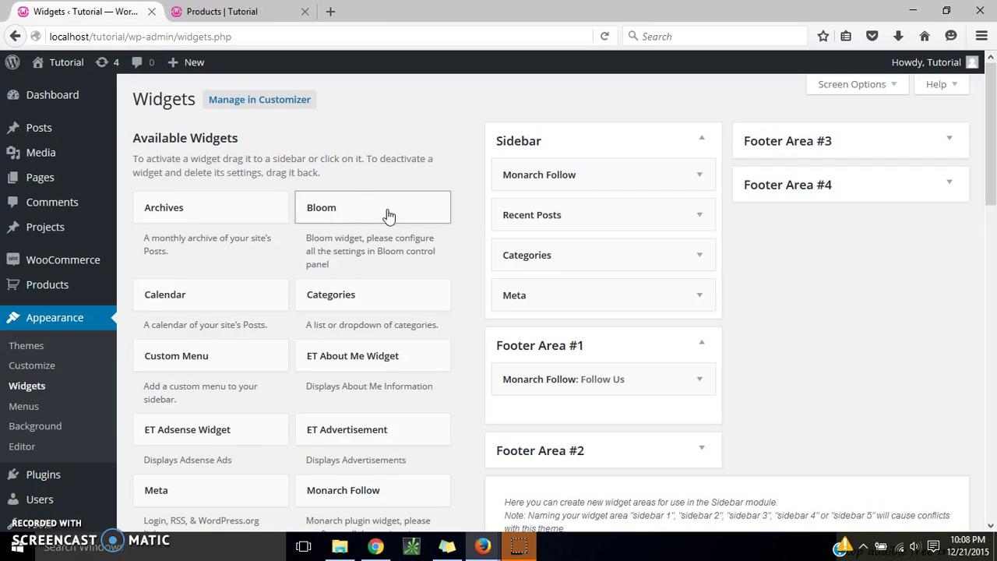
# Open thebrocave.com in a new tab and examine its sidebar's follow icons and email opt-in form.
pyautogui.click(337, 11)
pyautogui.write('thebrocave.com')
pyautogui.press('Return')
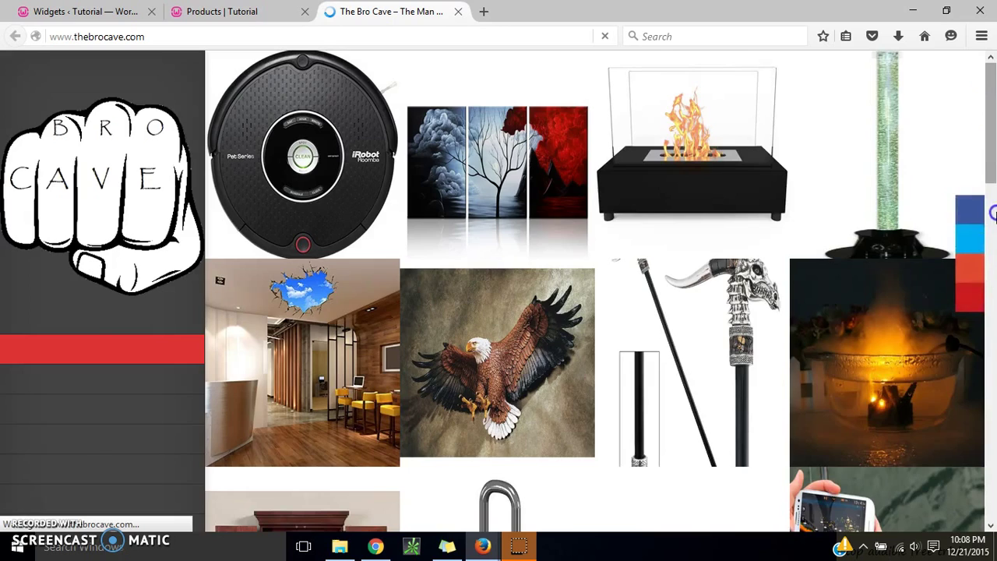
pyautogui.moveTo(990, 125); pyautogui.dragTo(993, 263)
pyautogui.scroll(-3, 141, 273)
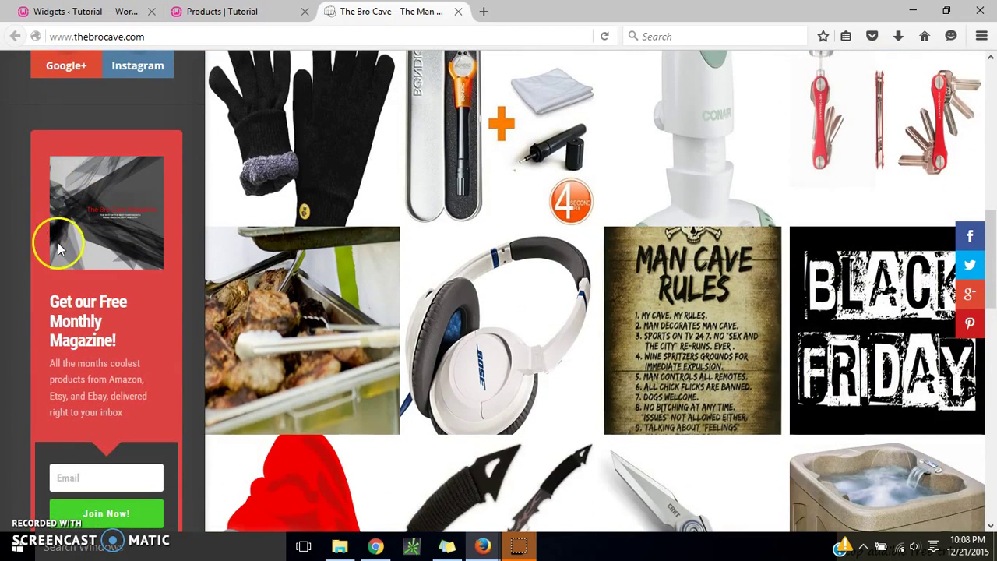
pyautogui.scroll(-3, 111, 224)
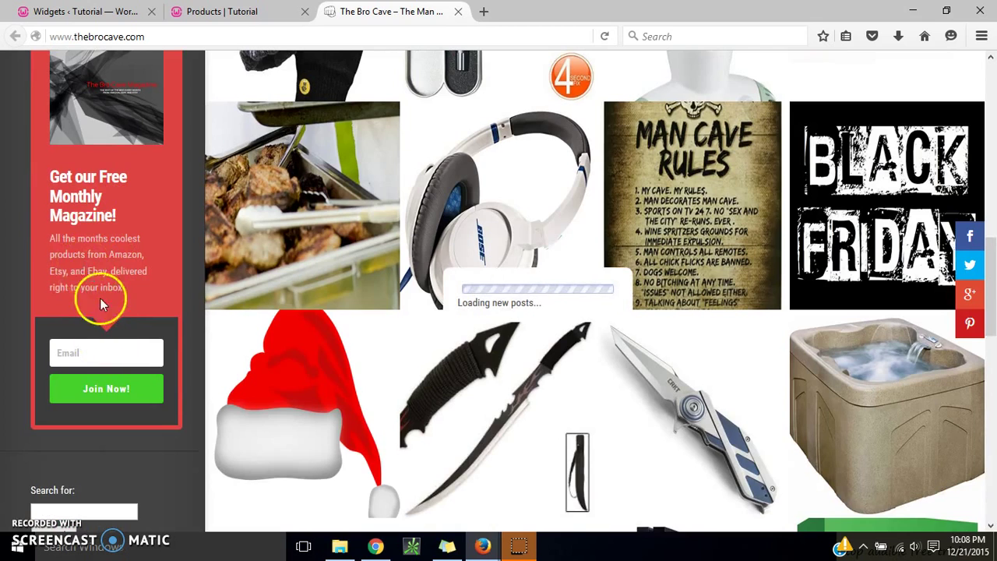
pyautogui.scroll(3, 94, 273)
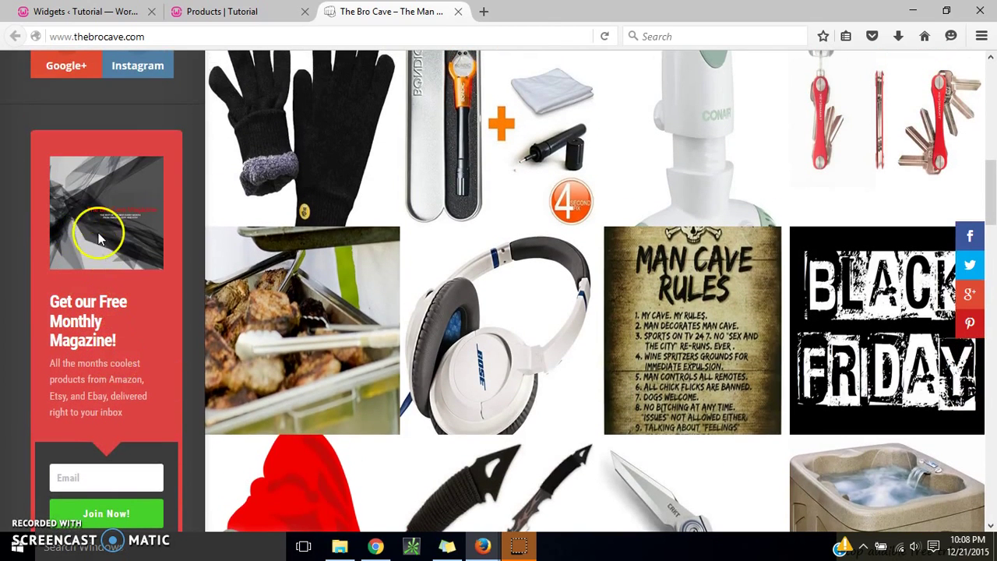
pyautogui.scroll(1, 175, 284)
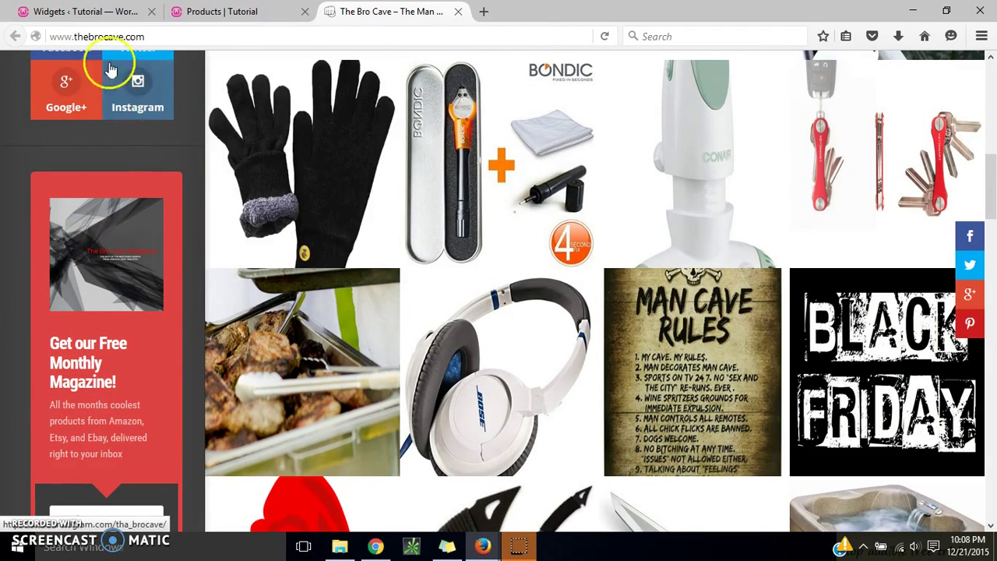
# Switch back to the widget management page and look over its widget areas and the remaining available widgets.
pyautogui.click(140, 12)
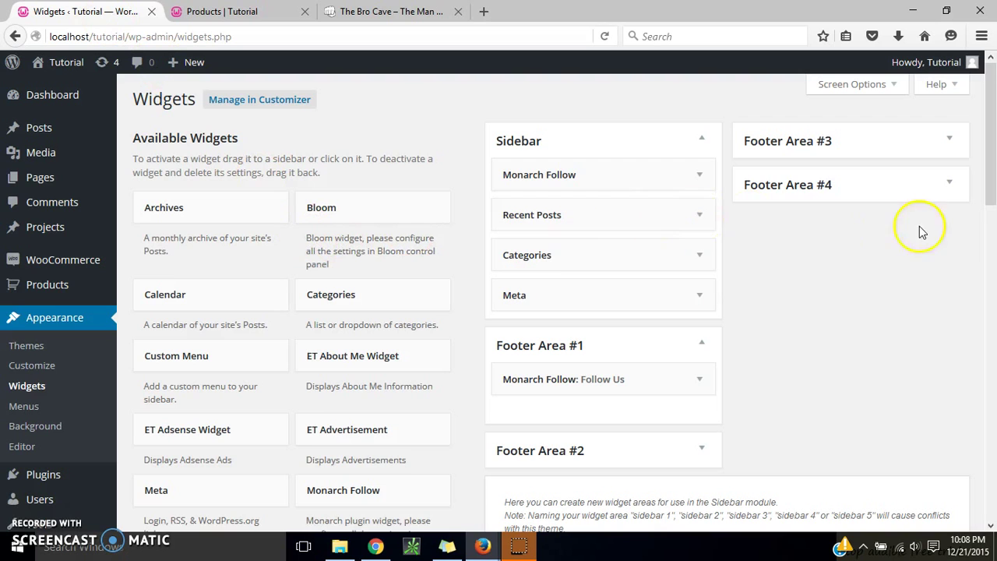
pyautogui.moveTo(991, 121); pyautogui.dragTo(965, 127)
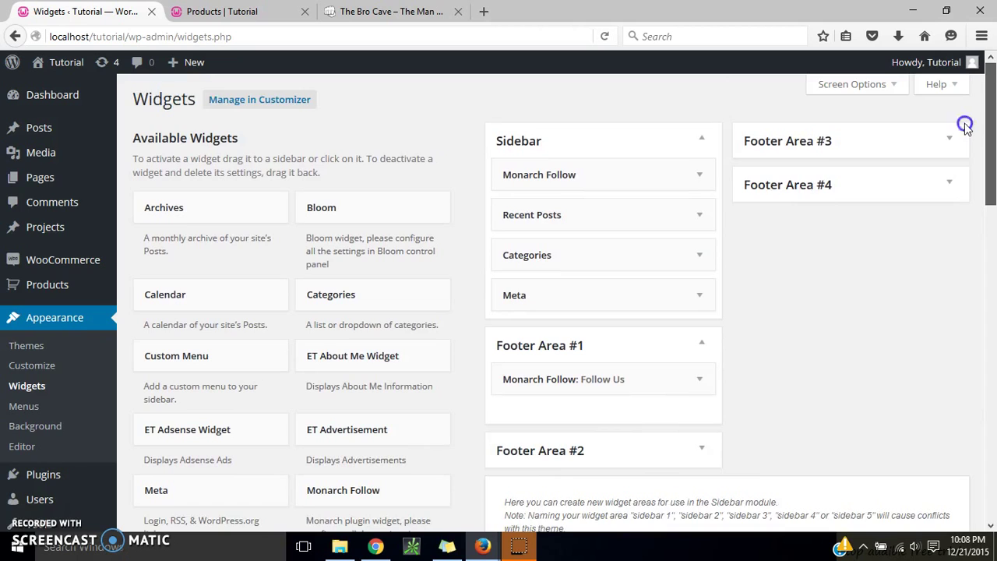
pyautogui.scroll(-5, 966, 126)
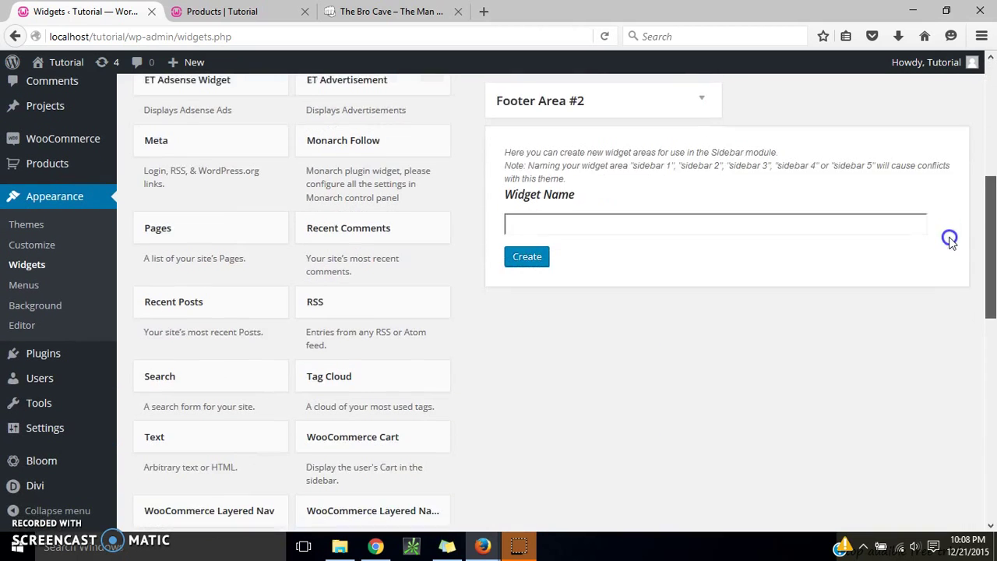
pyautogui.scroll(-1, 958, 250)
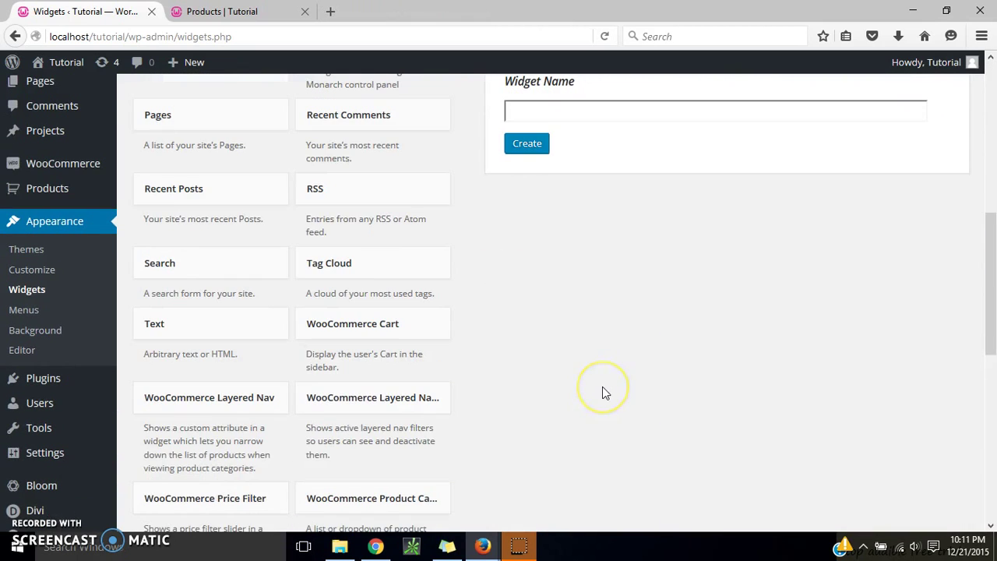
# Visit the tutorial site's home page and look over its content below the header image.
pyautogui.moveTo(69, 78)
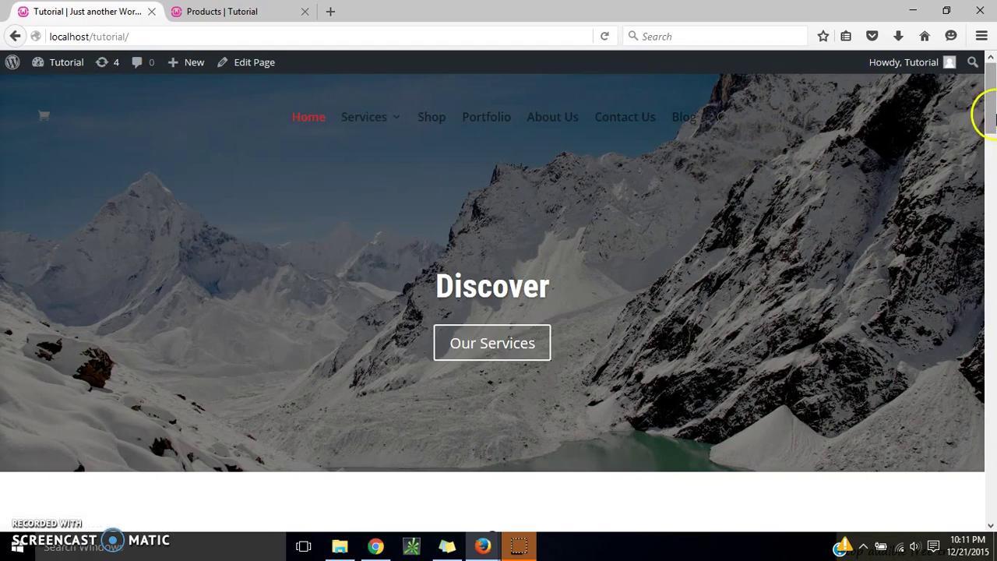
pyautogui.moveTo(991, 121)
pyautogui.mouseDown()
pyautogui.moveTo(991, 154)
pyautogui.moveTo(993, 119)
pyautogui.mouseUp()
pyautogui.scroll(-3, 993, 90)
pyautogui.scroll(3, 994, 87)
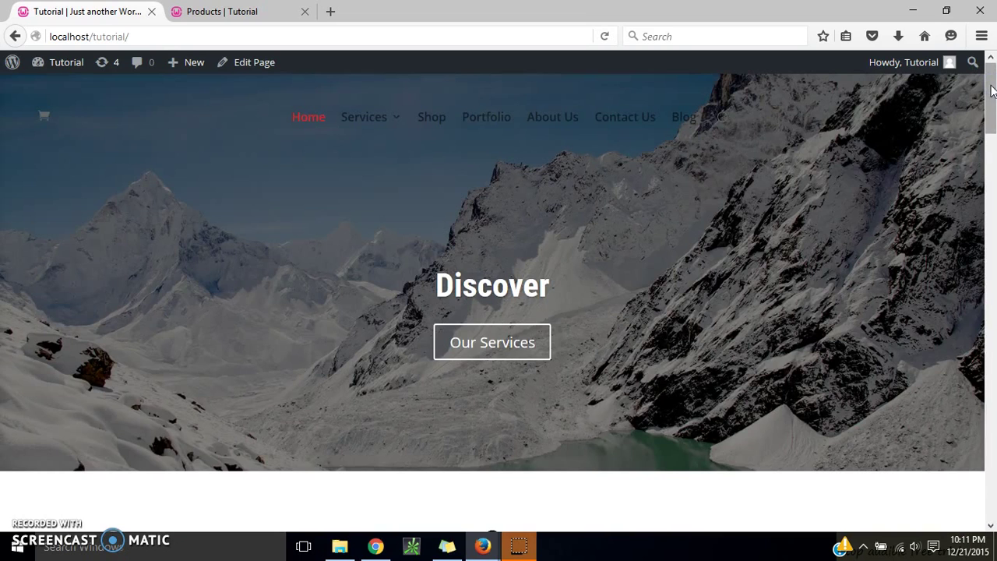